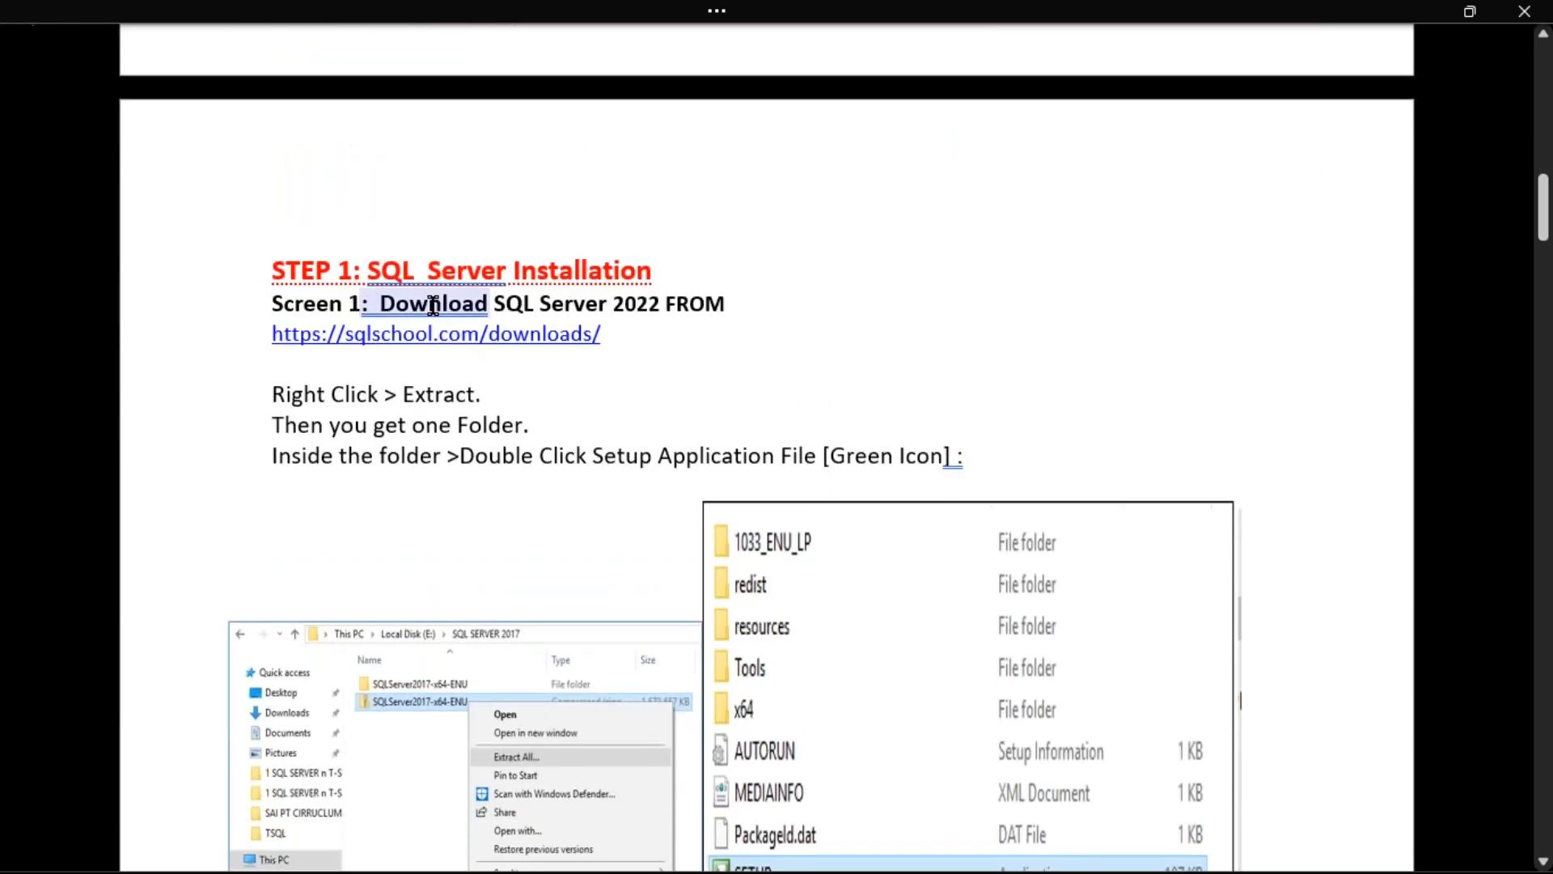
# Ignore the grammar flag on 'Download' in the Screen 1 line
pyautogui.rightClick(433, 305)
pyautogui.click(558, 403)
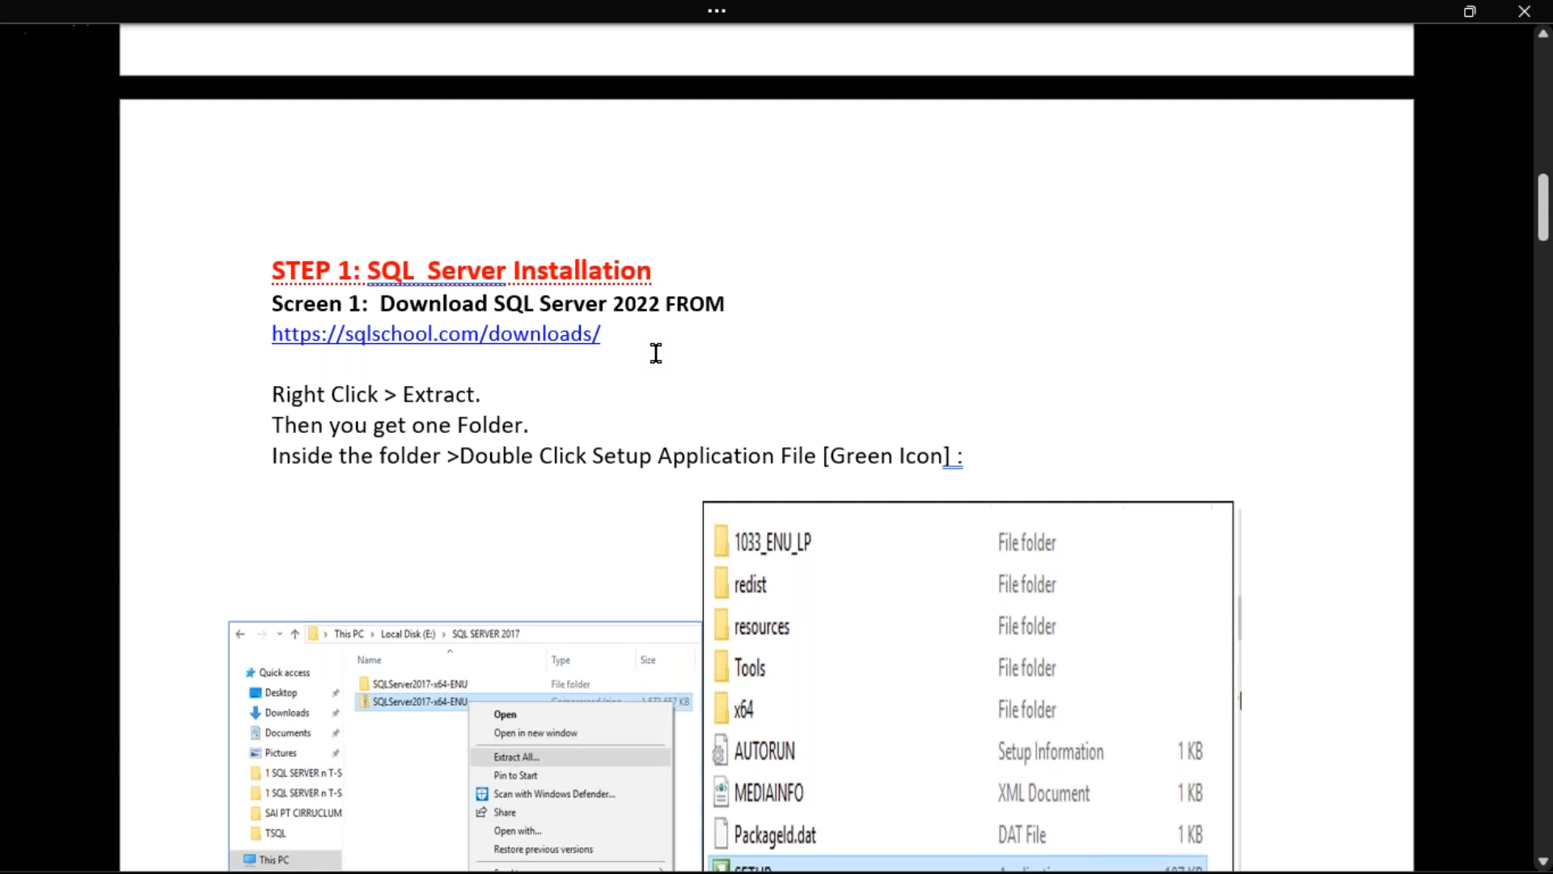
pyautogui.scroll(-3, 656, 352)
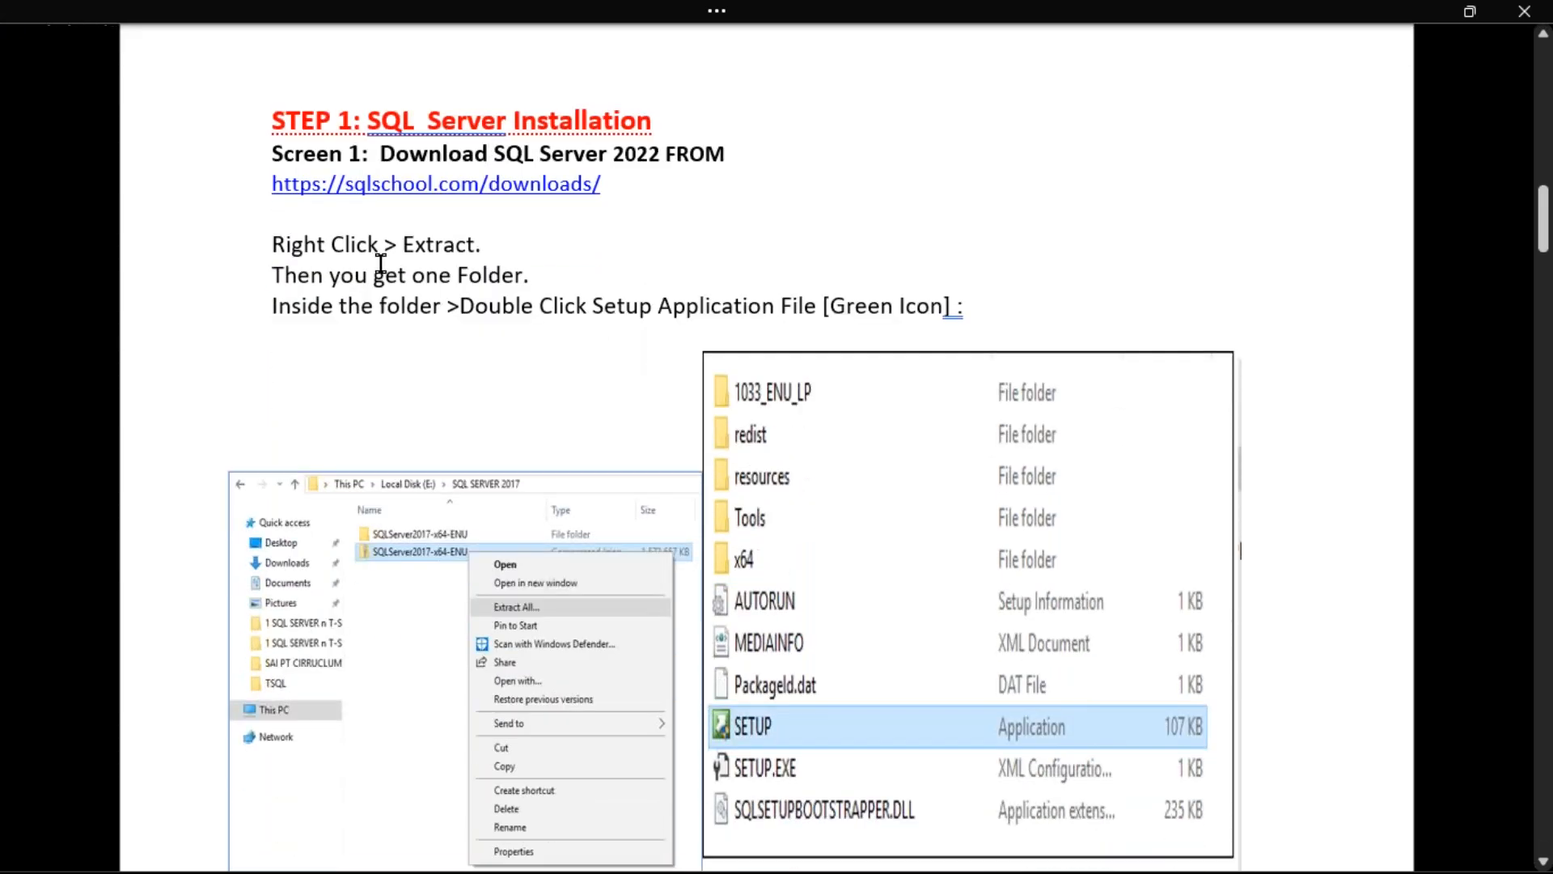
# Highlight the 'Right Click > Extract' instruction and scroll down to Screen 2
pyautogui.moveTo(320, 251); pyautogui.dragTo(474, 247)
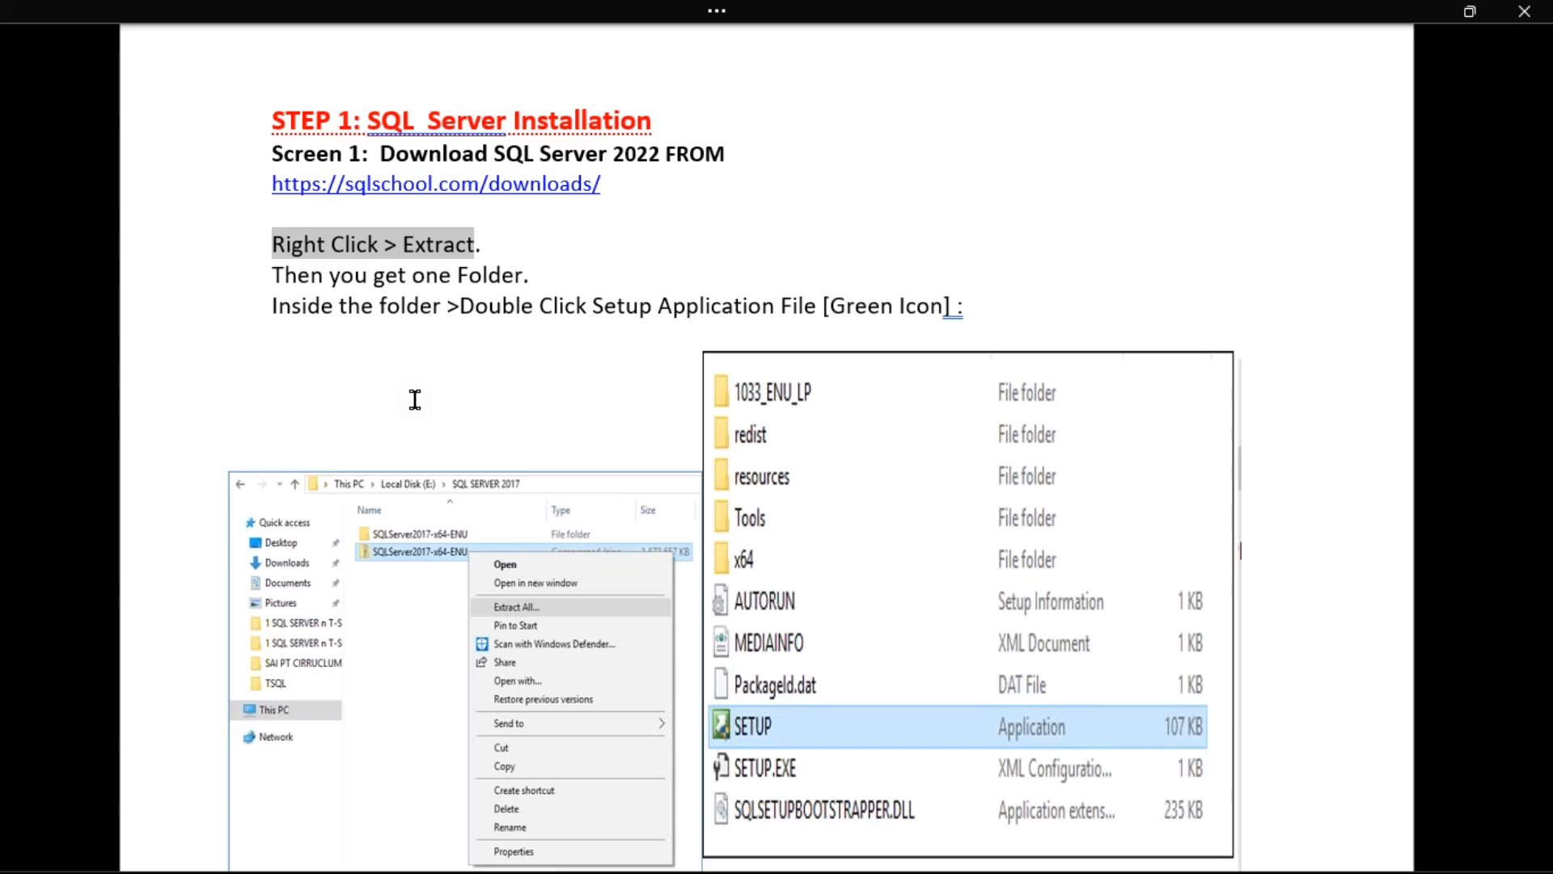
pyautogui.scroll(-3, 415, 399)
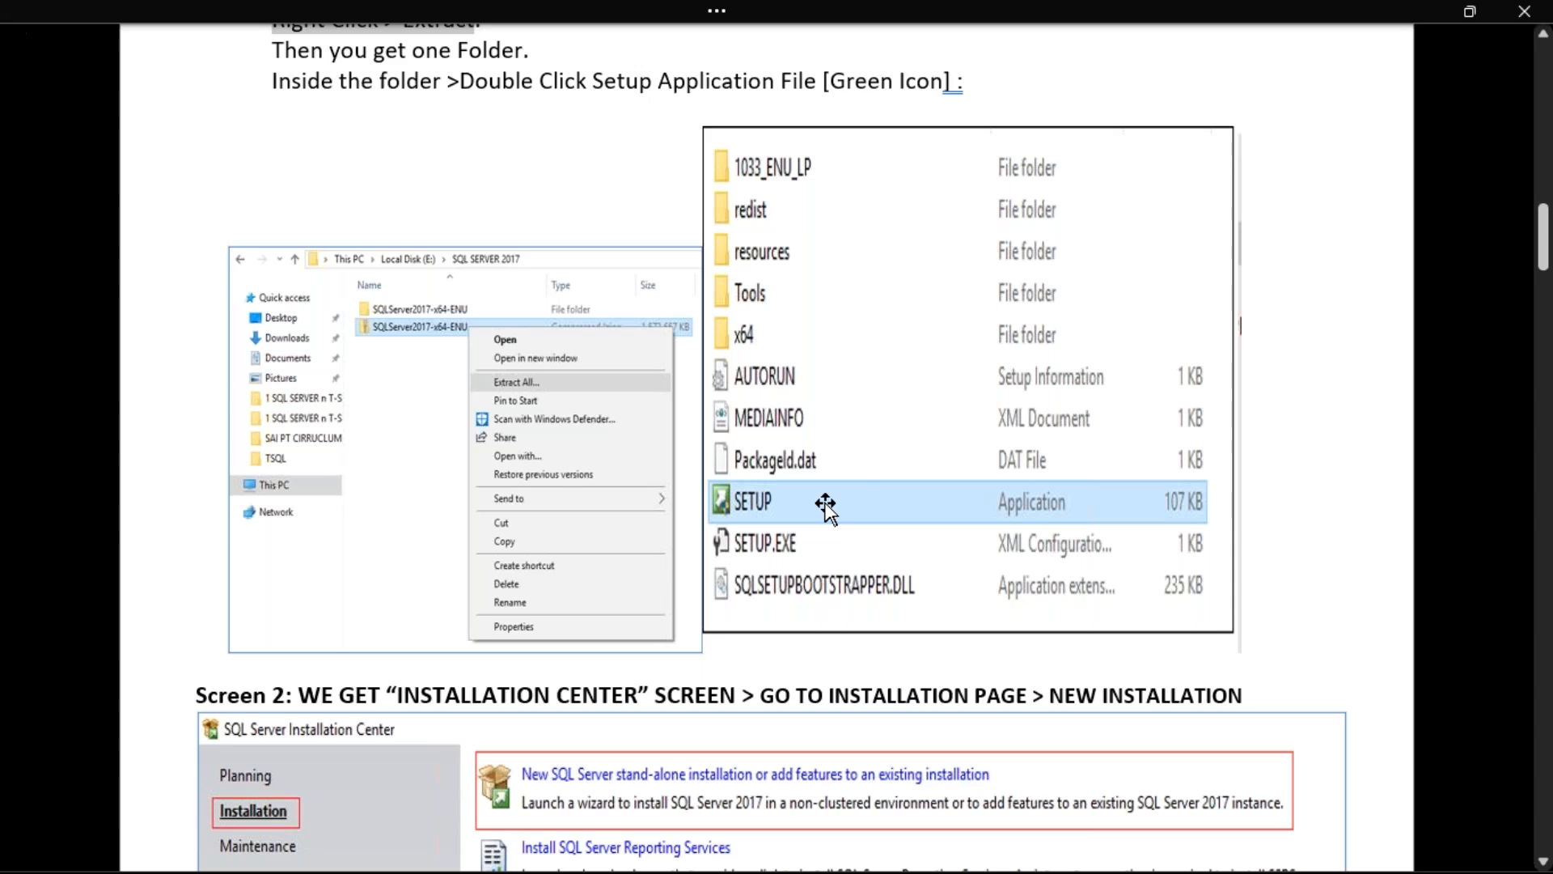
pyautogui.scroll(-6, 825, 506)
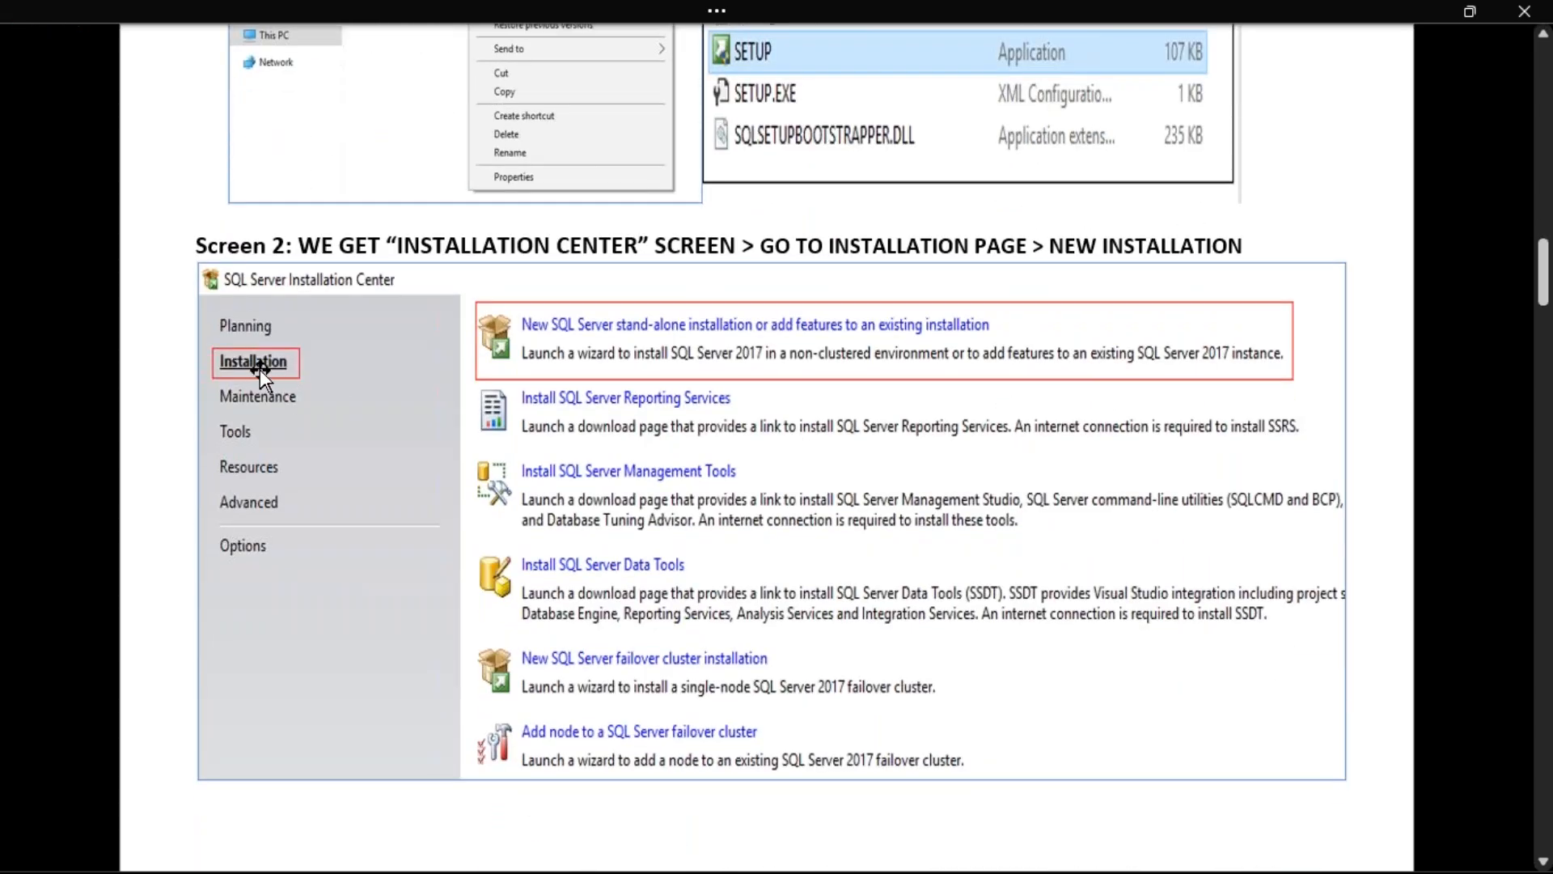
# Highlight Installation and the New SQL Server stand-alone installation link in the screenshot, then scroll to Screen 3
pyautogui.click(259, 369)
pyautogui.click(564, 348)
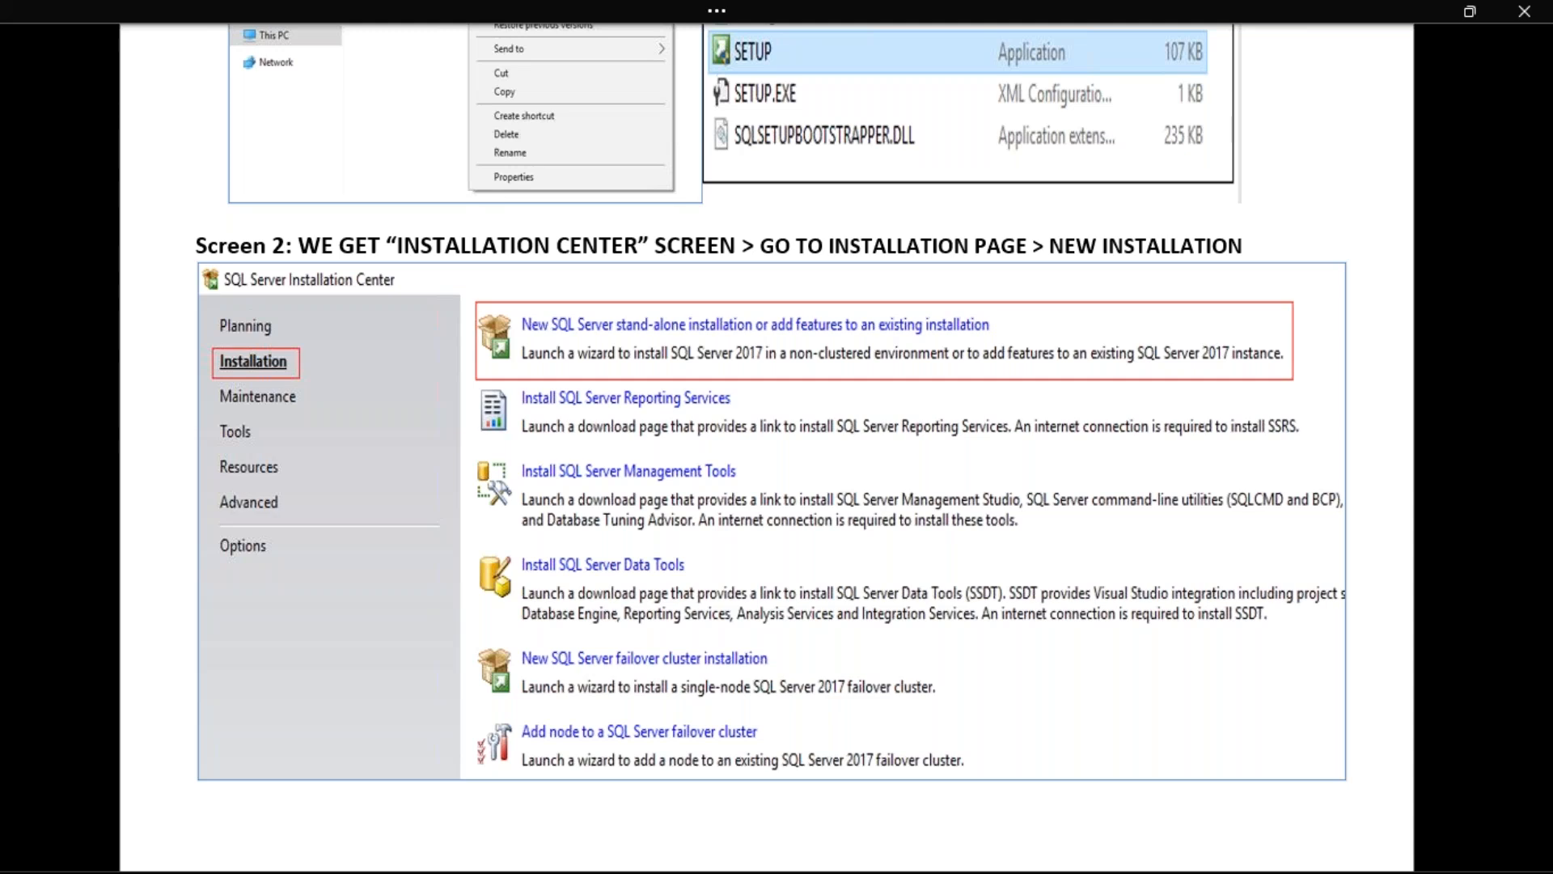
pyautogui.scroll(-10, 694, 555)
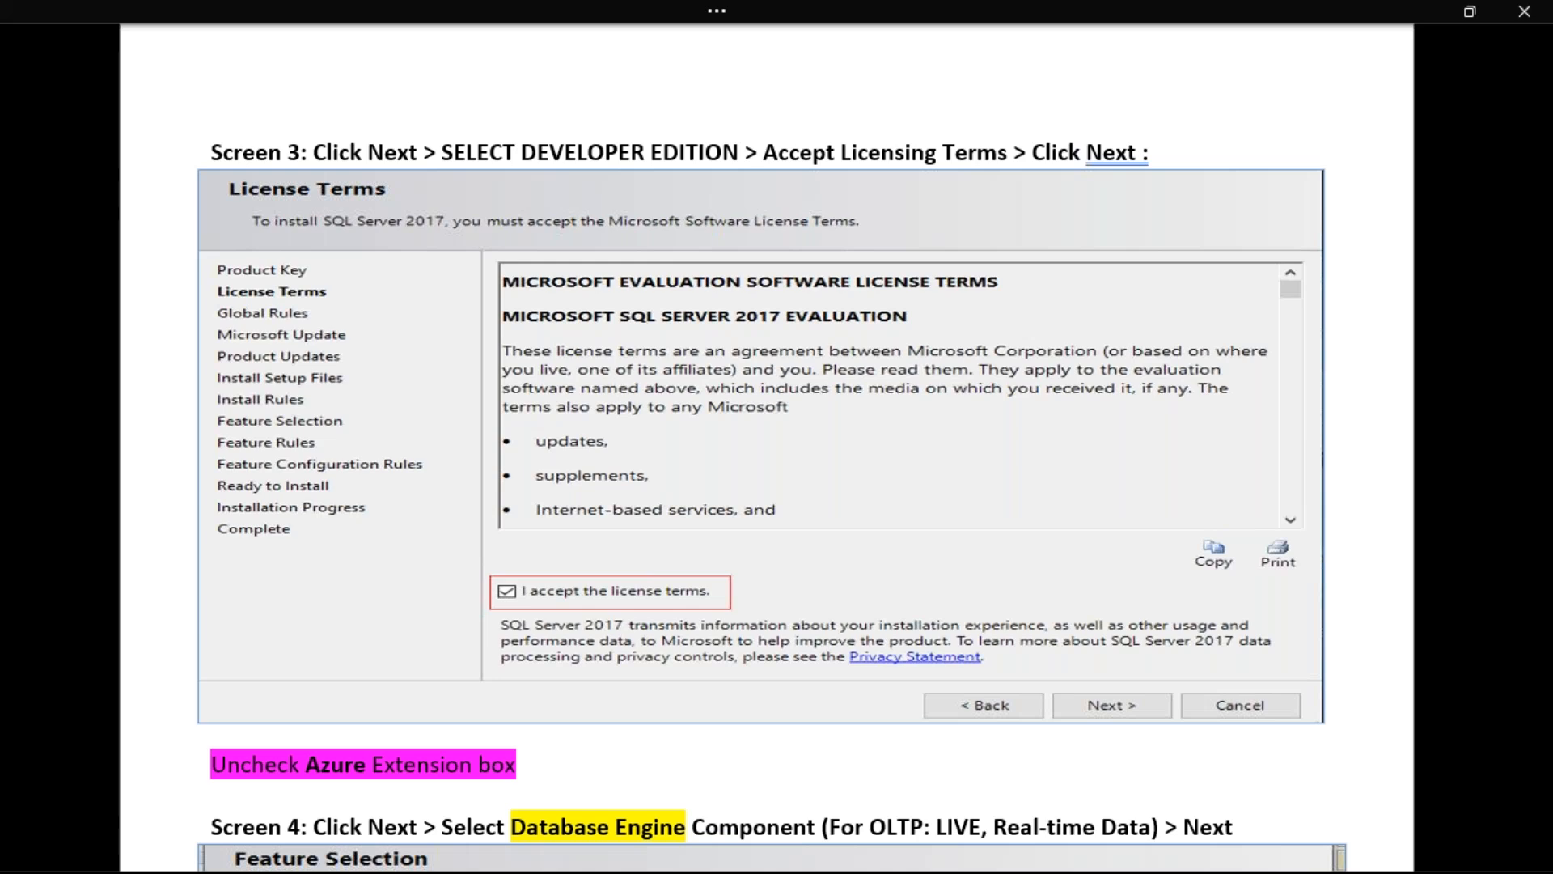
# Highlight the 'Uncheck Azure Extension box' note, then OLTP and Database Engine in the Screen 4 heading
pyautogui.scroll(-7, 217, 241)
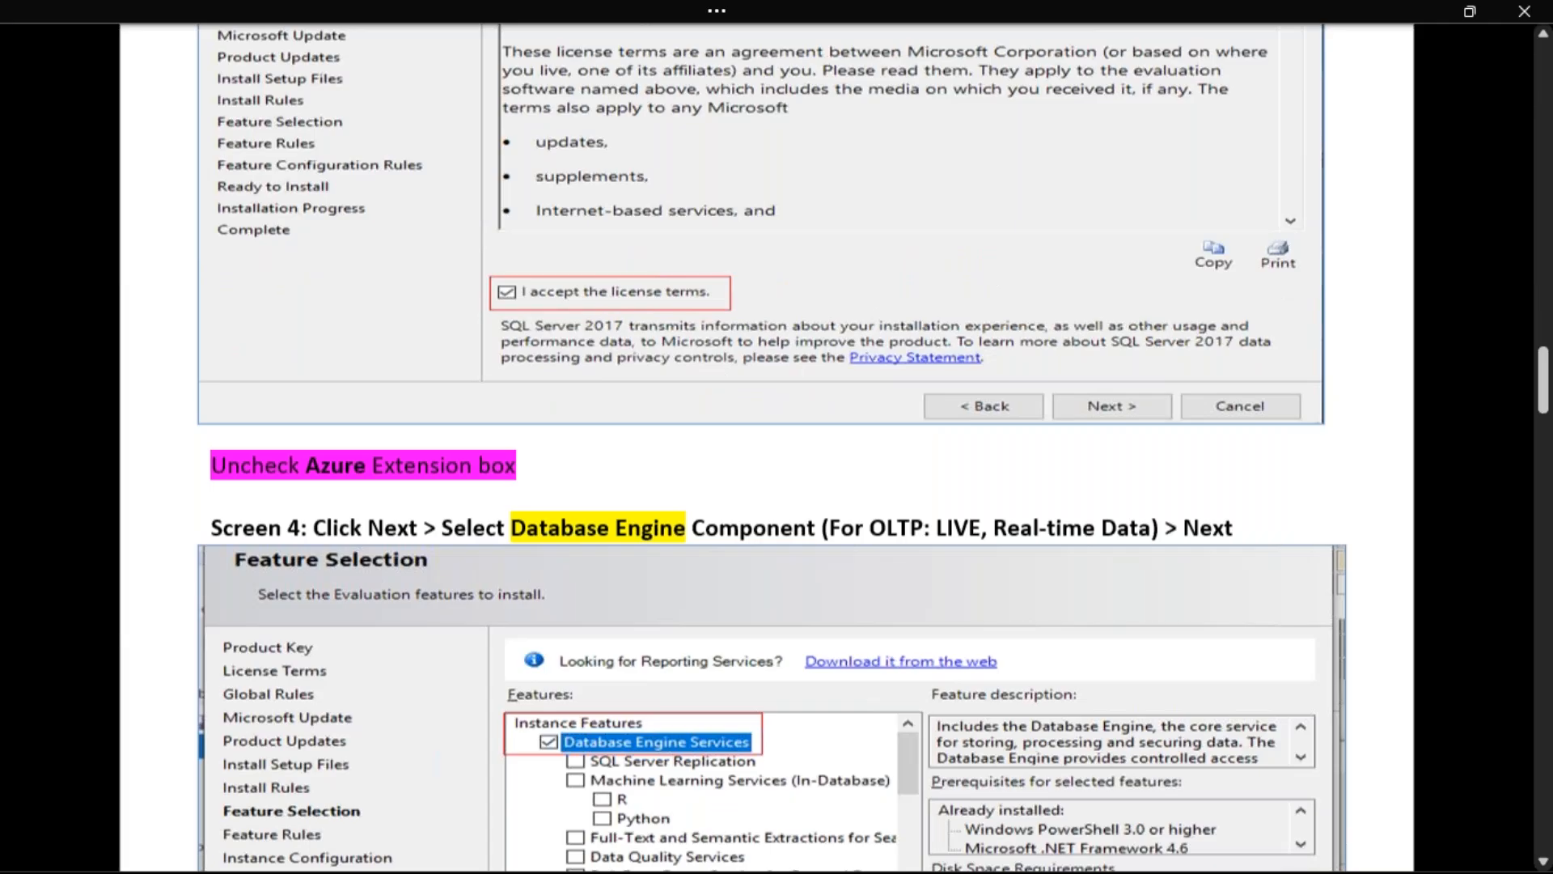
pyautogui.moveTo(217, 240); pyautogui.dragTo(526, 240)
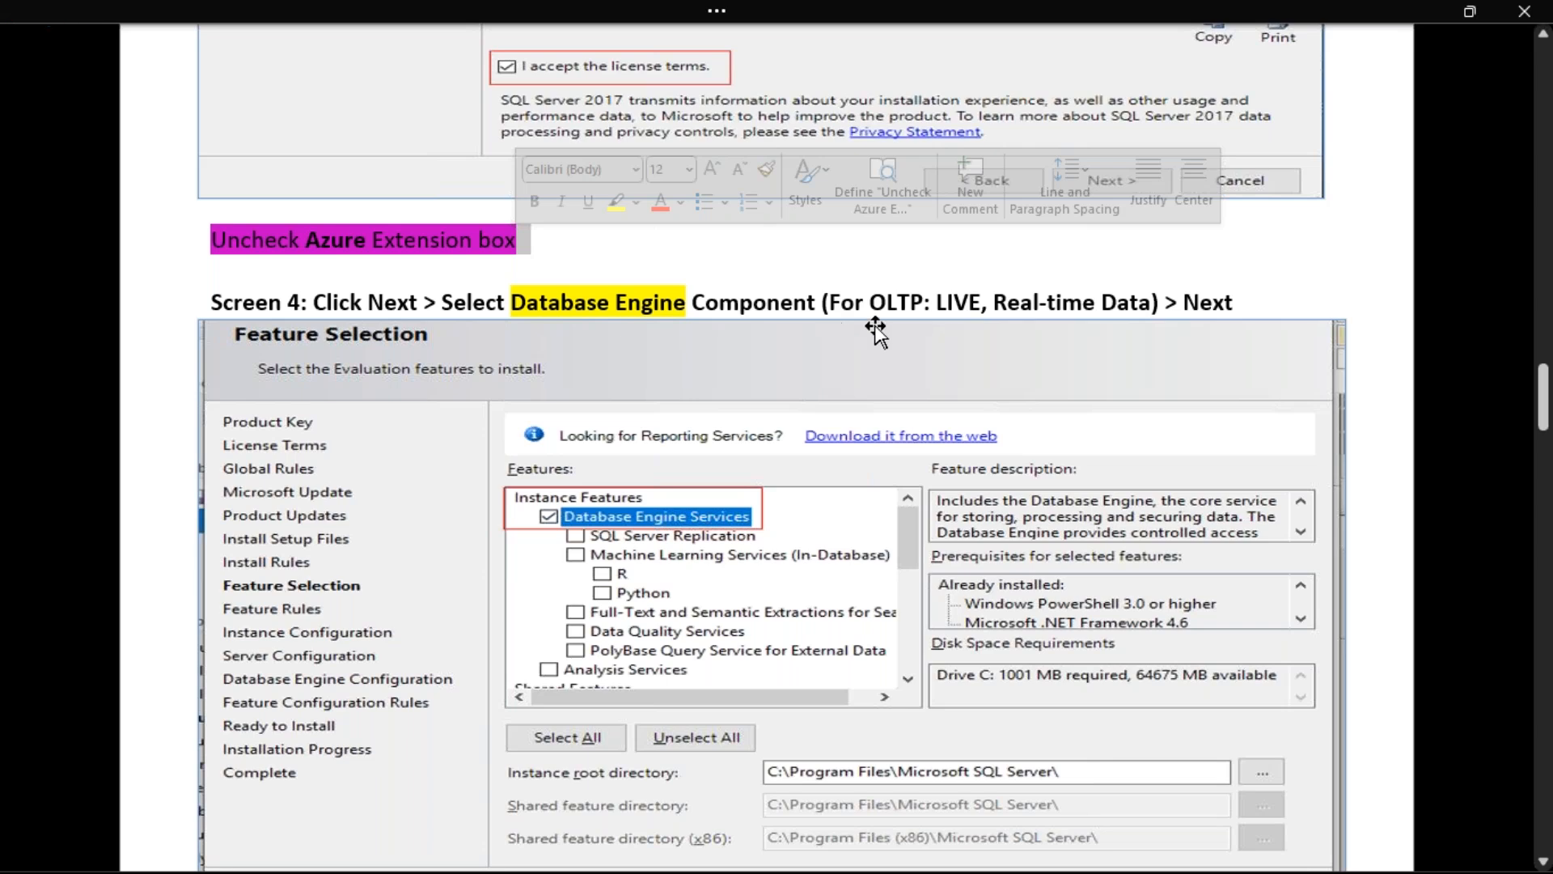
pyautogui.doubleClick(895, 303)
pyautogui.click(1522, 187)
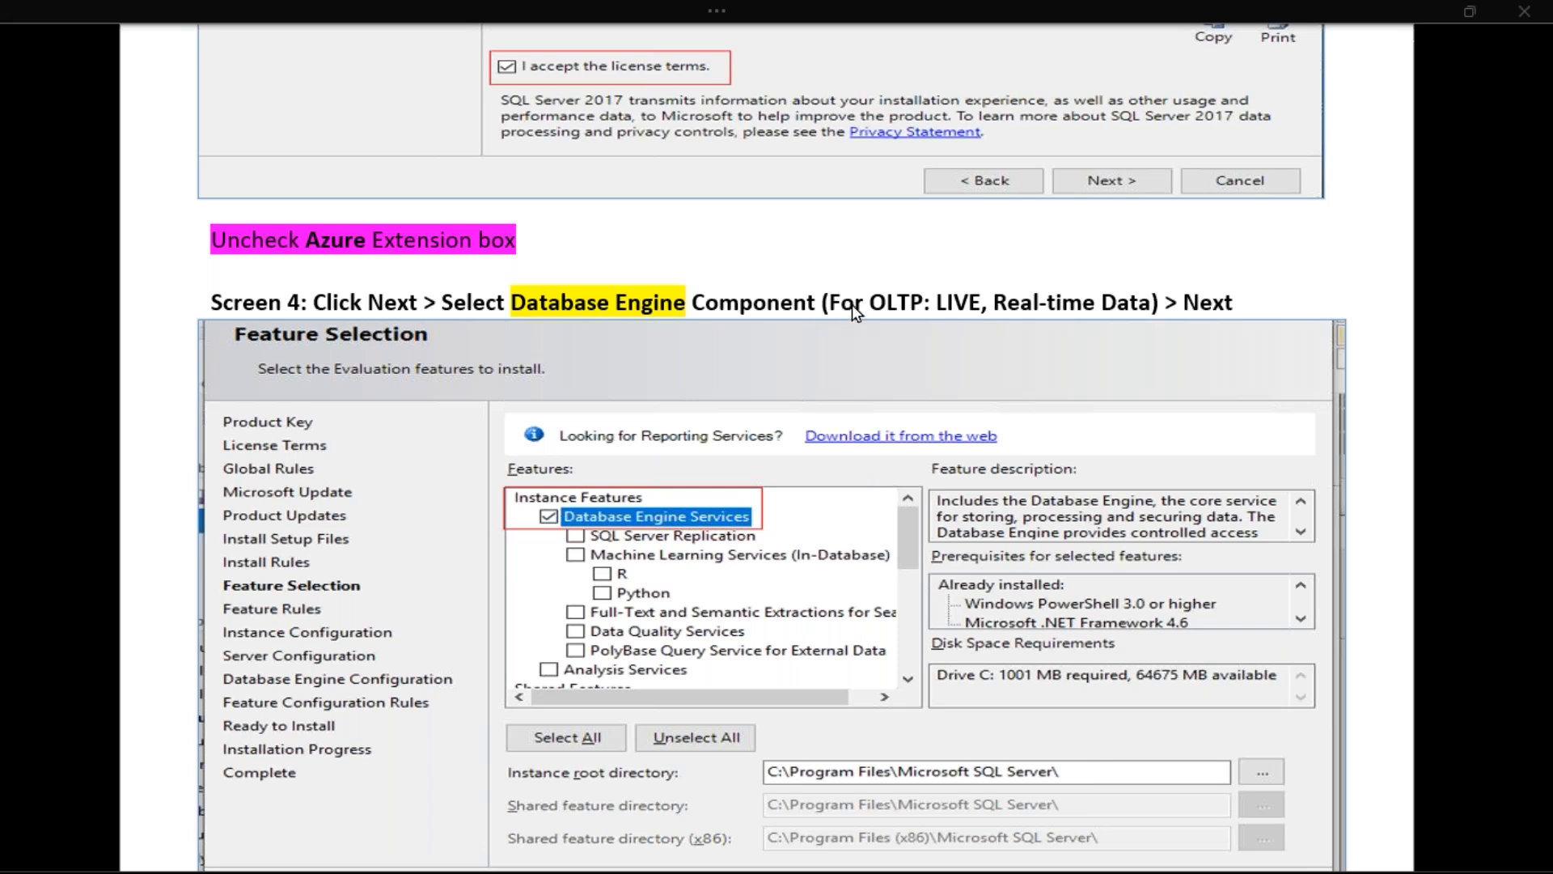
pyautogui.doubleClick(875, 305)
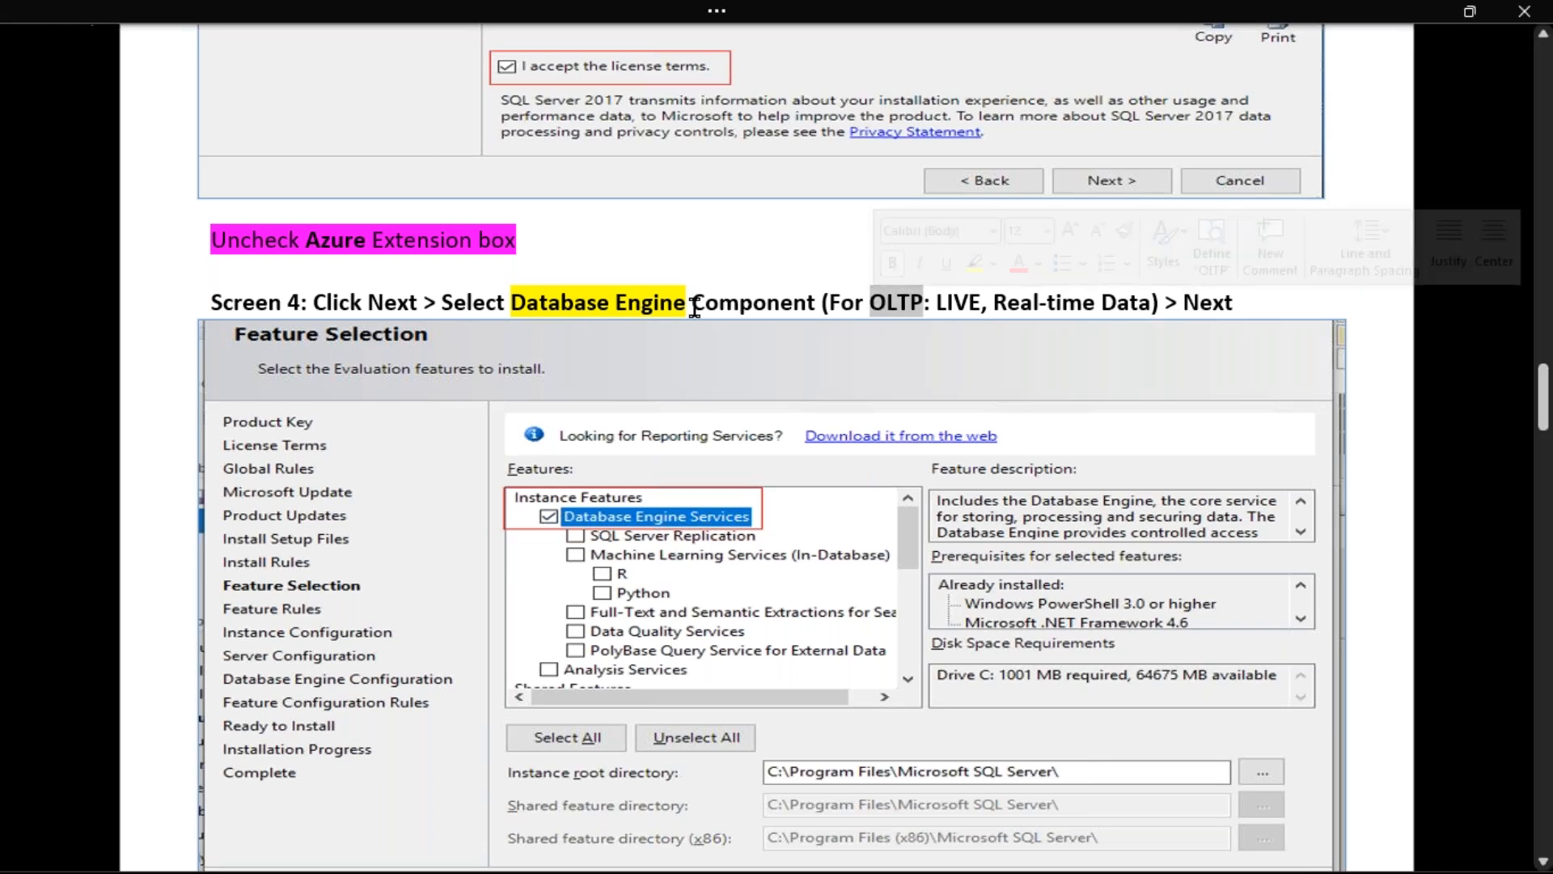
pyautogui.moveTo(512, 305); pyautogui.dragTo(674, 306)
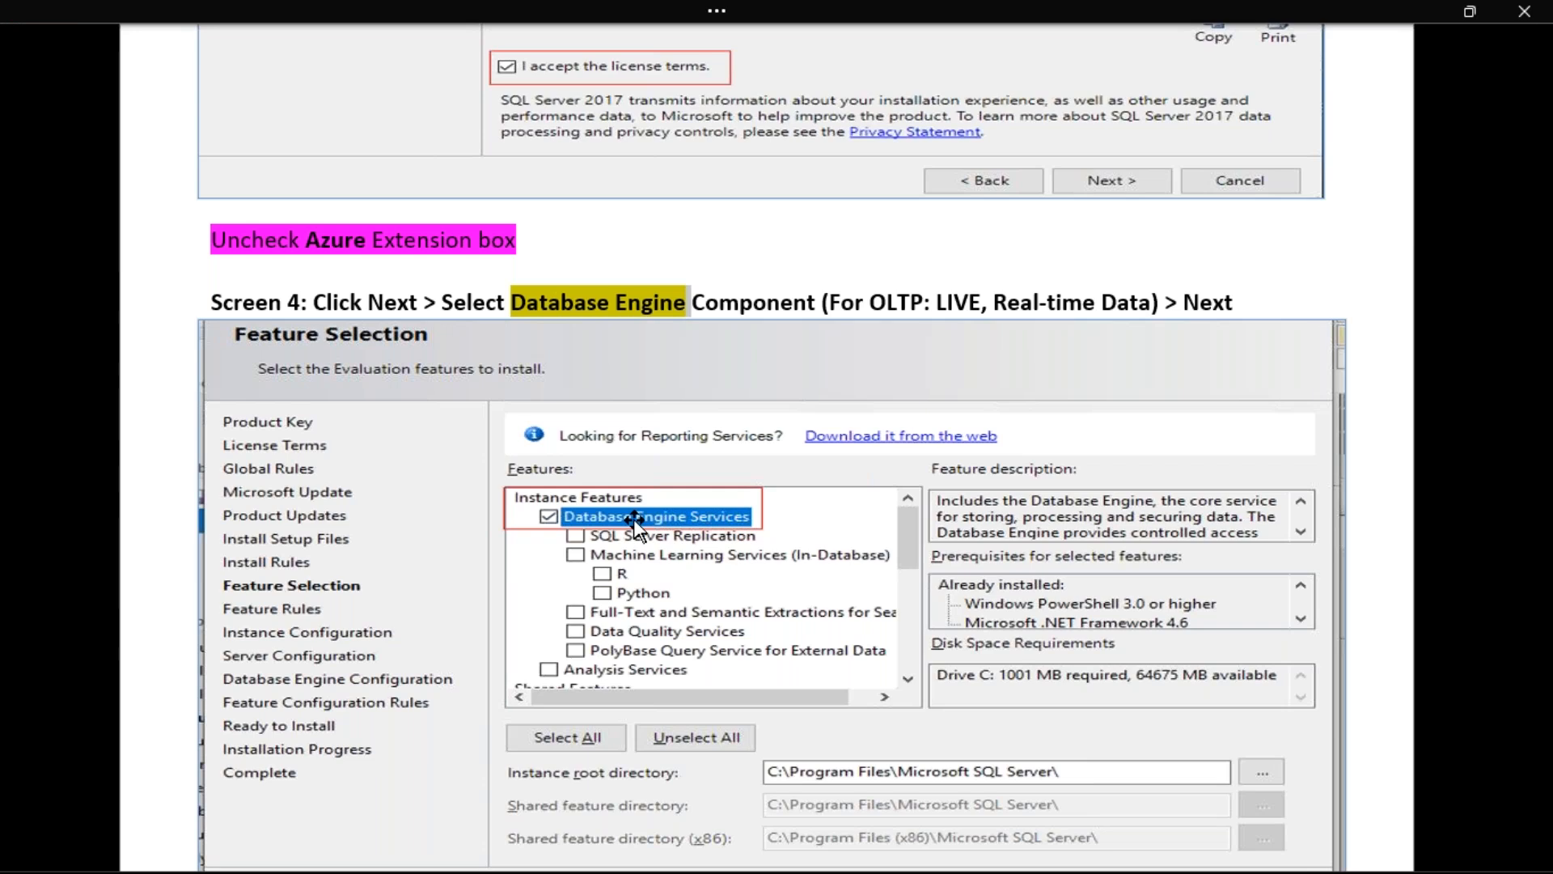
pyautogui.scroll(-8, 637, 526)
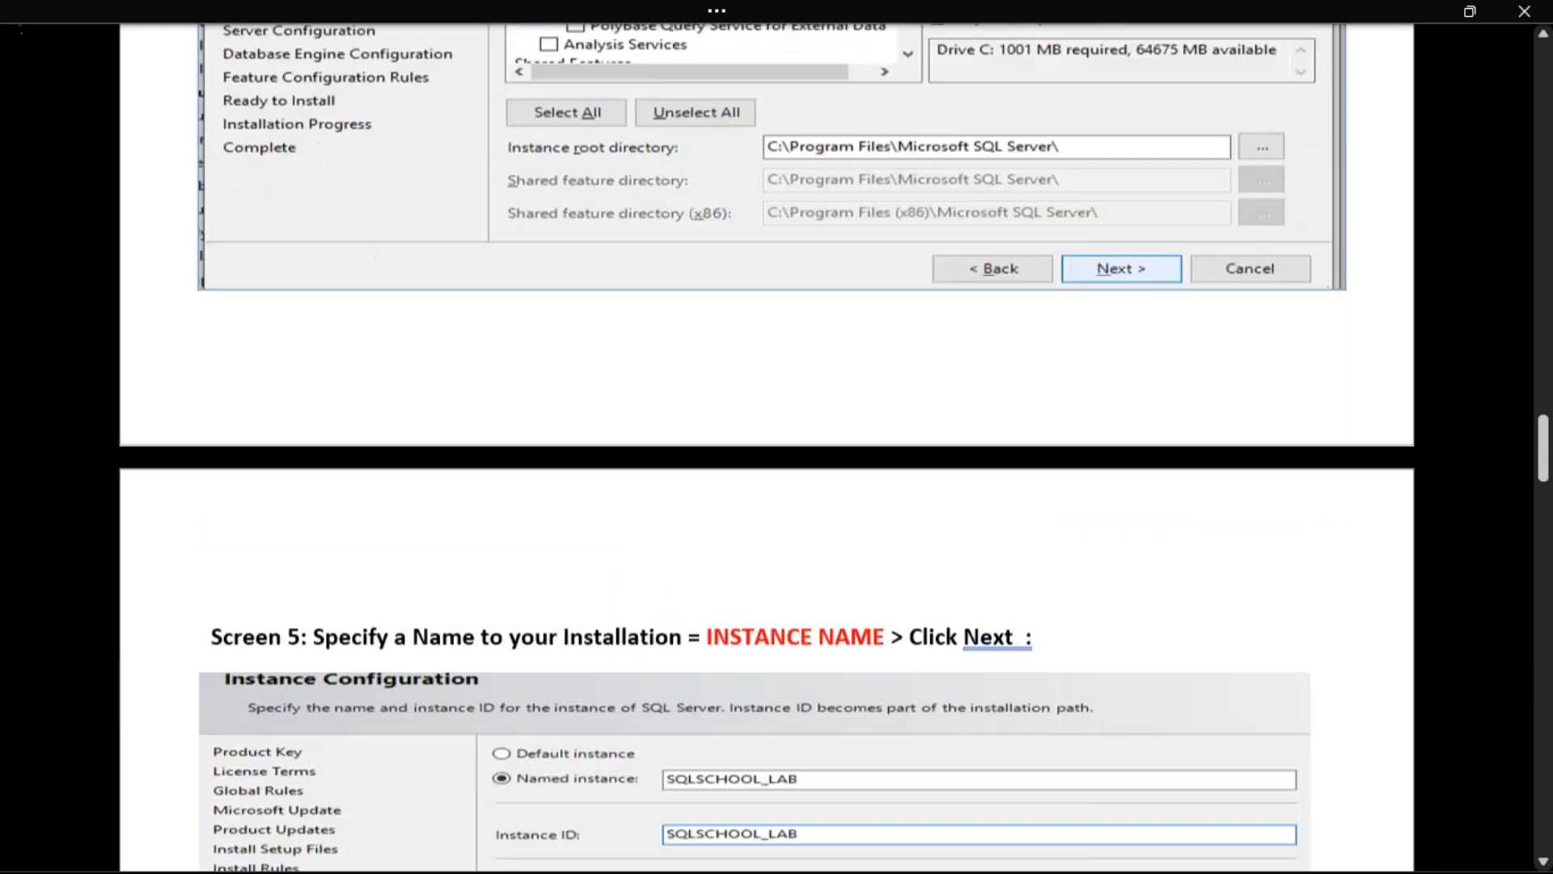
# Scroll down through Screens 5, 6 and 7 of the guide, then back up to the Step 1 heading
pyautogui.scroll(-5, 726, 563)
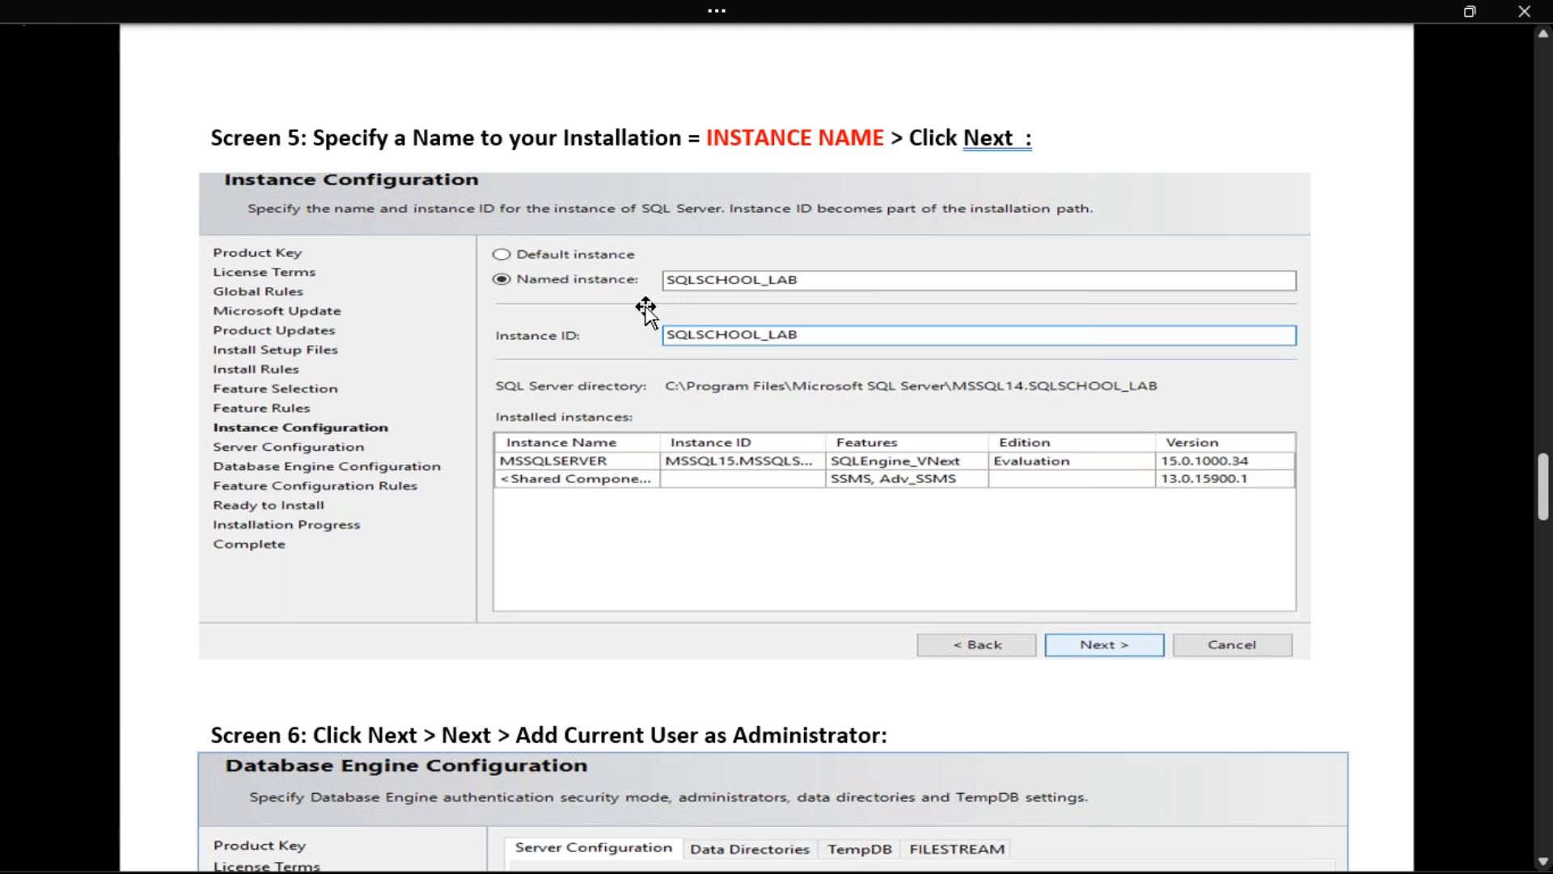
pyautogui.scroll(-7, 646, 312)
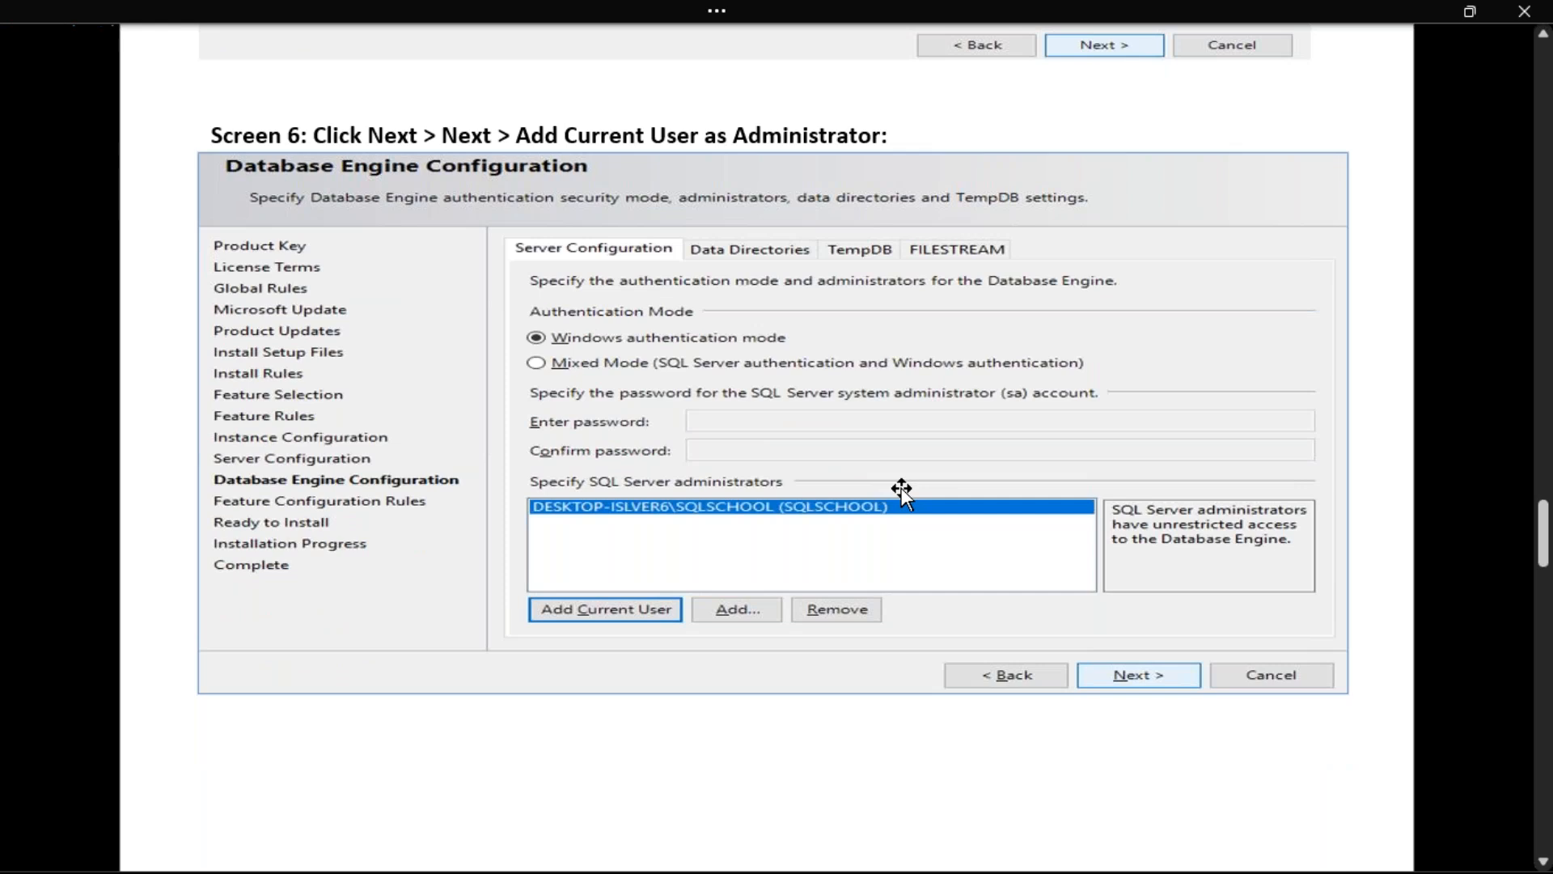
pyautogui.scroll(-11, 901, 488)
pyautogui.scroll(-2, 813, 560)
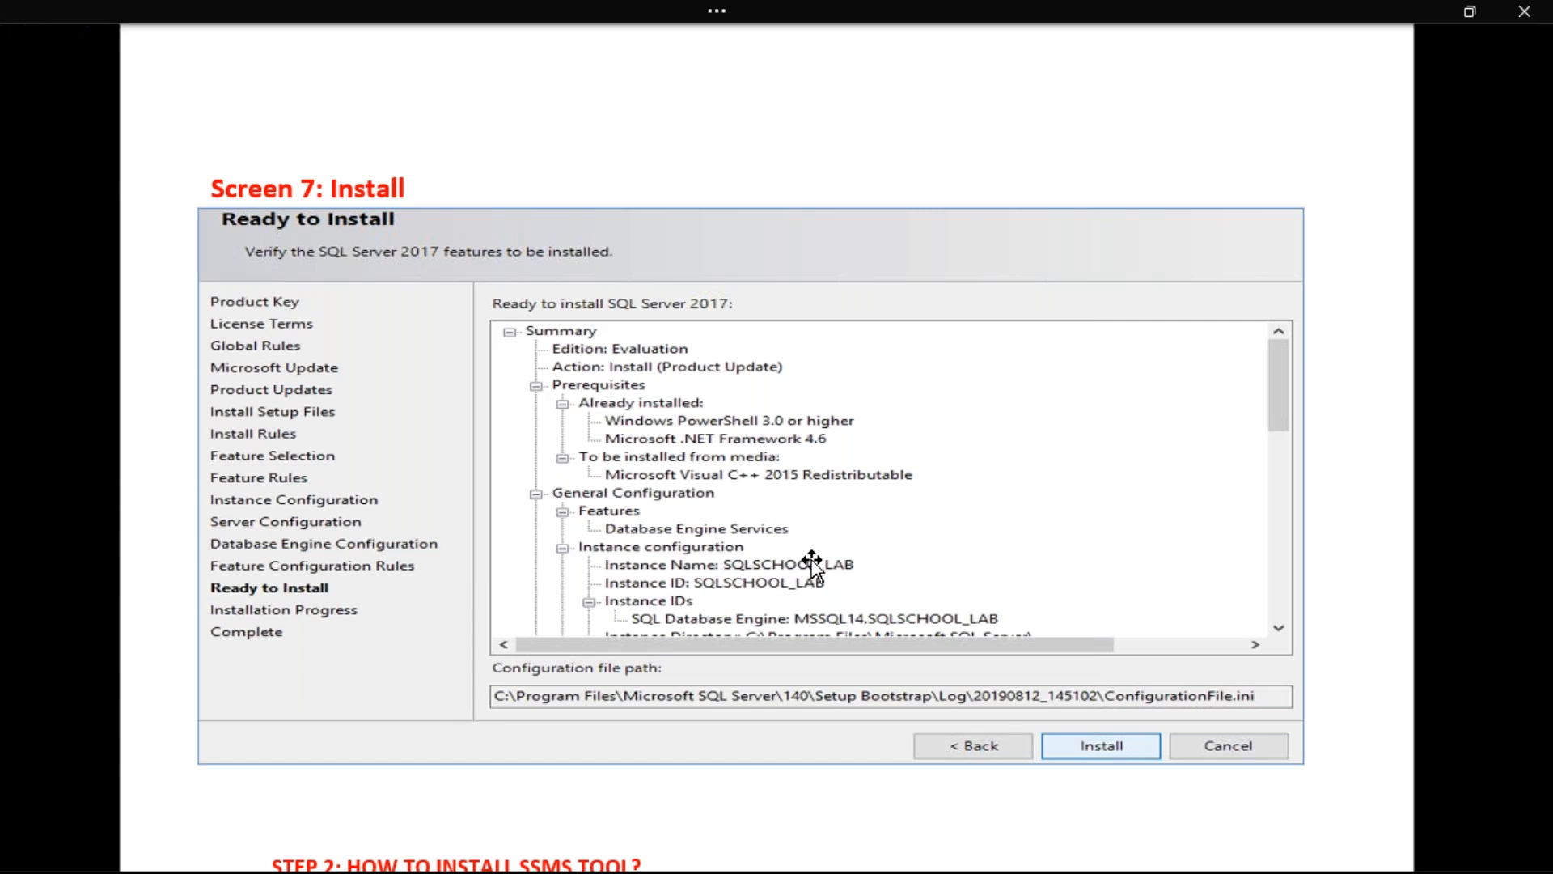
pyautogui.scroll(3, 812, 565)
pyautogui.scroll(20, 791, 555)
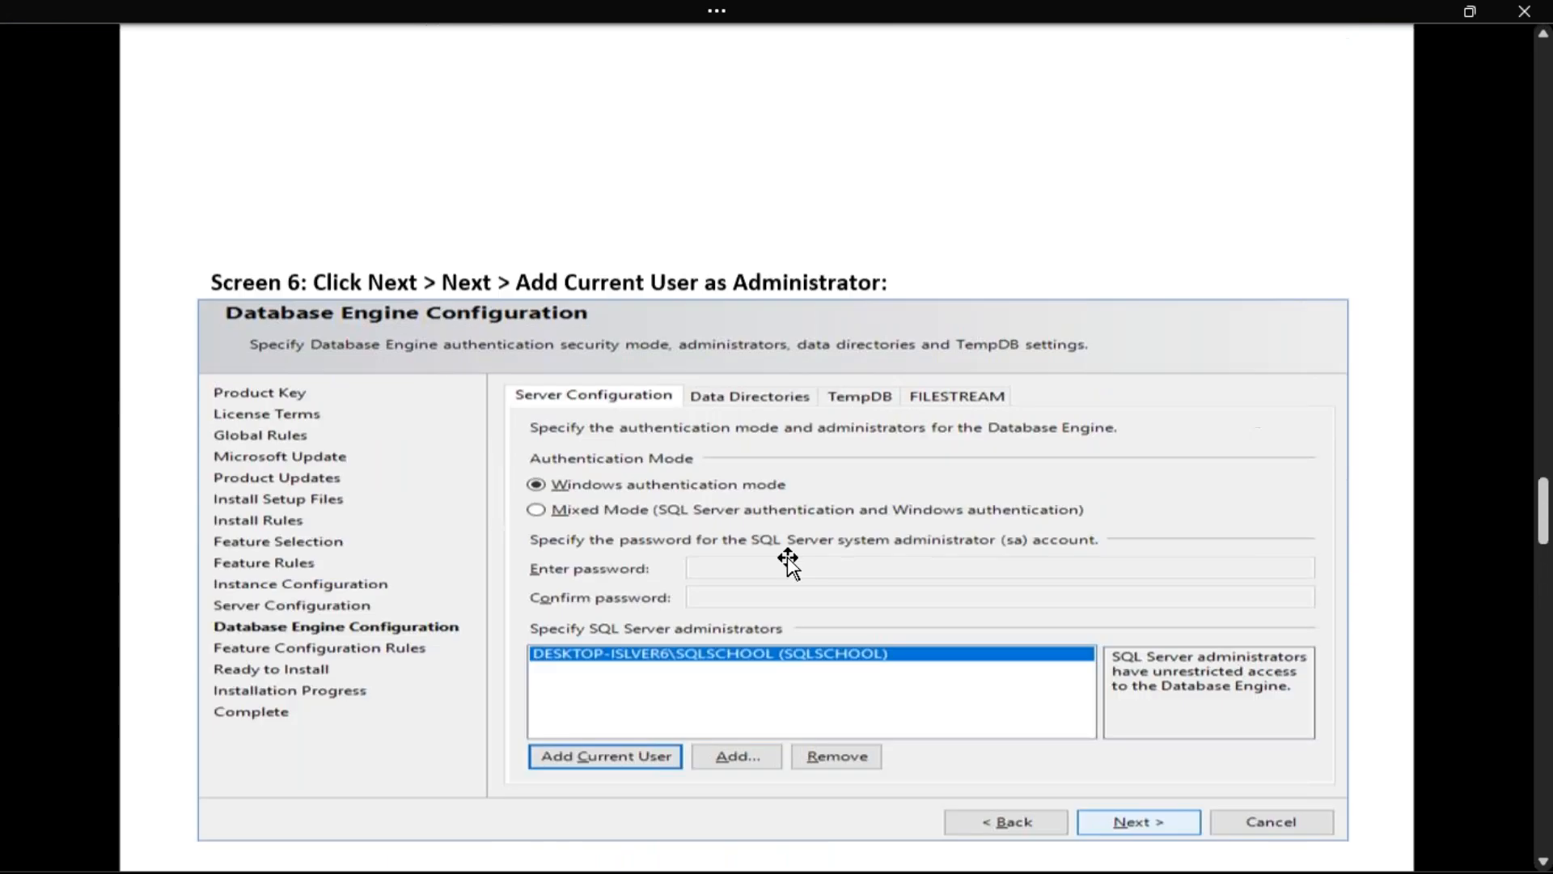
pyautogui.scroll(20, 767, 447)
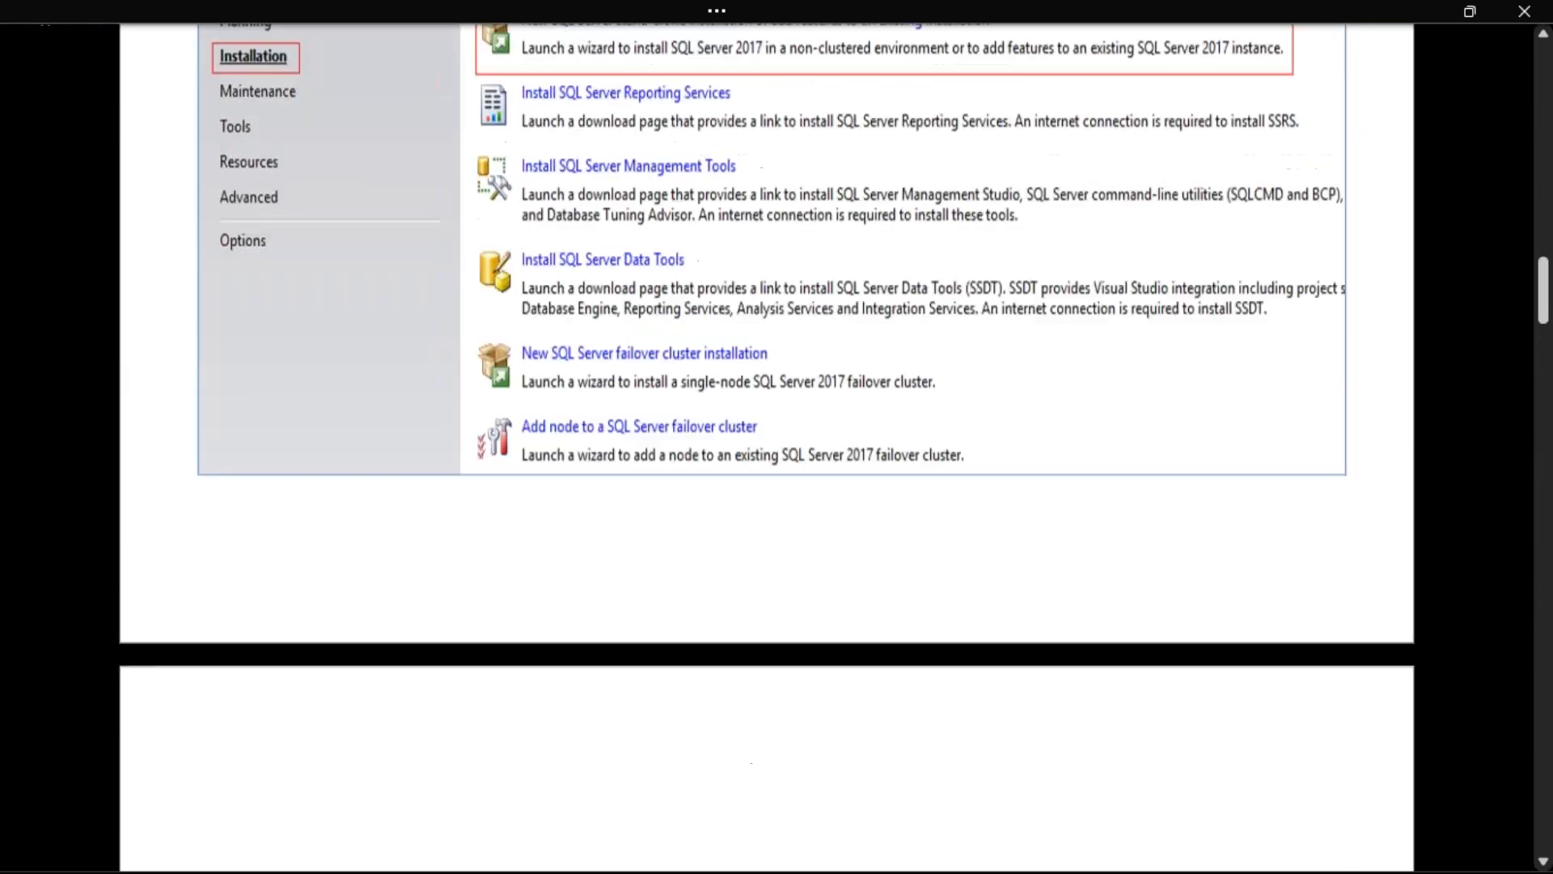
pyautogui.scroll(2, 513, 347)
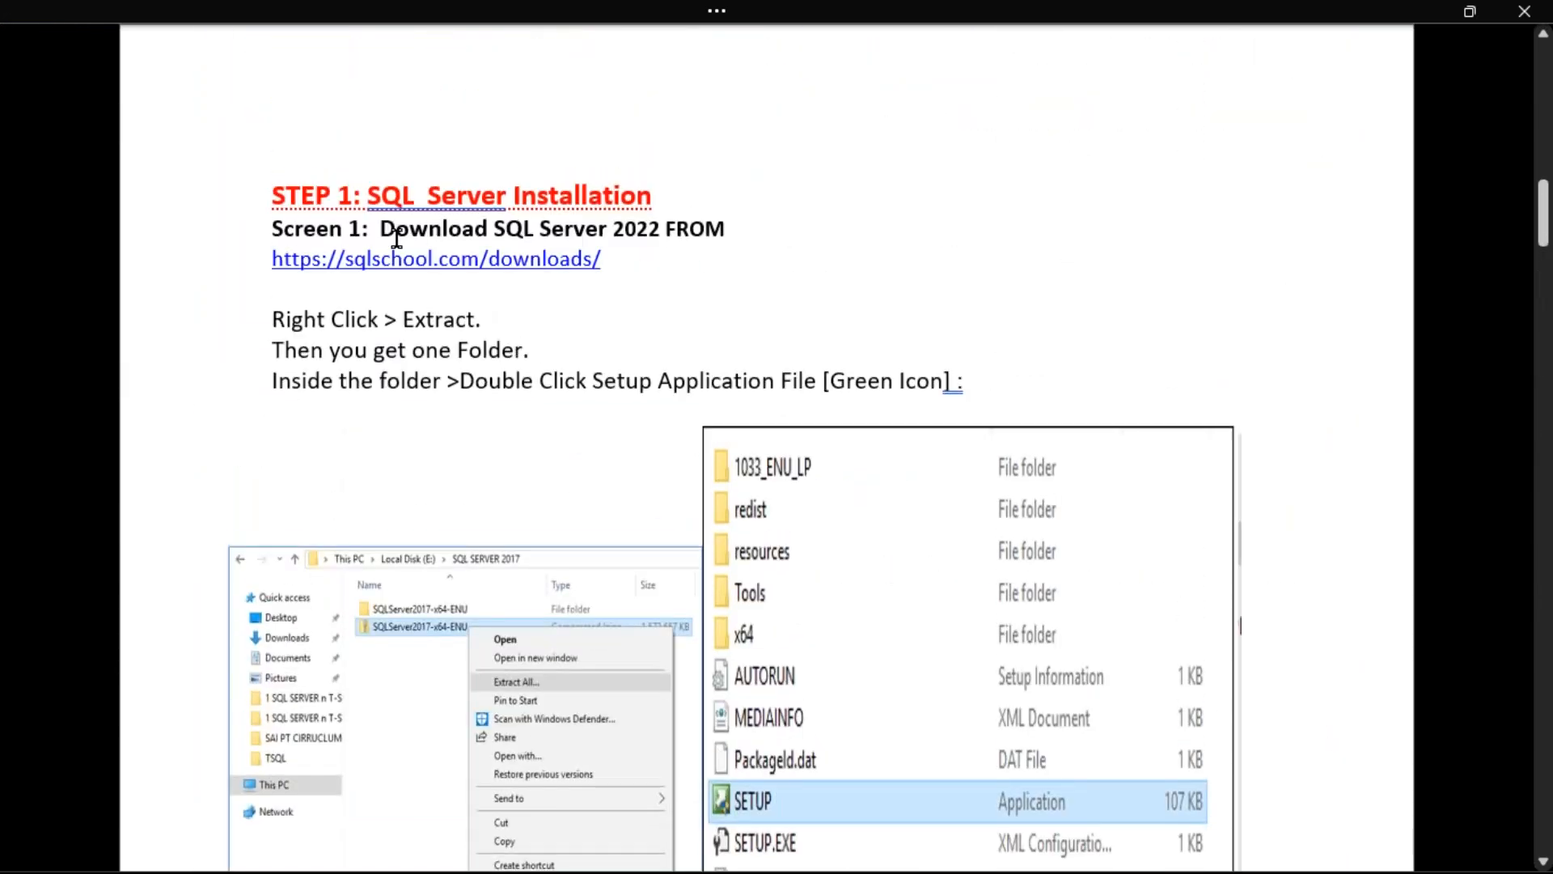
# Scroll from Screen 2 down to Screen 6 Database Engine Configuration, selecting 'Azure' in the note on the way
pyautogui.scroll(-2, 632, 478)
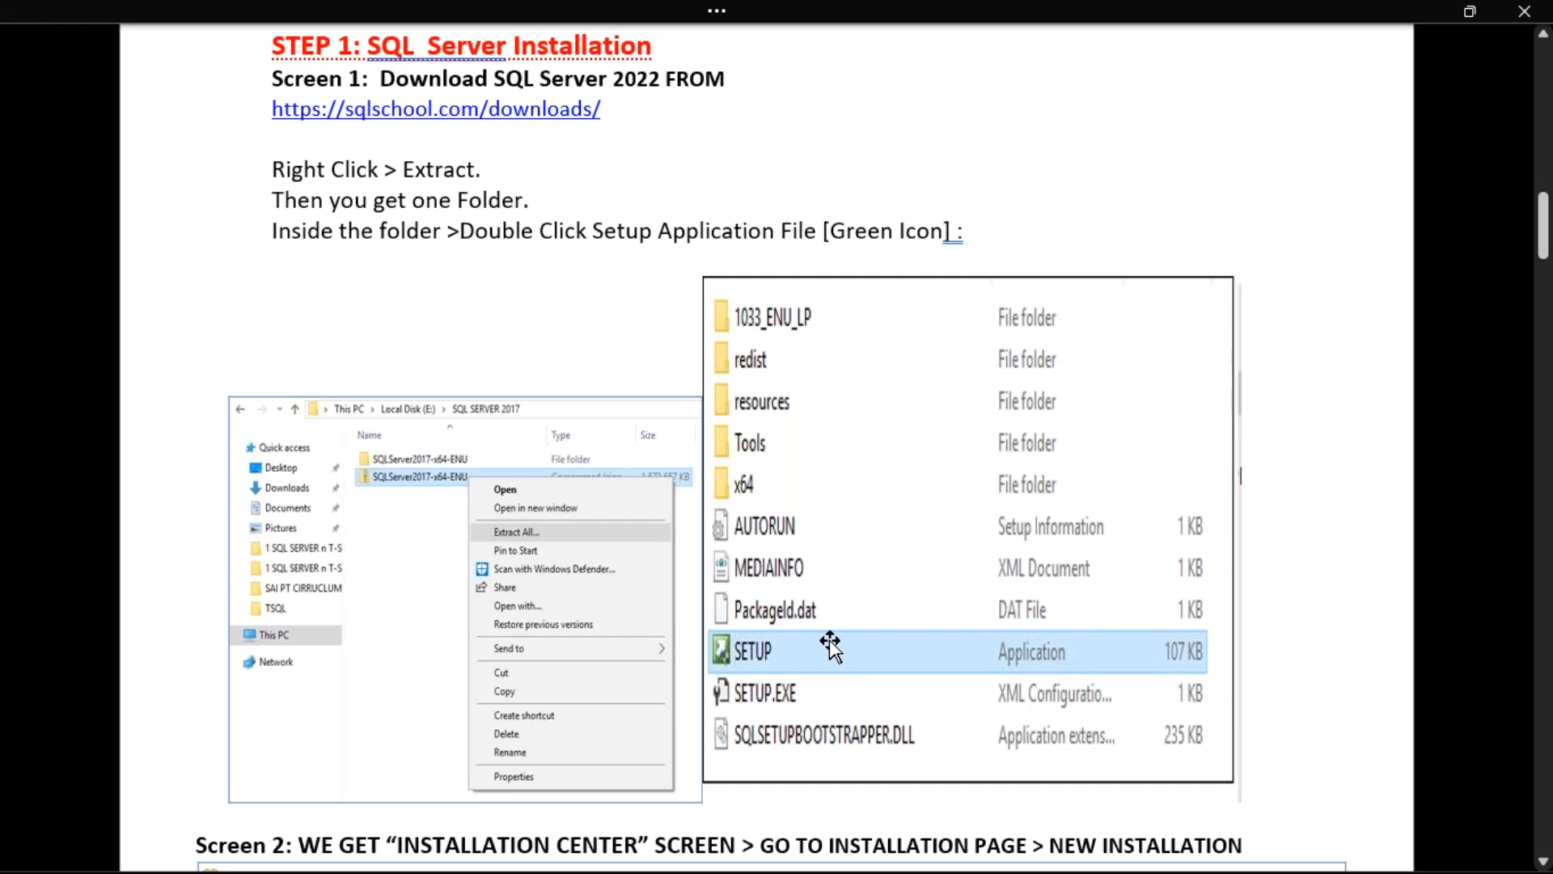
pyautogui.scroll(-8, 829, 639)
pyautogui.press('ctrl')
pyautogui.press('ctrl')
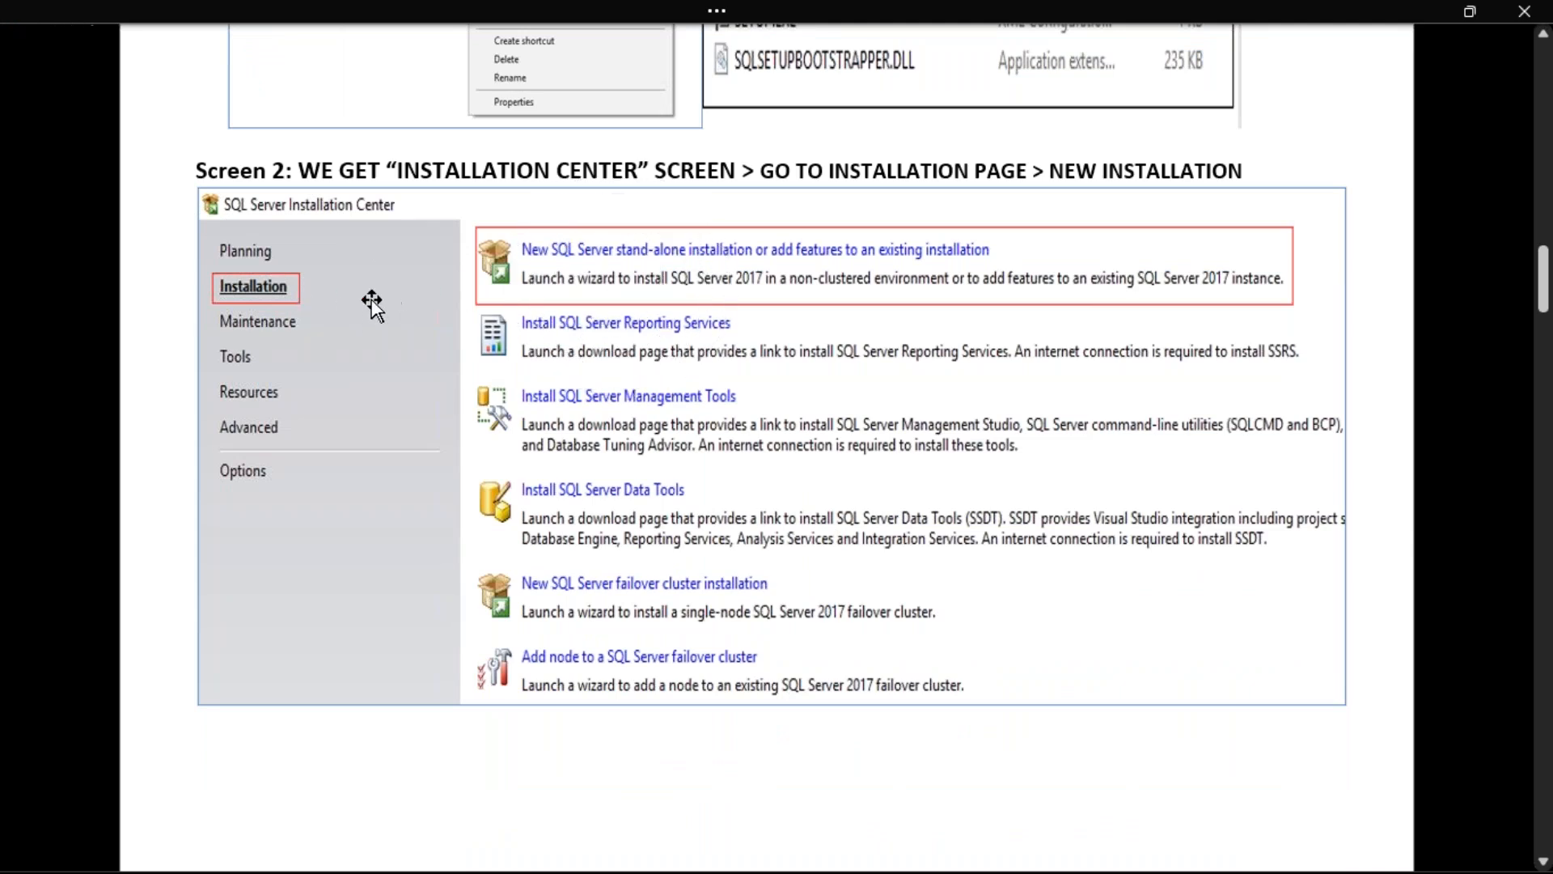
pyautogui.press('ctrl')
pyautogui.press('ctrl')
pyautogui.scroll(-10, 572, 372)
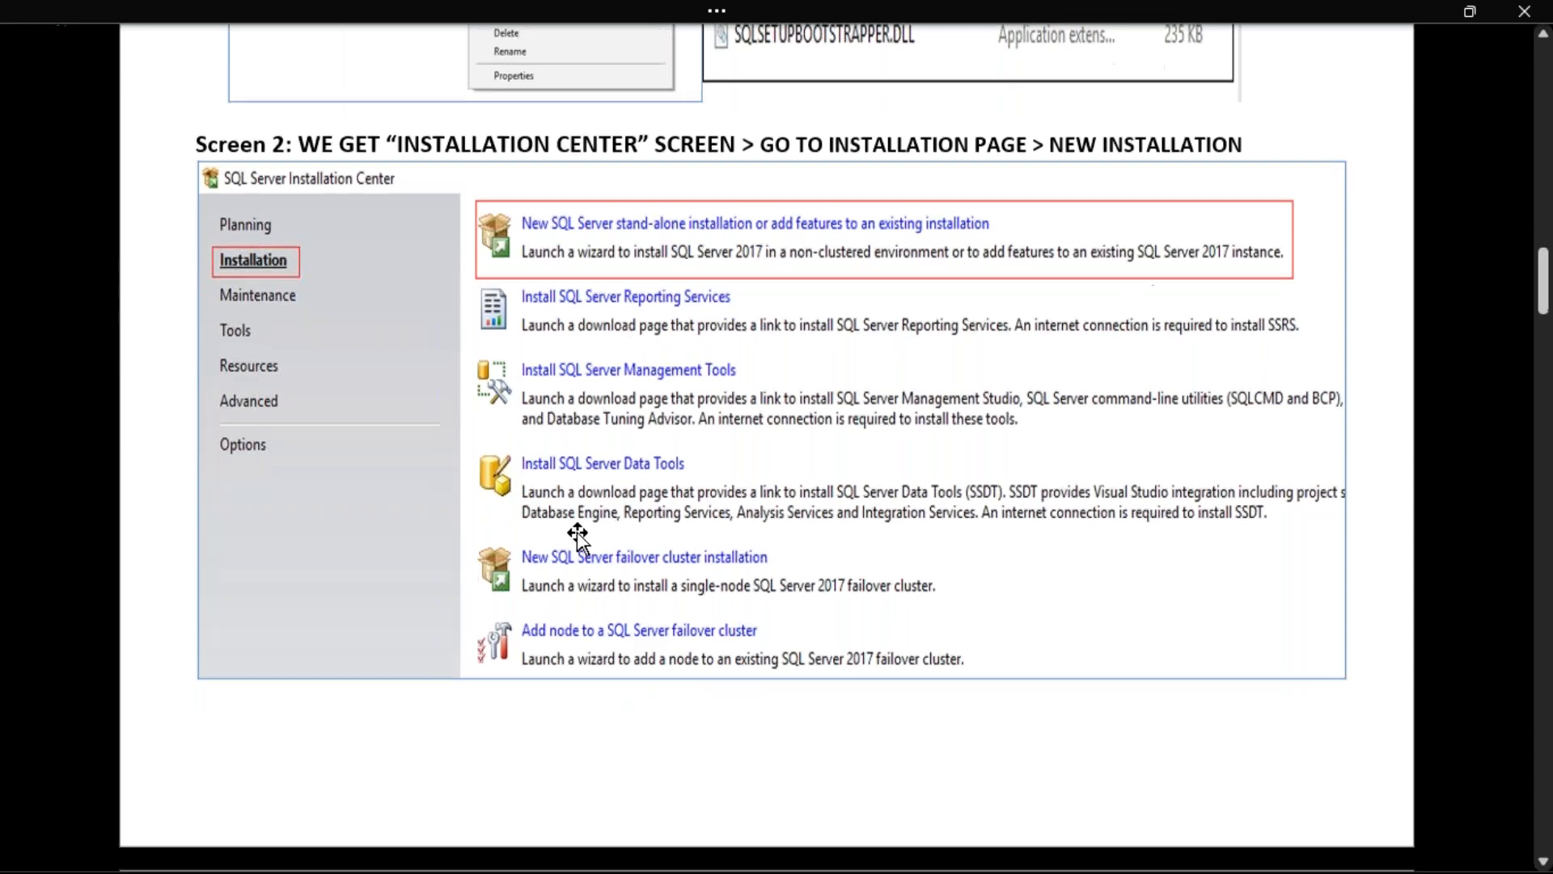
pyautogui.scroll(-2, 617, 516)
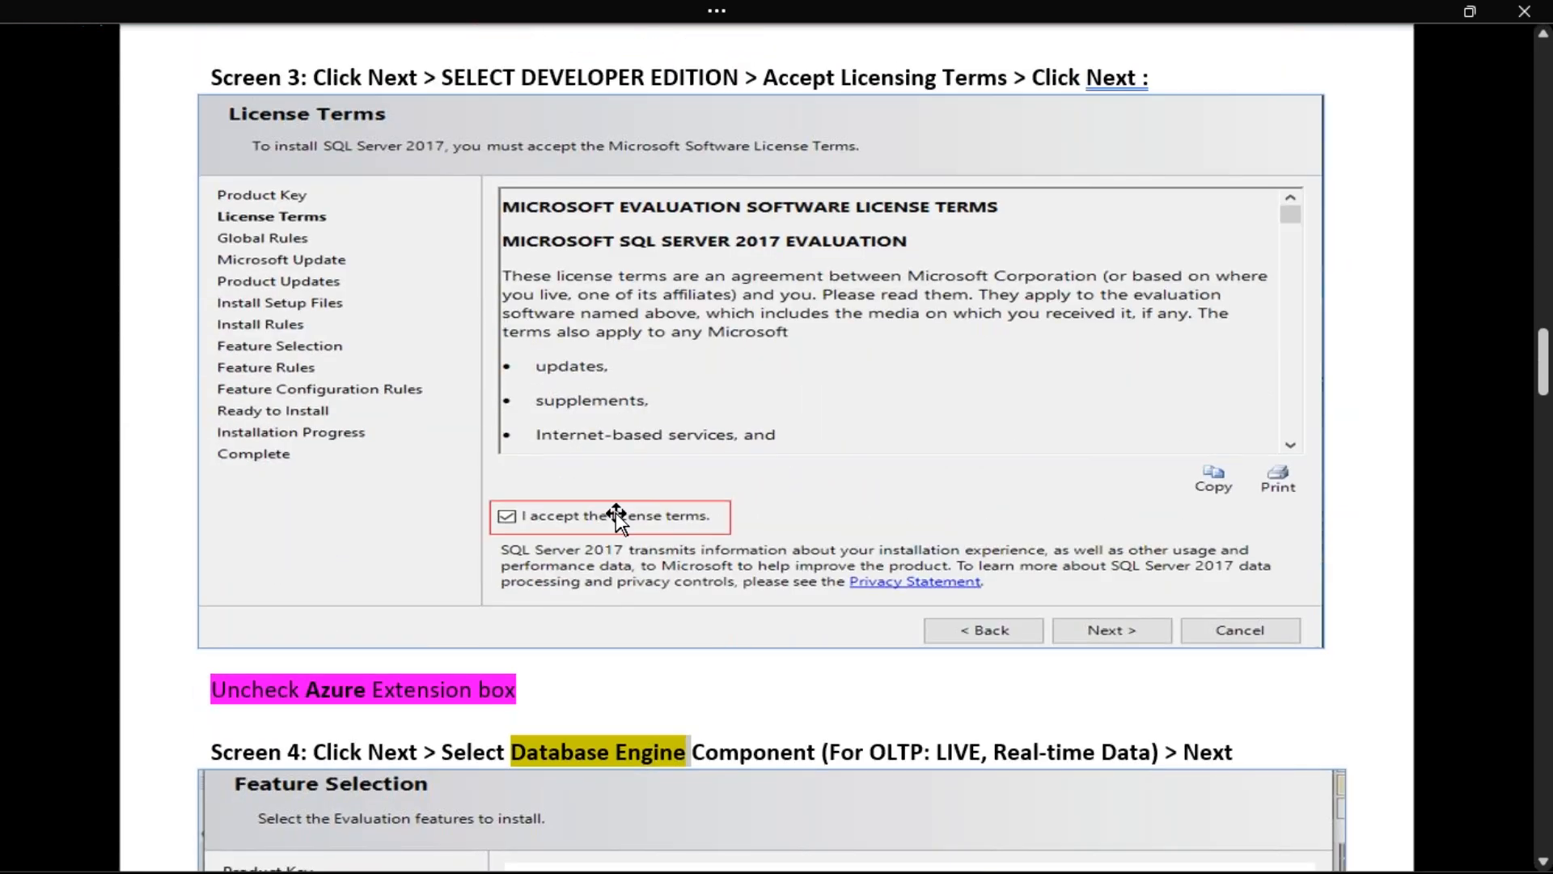
pyautogui.scroll(-6, 615, 512)
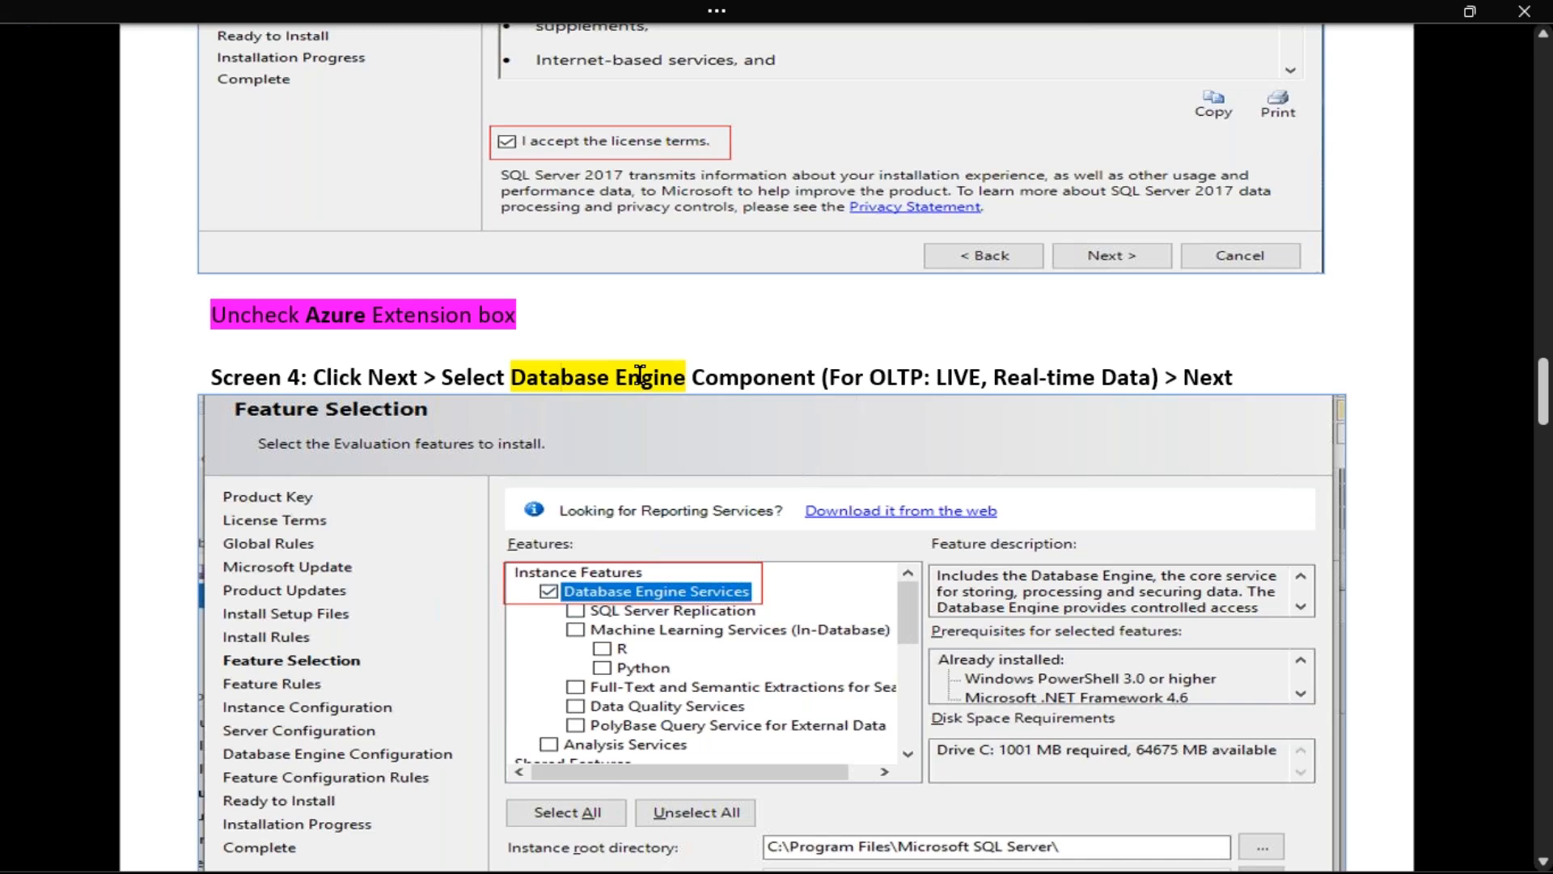
pyautogui.doubleClick(329, 317)
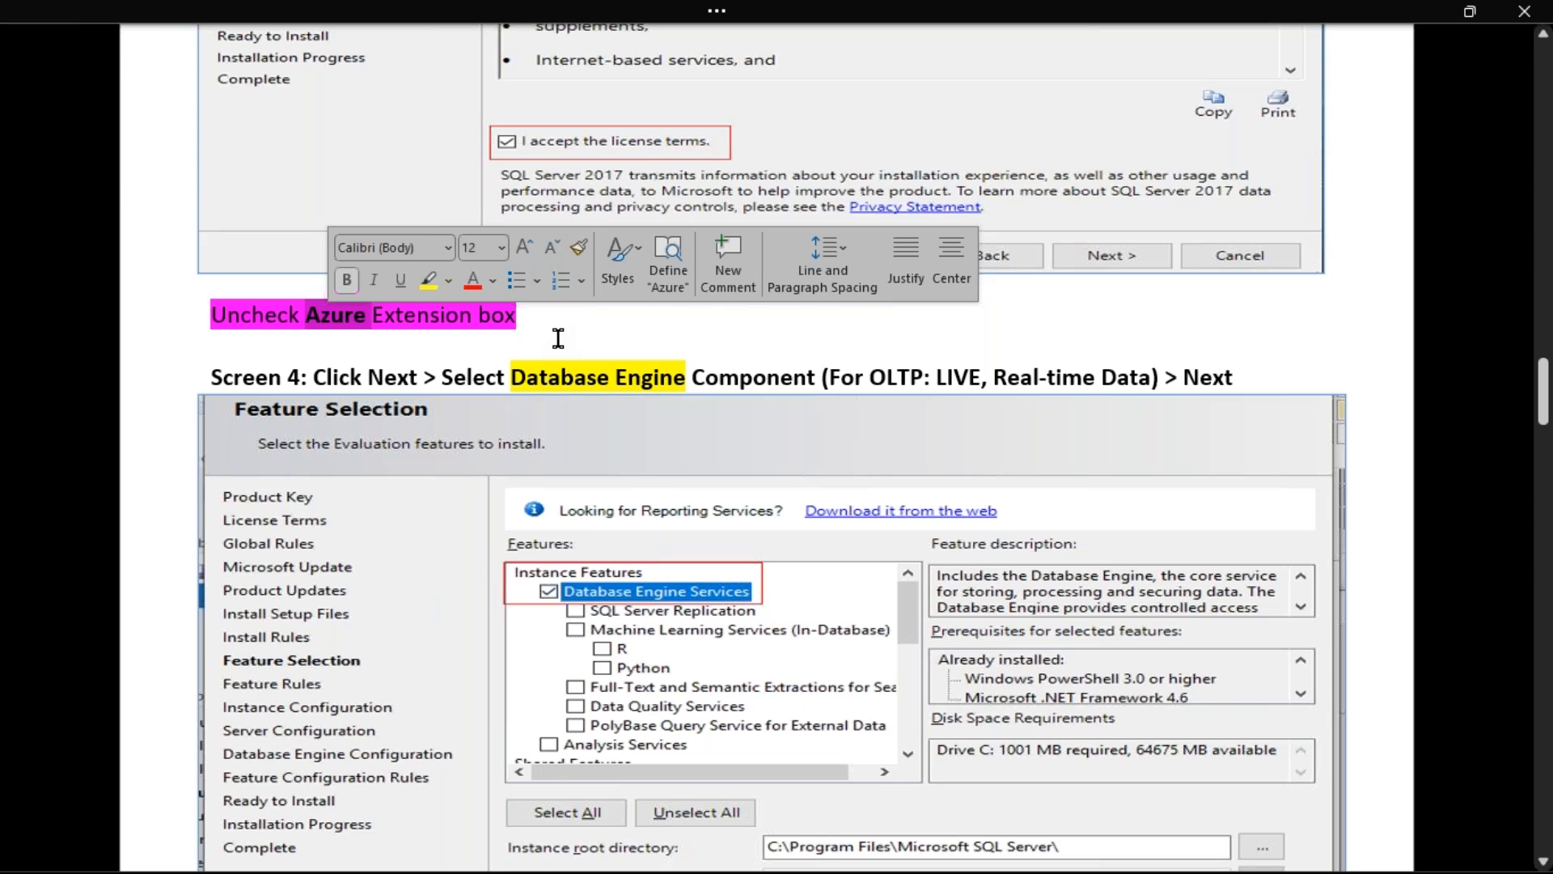
pyautogui.scroll(-1, 665, 608)
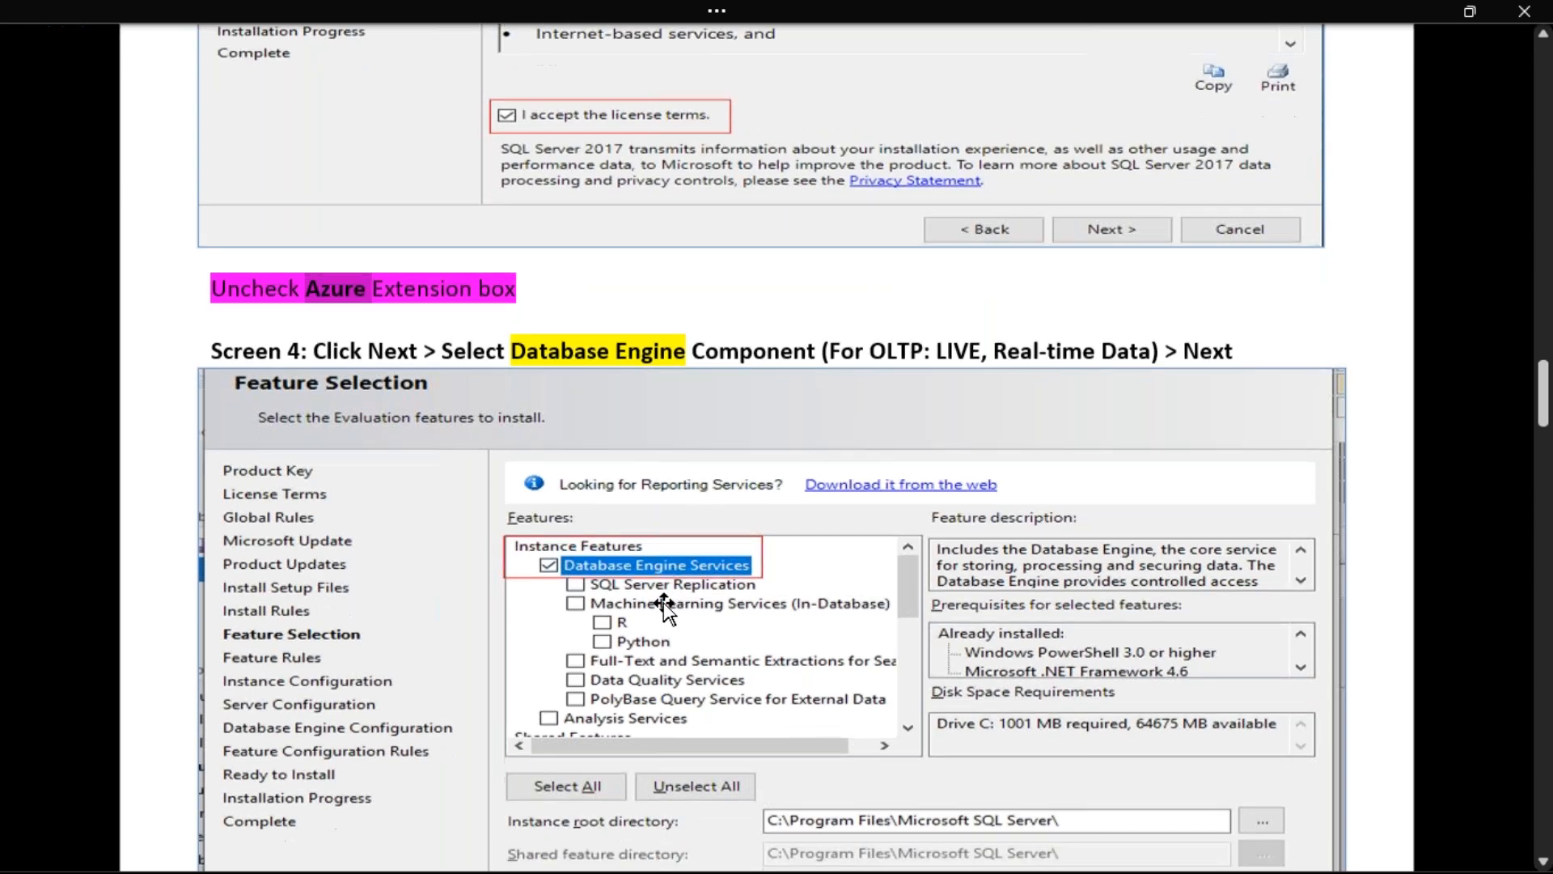
pyautogui.scroll(-10, 665, 608)
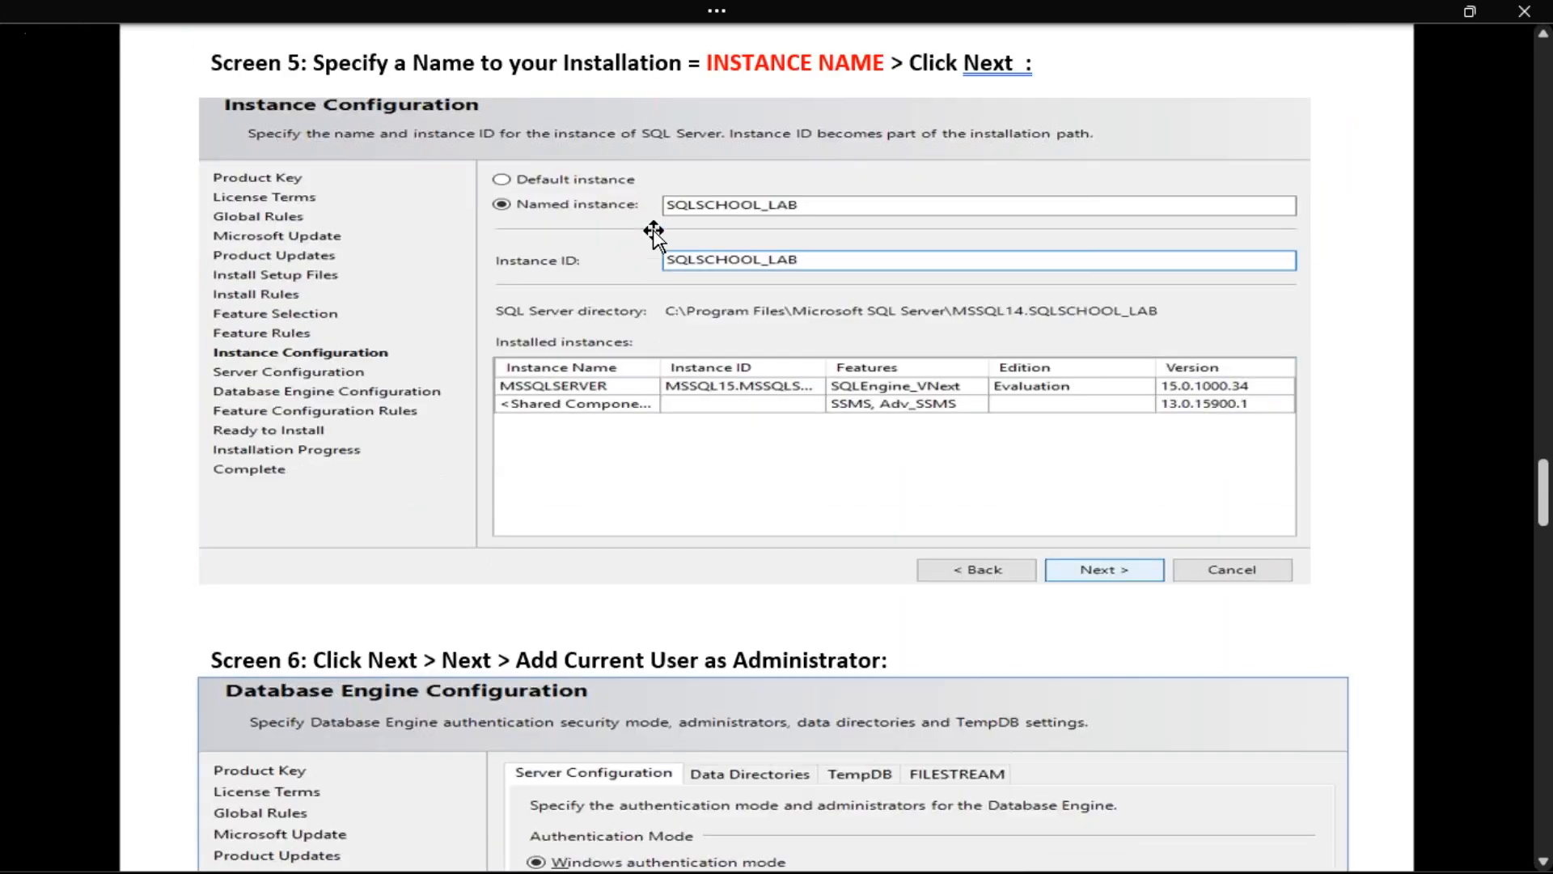
pyautogui.scroll(-5, 693, 550)
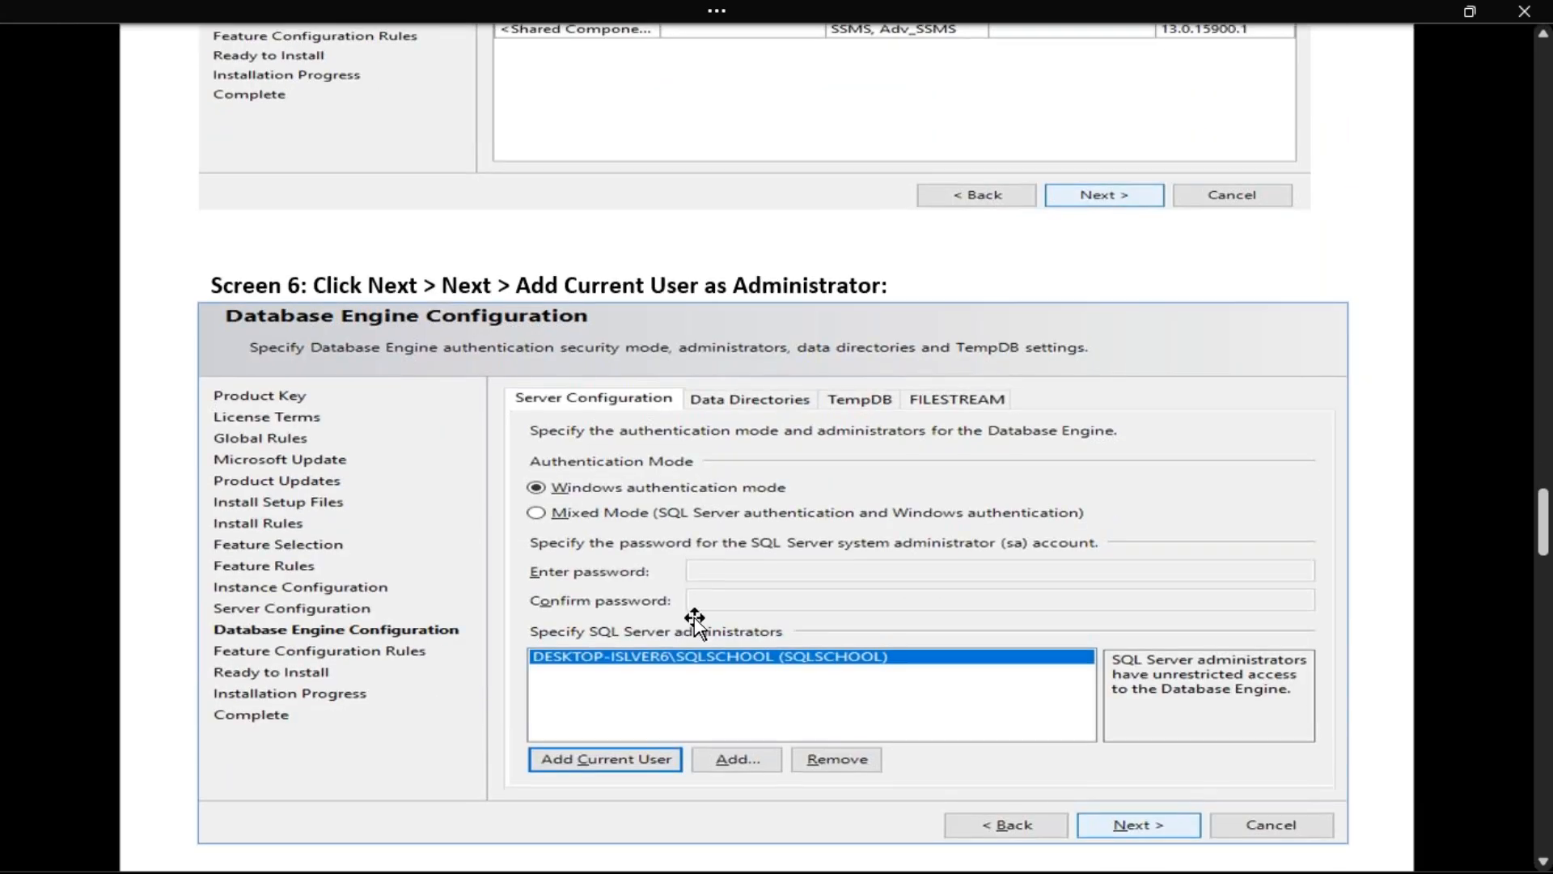
# Launch Notepad from the Run prompt with NOTEPAD
pyautogui.press('super+r')
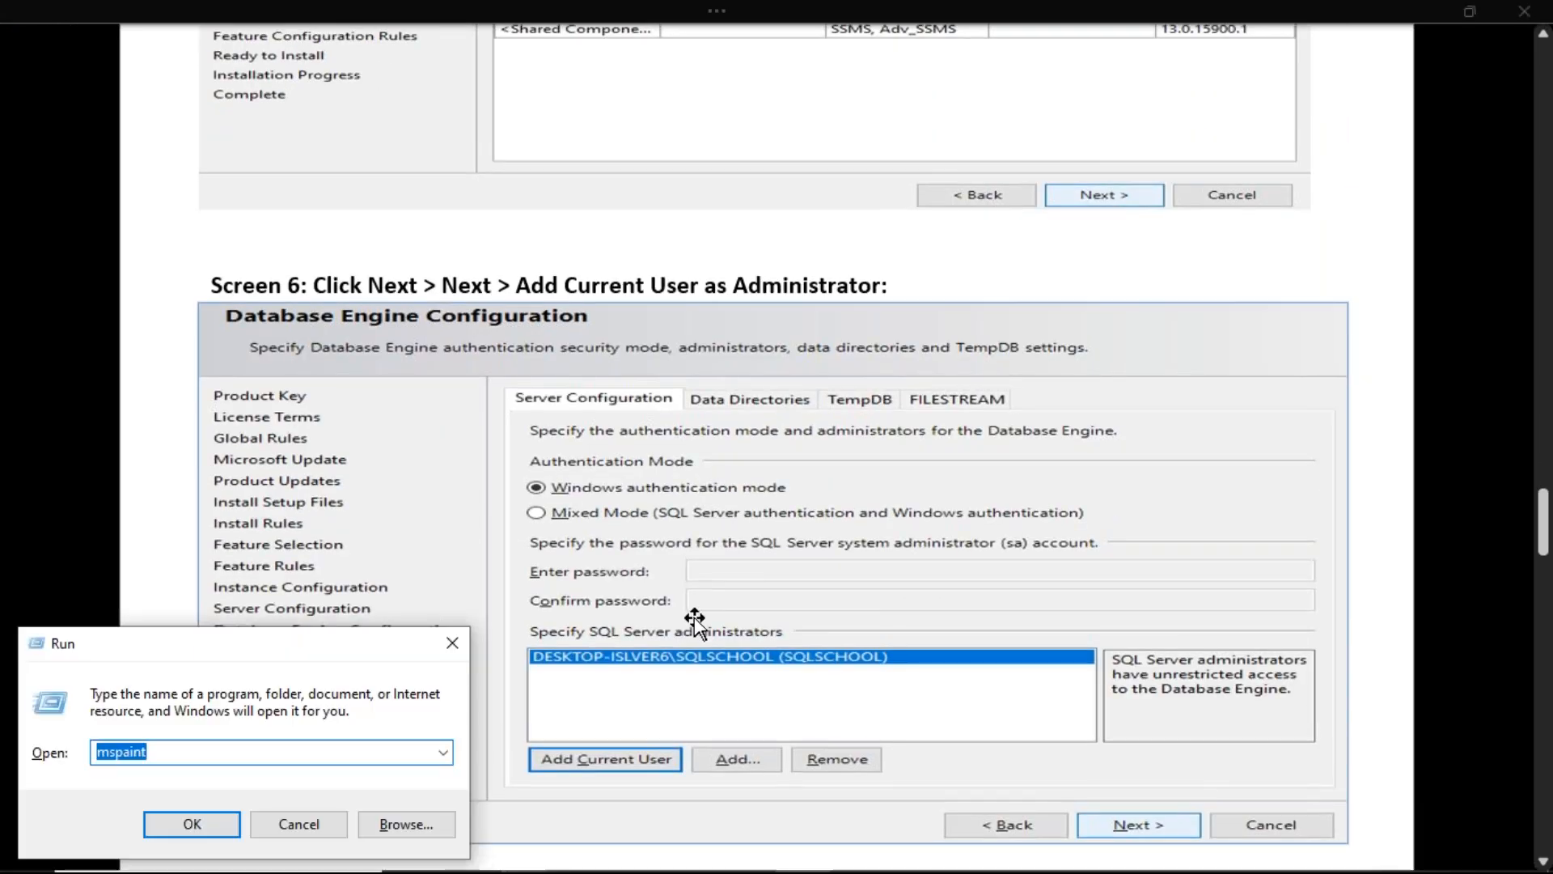
pyautogui.write('NOTEPAD')
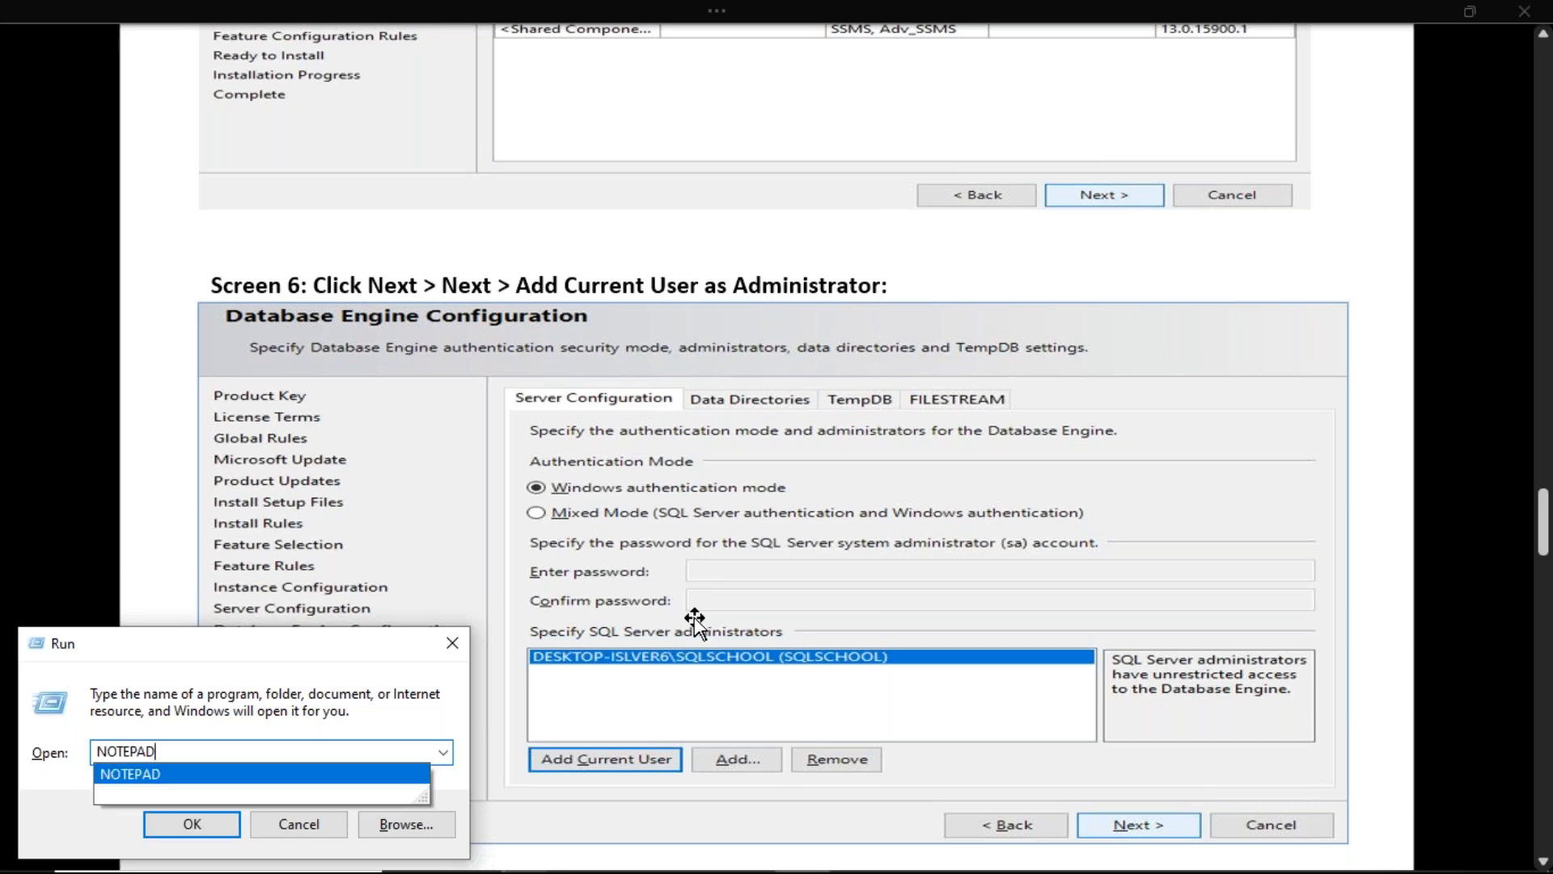
pyautogui.press('Return')
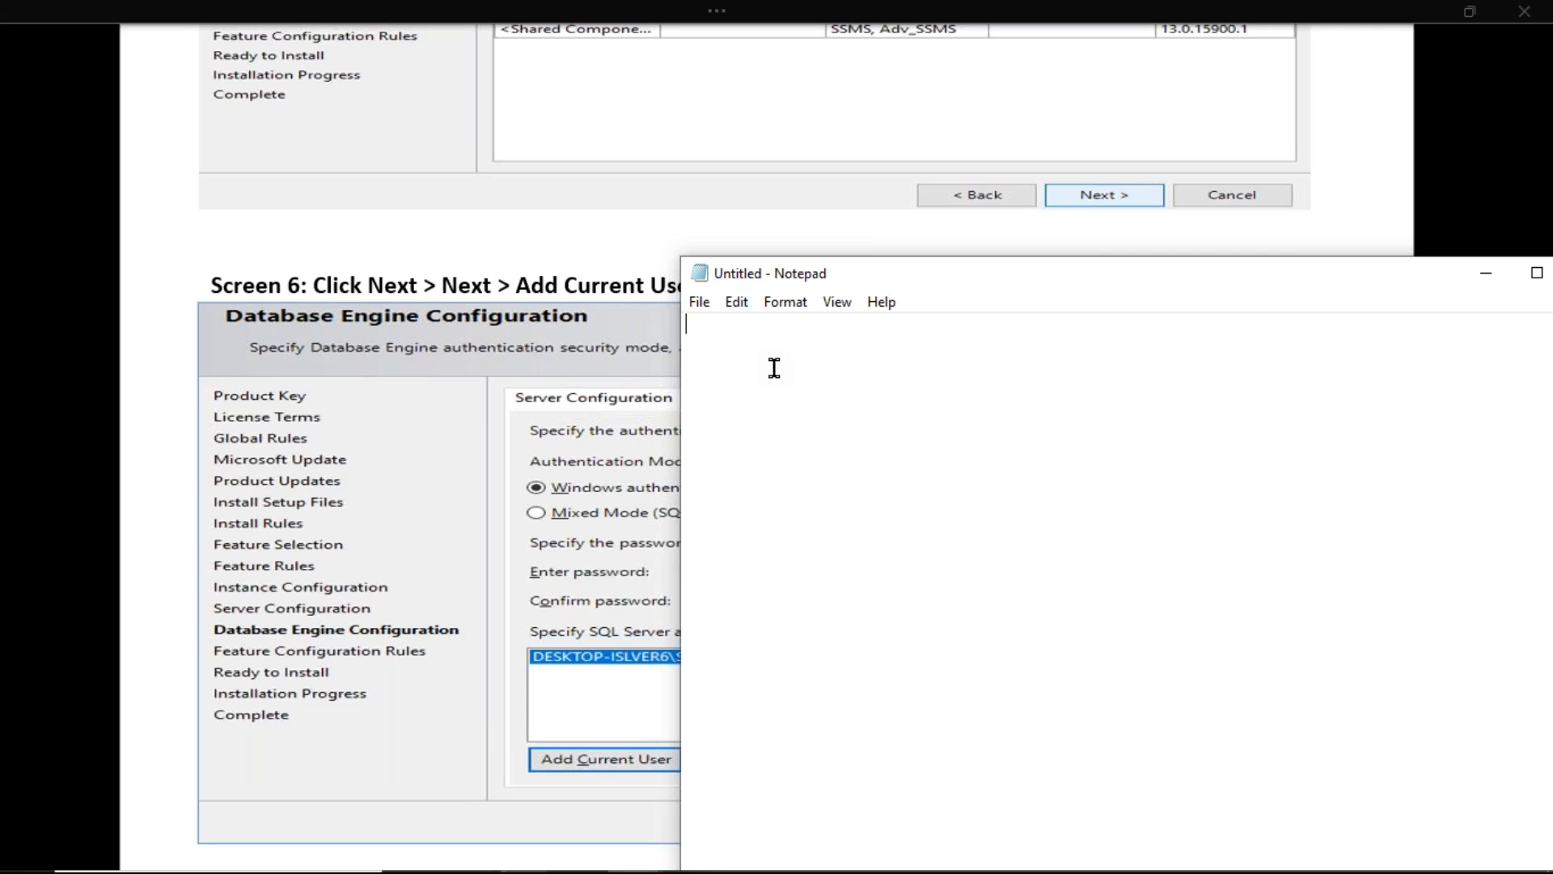
# Write the first lines: DOWNLOAD, EXTRACT, RUN SETUP FILE
pyautogui.write('DOWNLOAD')
pyautogui.press('Return')
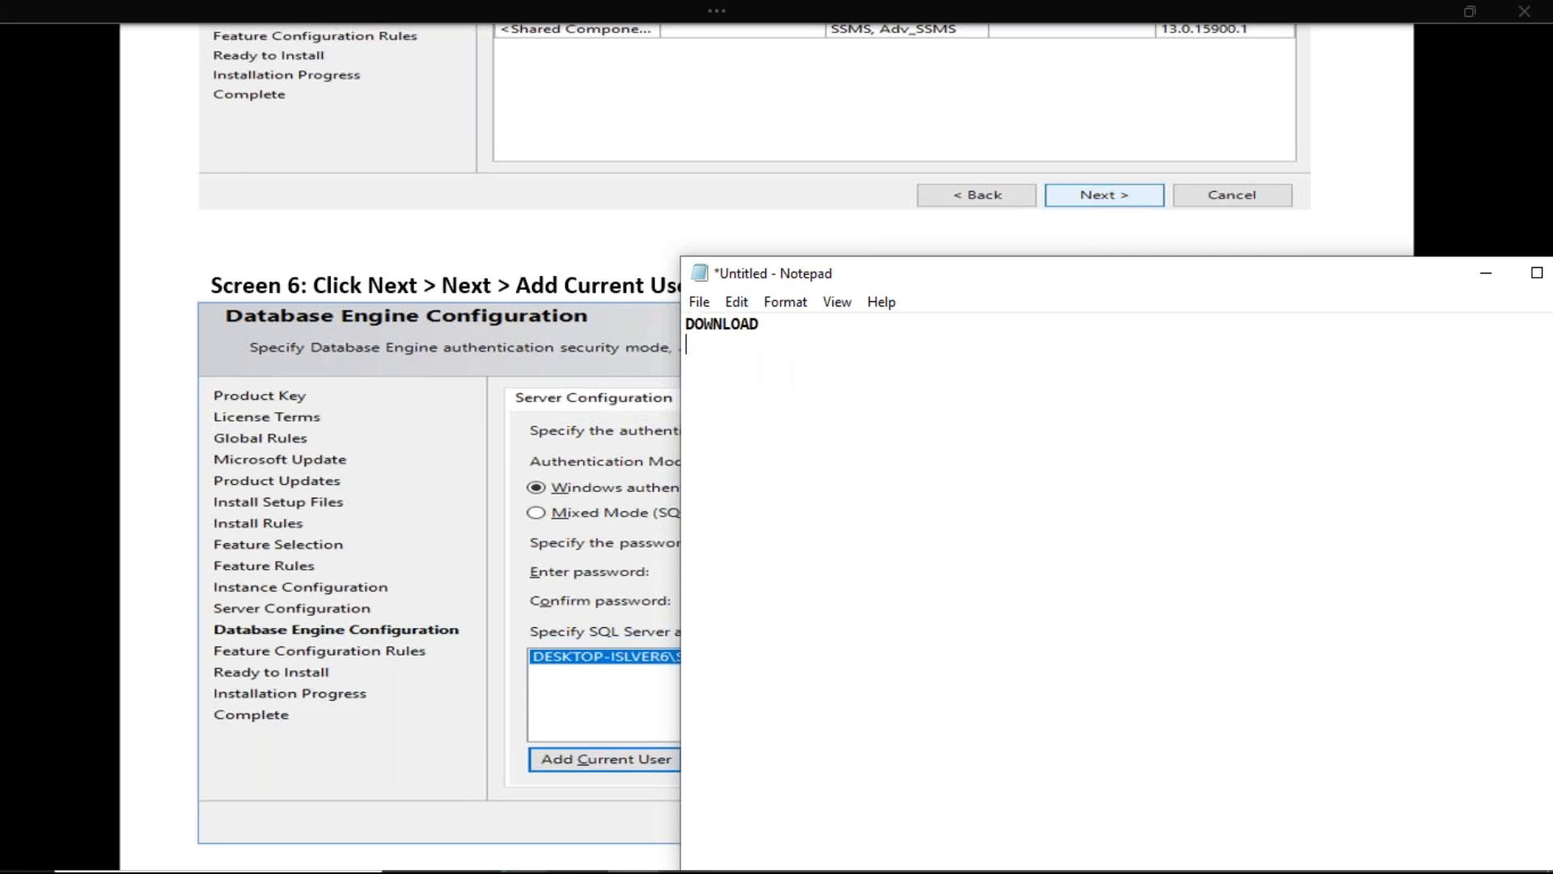
pyautogui.write('EXTRACT')
pyautogui.press('Return')
pyautogui.press('Return')
pyautogui.write('S')
pyautogui.press('BackSpace')
pyautogui.write('SETUP FILE')
pyautogui.press('Up')
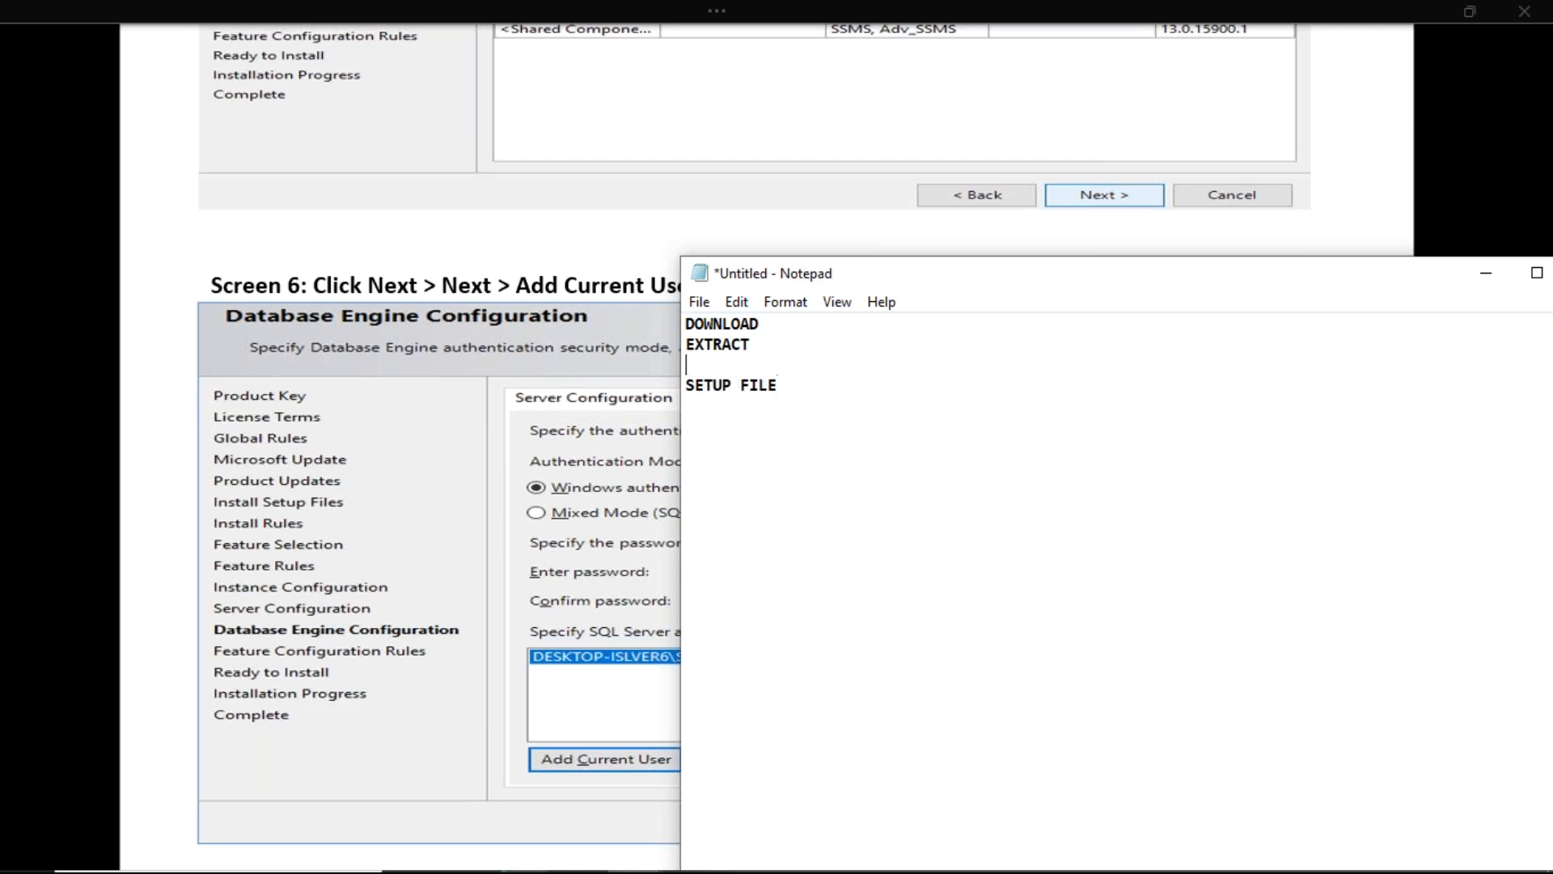
pyautogui.press('Delete')
pyautogui.write('RUN')
pyautogui.press('End')
pyautogui.press('Return')
# Add indented lines 'INSTALLATION : NEW INSTALLATION', 'NEXT ..' and 'ACCEPT LICENSING TERMS'
pyautogui.press('Tab')
pyautogui.write('INS')
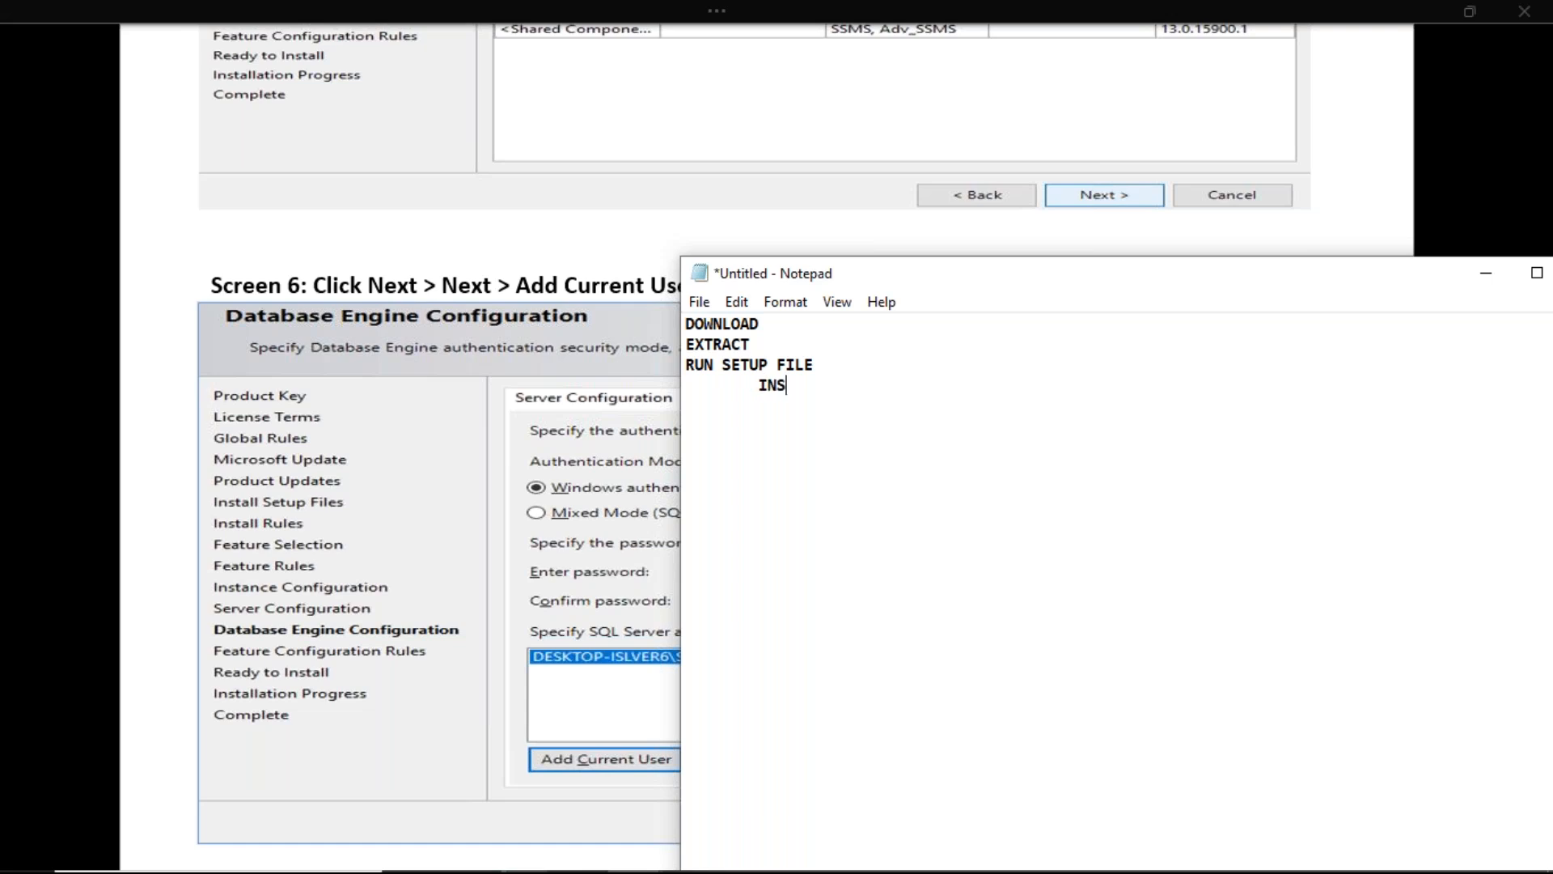
pyautogui.write('TALLATION :  NEW INSTALLATIO')
pyautogui.write('N')
pyautogui.press('Return')
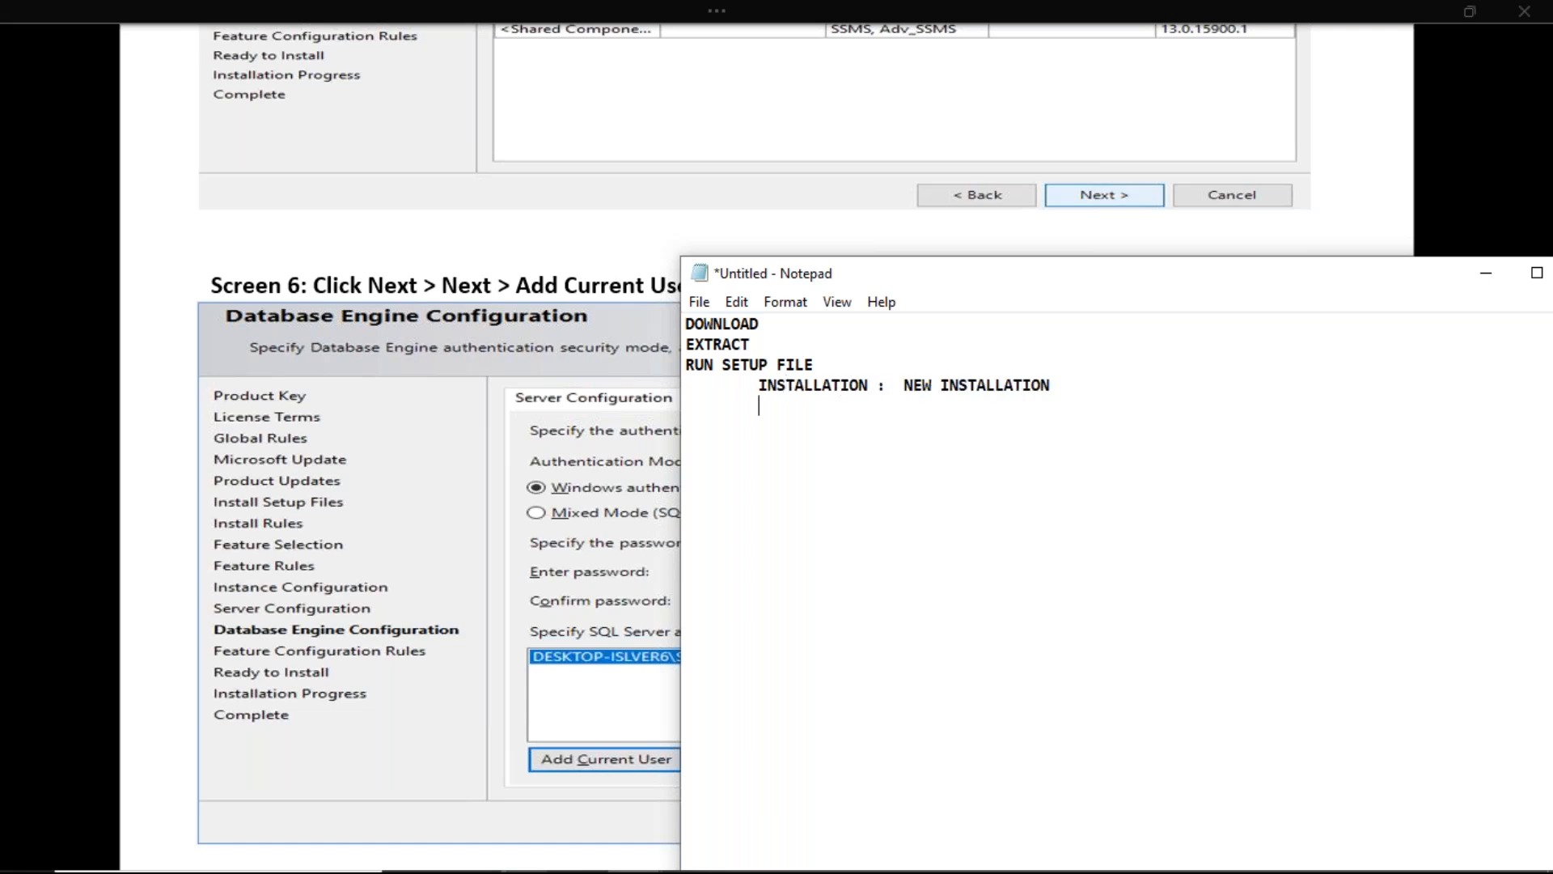
pyautogui.write('NEXT ..')
pyautogui.press('Return')
pyautogui.press('BackSpace')
pyautogui.press('BackSpace')
pyautogui.press('Tab')
pyautogui.write('ACCEPT LICENSING TEMR')
pyautogui.press('BackSpace')
pyautogui.press('BackSpace')
pyautogui.write('RMS')
pyautogui.press('Return')
pyautogui.press('Tab')
# Add 'UNCHECK AZURE (MICROSOFT CLOUD)' and 'CHECK @ DATABASE ENGINE (FOR OLTP)' lines
pyautogui.write('U')
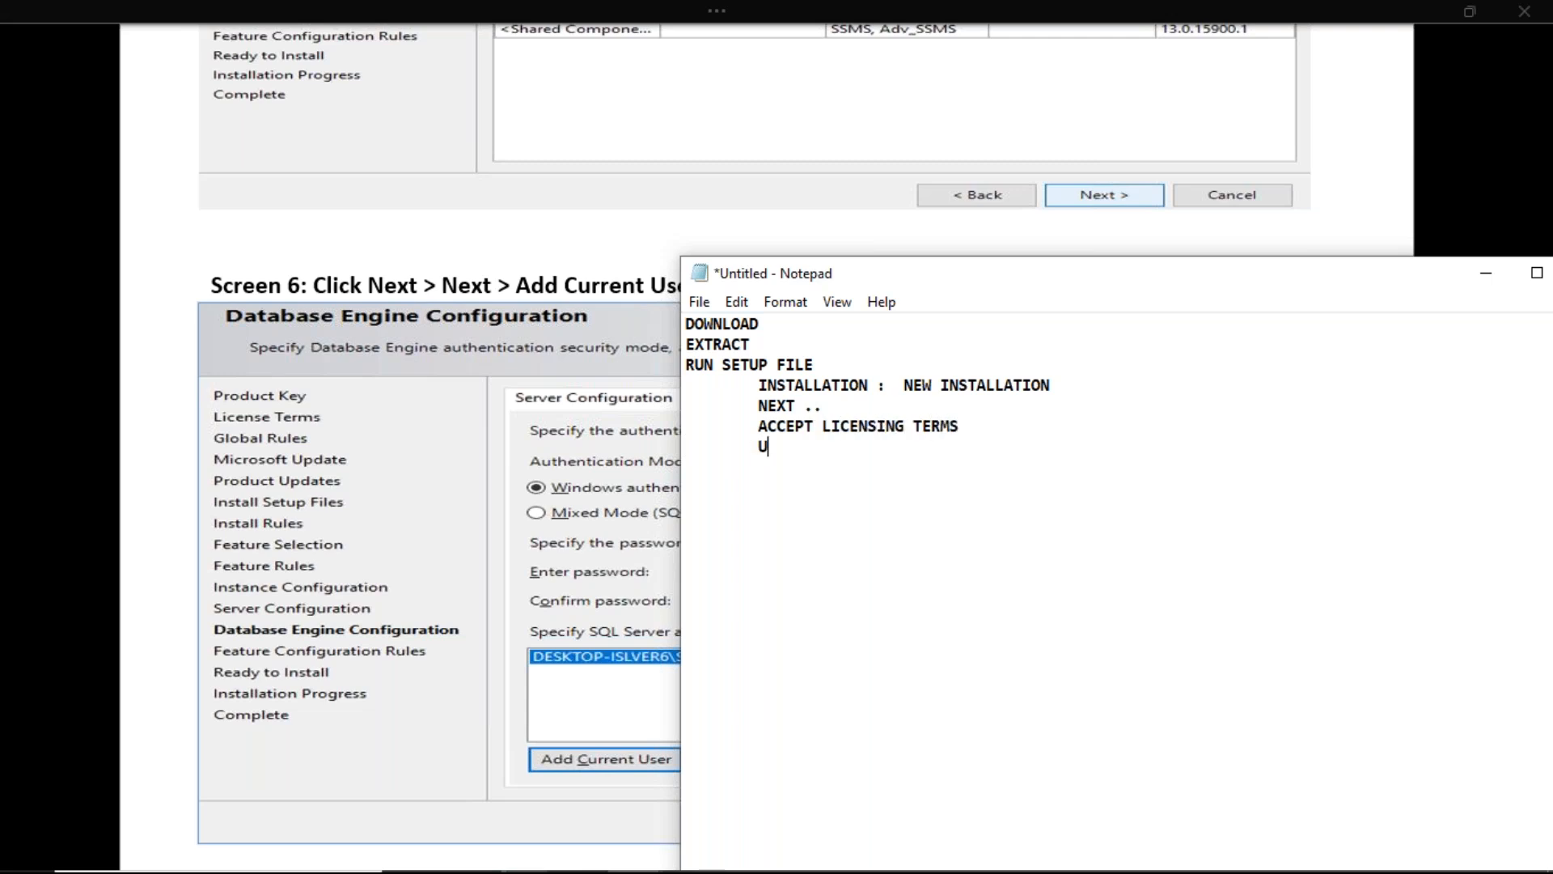
pyautogui.write('NCHECK ZURE')
pyautogui.press('BackSpace')
pyautogui.press('BackSpace')
pyautogui.press('BackSpace')
pyautogui.press('BackSpace')
pyautogui.write('AZURE ')
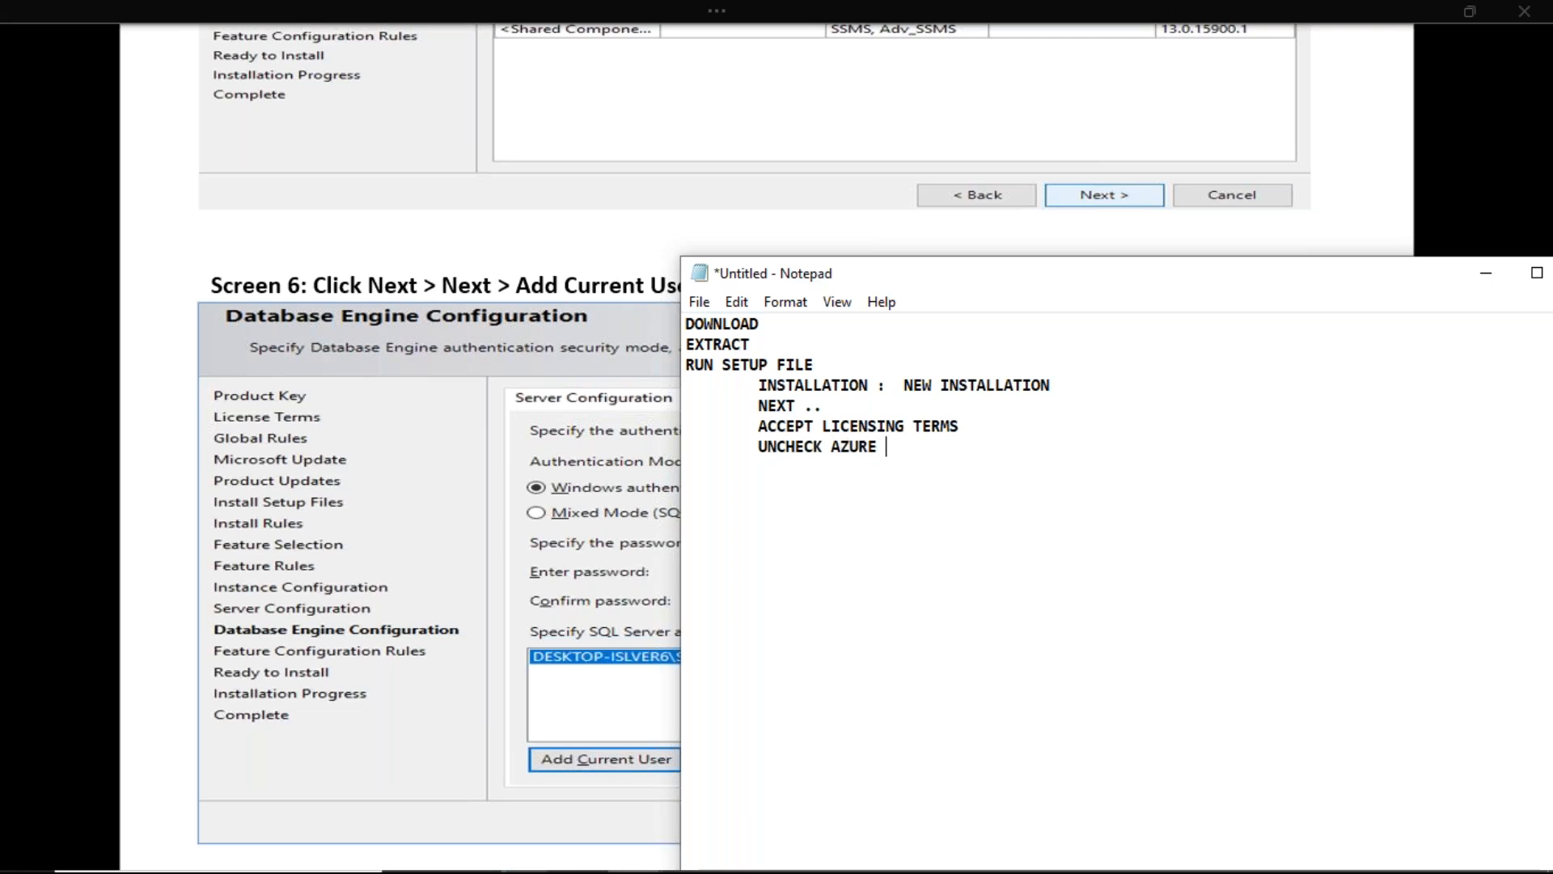
pyautogui.write('(MICROSOFT CLOUD)')
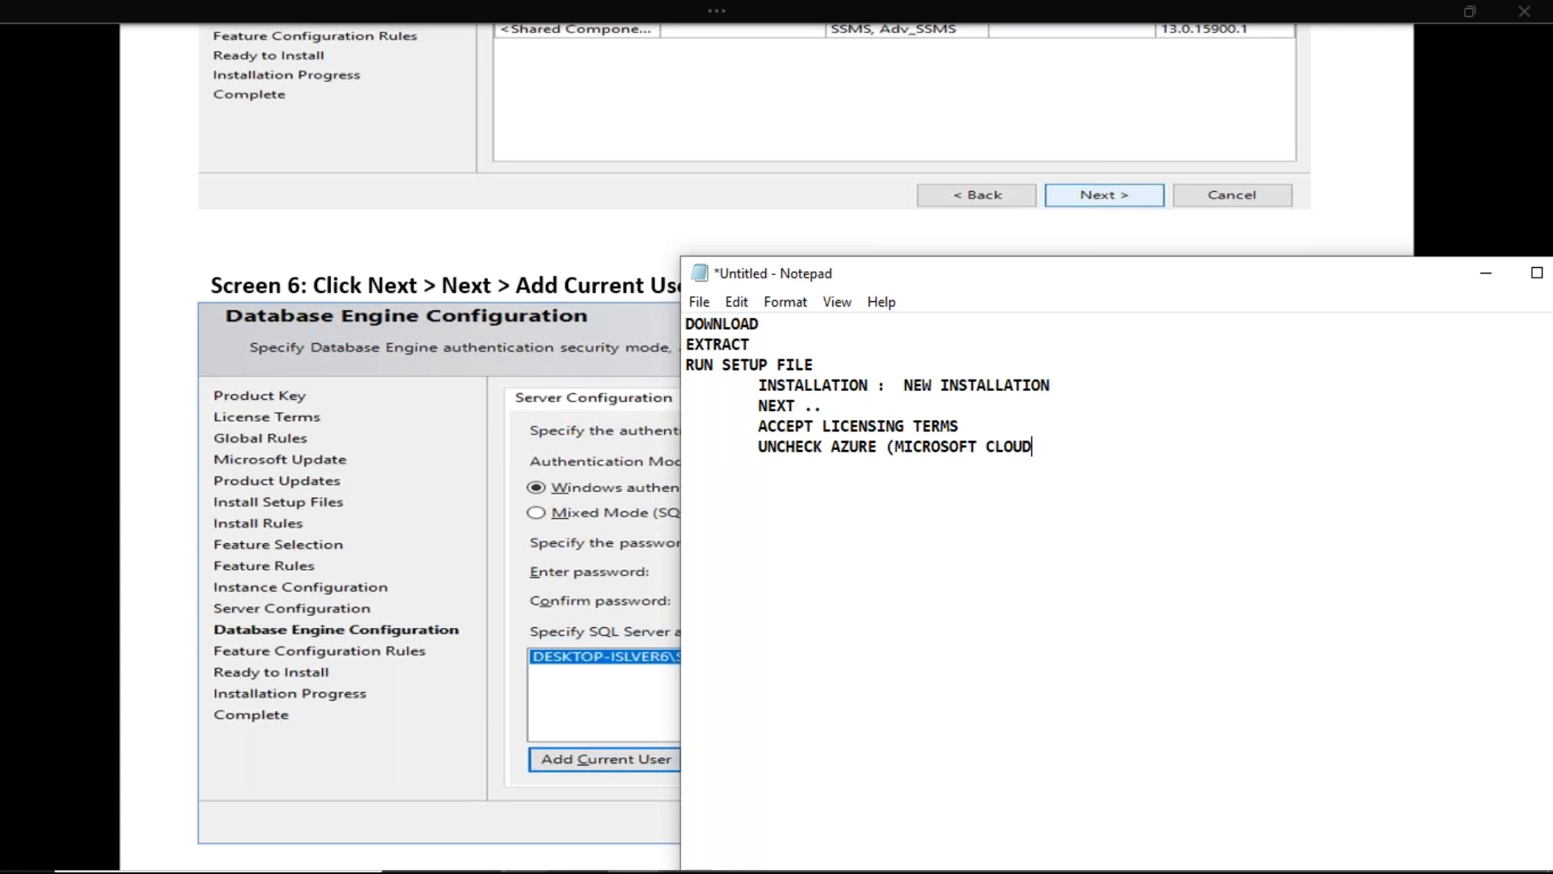
pyautogui.press('Return')
pyautogui.write('CHECK @ DATABASE ')
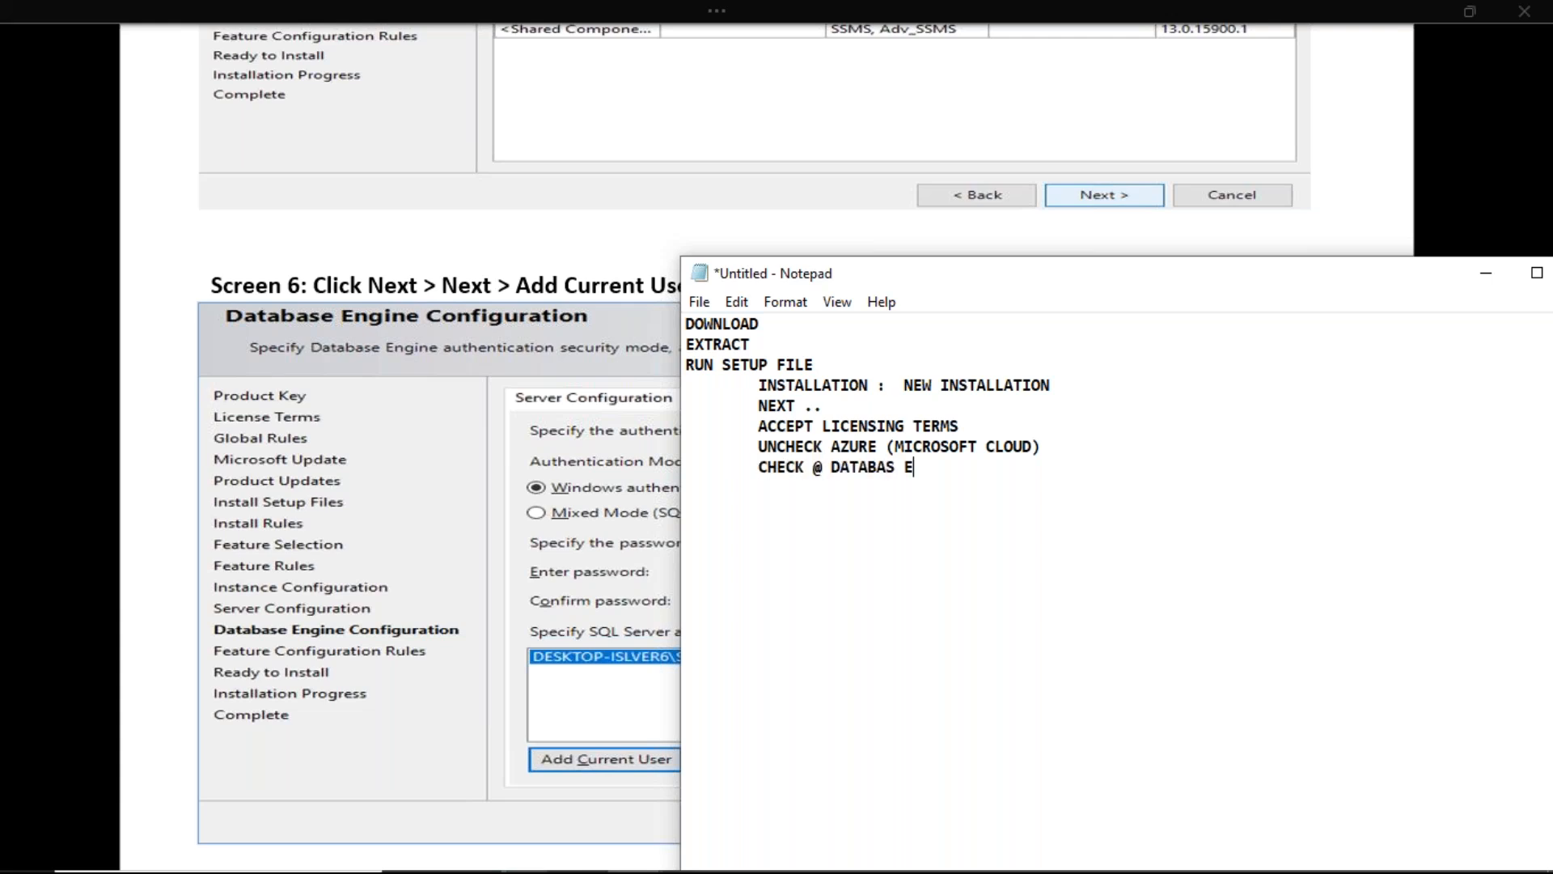
pyautogui.write('ENIGNE')
pyautogui.press('BackSpace')
pyautogui.press('BackSpace')
pyautogui.press('BackSpace')
pyautogui.press('BackSpace')
pyautogui.press('BackSpace')
pyautogui.write('NGINE (')
pyautogui.click(1244, 492)
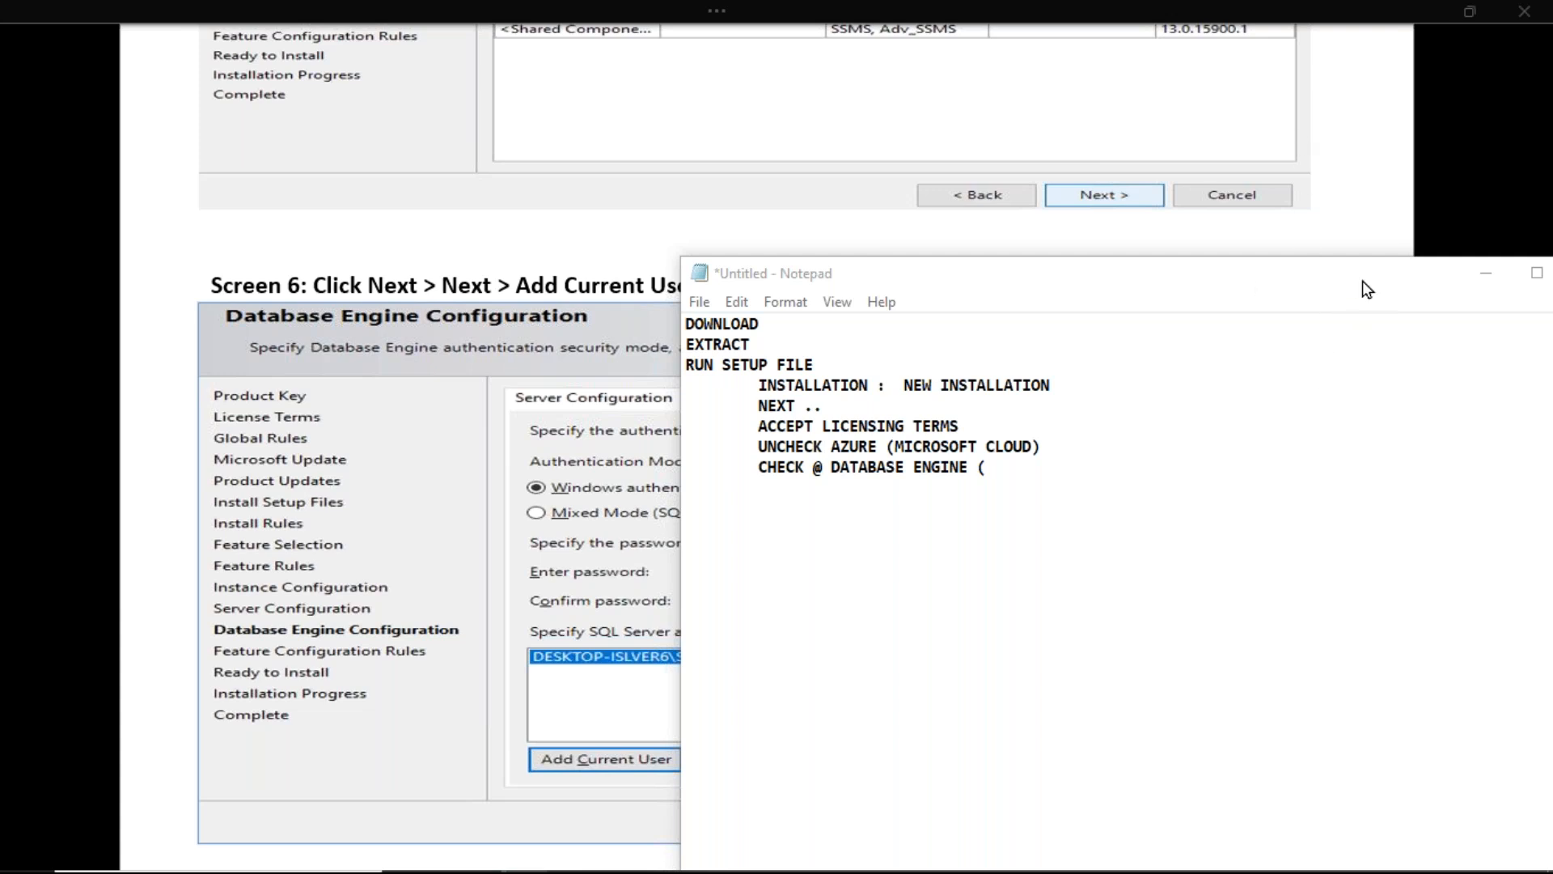
pyautogui.click(1021, 477)
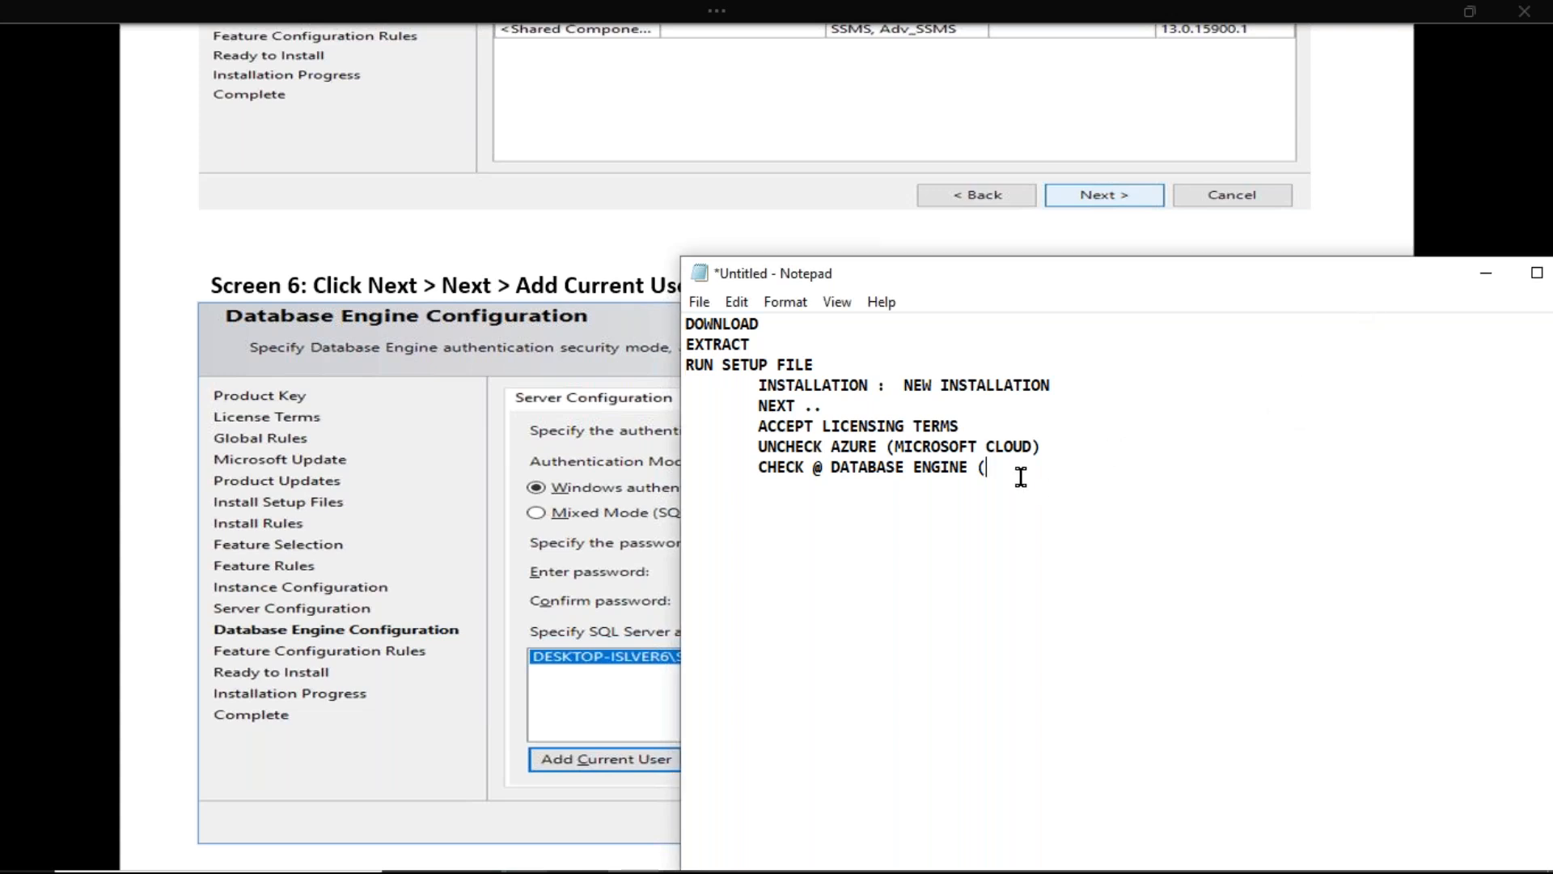
pyautogui.write('FOR OL')
pyautogui.press('BackSpace')
pyautogui.write('LTP)')
# Finish with INSTALLATION NAME, ADD CURRENT USER AS ADMIN NAME and INSTALL, then clear to the desktop
pyautogui.press('Return')
pyautogui.press('Tab')
pyautogui.write('INSTALLATION NAME')
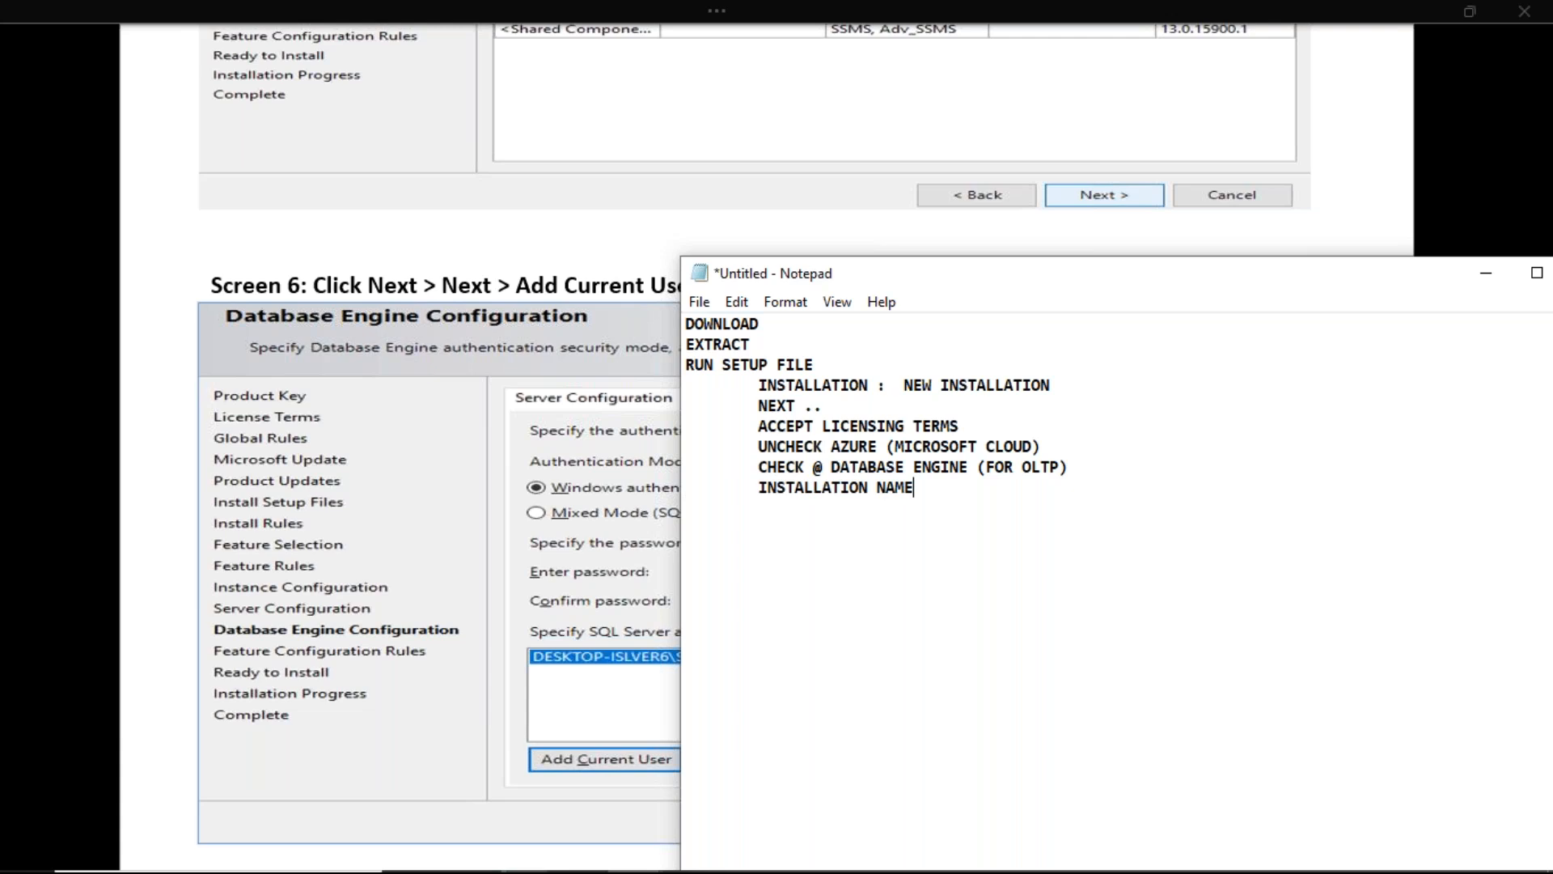
pyautogui.press('Return')
pyautogui.press('Tab')
pyautogui.write('ADD CURRENT USER AS ADMIN NAME')
pyautogui.press('Return')
pyautogui.press('Tab')
pyautogui.write('INSTALL')
pyautogui.press('Return')
pyautogui.press('Return')
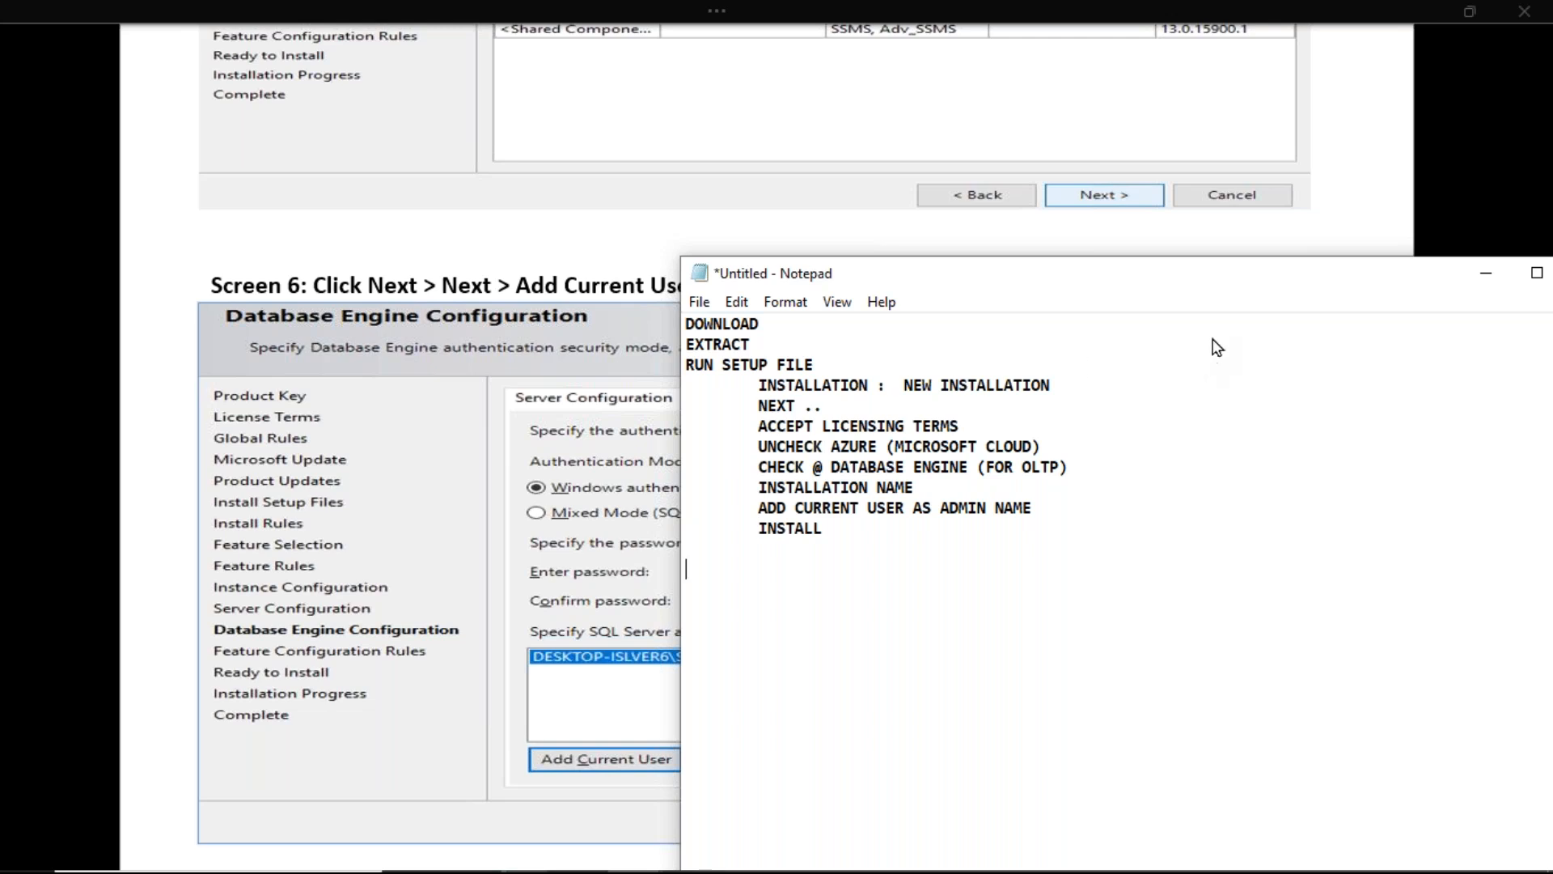
pyautogui.hotkey('alt', 'Tab')
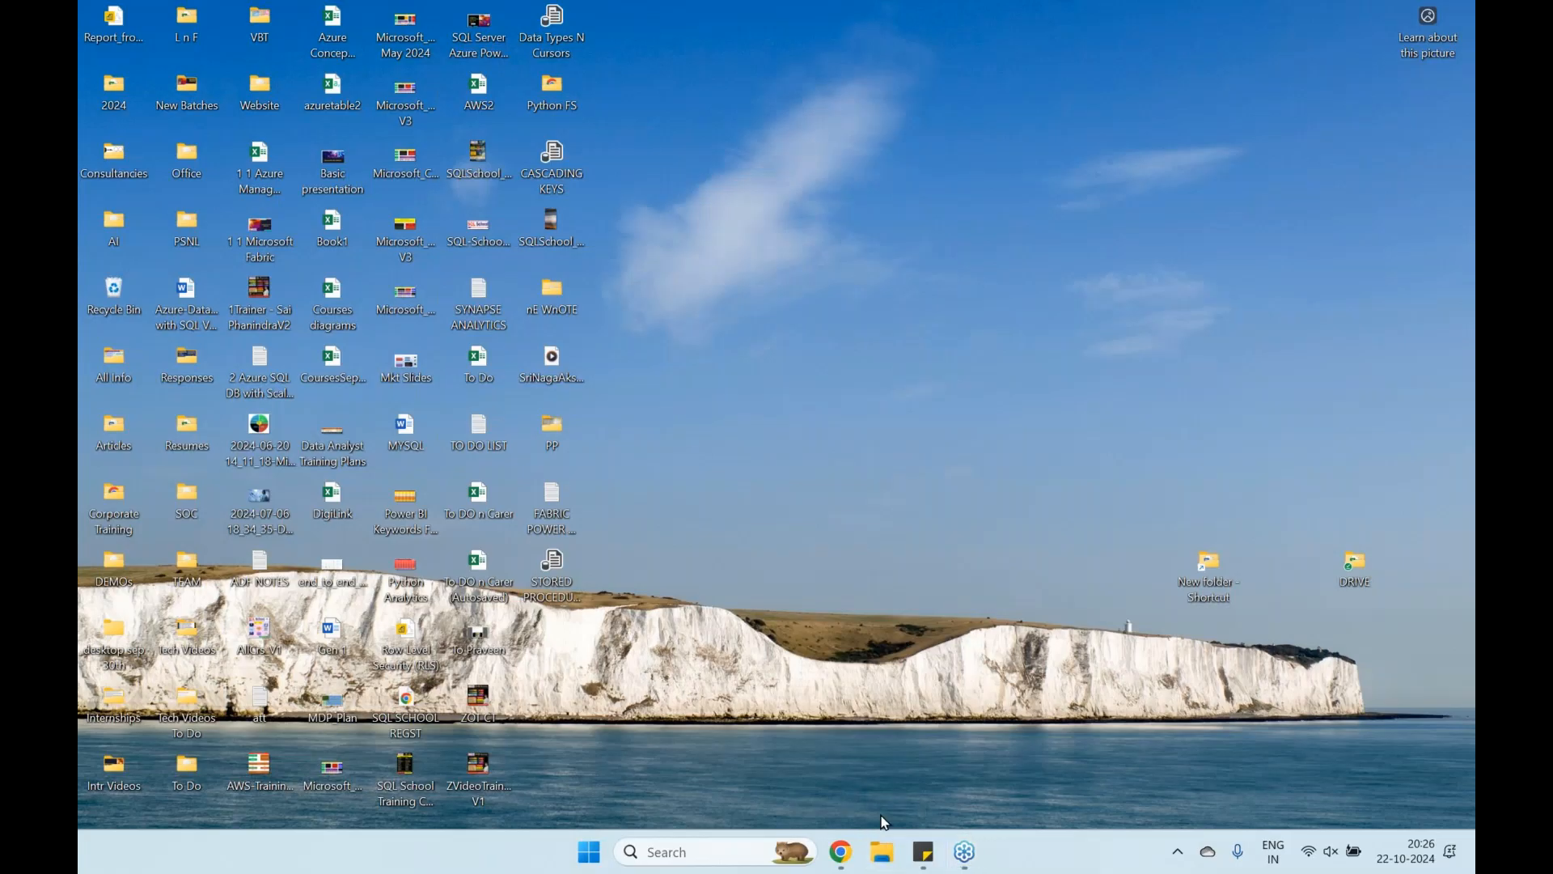
# Browse to C:\software\SQLServer2022-x64-ENU in File Explorer and launch SETUP
pyautogui.click(882, 852)
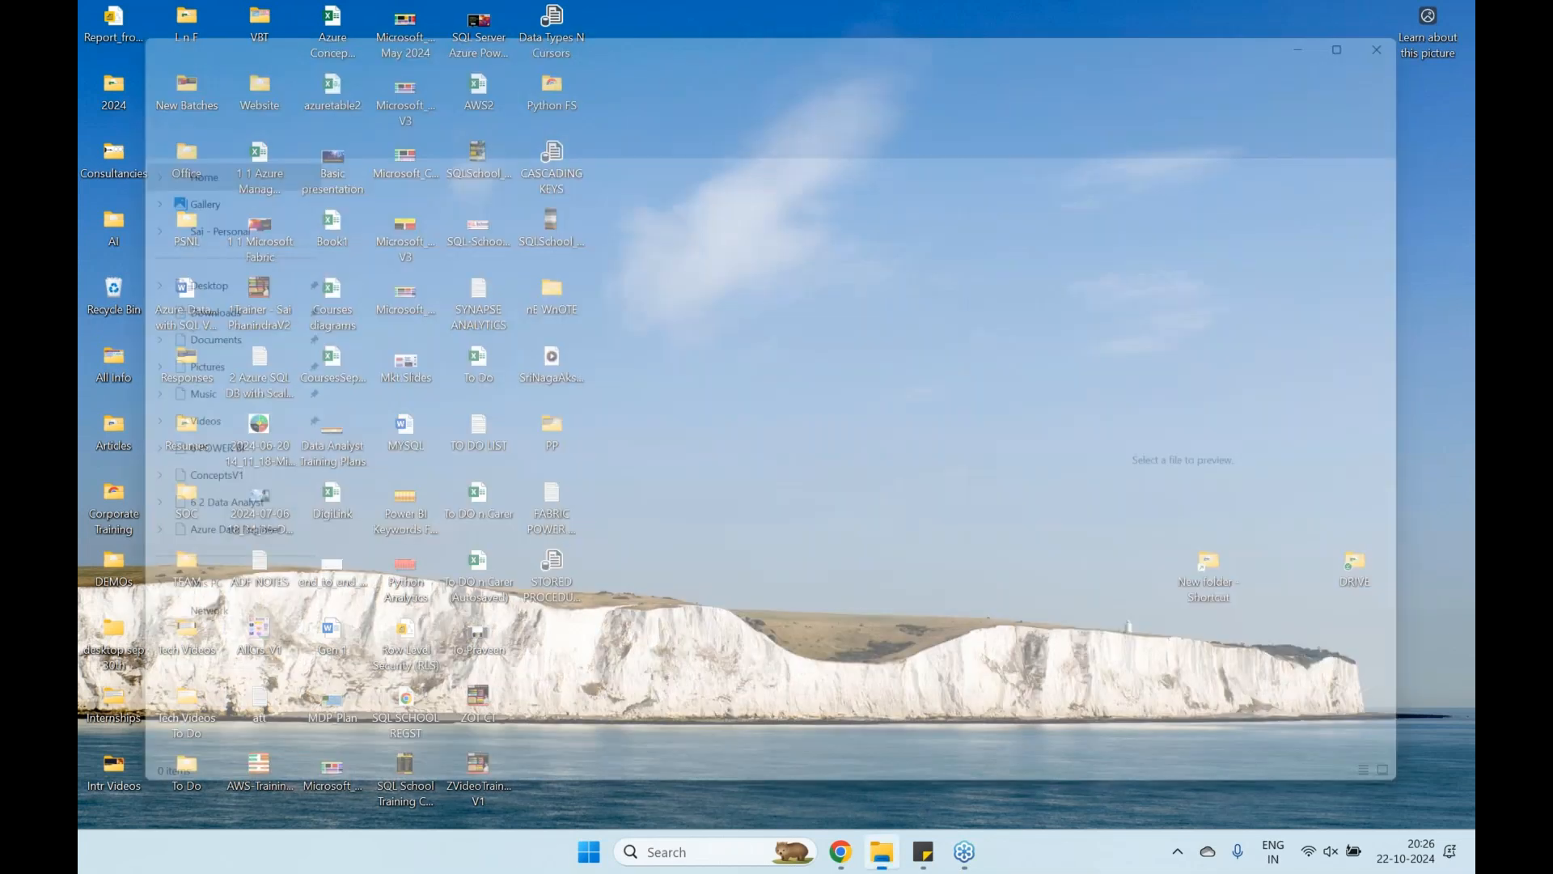
pyautogui.click(161, 274)
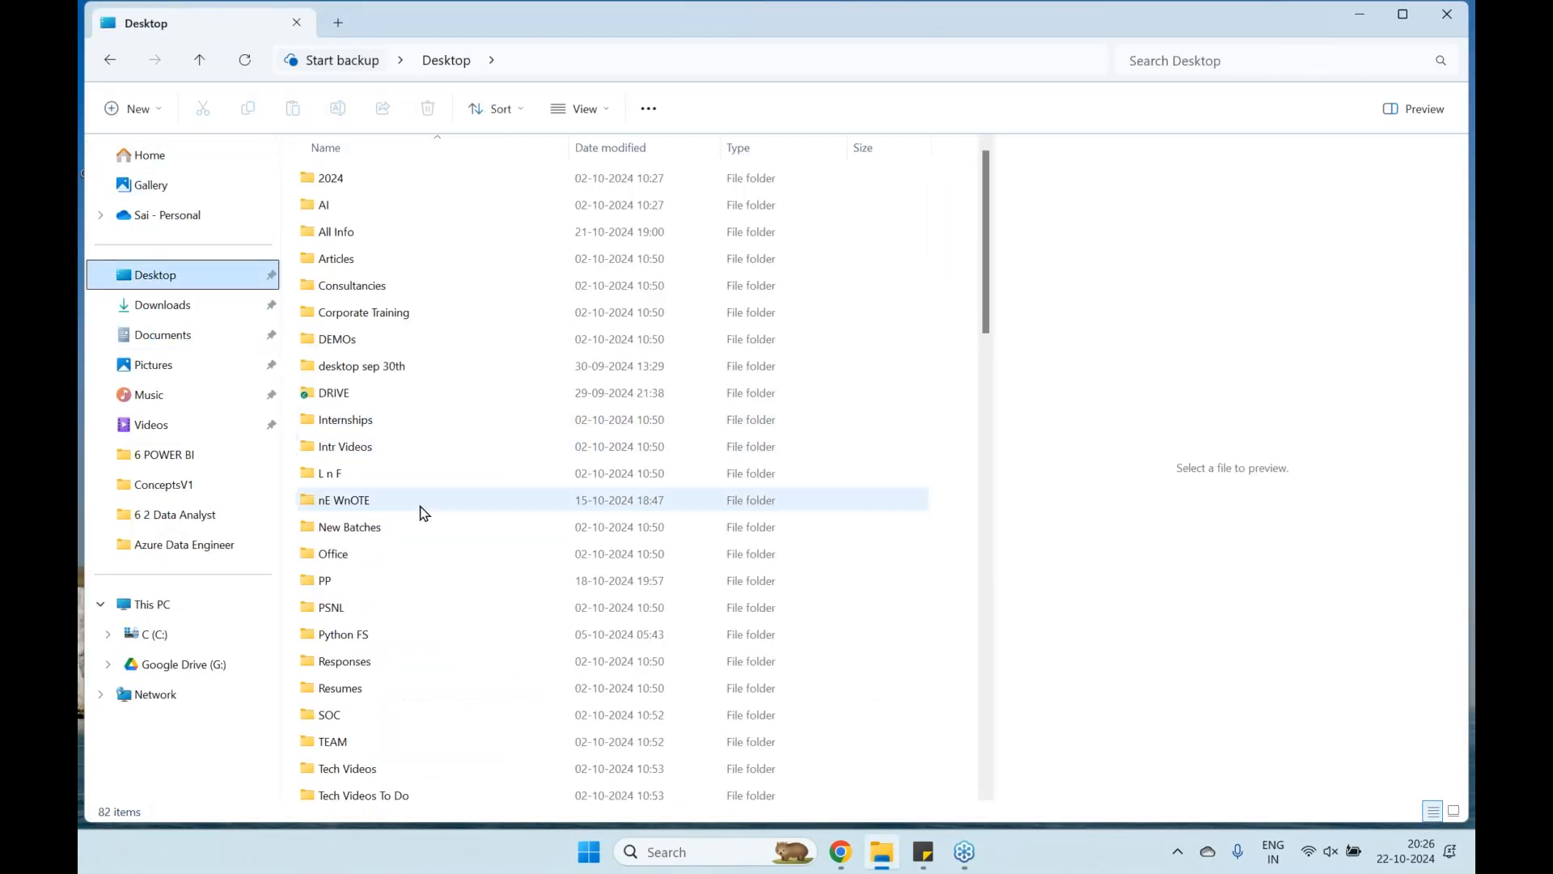
pyautogui.click(175, 639)
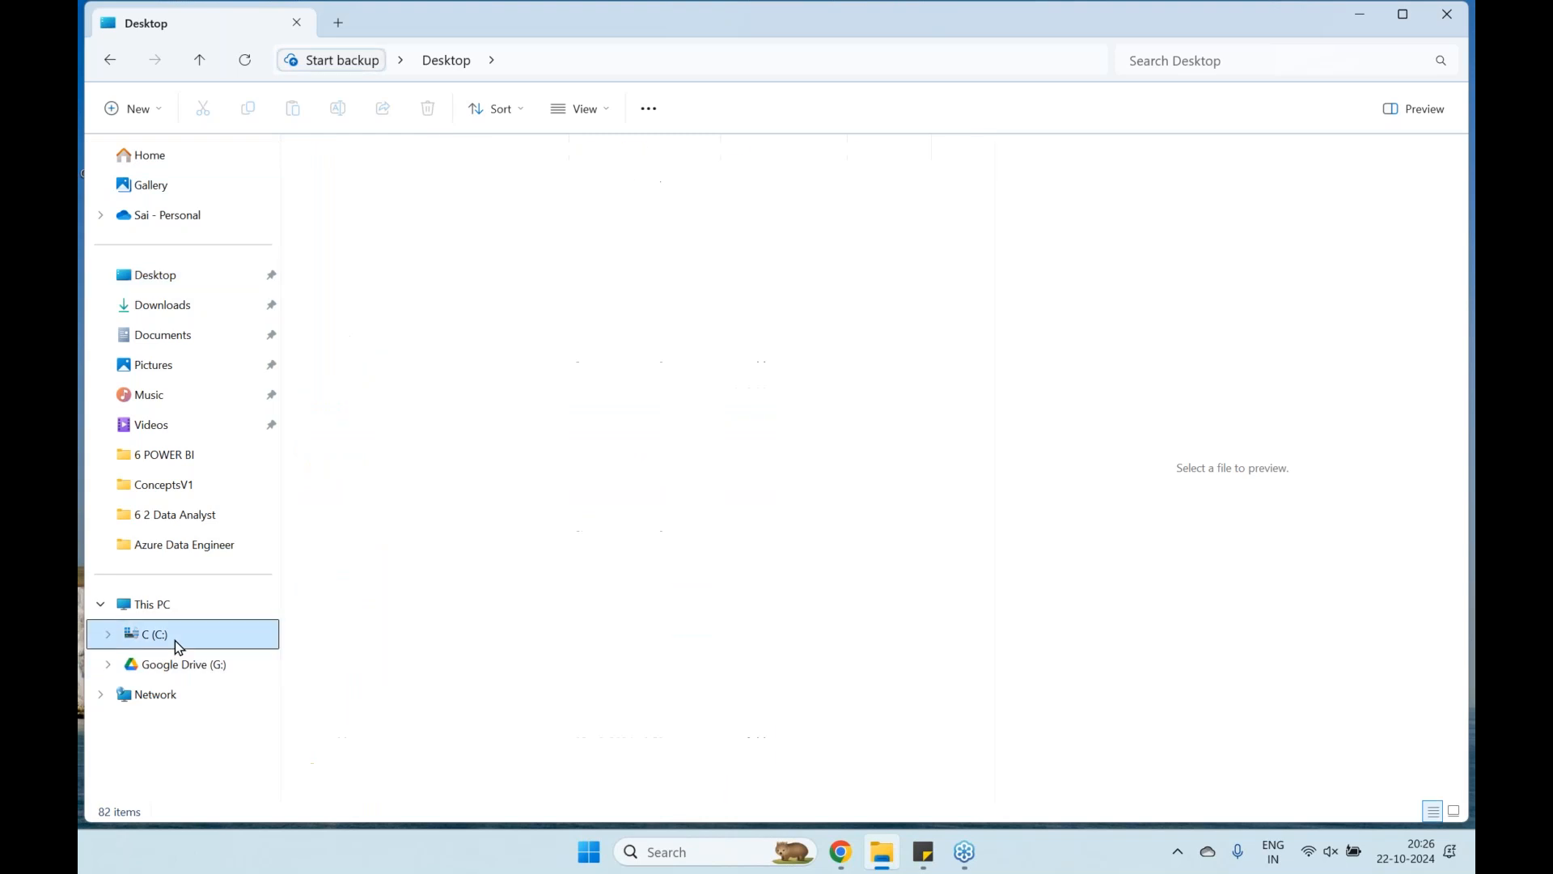
pyautogui.doubleClick(367, 421)
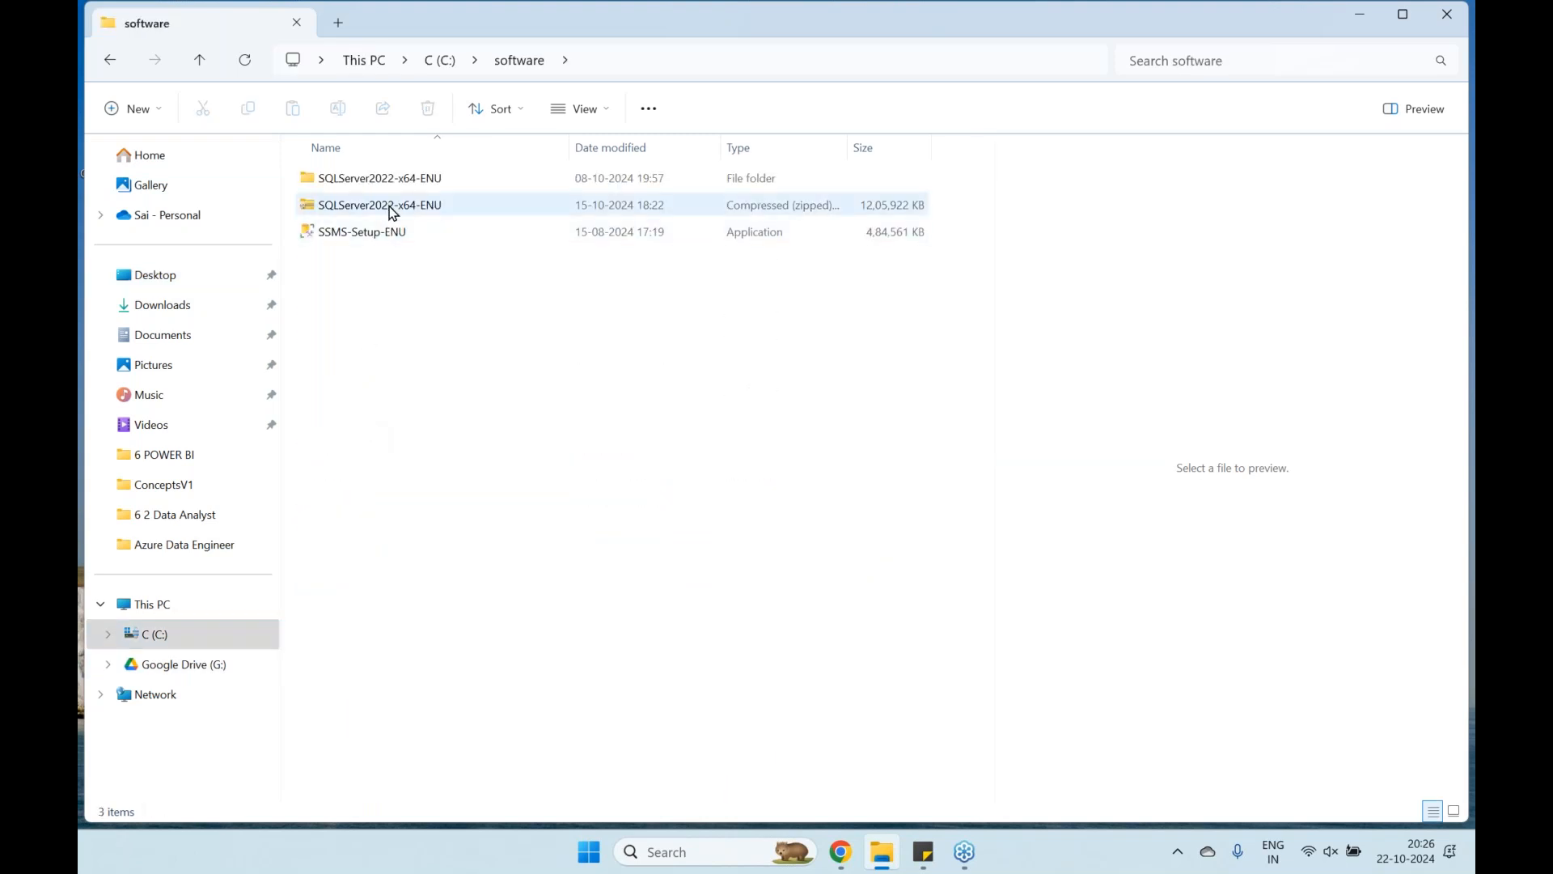
pyautogui.click(393, 211)
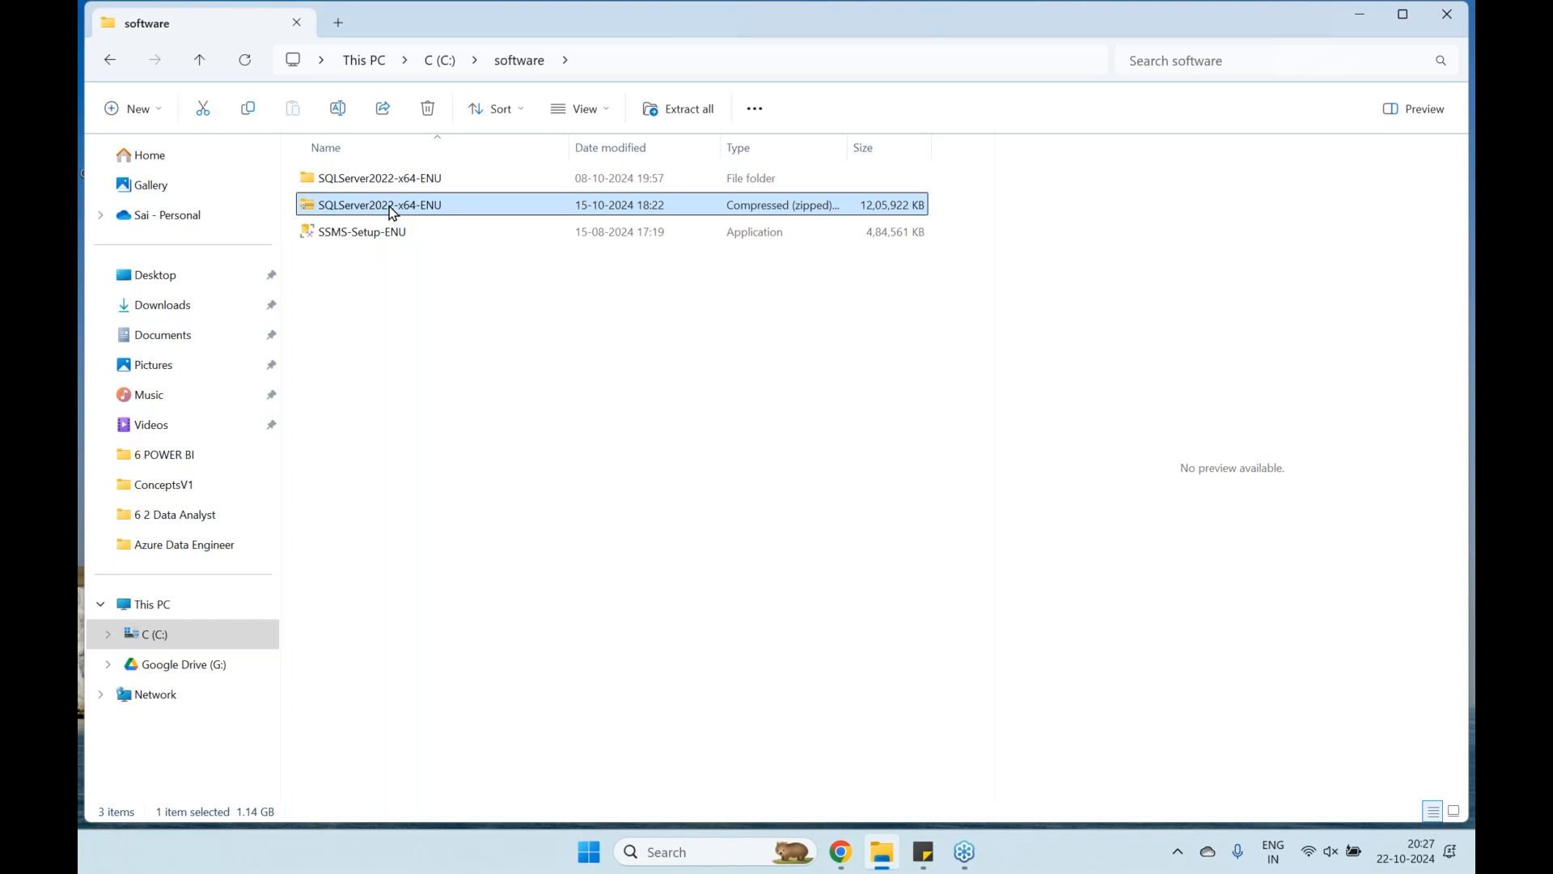
pyautogui.rightClick(393, 212)
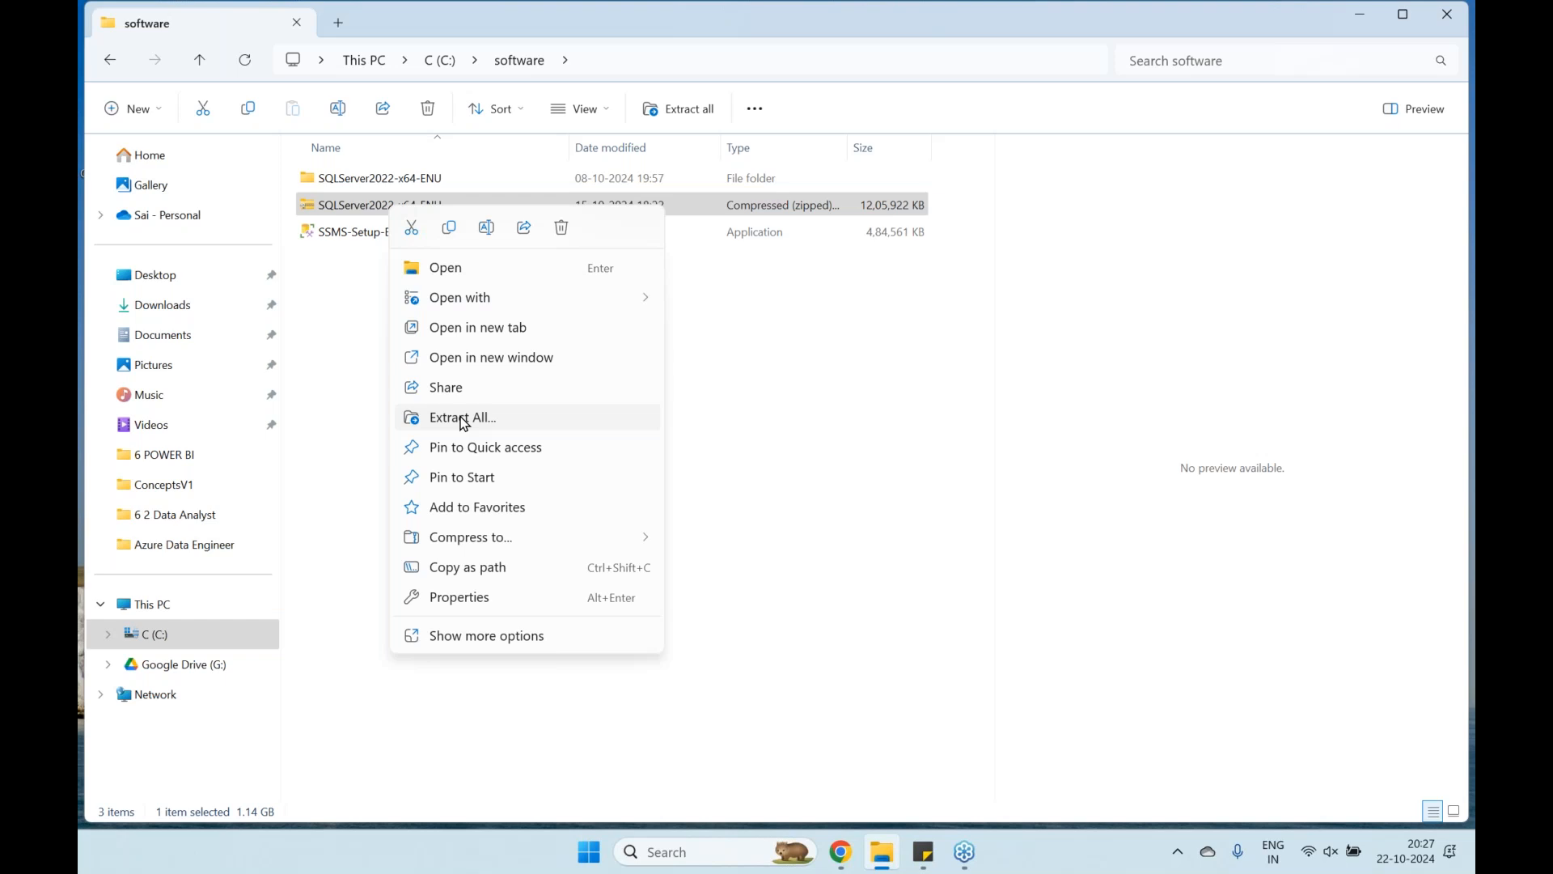
pyautogui.doubleClick(407, 180)
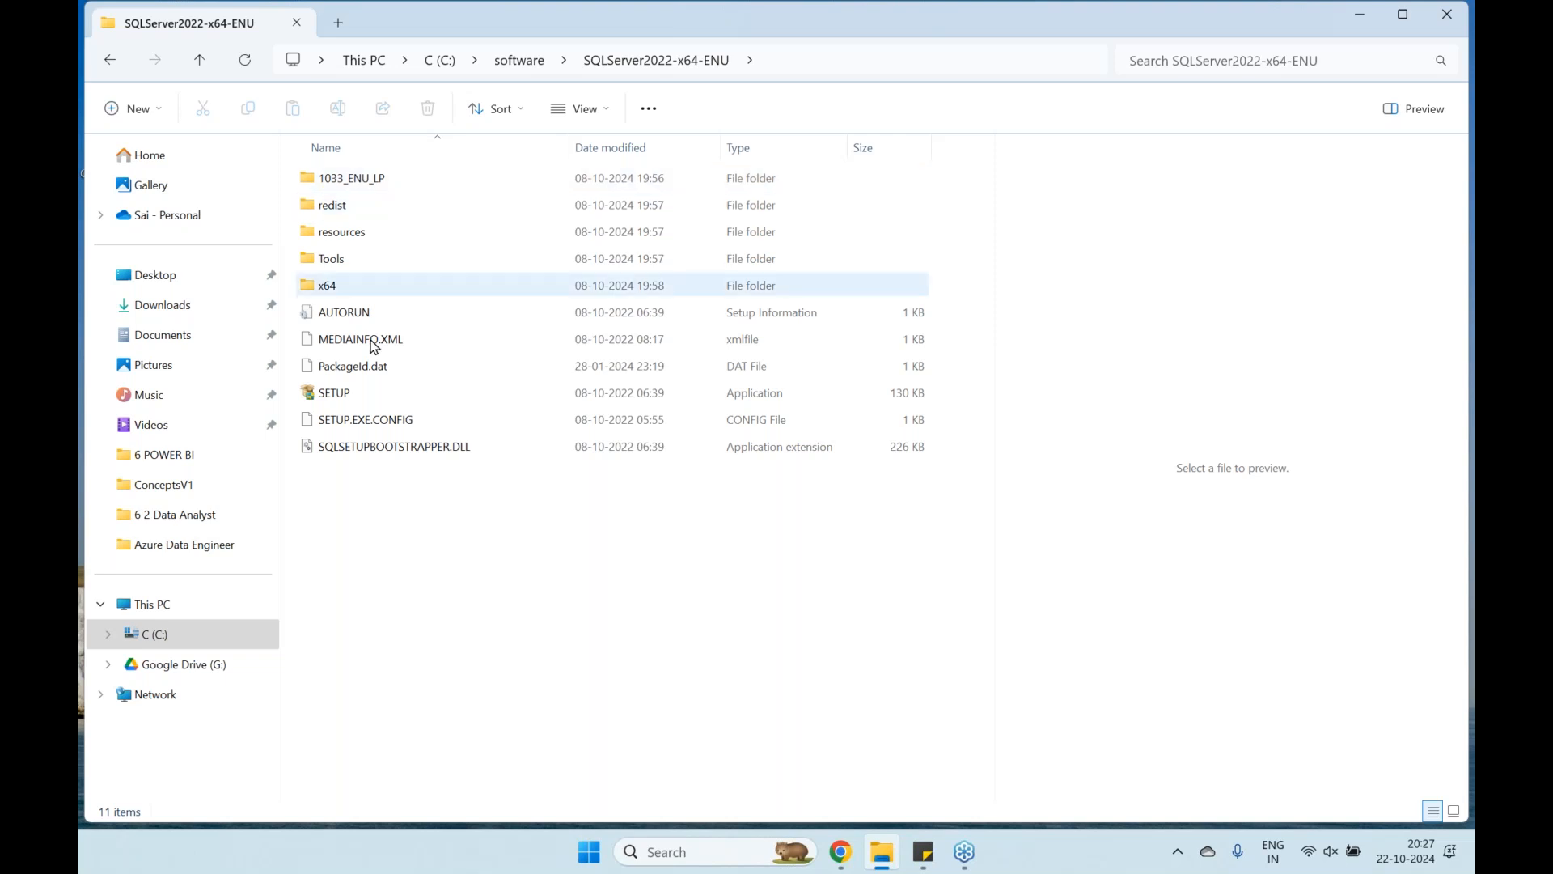
pyautogui.click(370, 397)
pyautogui.doubleClick(370, 396)
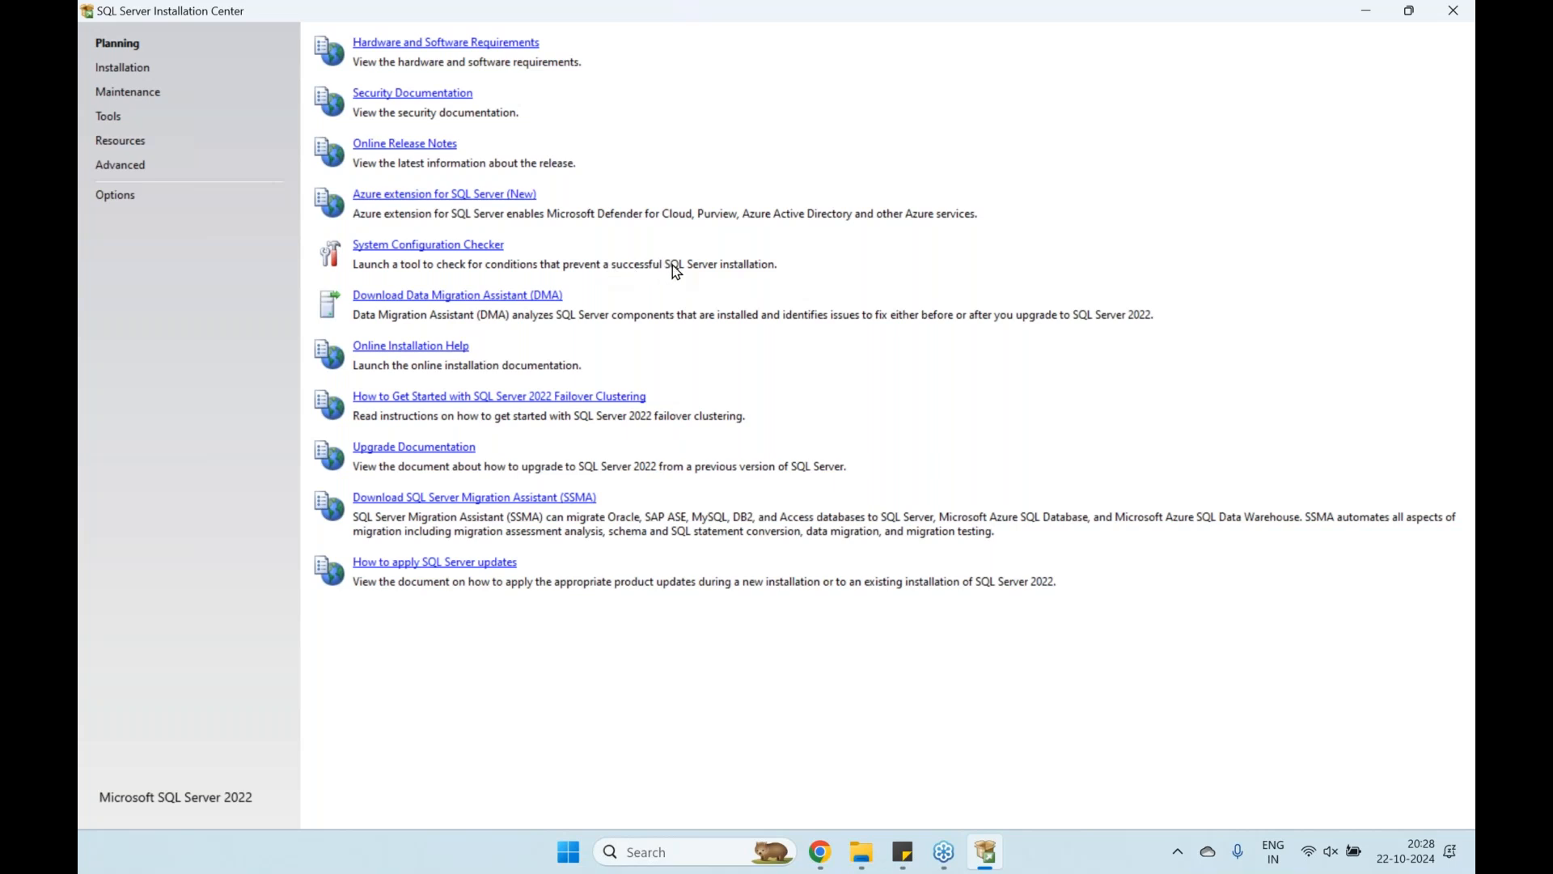
# Run the System Configuration Checker, review the details of all 8 passed global rules, and close it
pyautogui.click(482, 246)
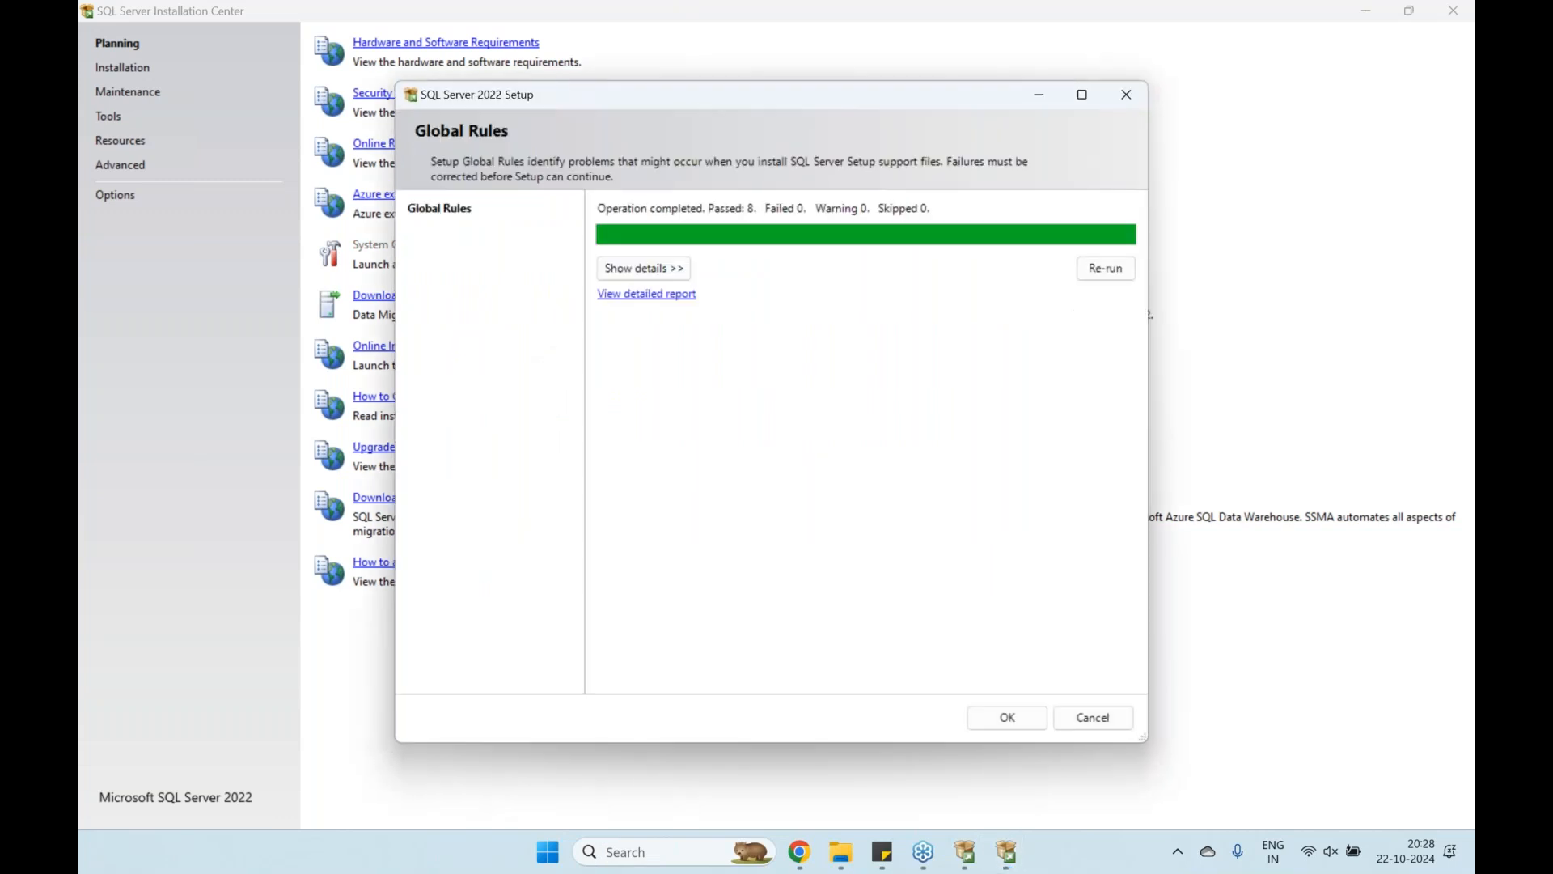
pyautogui.click(675, 270)
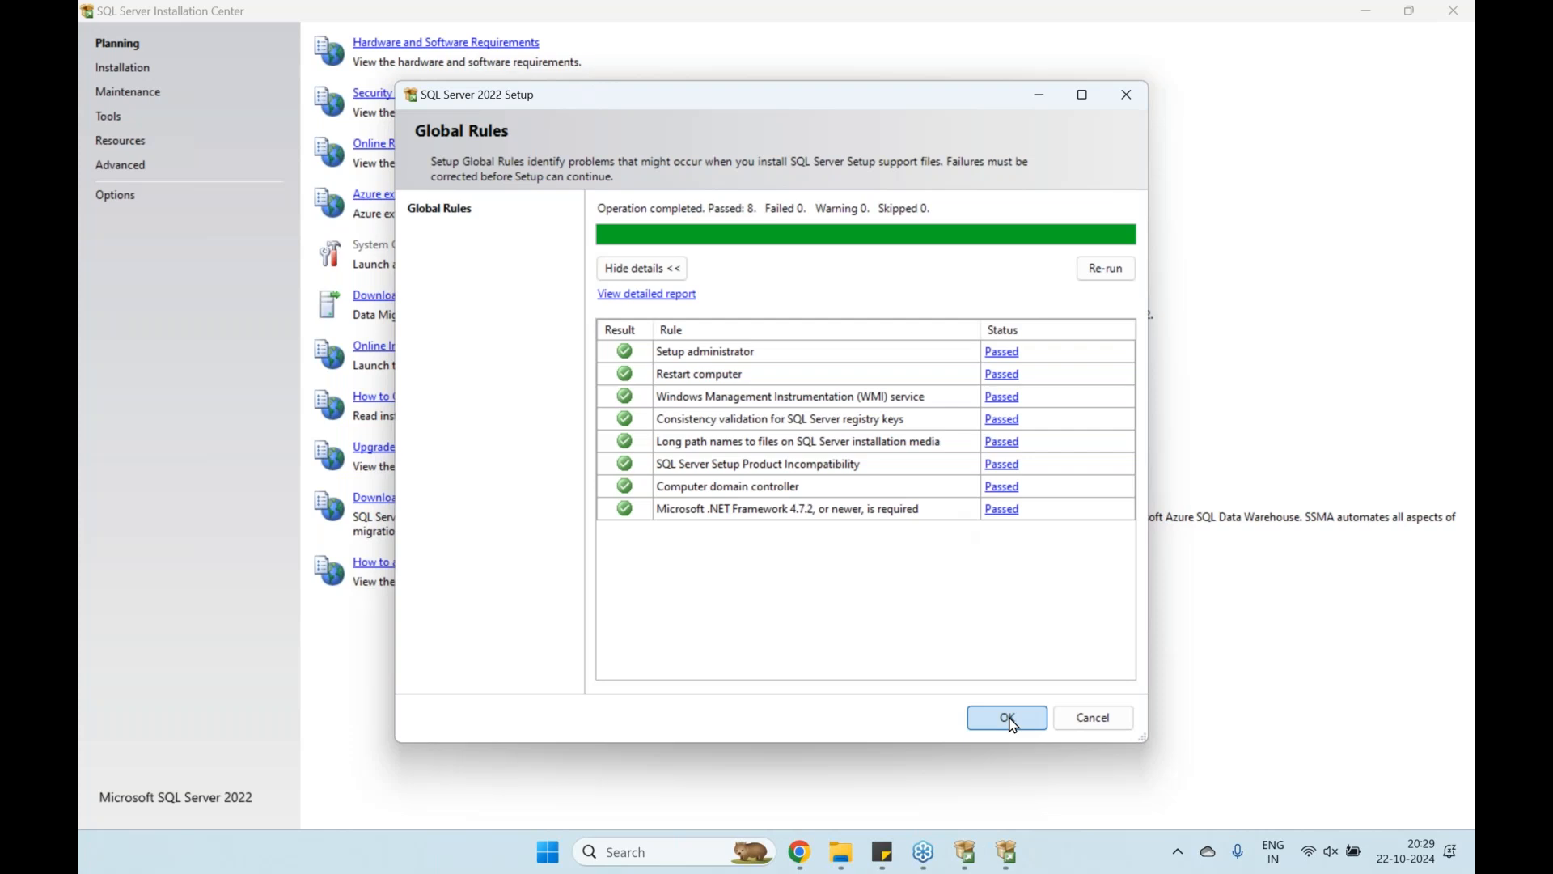
pyautogui.click(1009, 719)
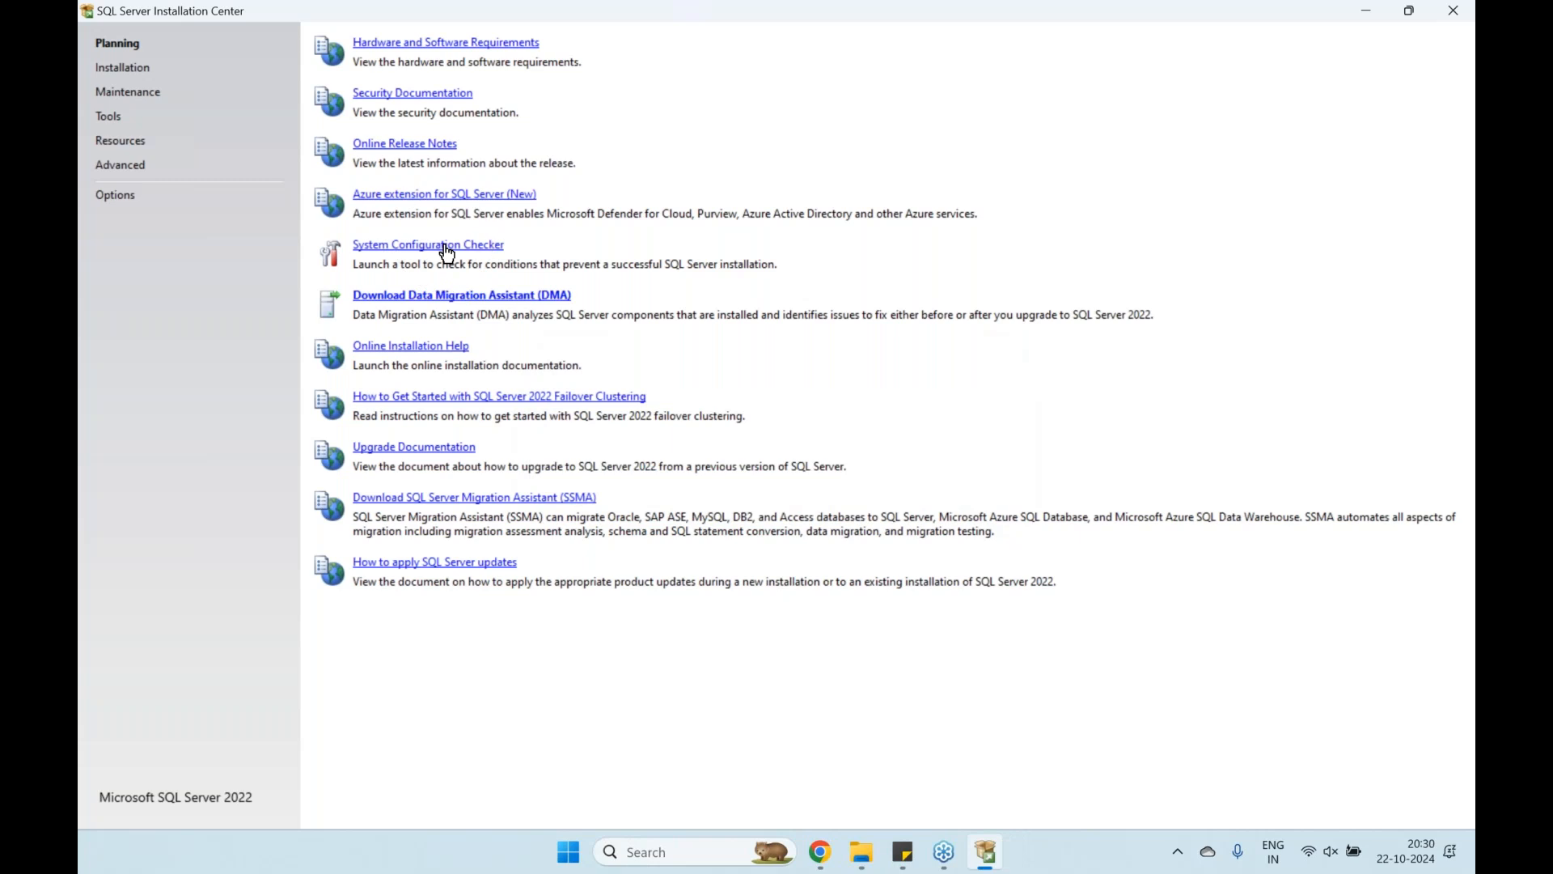
# Start a new stand-alone SQL Server installation and advance past the update and Install Rules checks
pyautogui.click(127, 71)
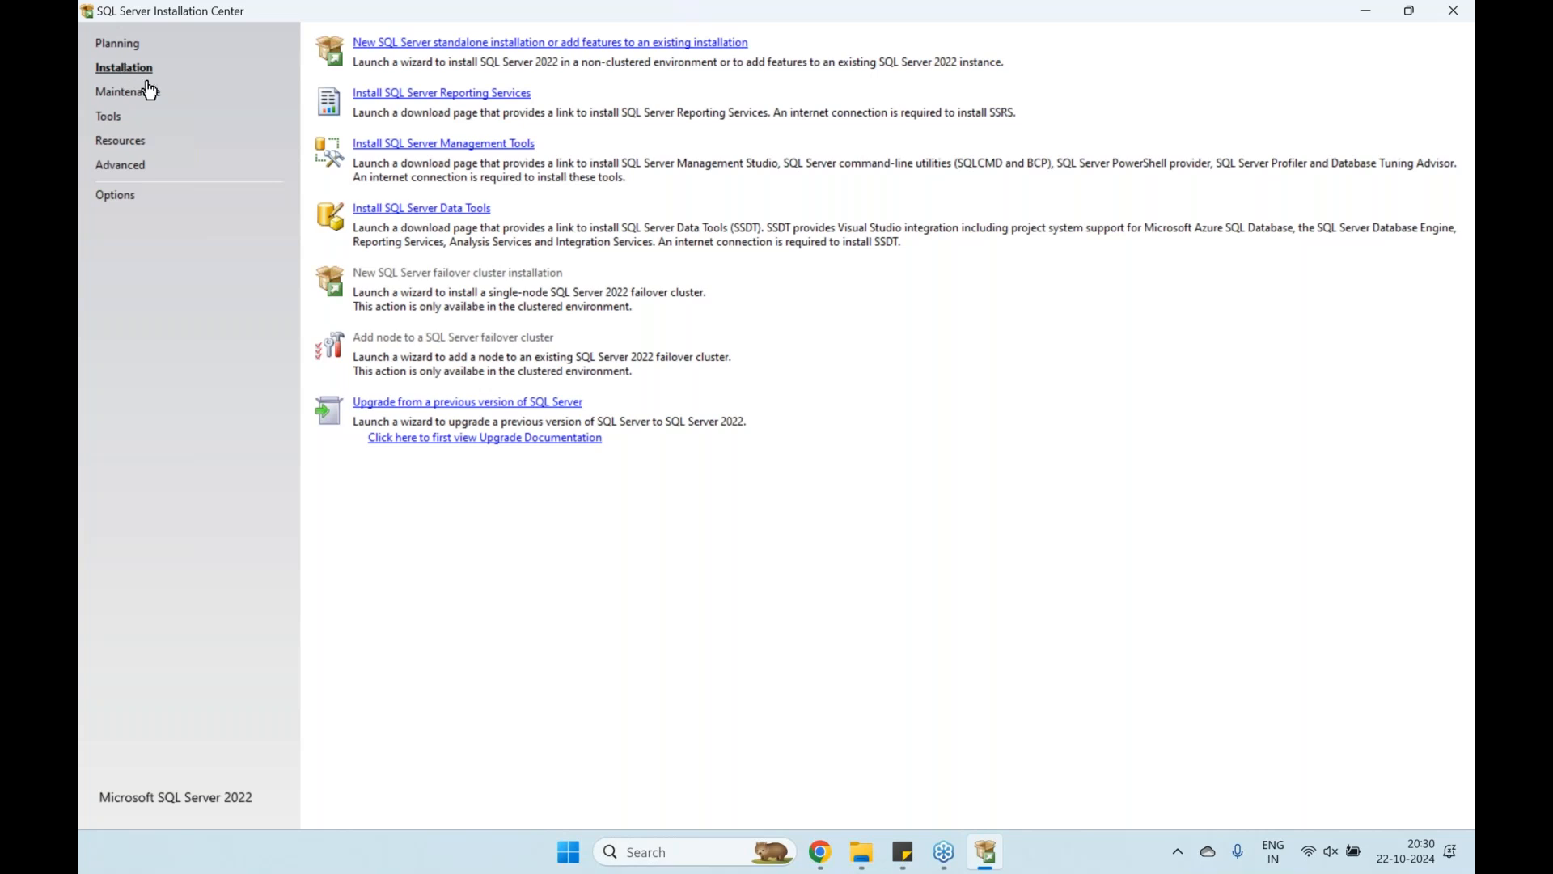
pyautogui.click(381, 45)
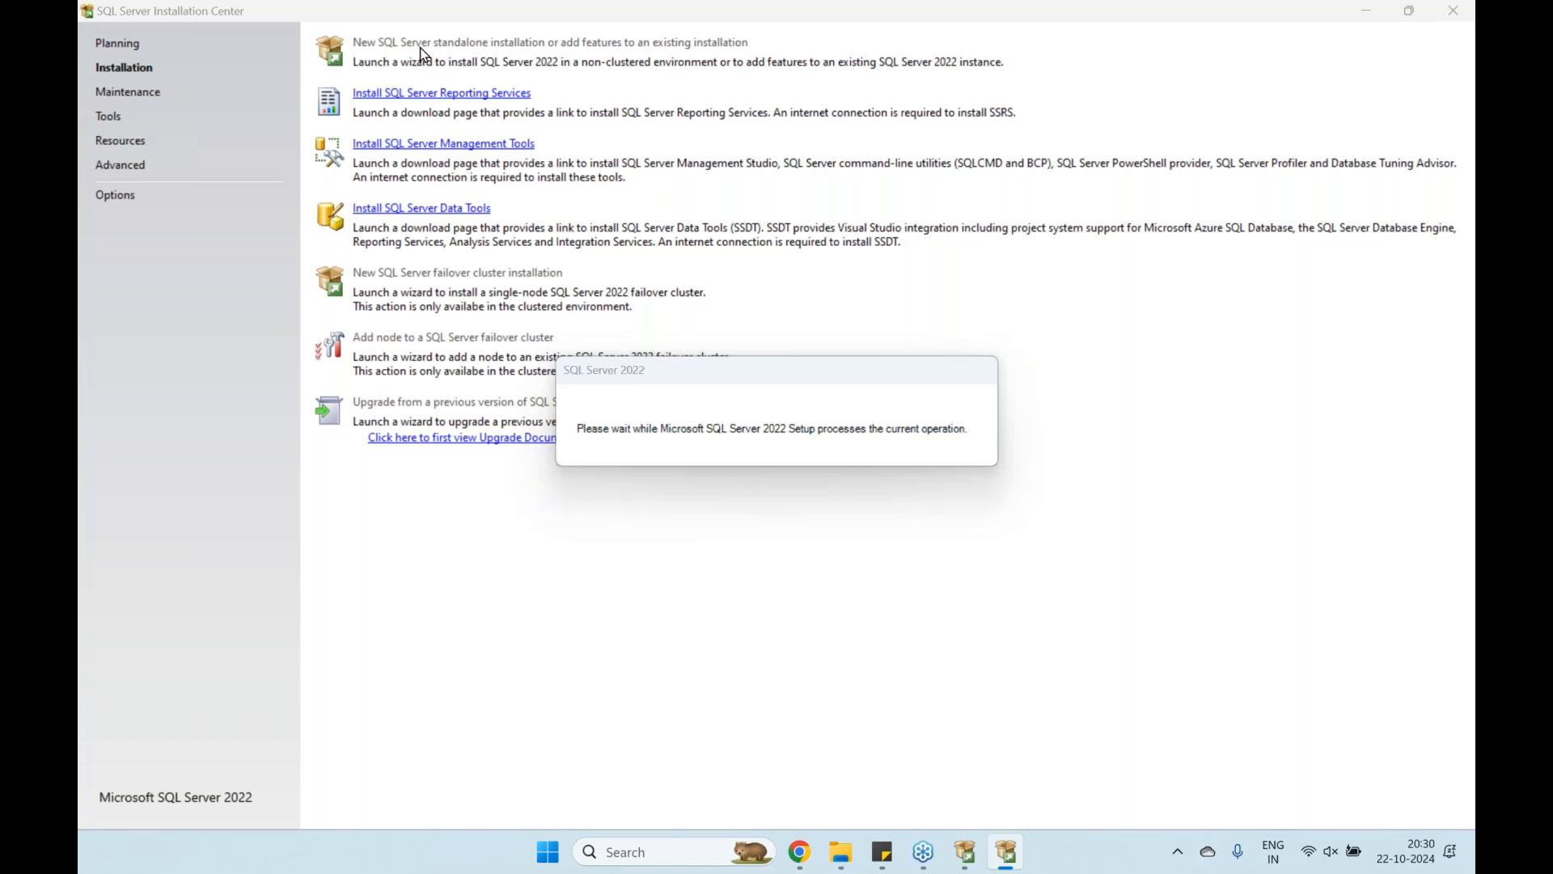
pyautogui.click(1005, 720)
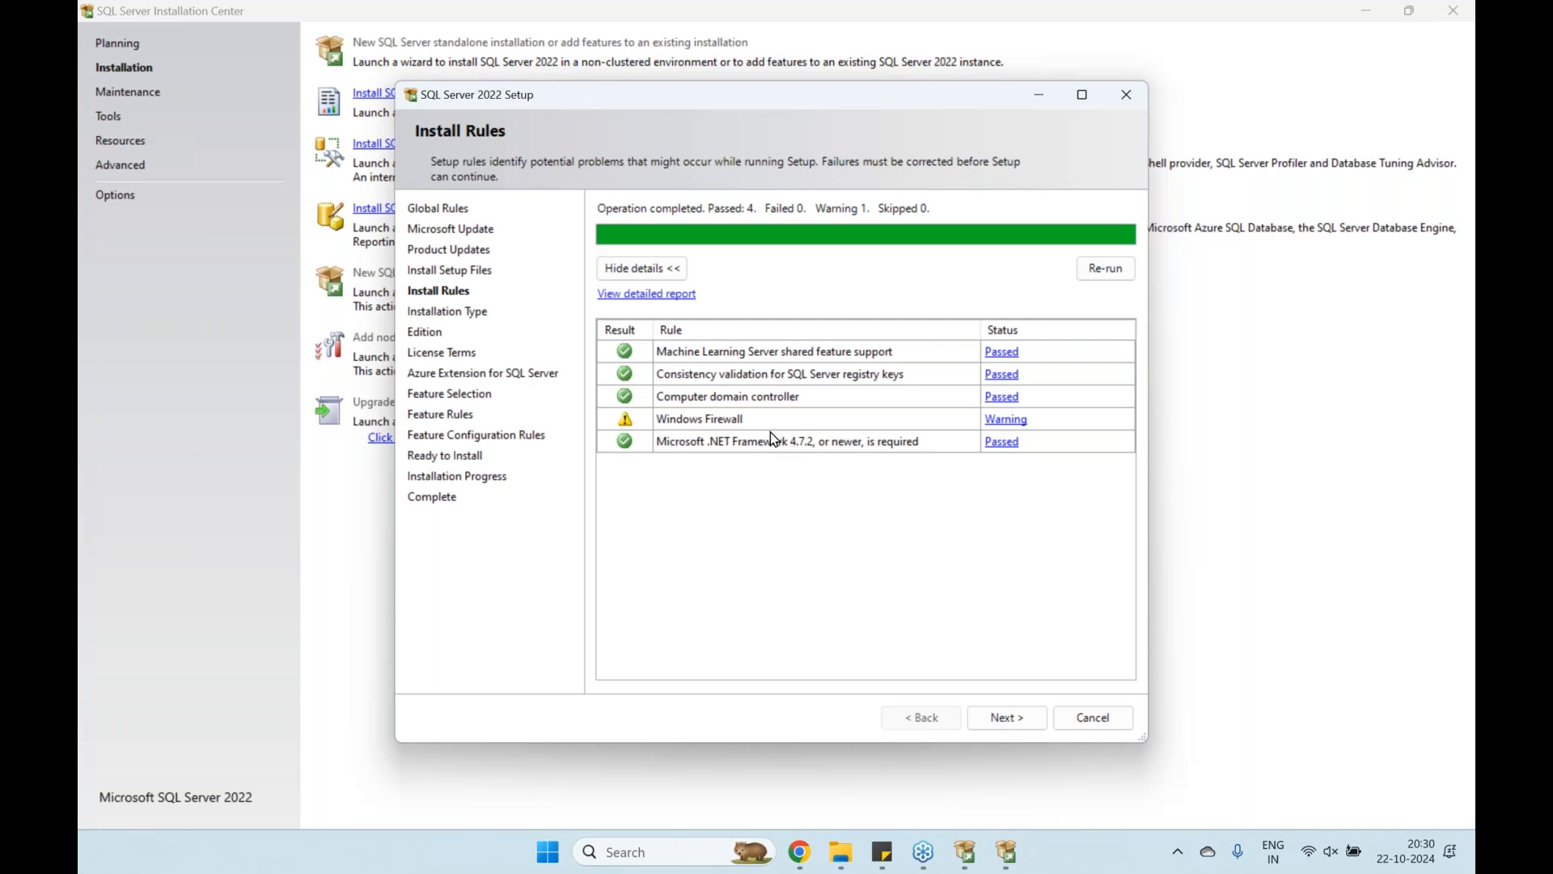
pyautogui.click(1018, 715)
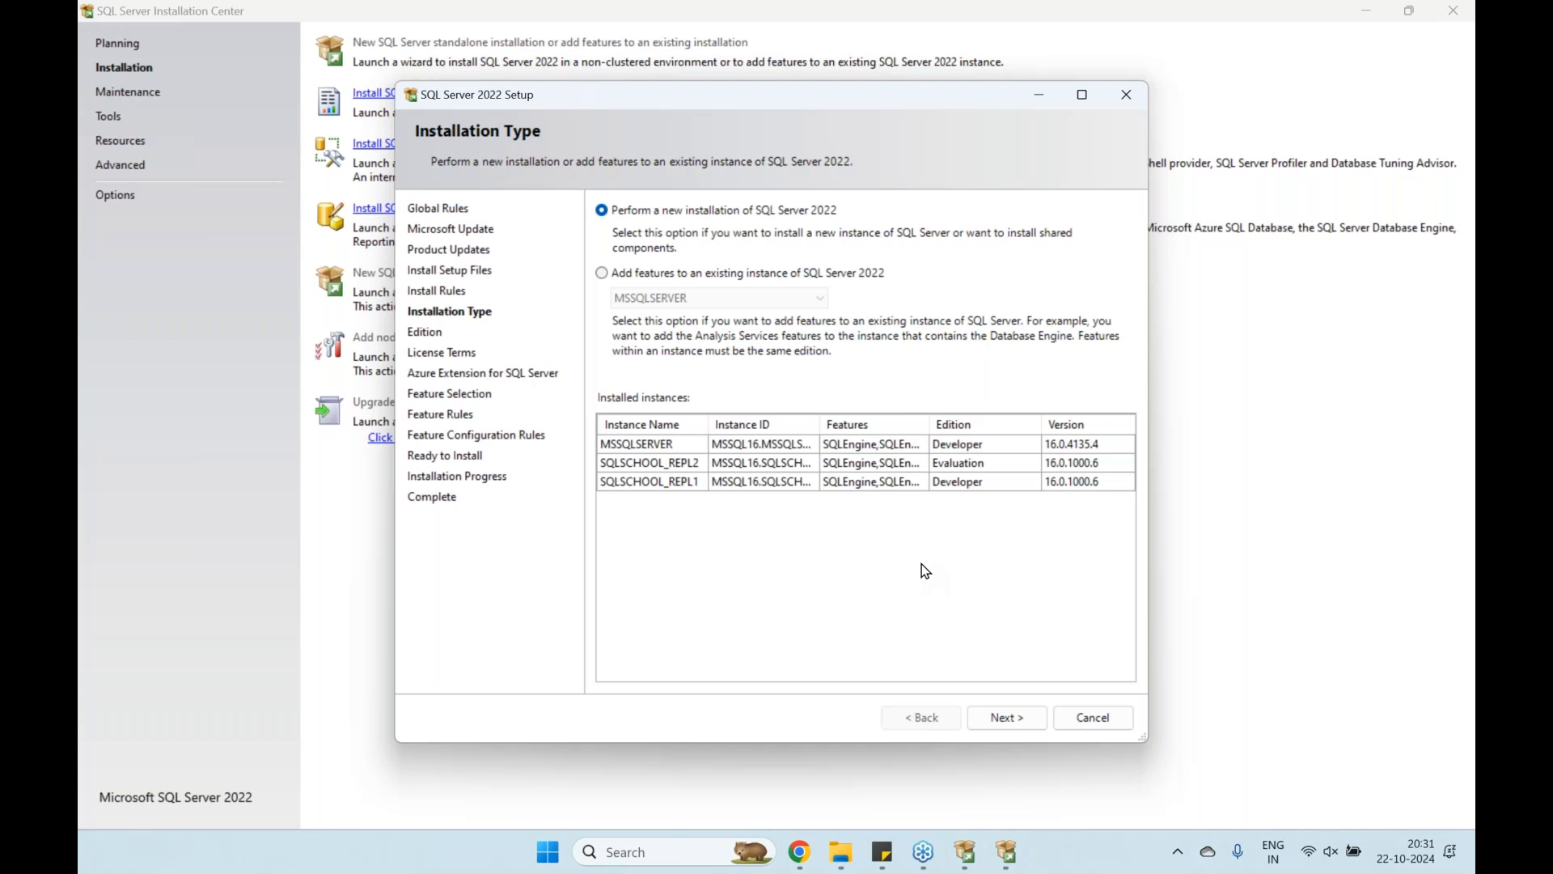
# Pick Developer from the free editions list and continue to the License Terms page
pyautogui.click(1006, 719)
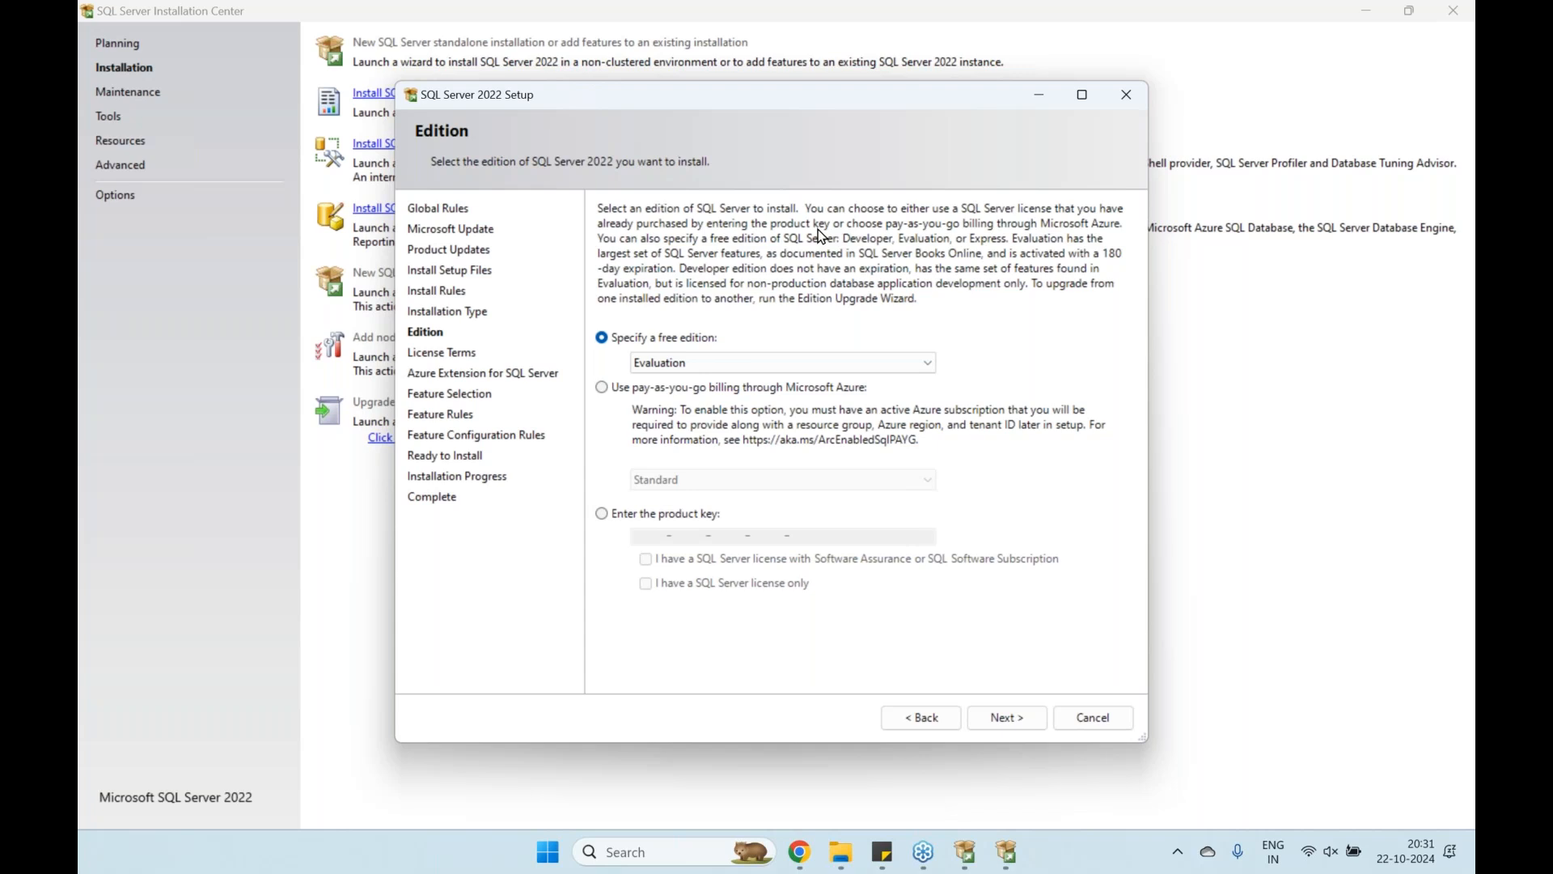
pyautogui.click(775, 361)
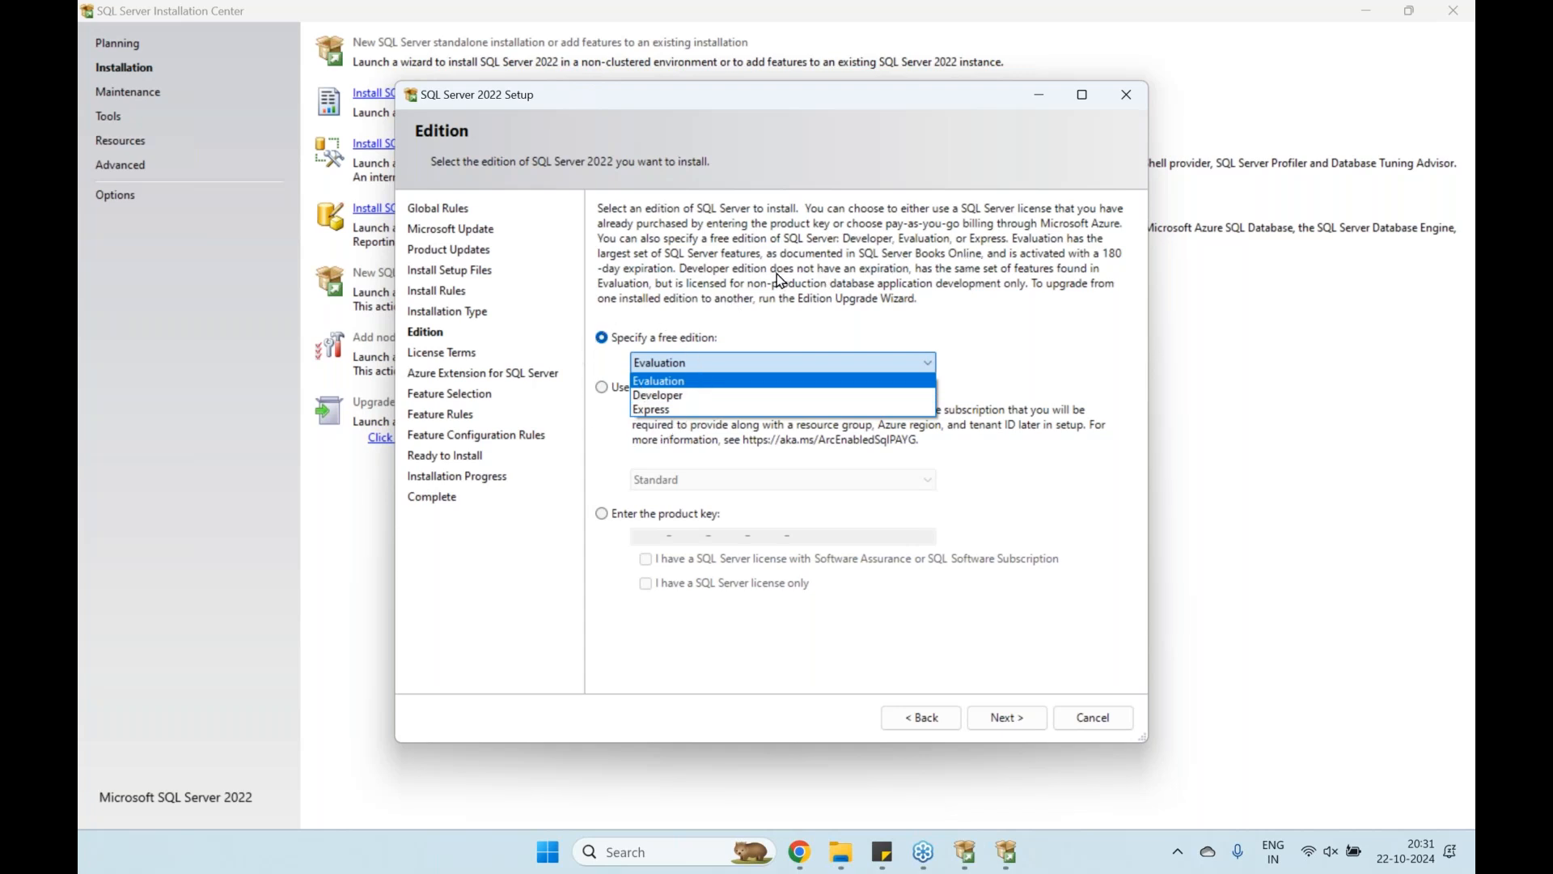
pyautogui.click(702, 396)
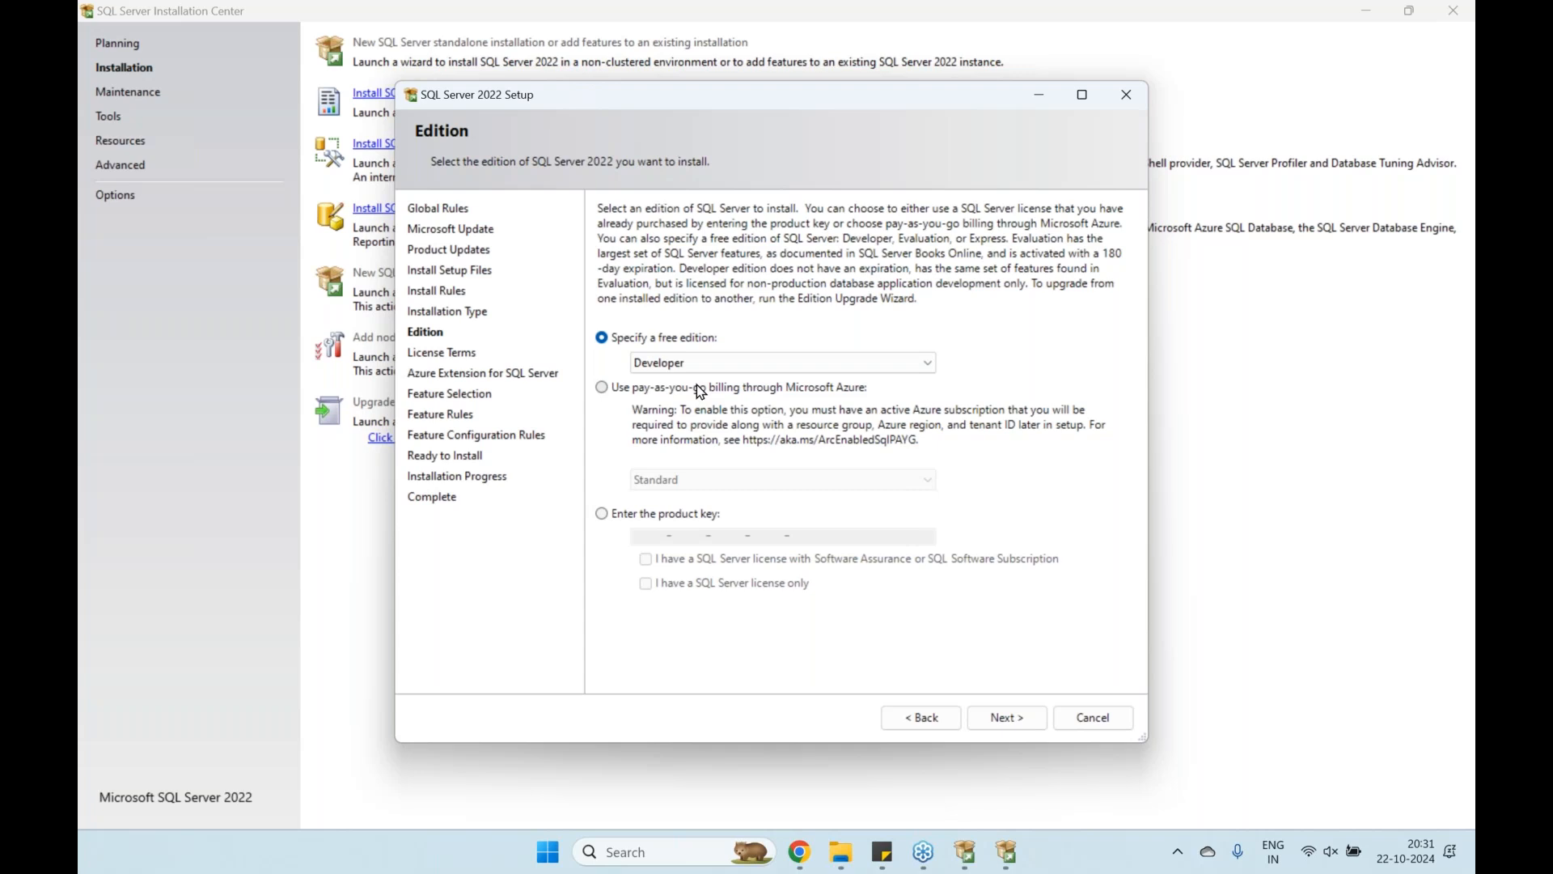
pyautogui.click(700, 364)
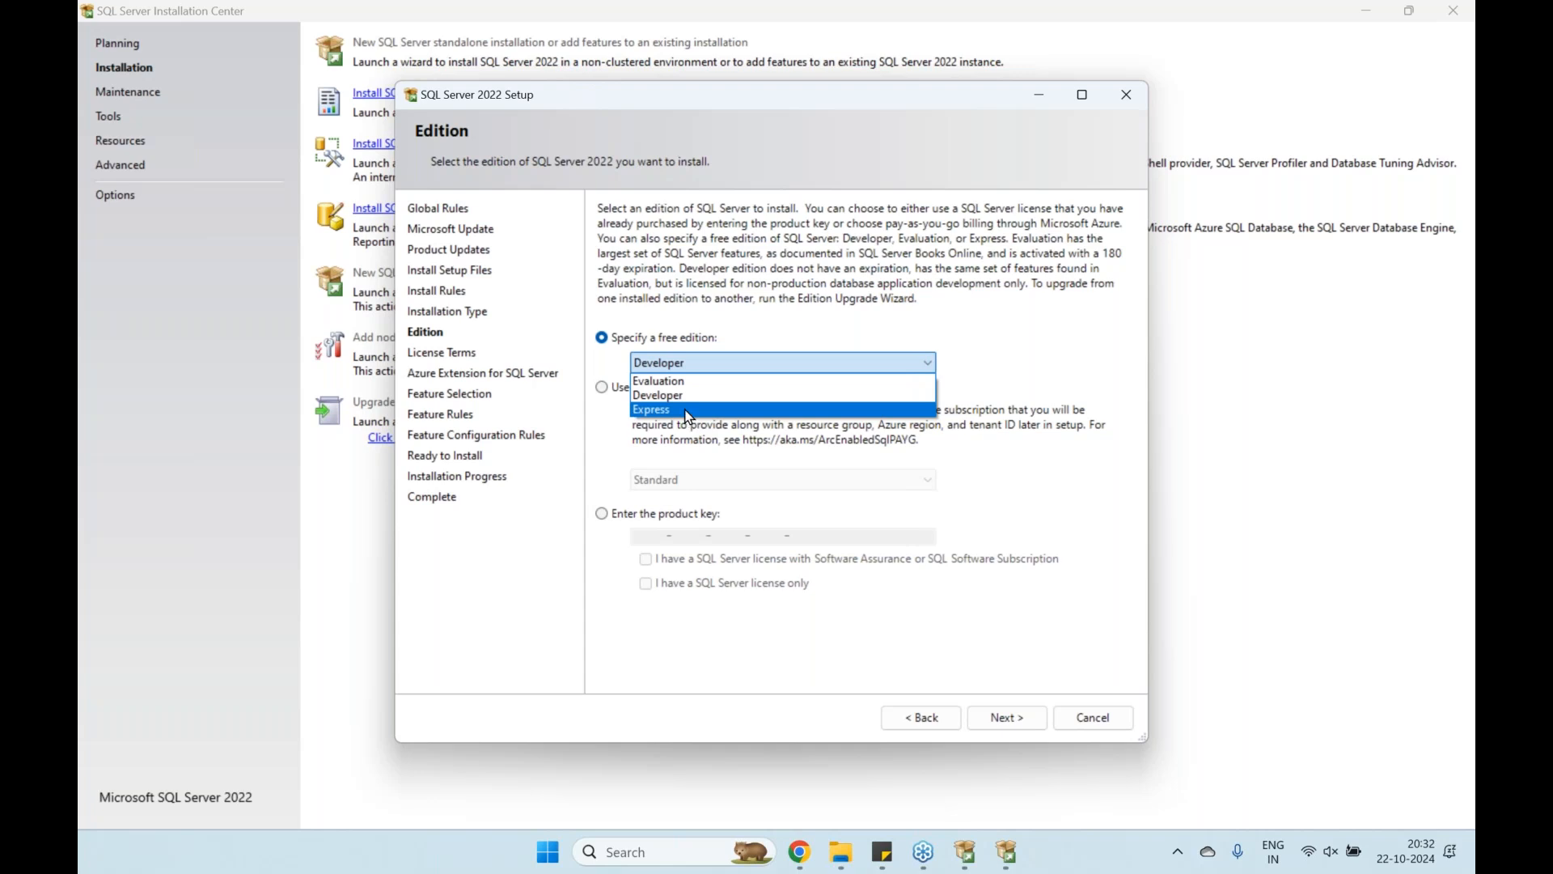
pyautogui.click(682, 396)
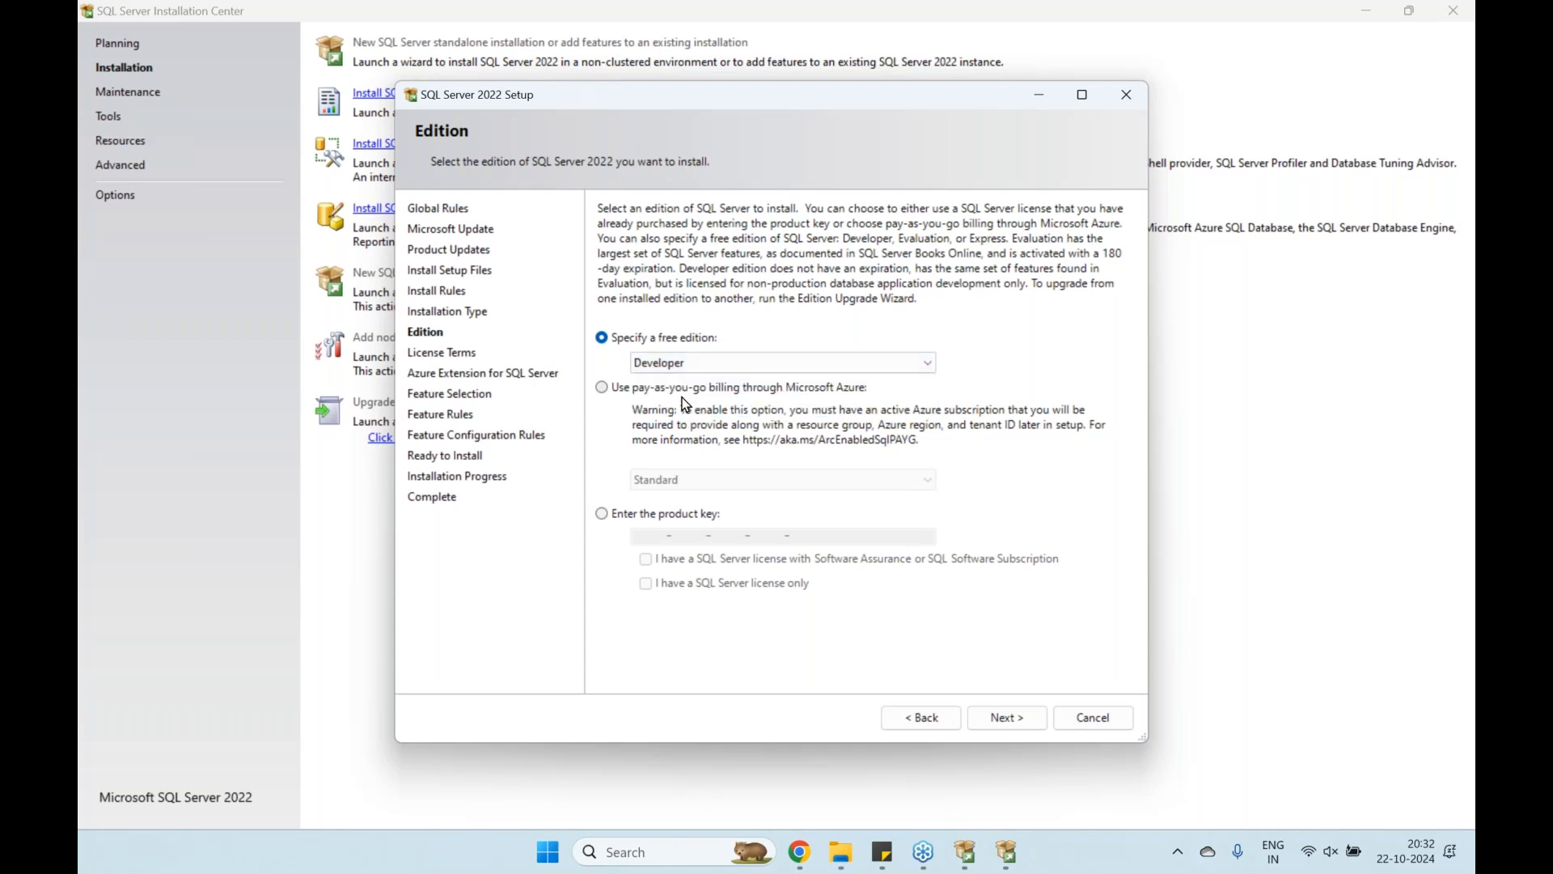
pyautogui.click(1026, 724)
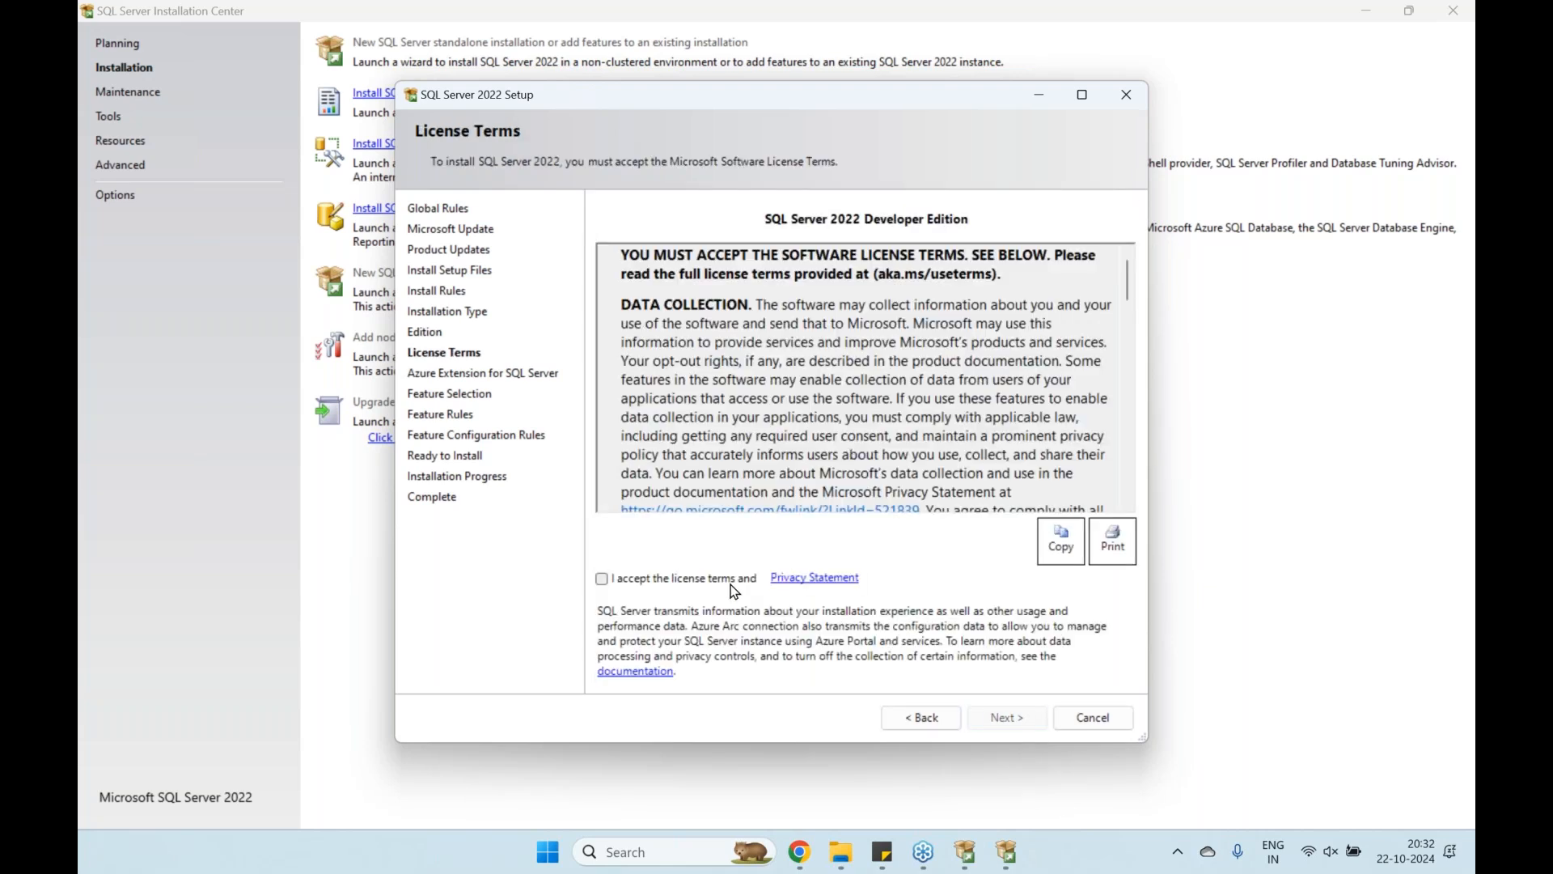
# Accept the license terms, leave 'Azure Extension for SQL Server' unchecked, and continue to Feature Selection
pyautogui.click(732, 584)
pyautogui.click(1000, 717)
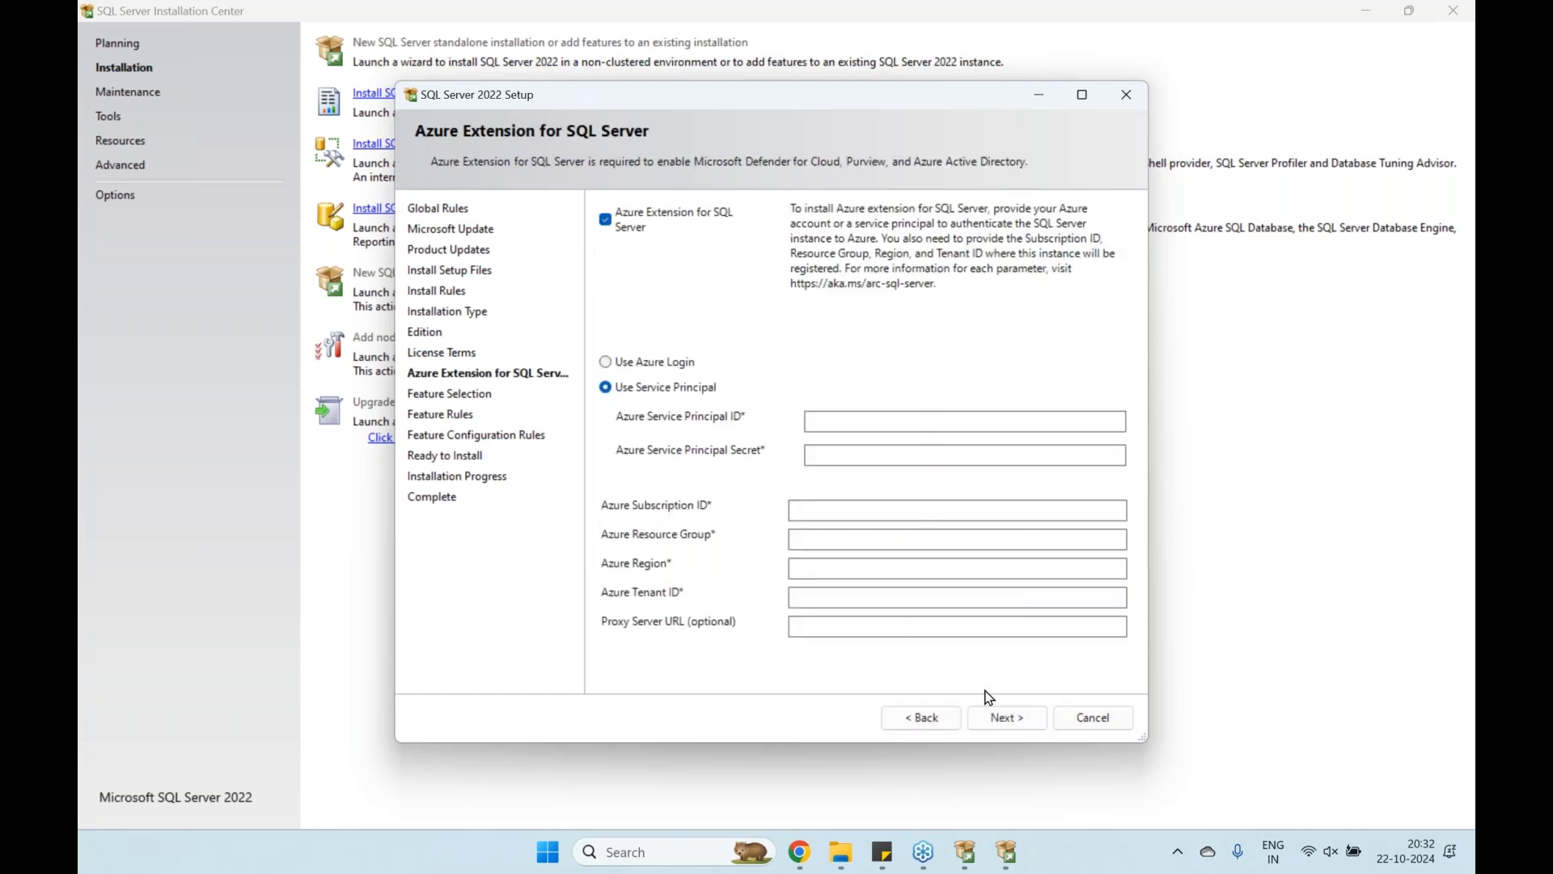
pyautogui.click(612, 226)
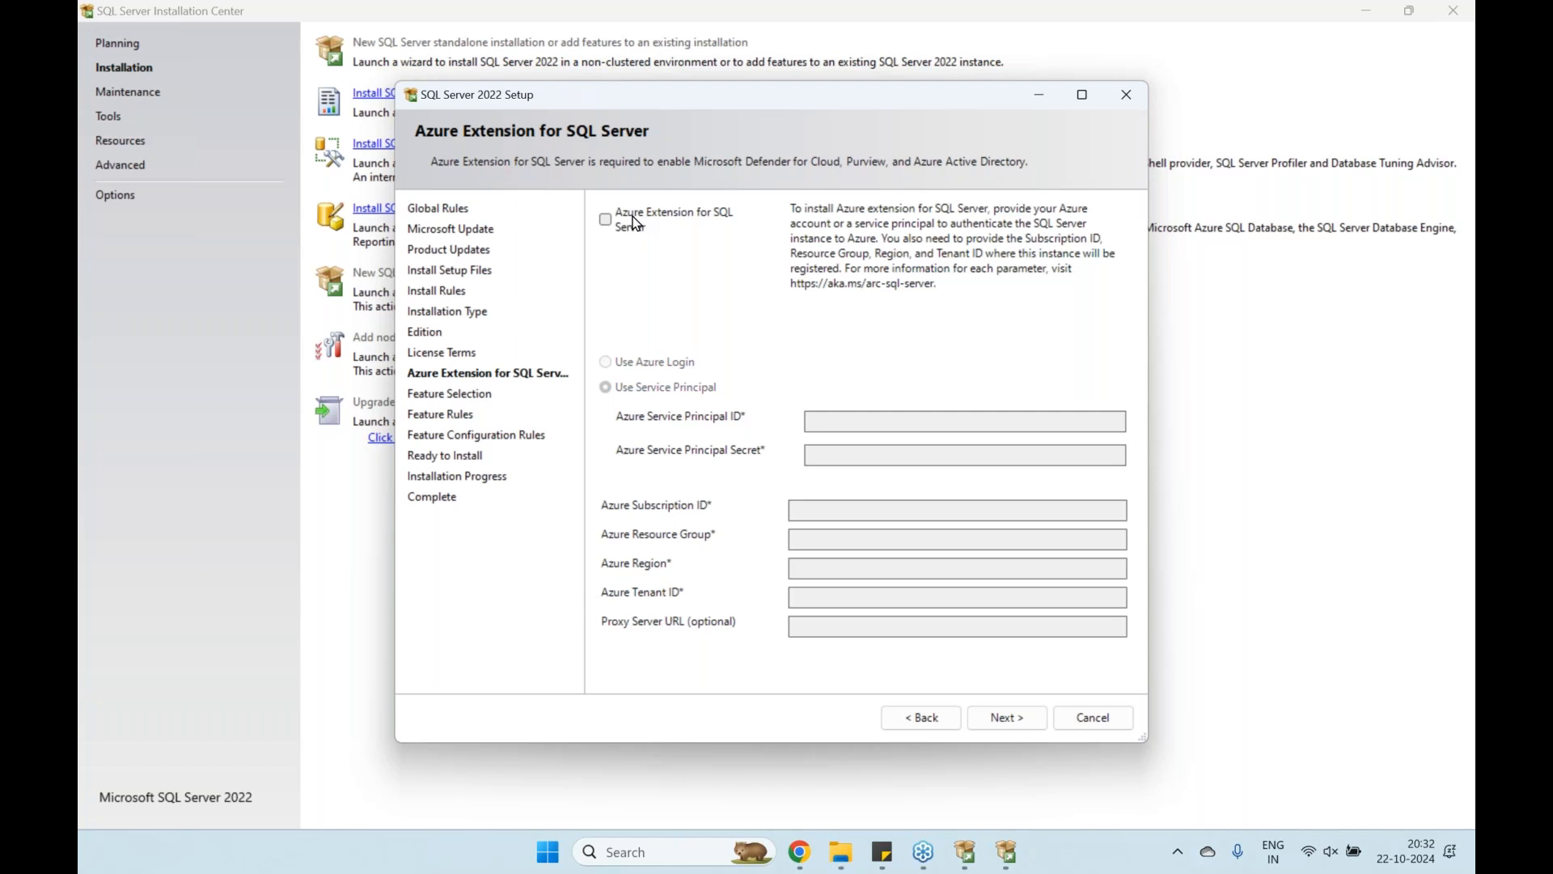
pyautogui.click(607, 225)
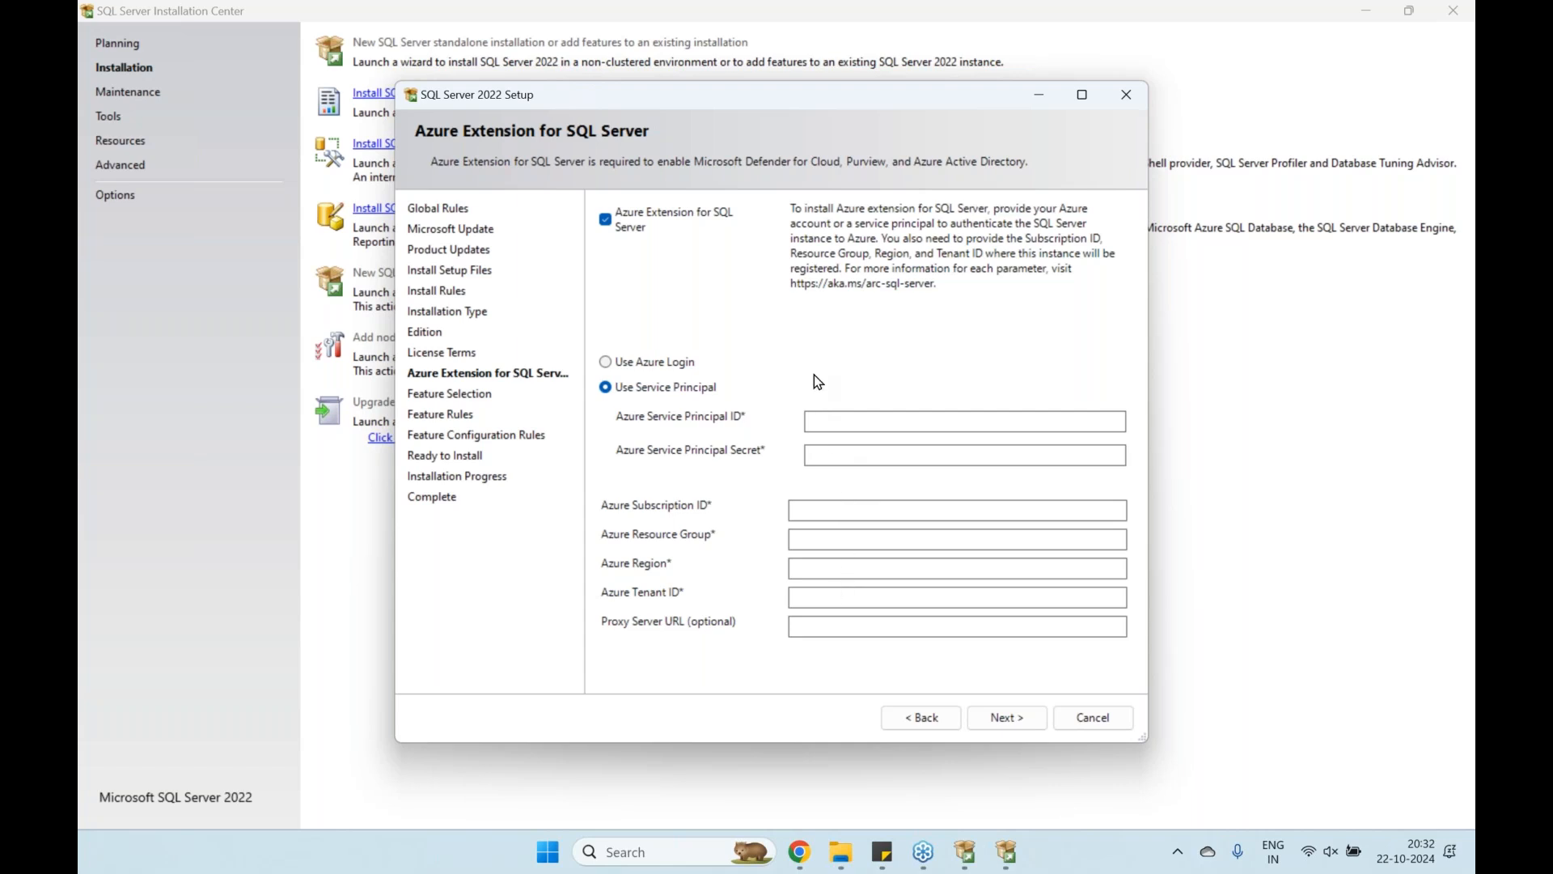
pyautogui.click(606, 219)
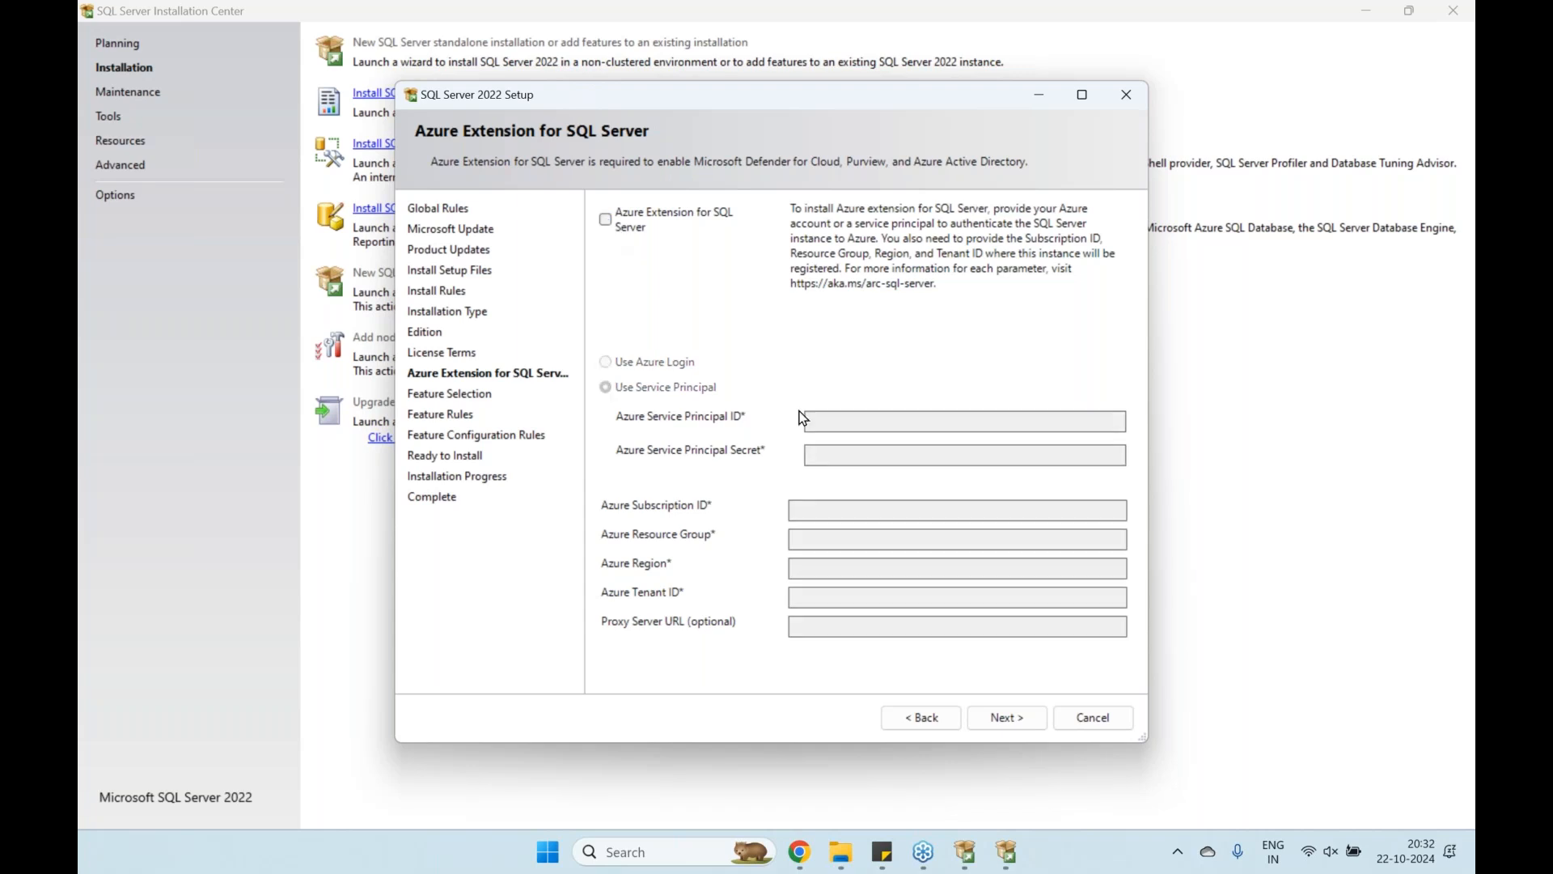
pyautogui.click(1008, 718)
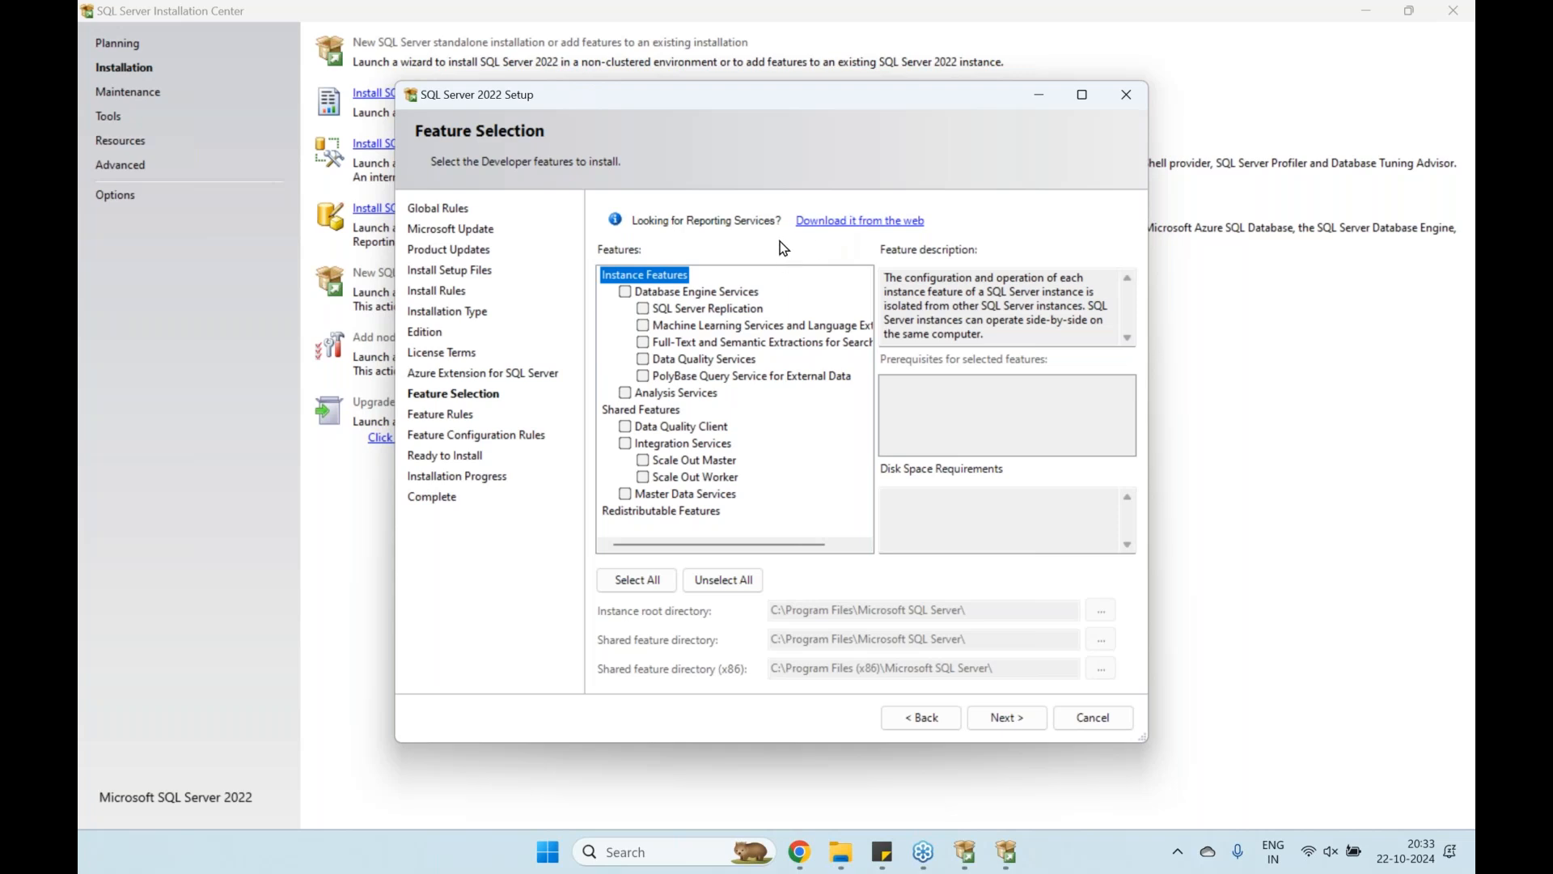
# Tick Database Engine Services as the only feature, needing 994 MB on drive C
pyautogui.click(626, 291)
pyautogui.click(672, 296)
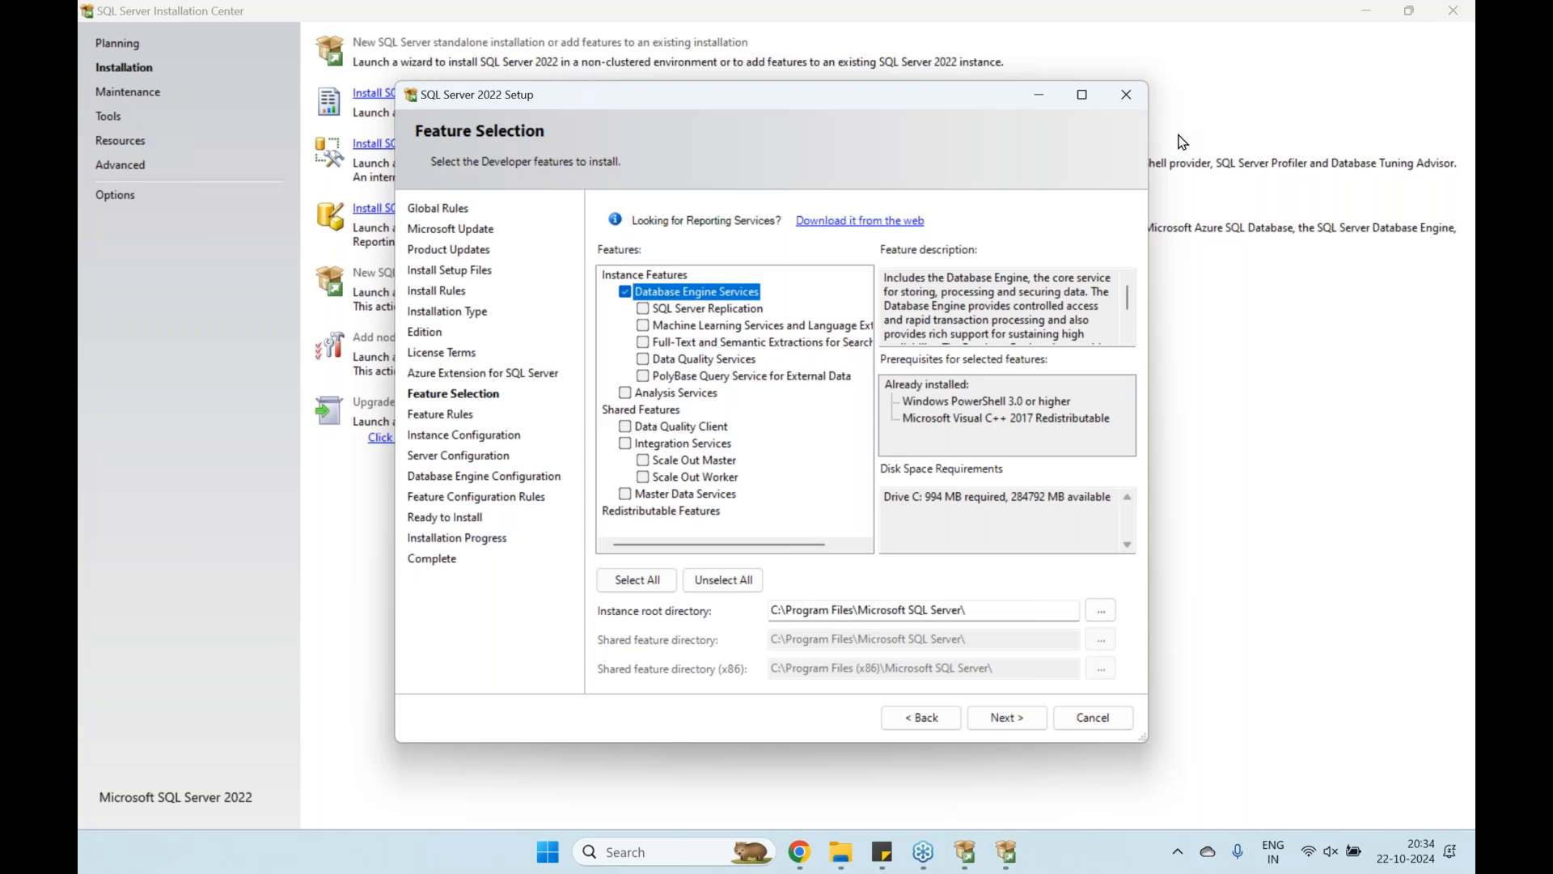
pyautogui.click(878, 775)
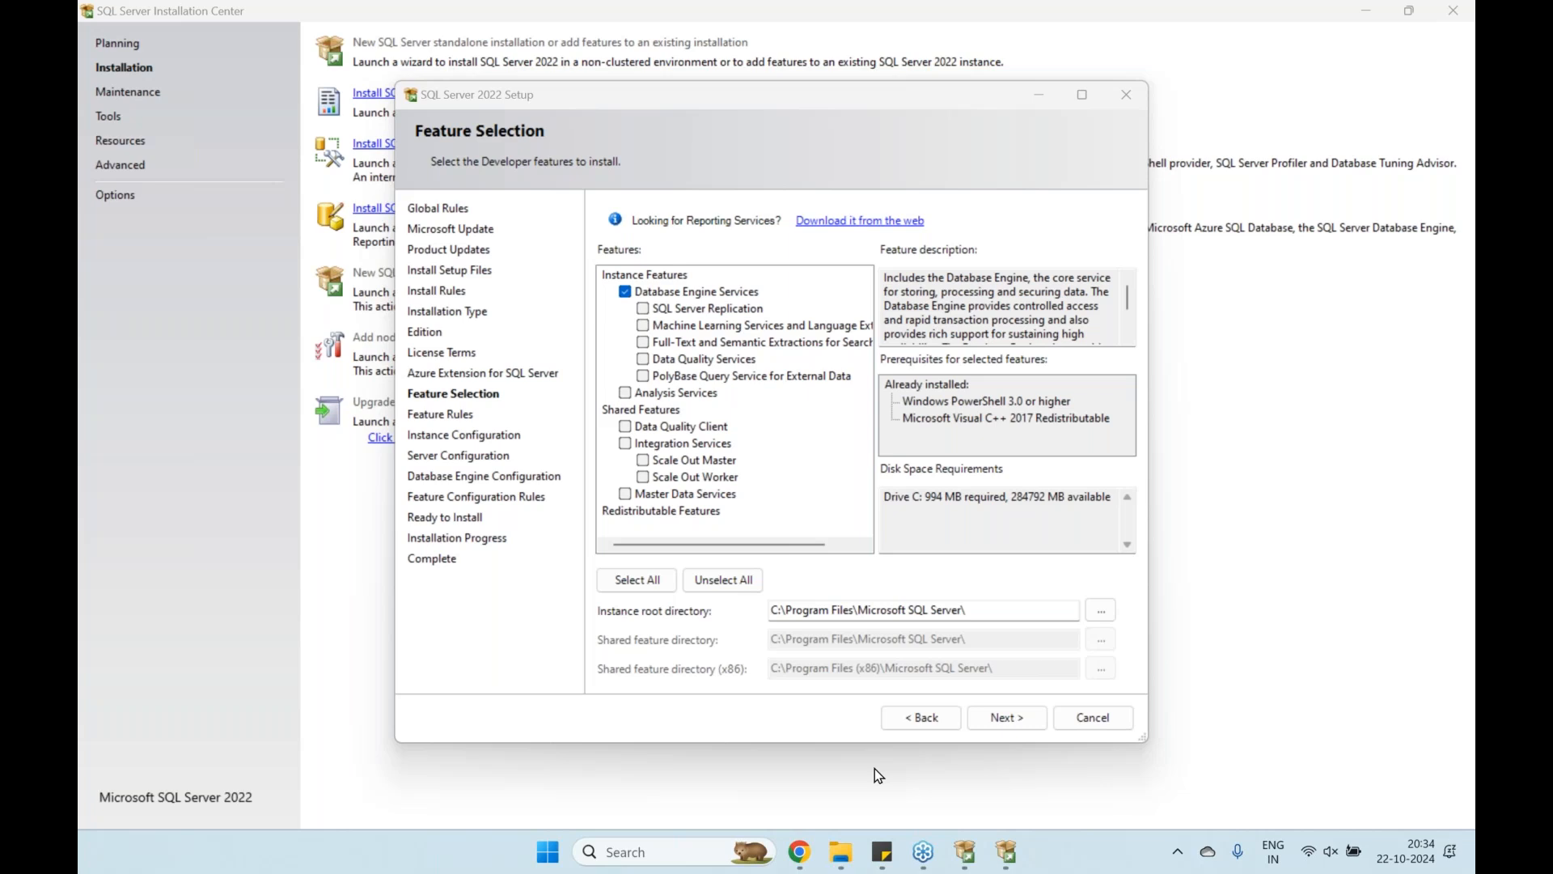
# Switch away from the setup wizard to the File Explorer window with Alt+Tab
pyautogui.hotkey('alt', 'Tab')
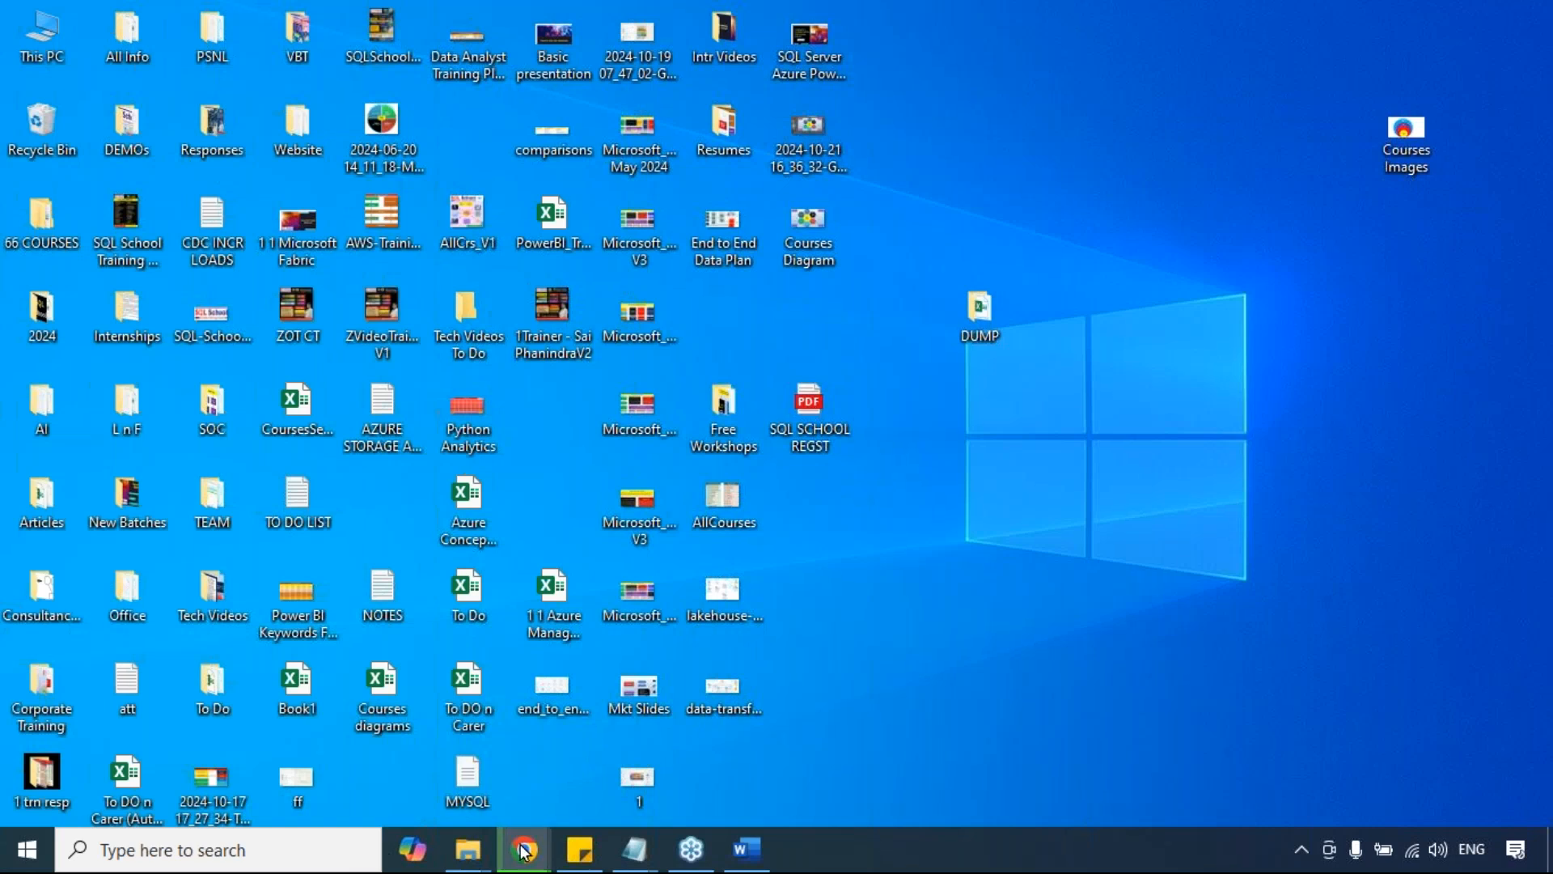
# Scroll through the Gmail sent mail and move to its next page
pyautogui.moveTo(525, 849)
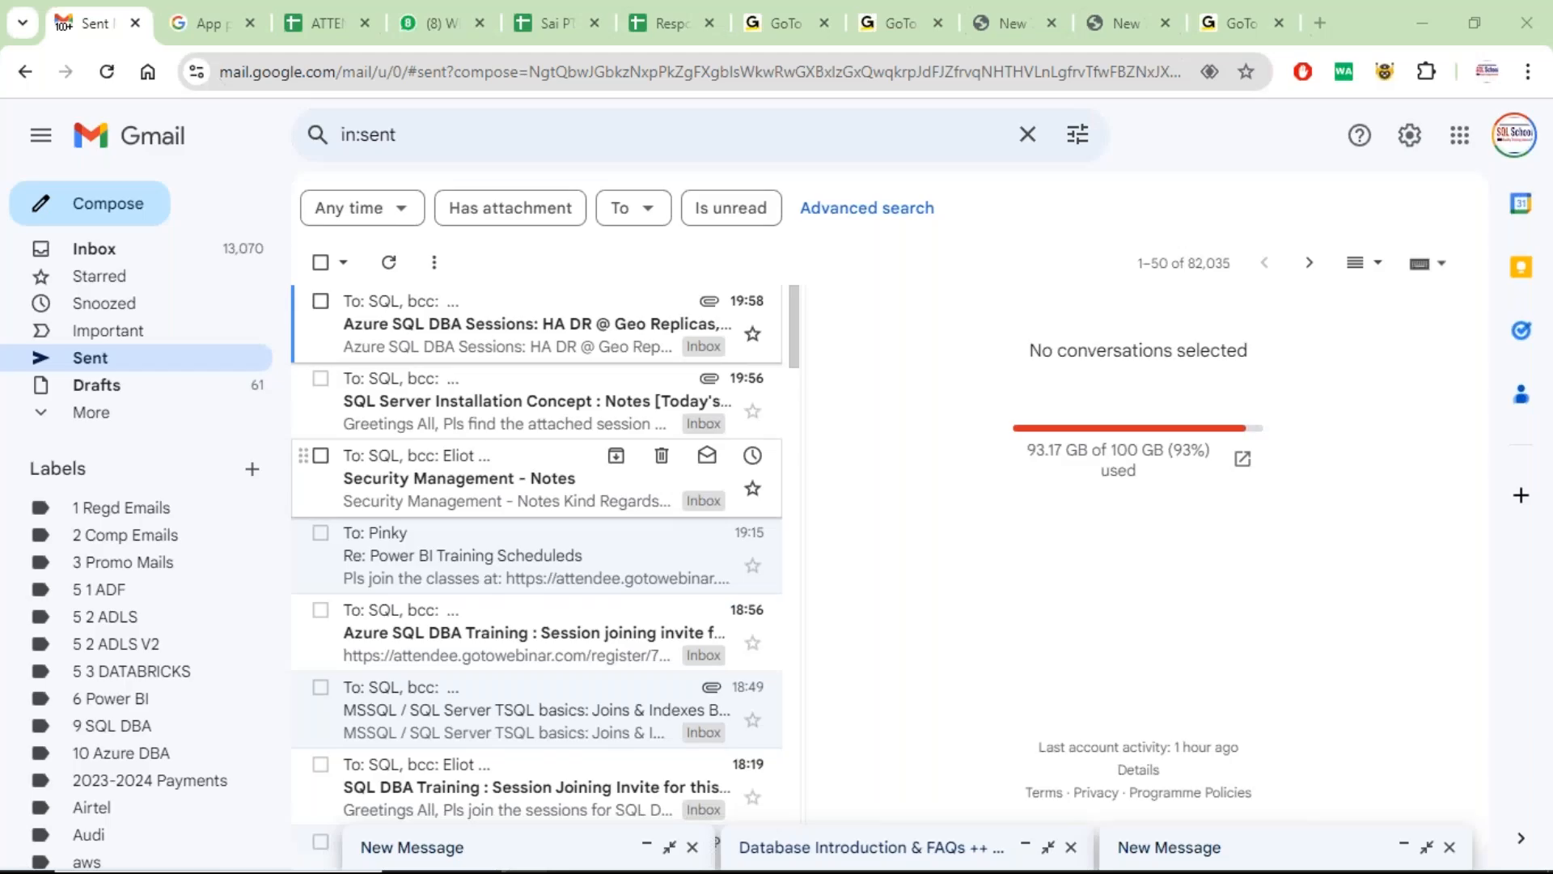
pyautogui.scroll(-12, 461, 477)
pyautogui.scroll(-6, 520, 526)
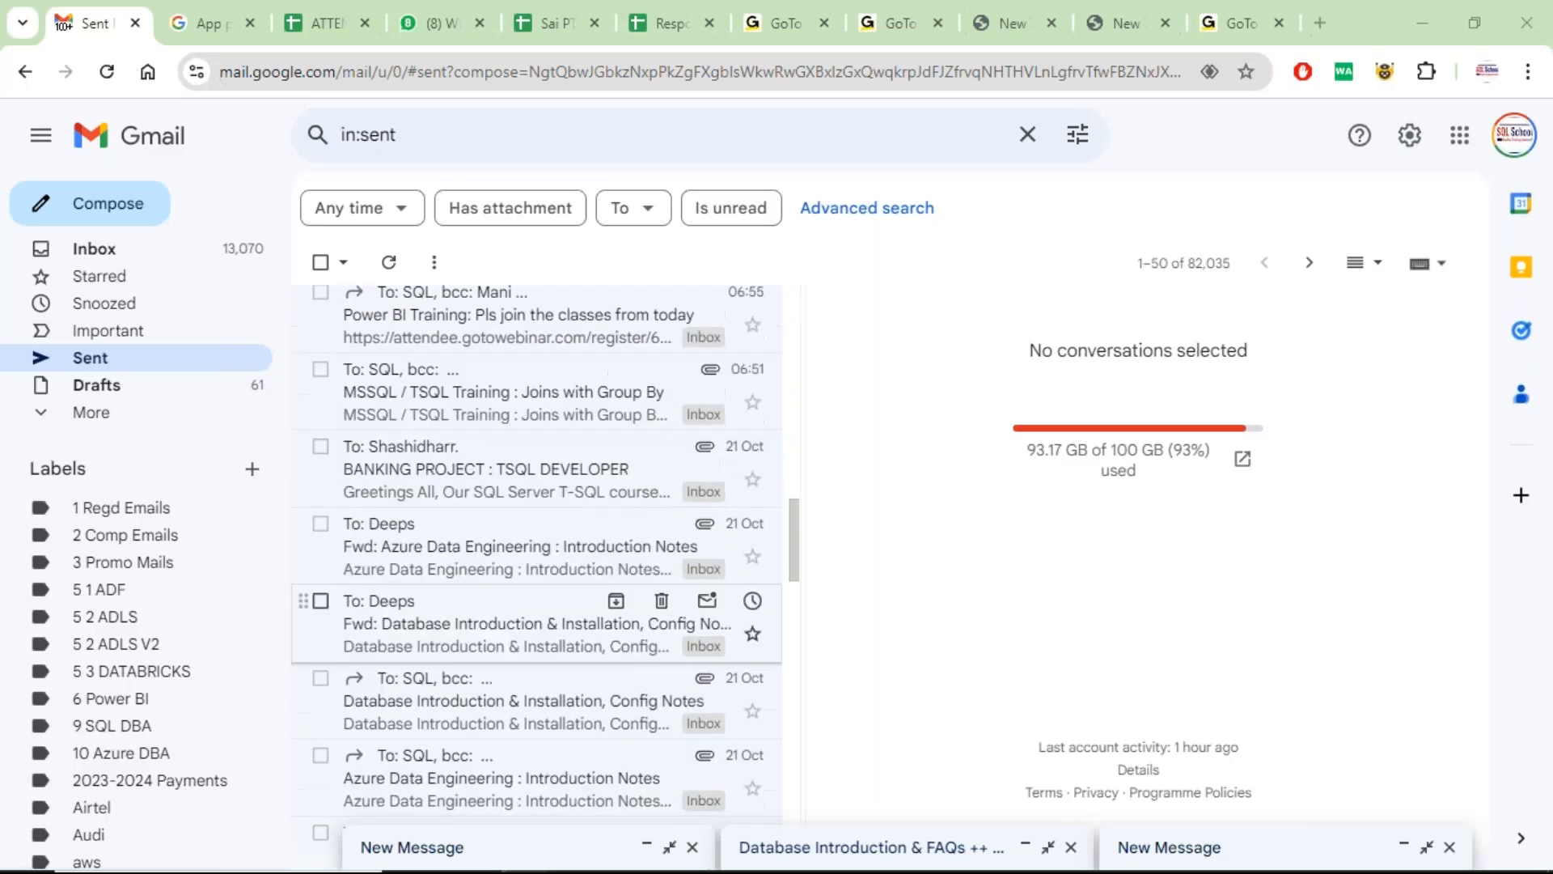
pyautogui.scroll(-6, 572, 546)
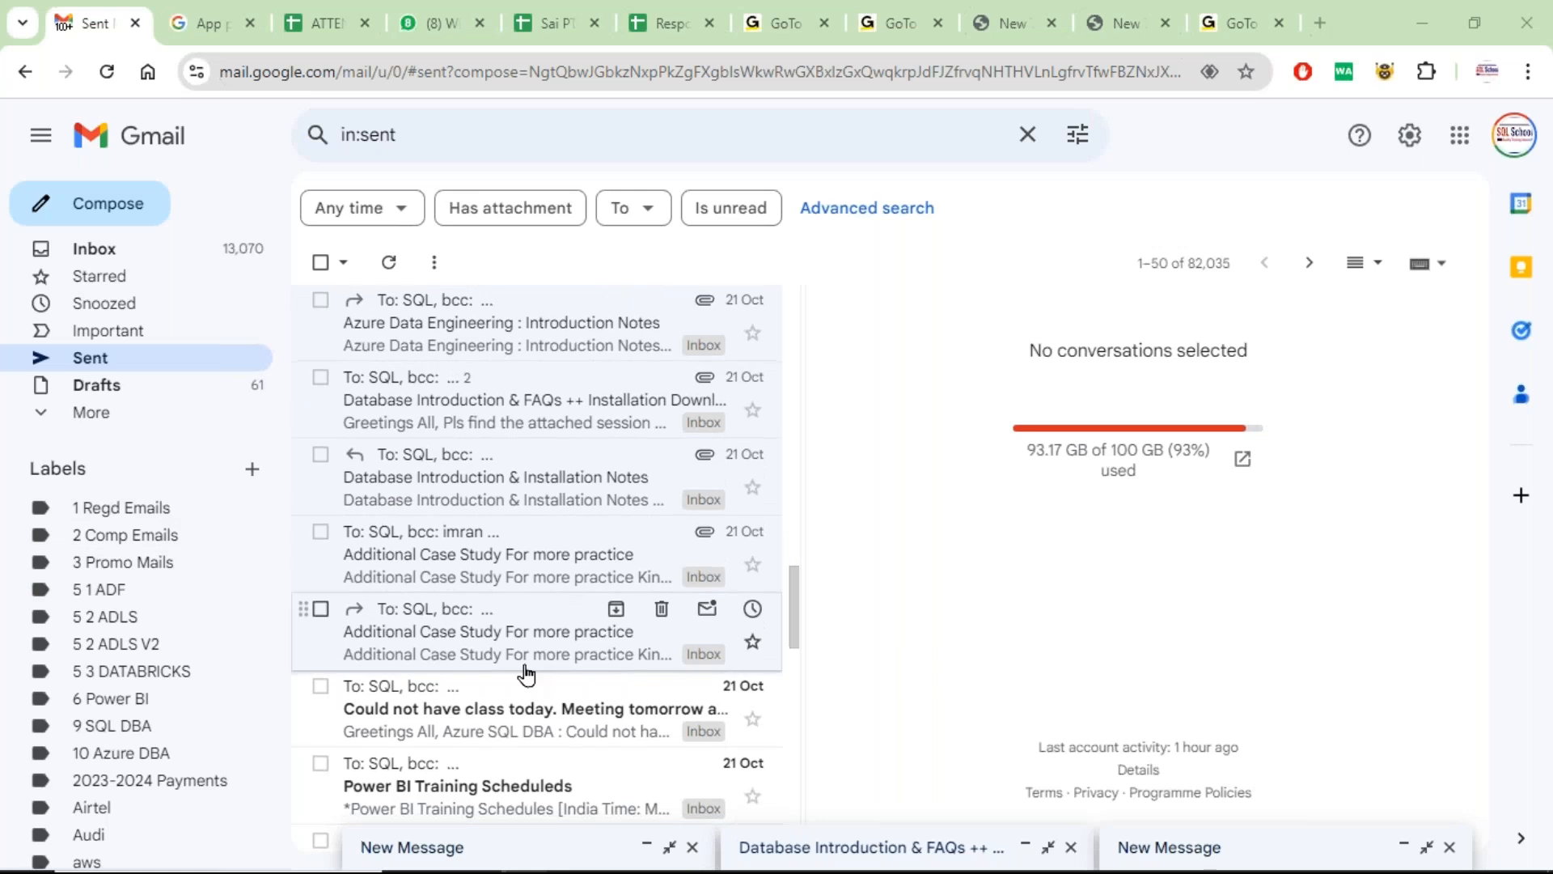
pyautogui.scroll(-7, 526, 673)
pyautogui.scroll(3, 503, 590)
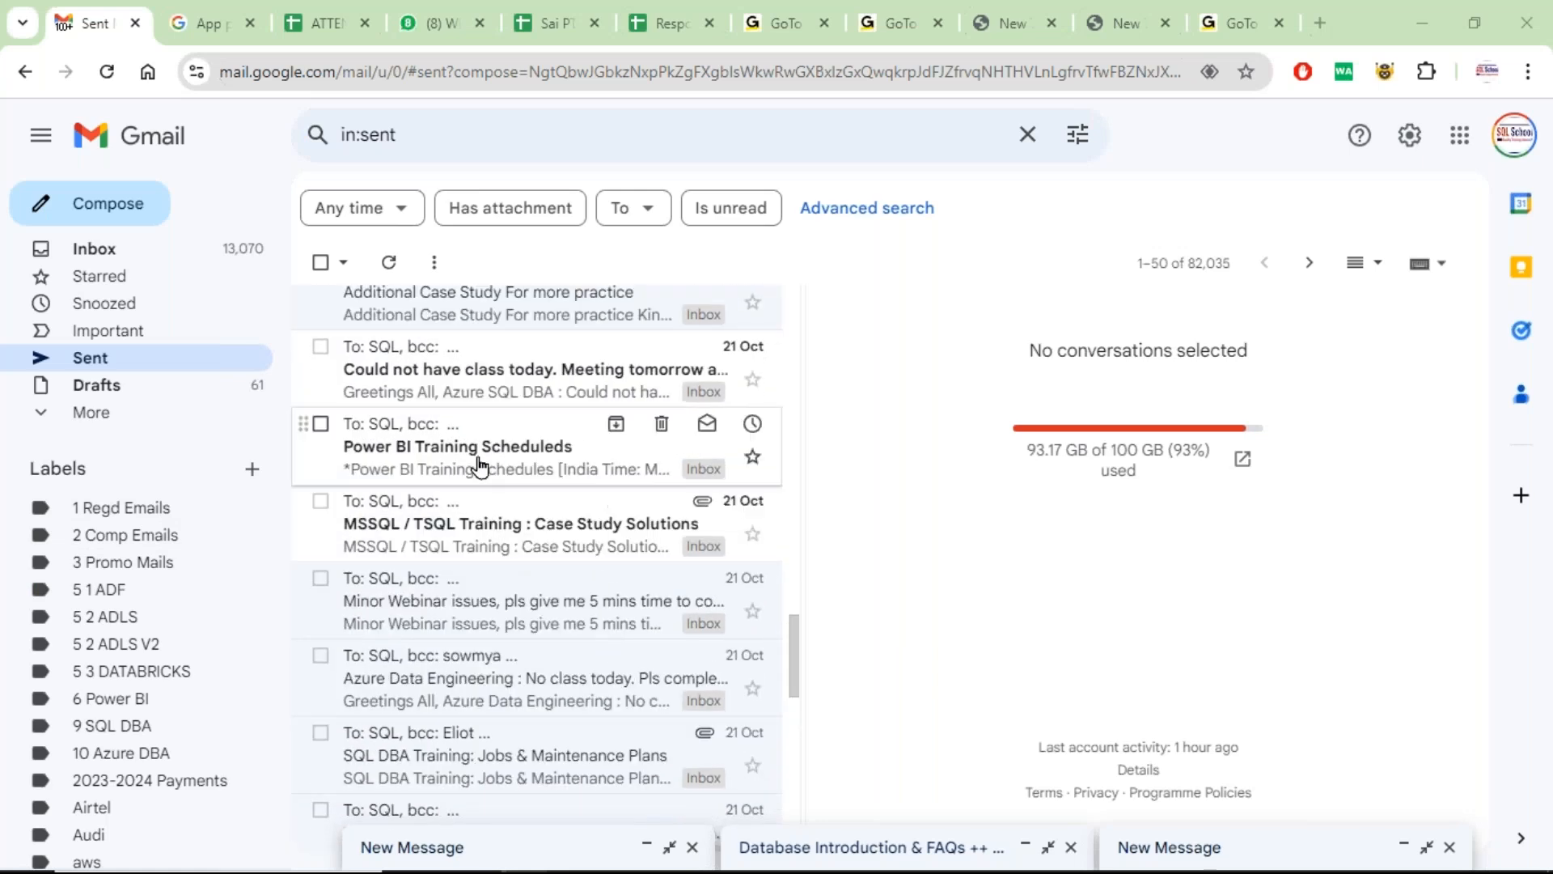
pyautogui.scroll(2, 477, 457)
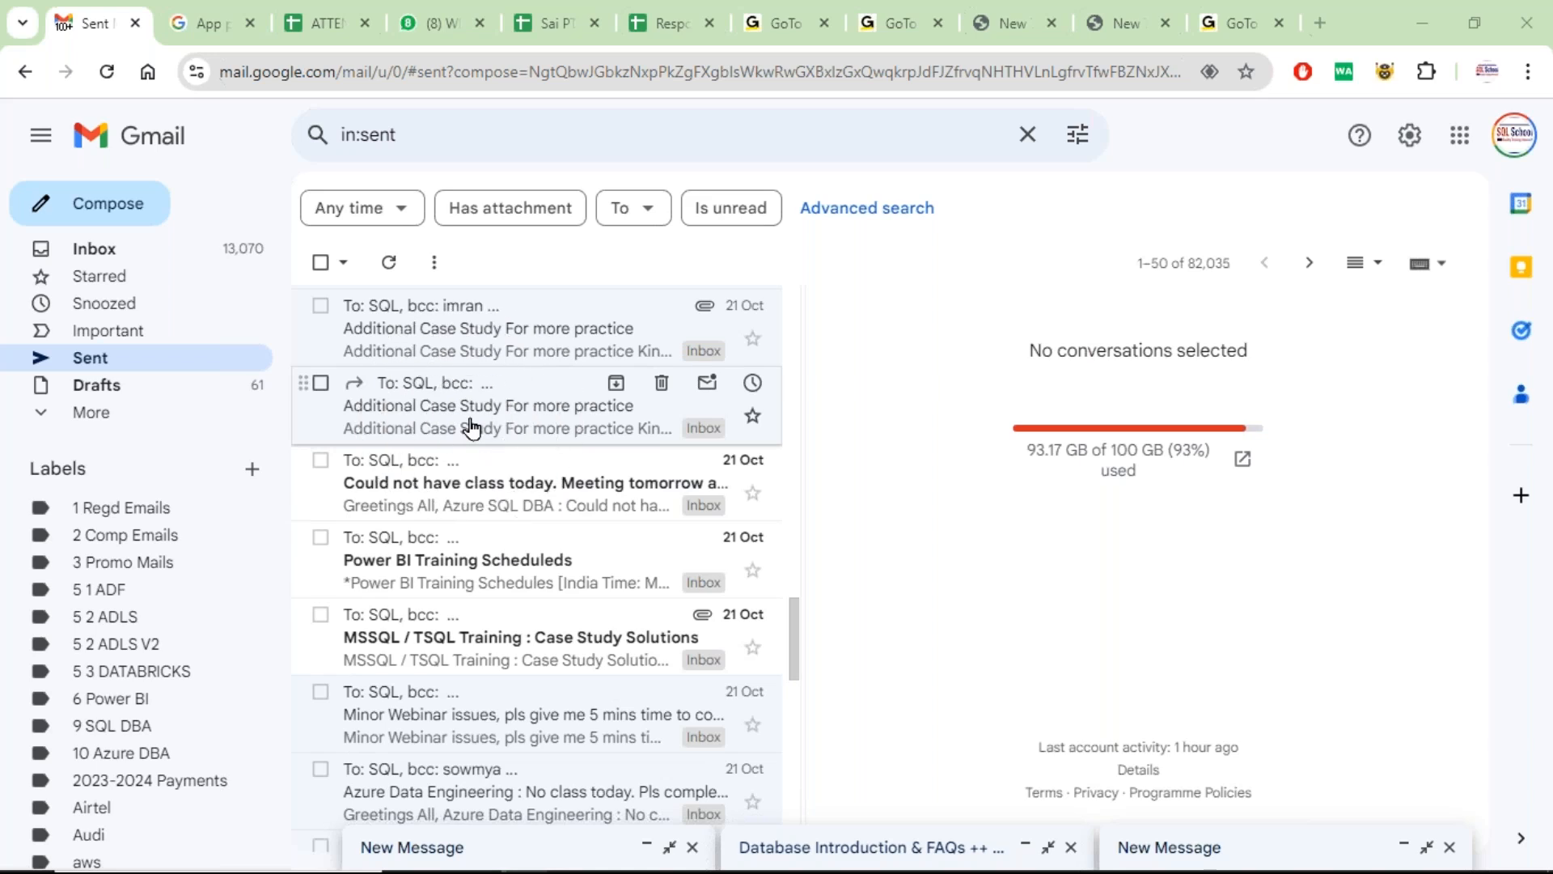
pyautogui.scroll(-10, 472, 428)
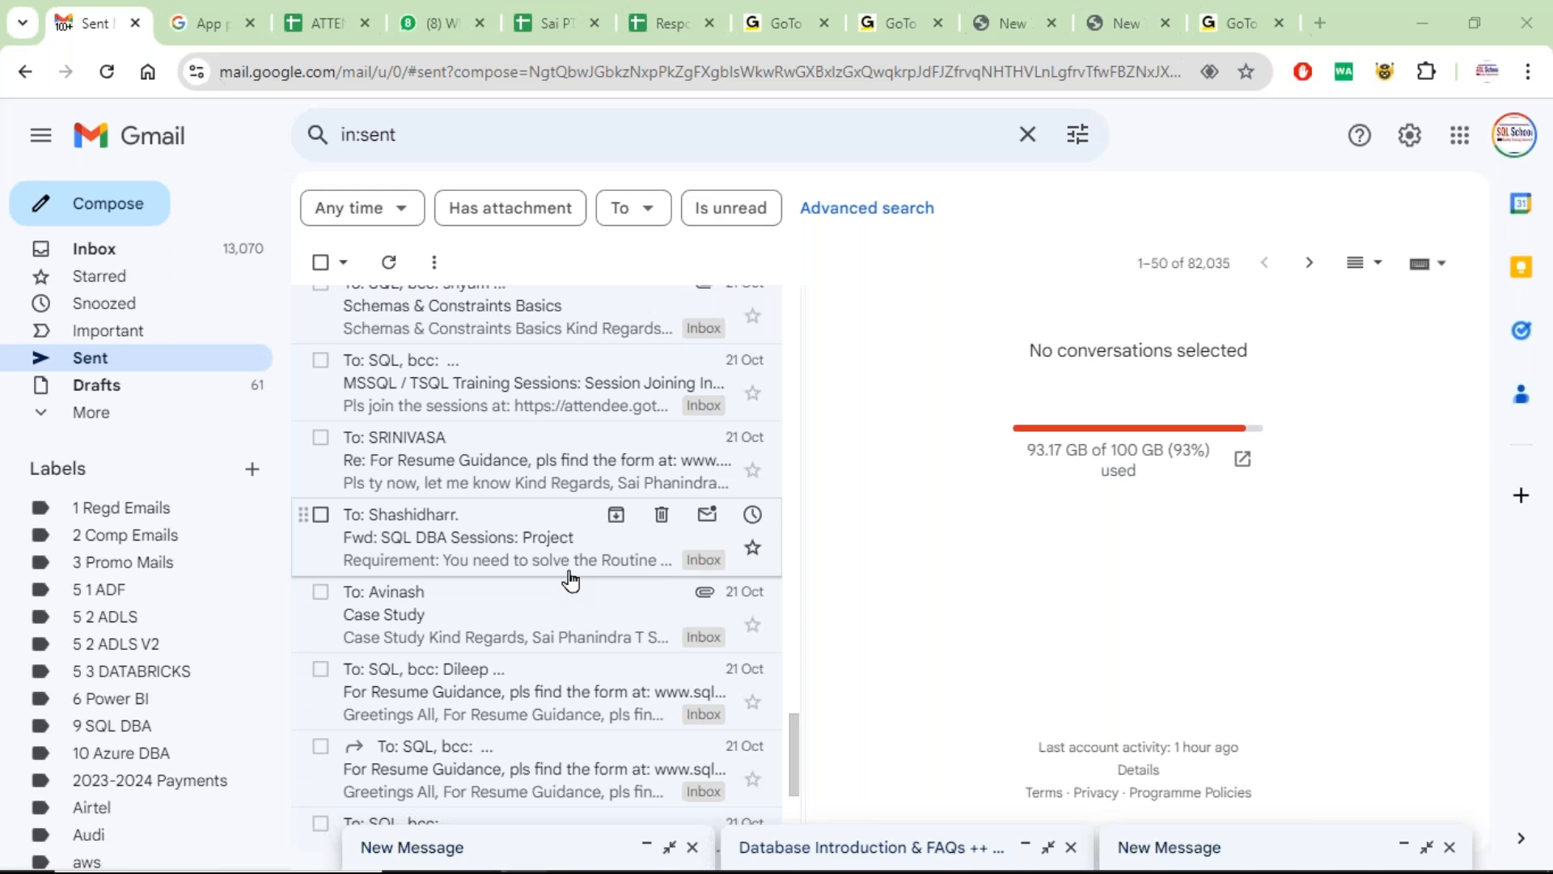
pyautogui.scroll(-3, 553, 524)
pyautogui.scroll(-2, 553, 524)
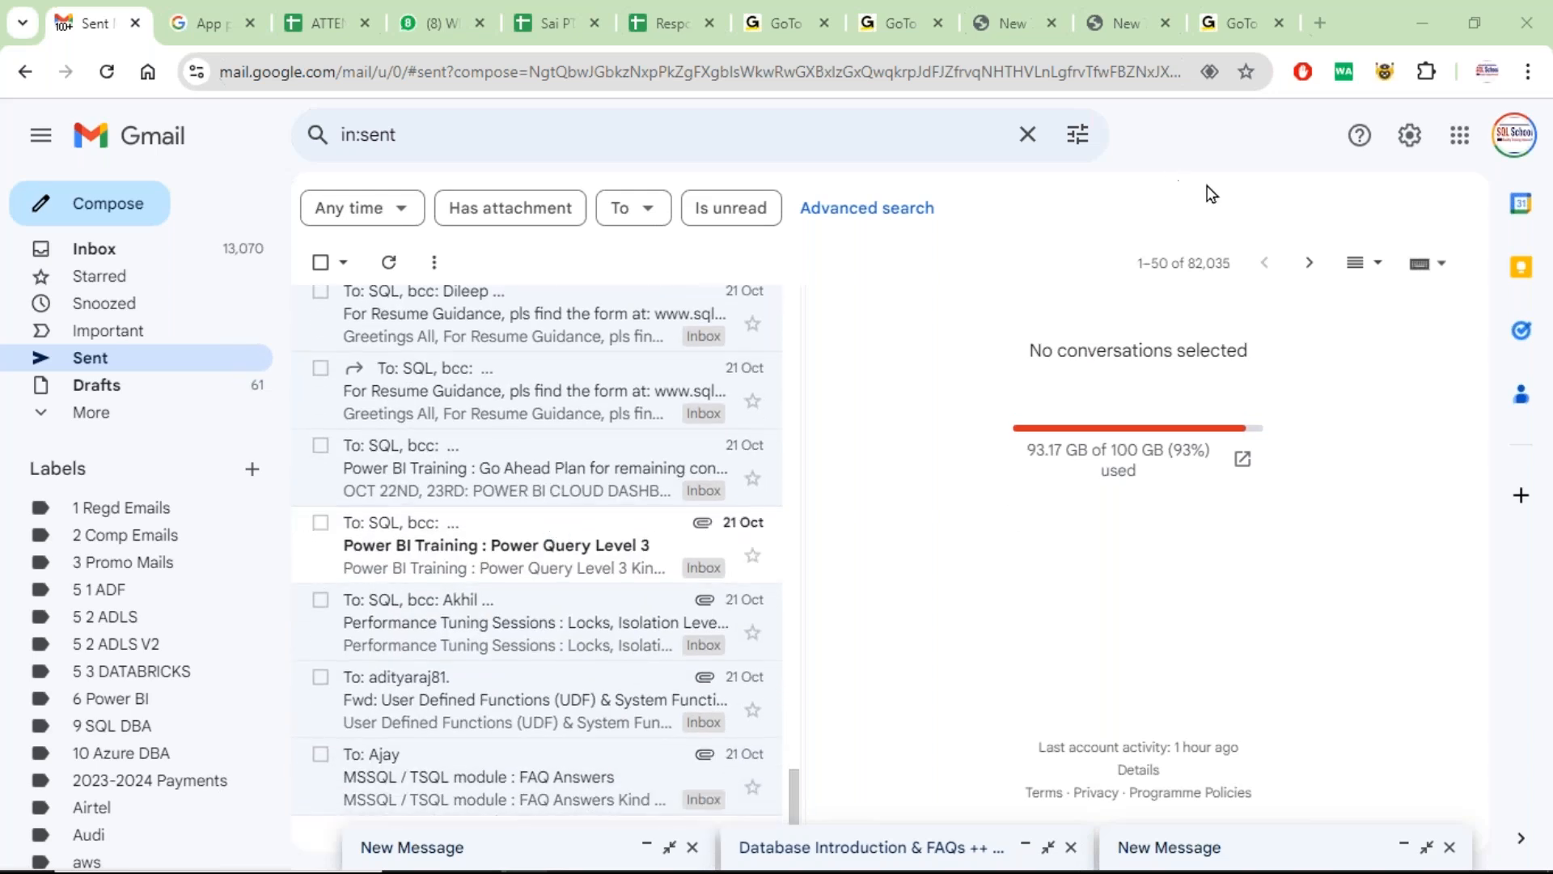
pyautogui.click(1310, 262)
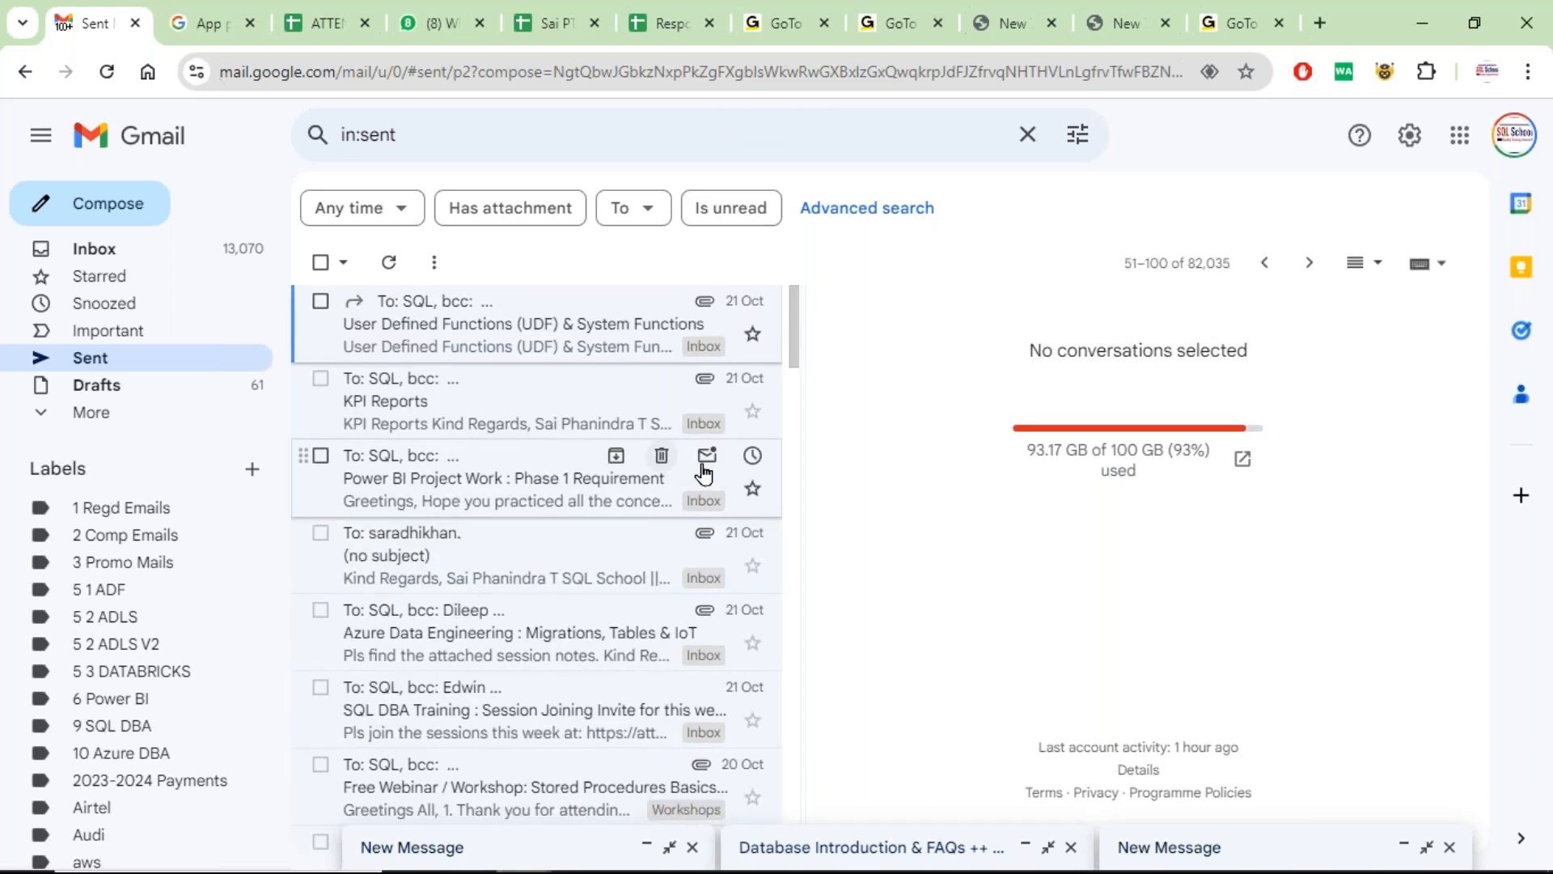
pyautogui.scroll(-4, 530, 484)
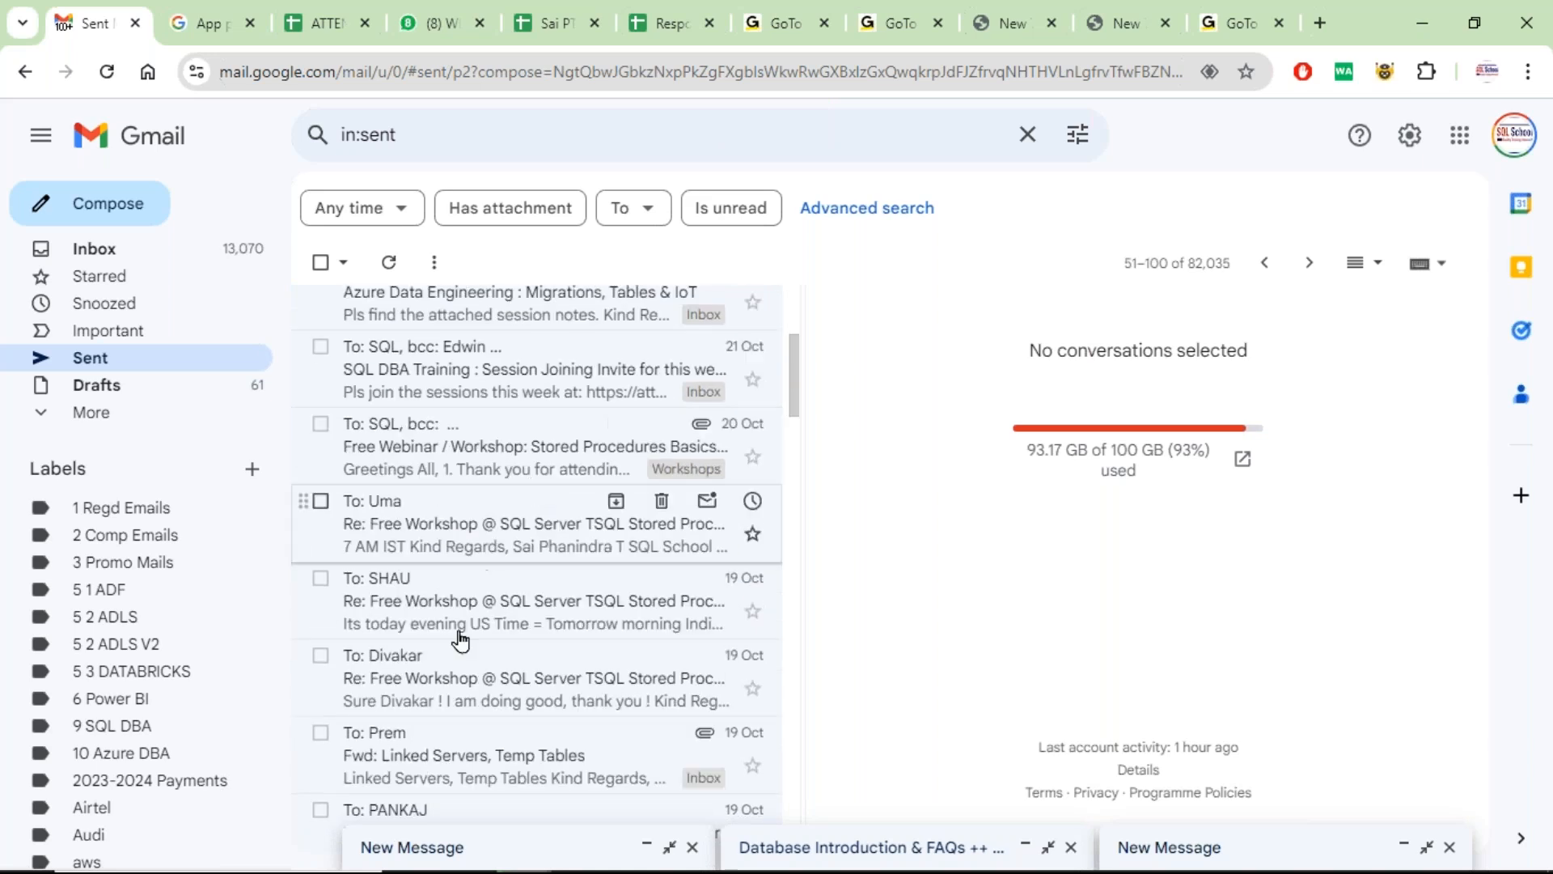
# Open the Free Workshop reply, highlight 'responsive', 'interactive', 'active', then minimize the browser
pyautogui.click(445, 687)
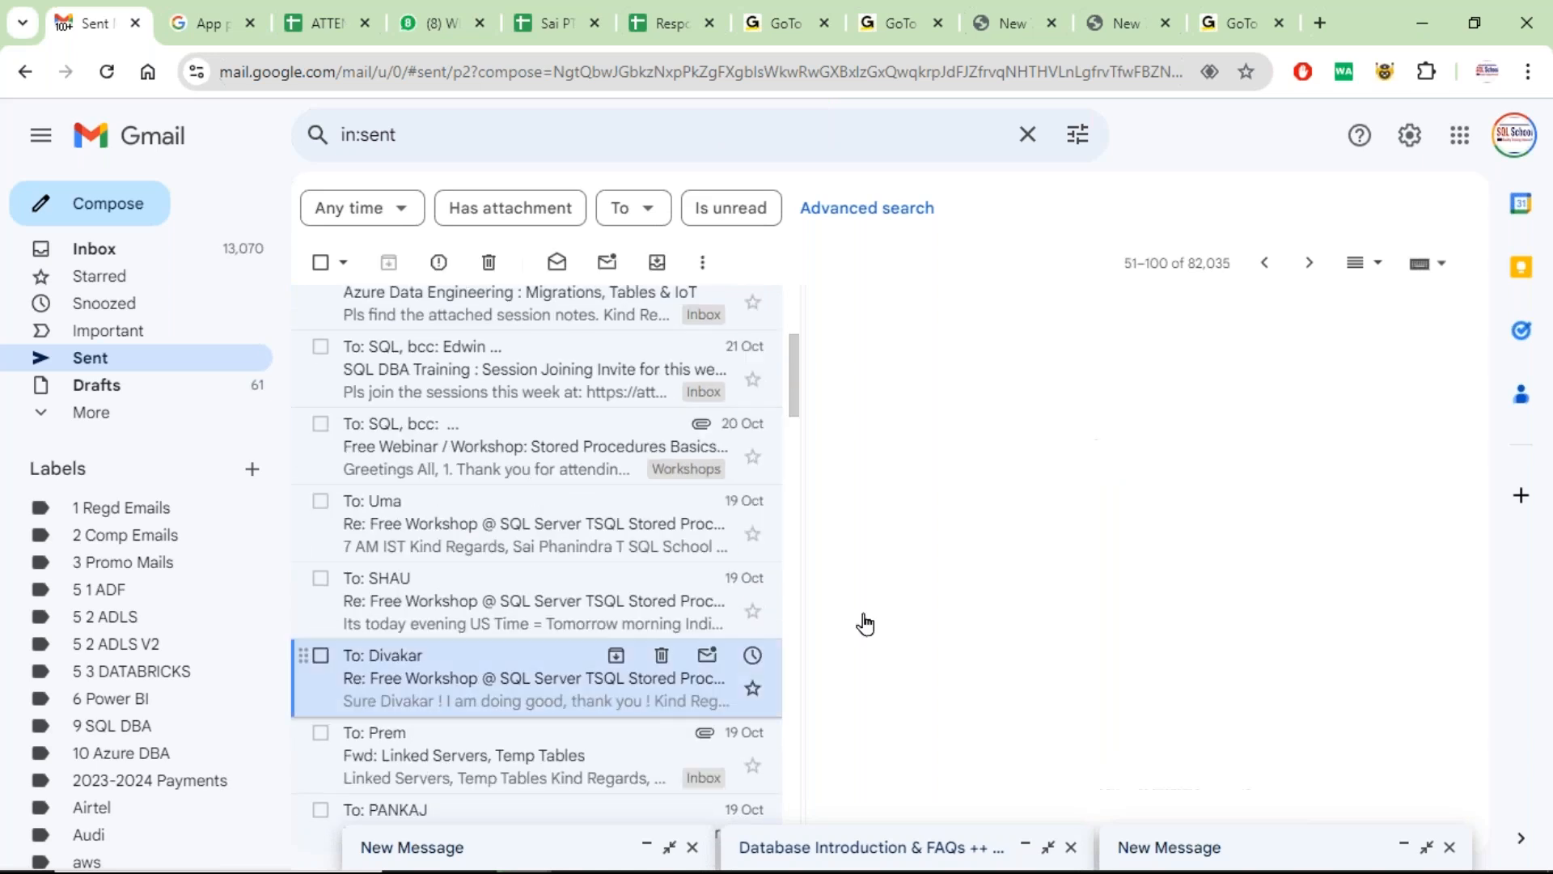
pyautogui.scroll(-5, 1144, 572)
pyautogui.scroll(-2, 1011, 578)
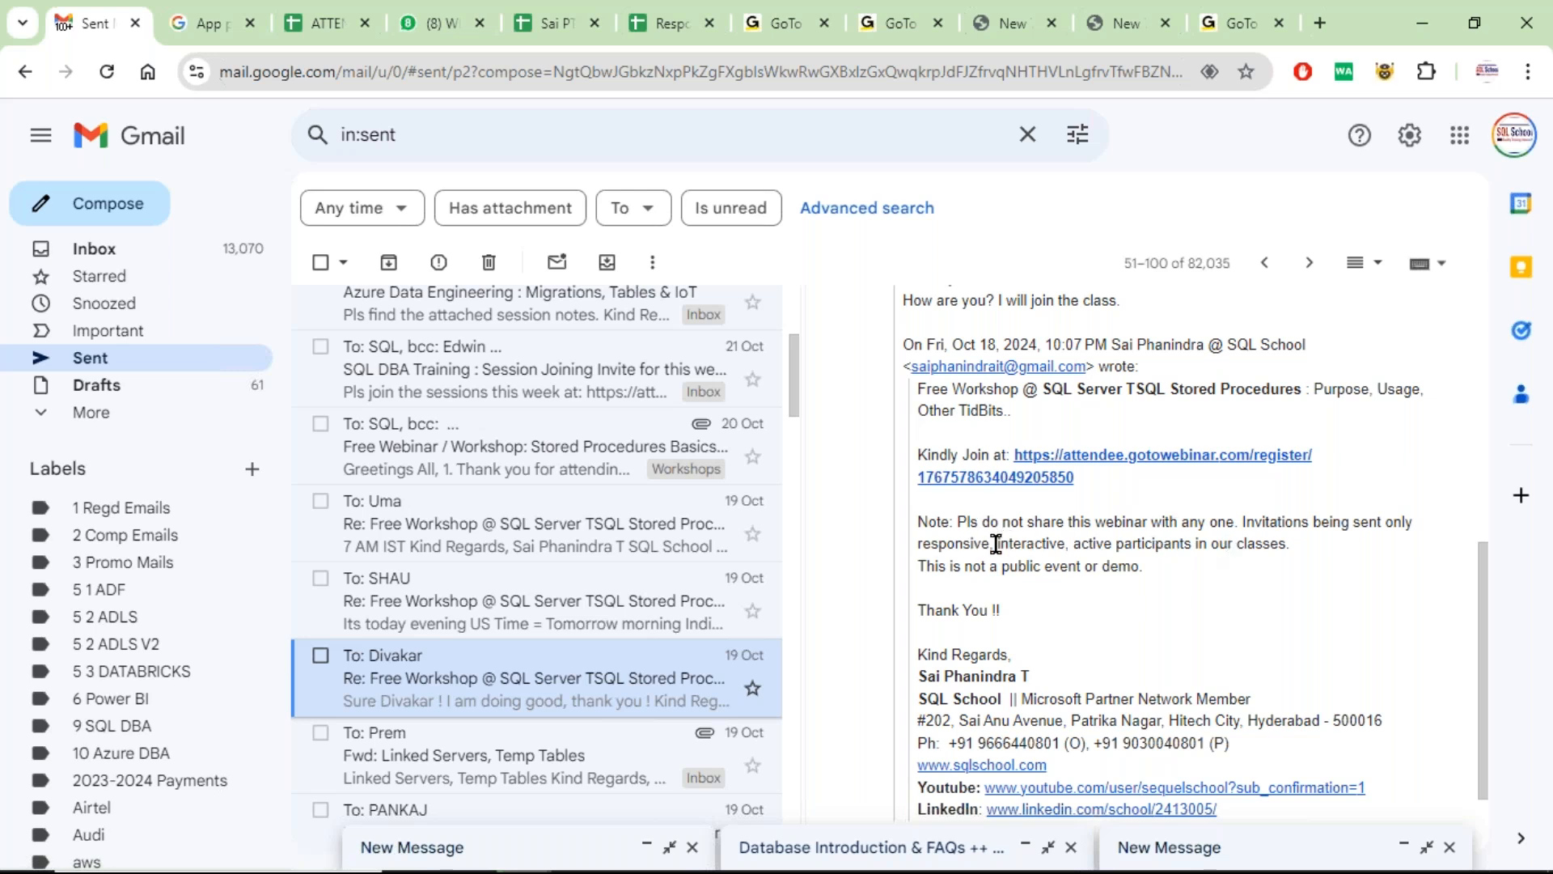
pyautogui.doubleClick(964, 544)
pyautogui.doubleClick(1028, 544)
pyautogui.doubleClick(1089, 544)
pyautogui.moveTo(1198, 543); pyautogui.dragTo(1288, 542)
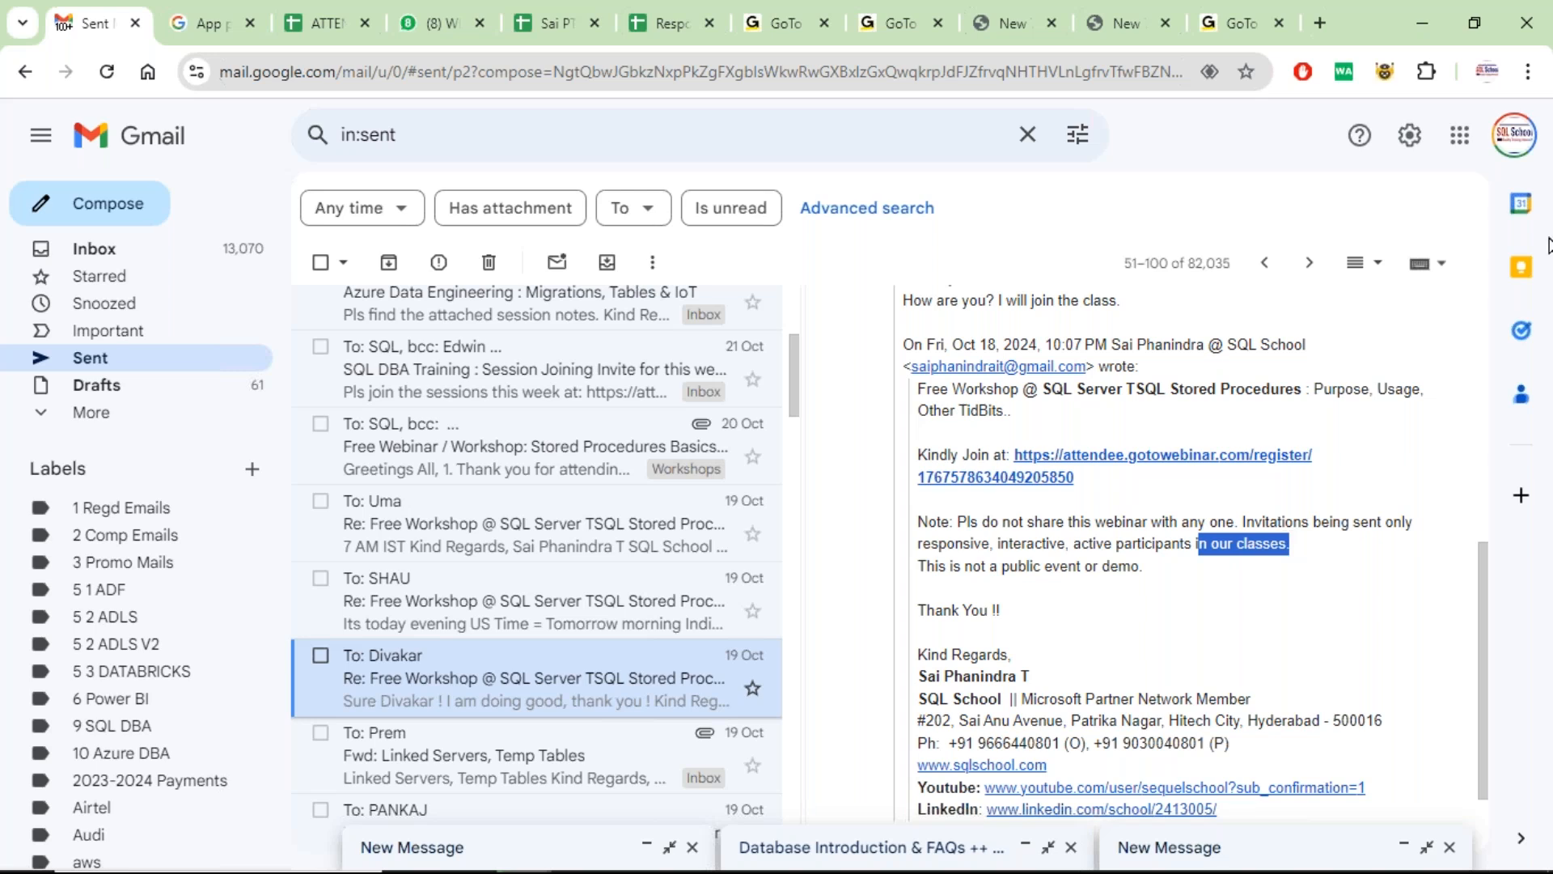
pyautogui.click(1432, 13)
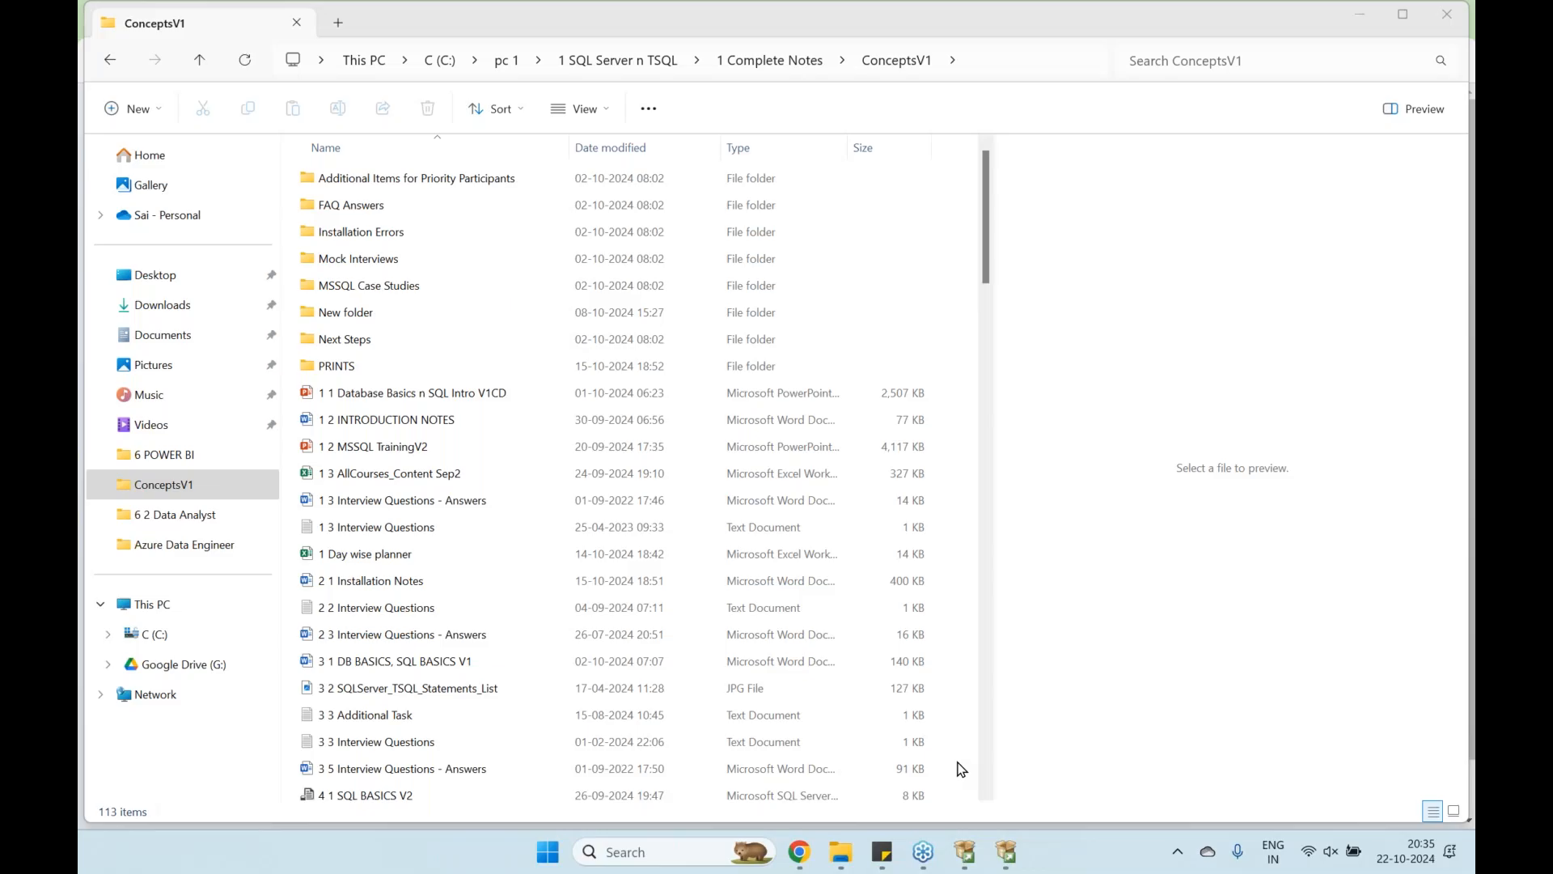
# Bring SQL Server Setup back and continue with only Database Engine Services selected
pyautogui.moveTo(1007, 854)
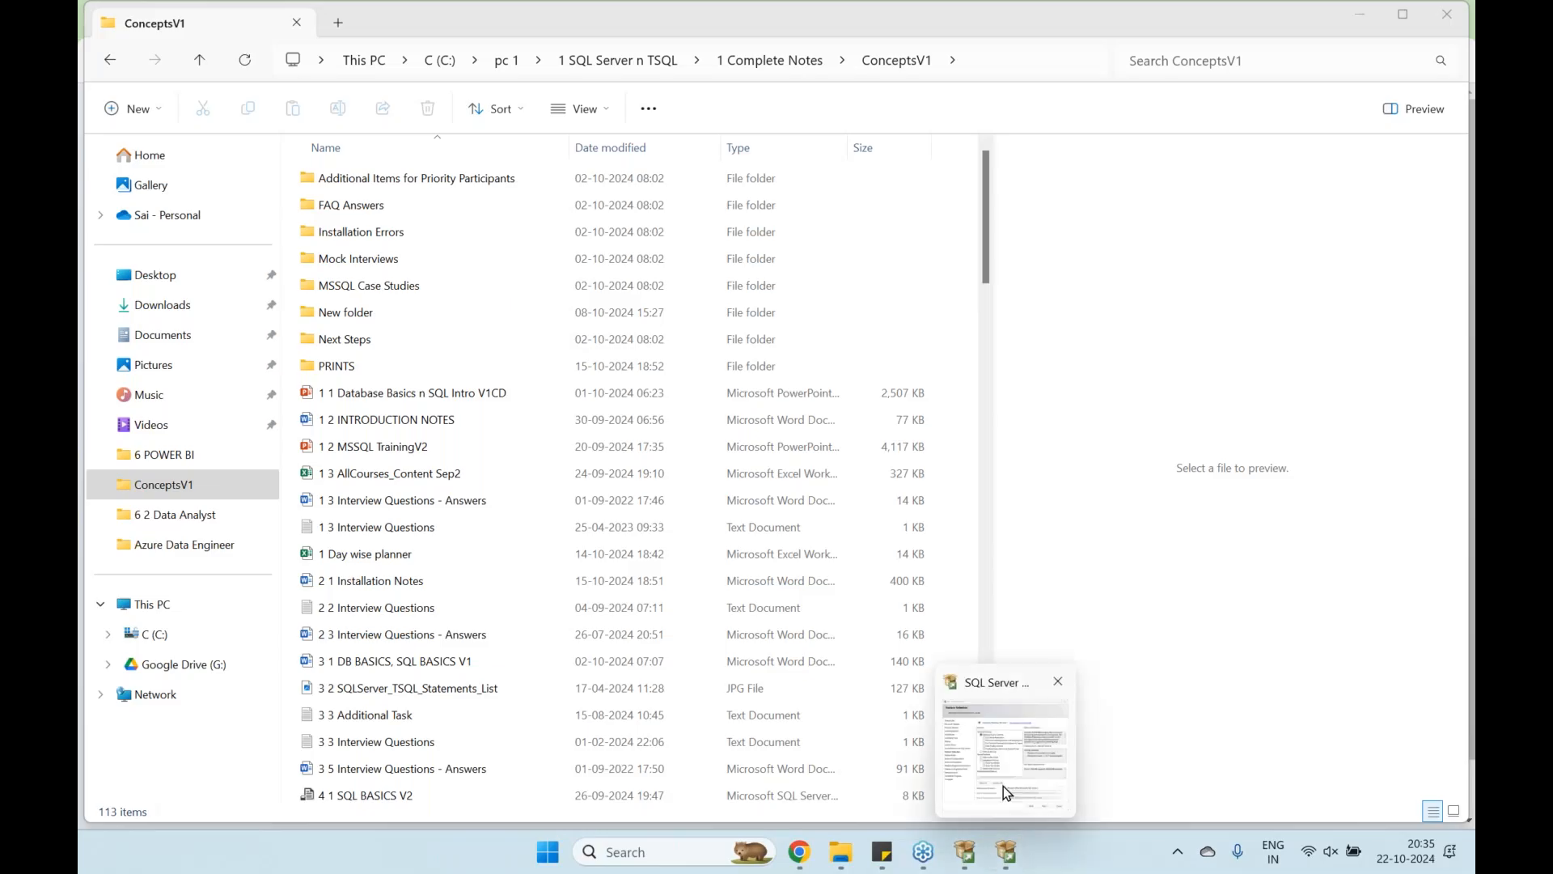
pyautogui.click(1008, 793)
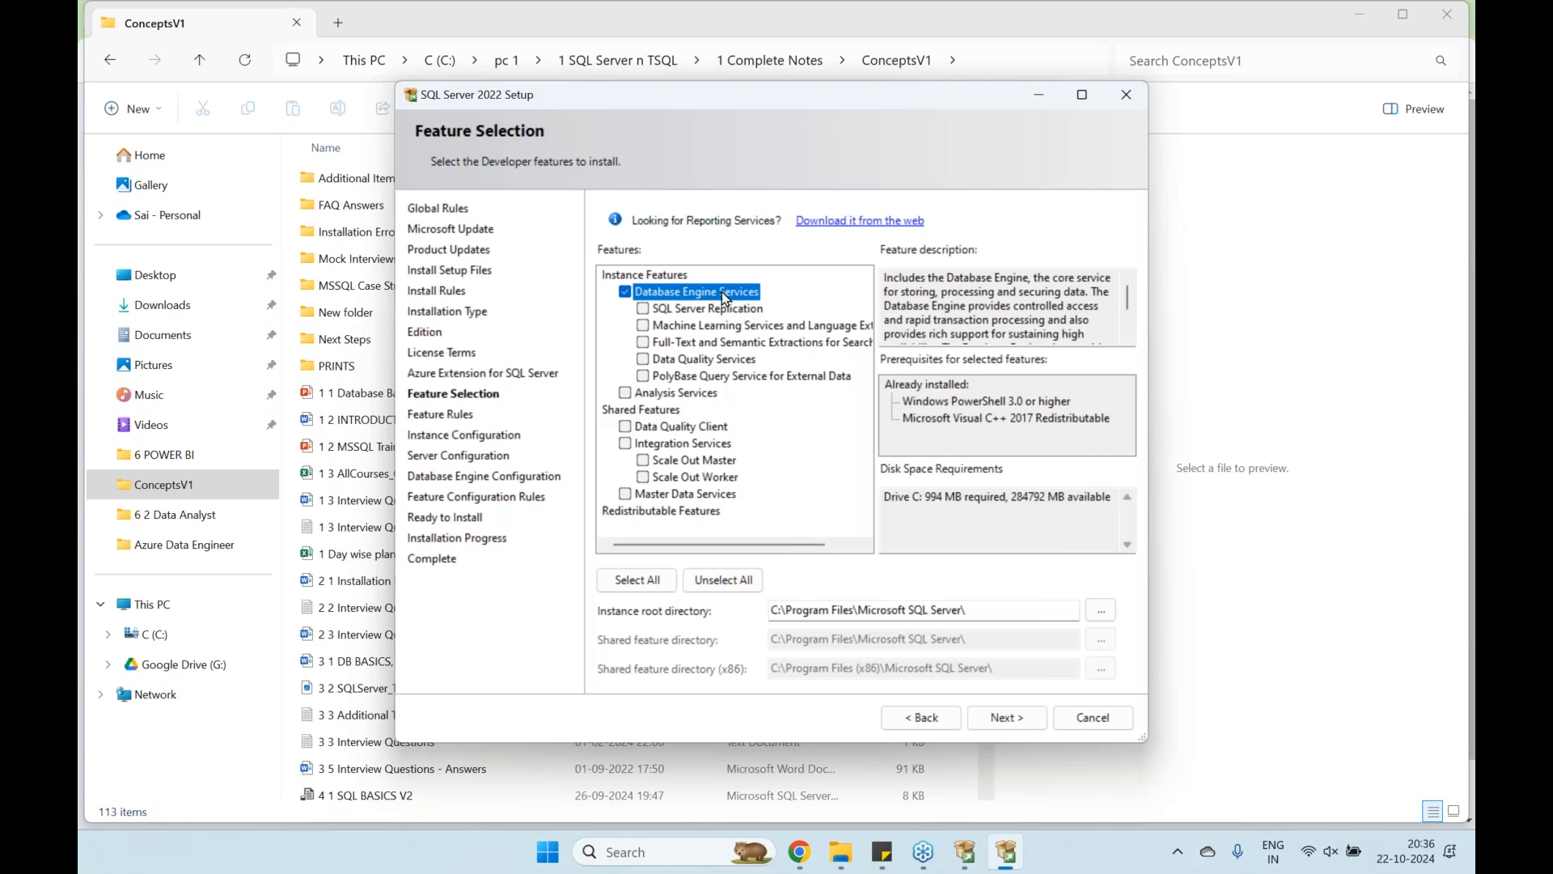
pyautogui.click(1001, 720)
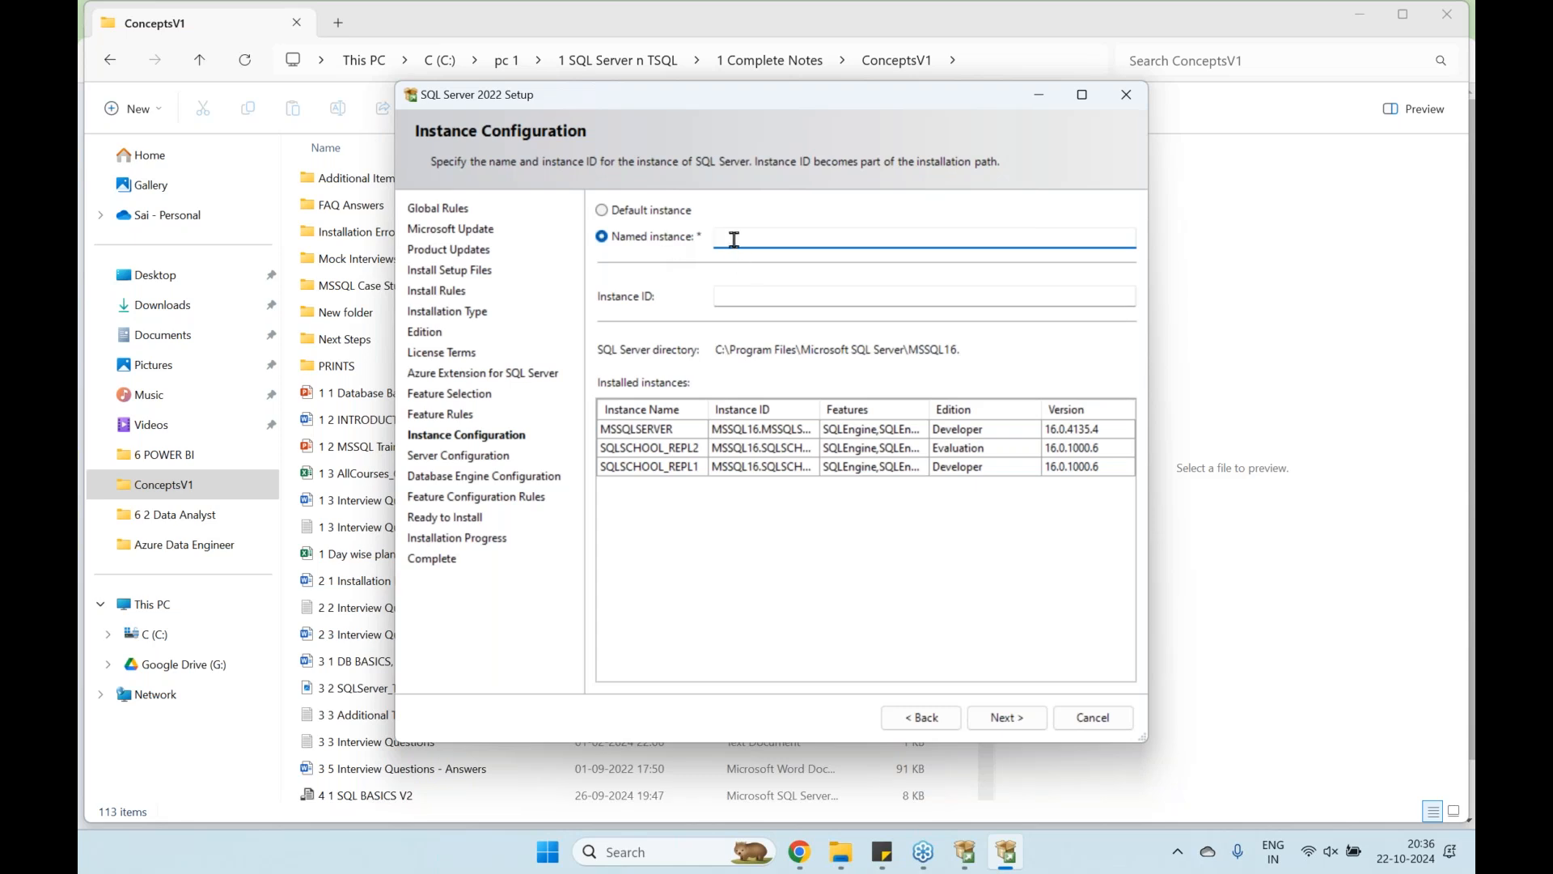
# Try the instance name SQLSCHOOL_LOCAL, then go back and toggle between default and named instance
pyautogui.write('SQLSCHOOL_LOCALL')
pyautogui.press('BackSpace')
pyautogui.click(1024, 726)
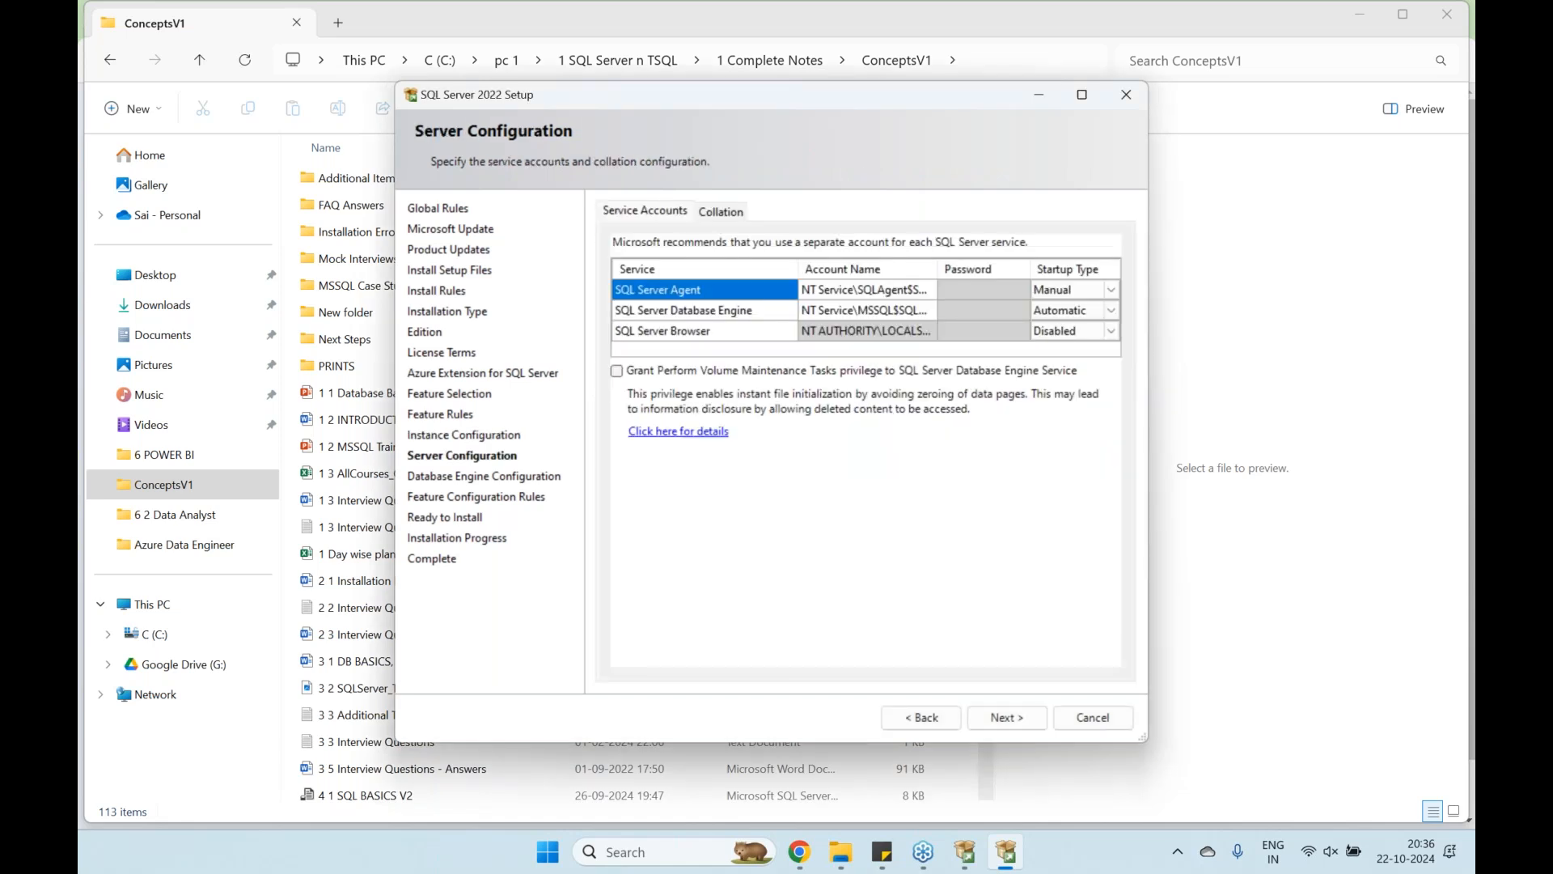
pyautogui.click(919, 717)
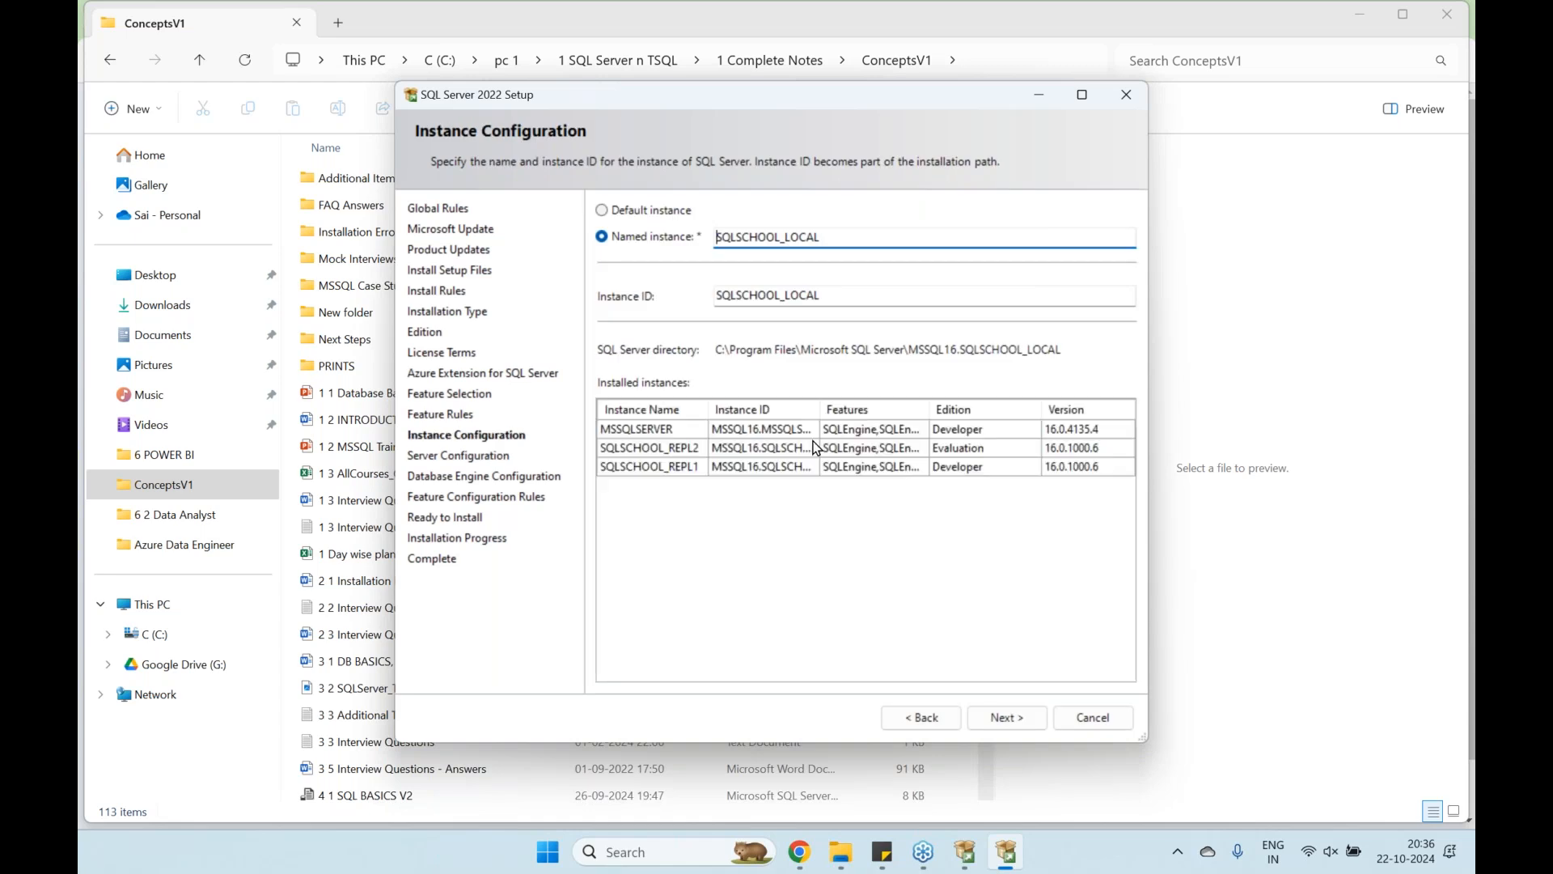
pyautogui.click(636, 210)
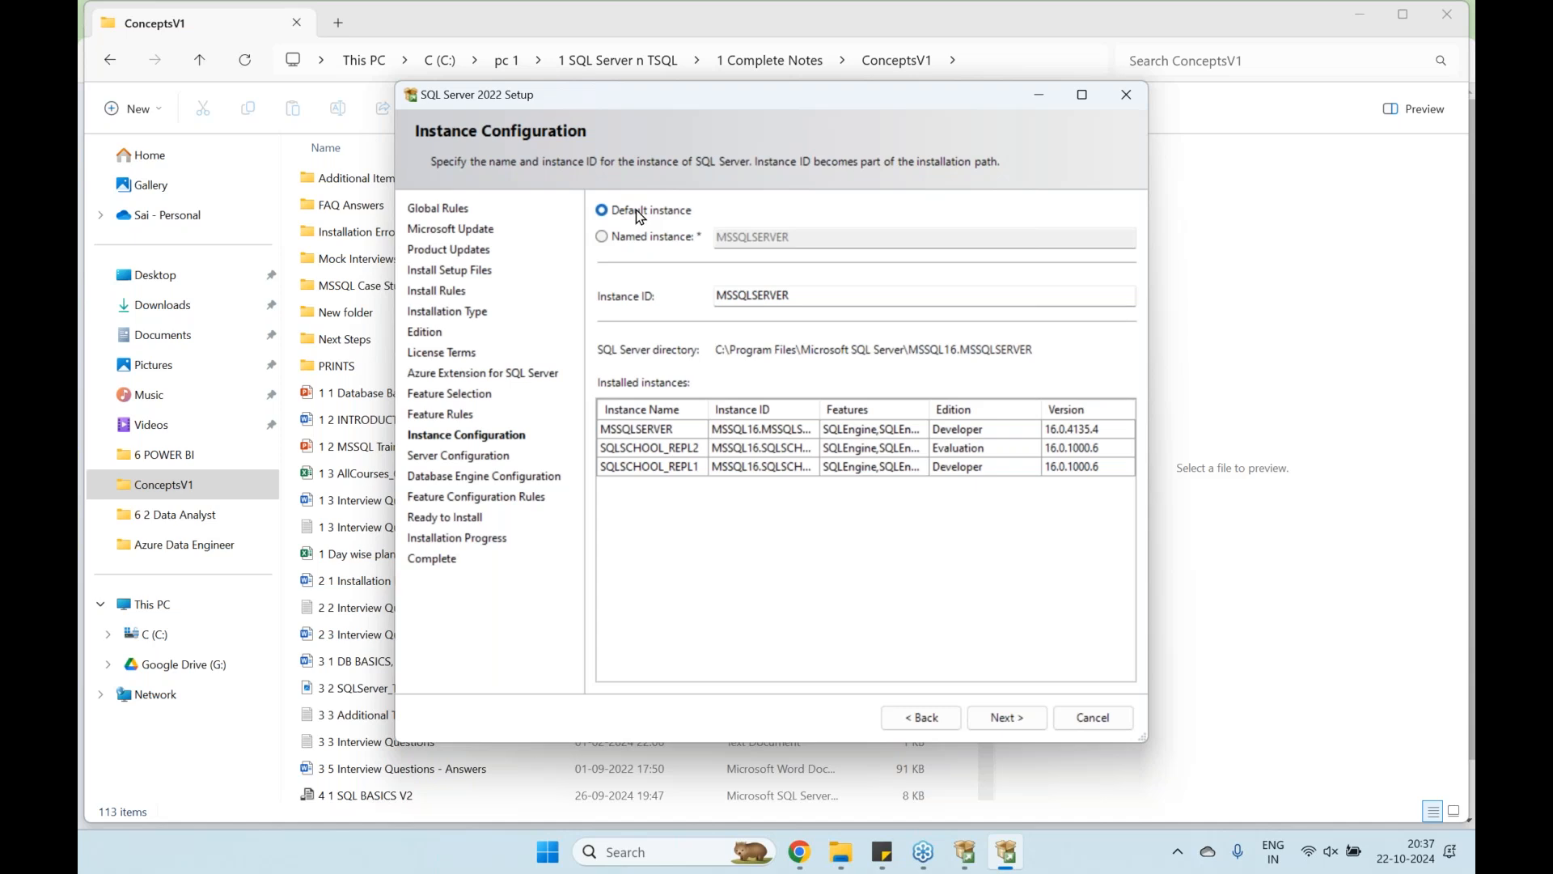
pyautogui.click(634, 235)
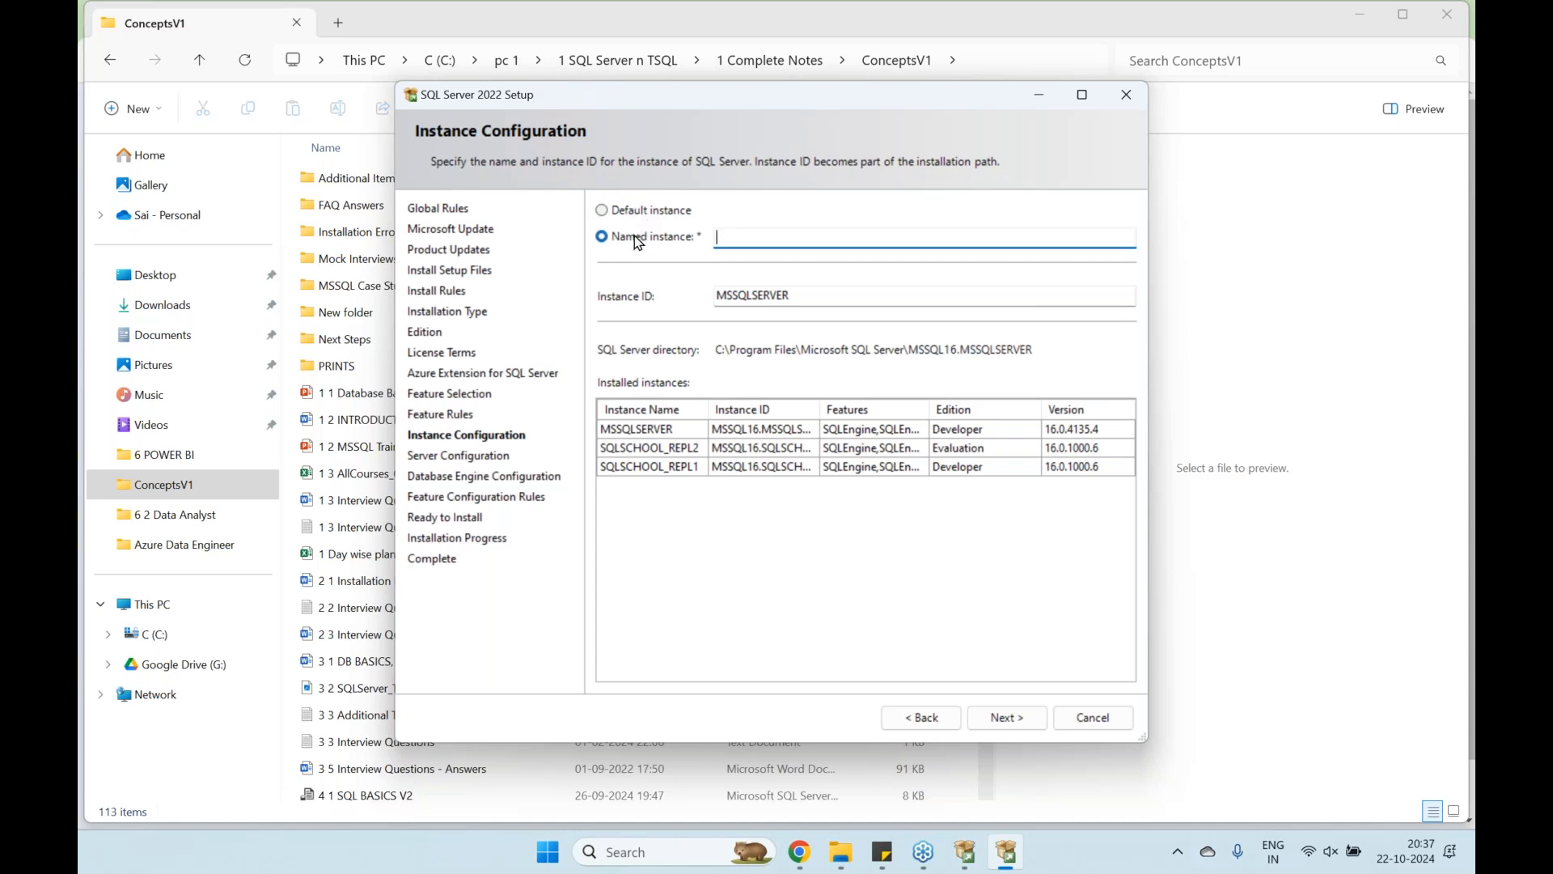
# Name the instance SQLSCHOOL_LAB and keep the default service accounts
pyautogui.write('SQLSCHOOL_LAB')
pyautogui.click(1008, 717)
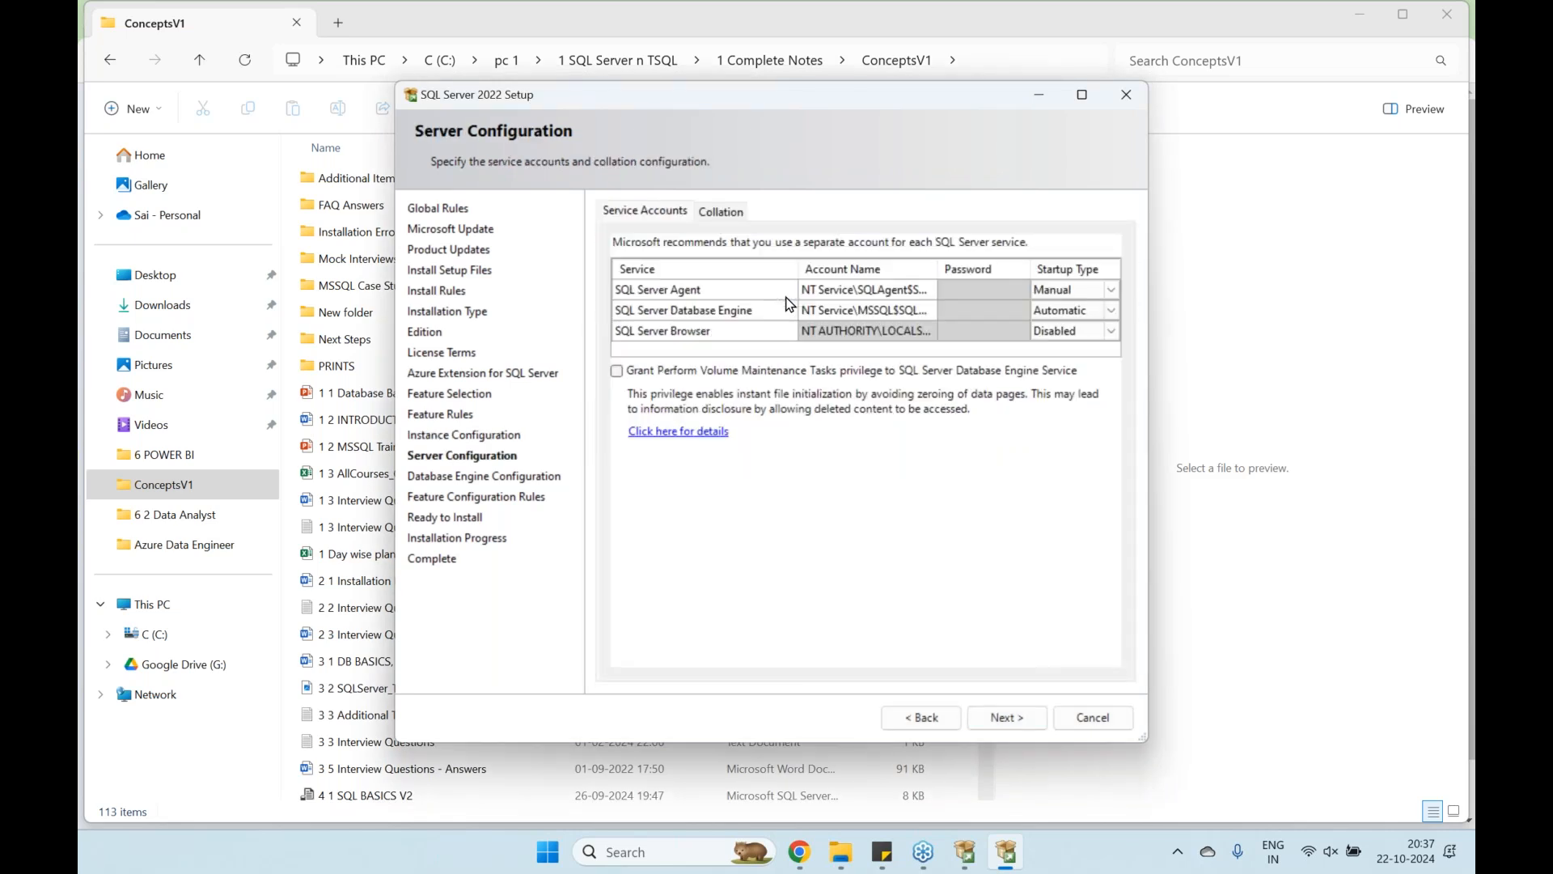
pyautogui.click(1003, 720)
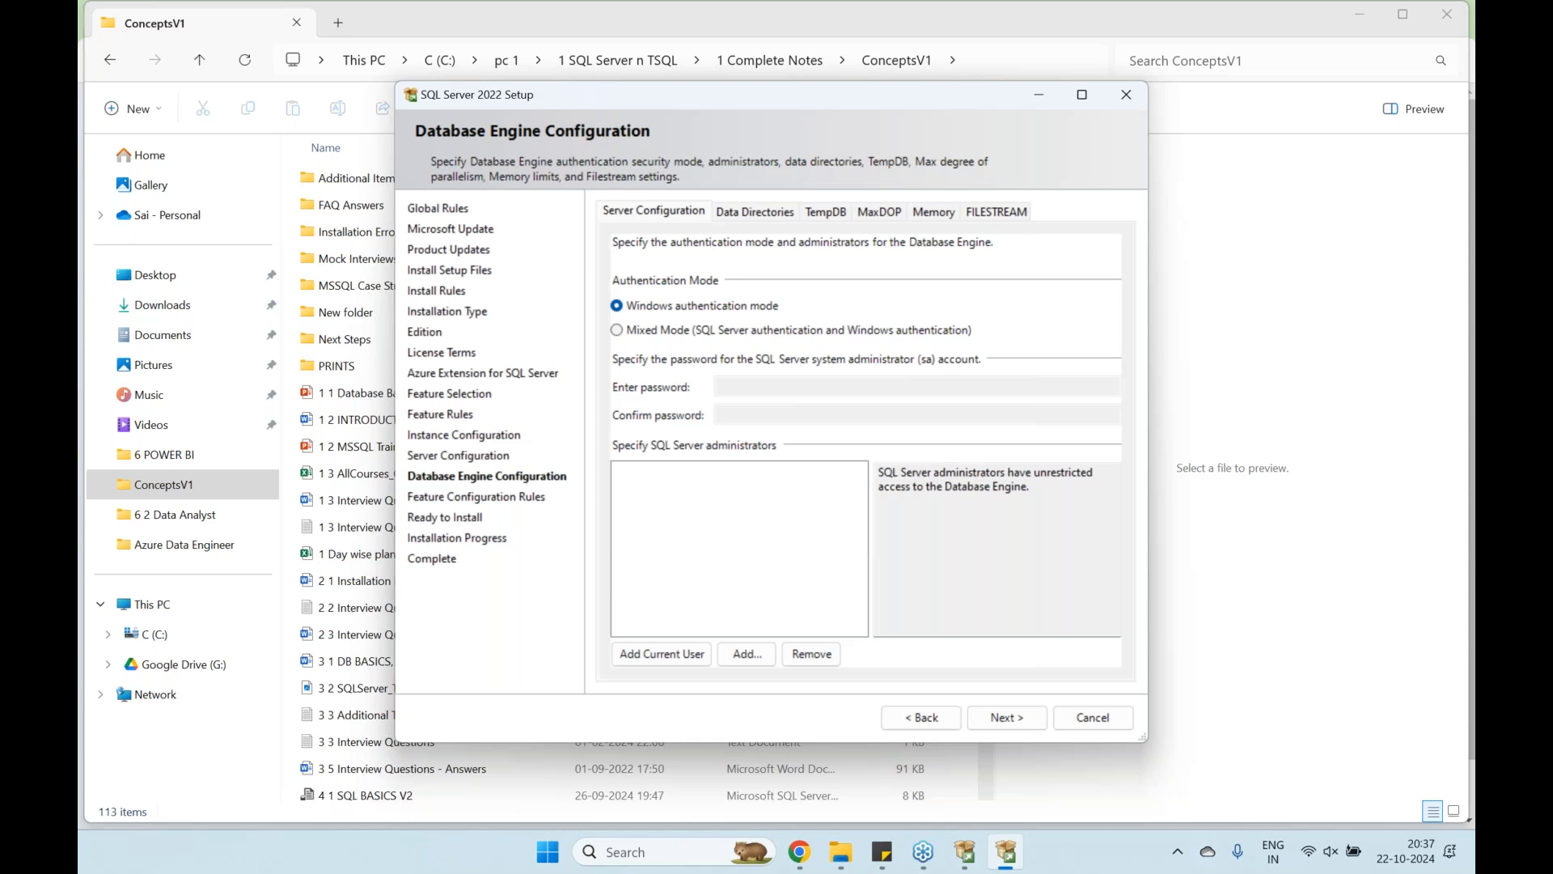
# Add the current Windows user as a SQL Server administrator
pyautogui.click(665, 654)
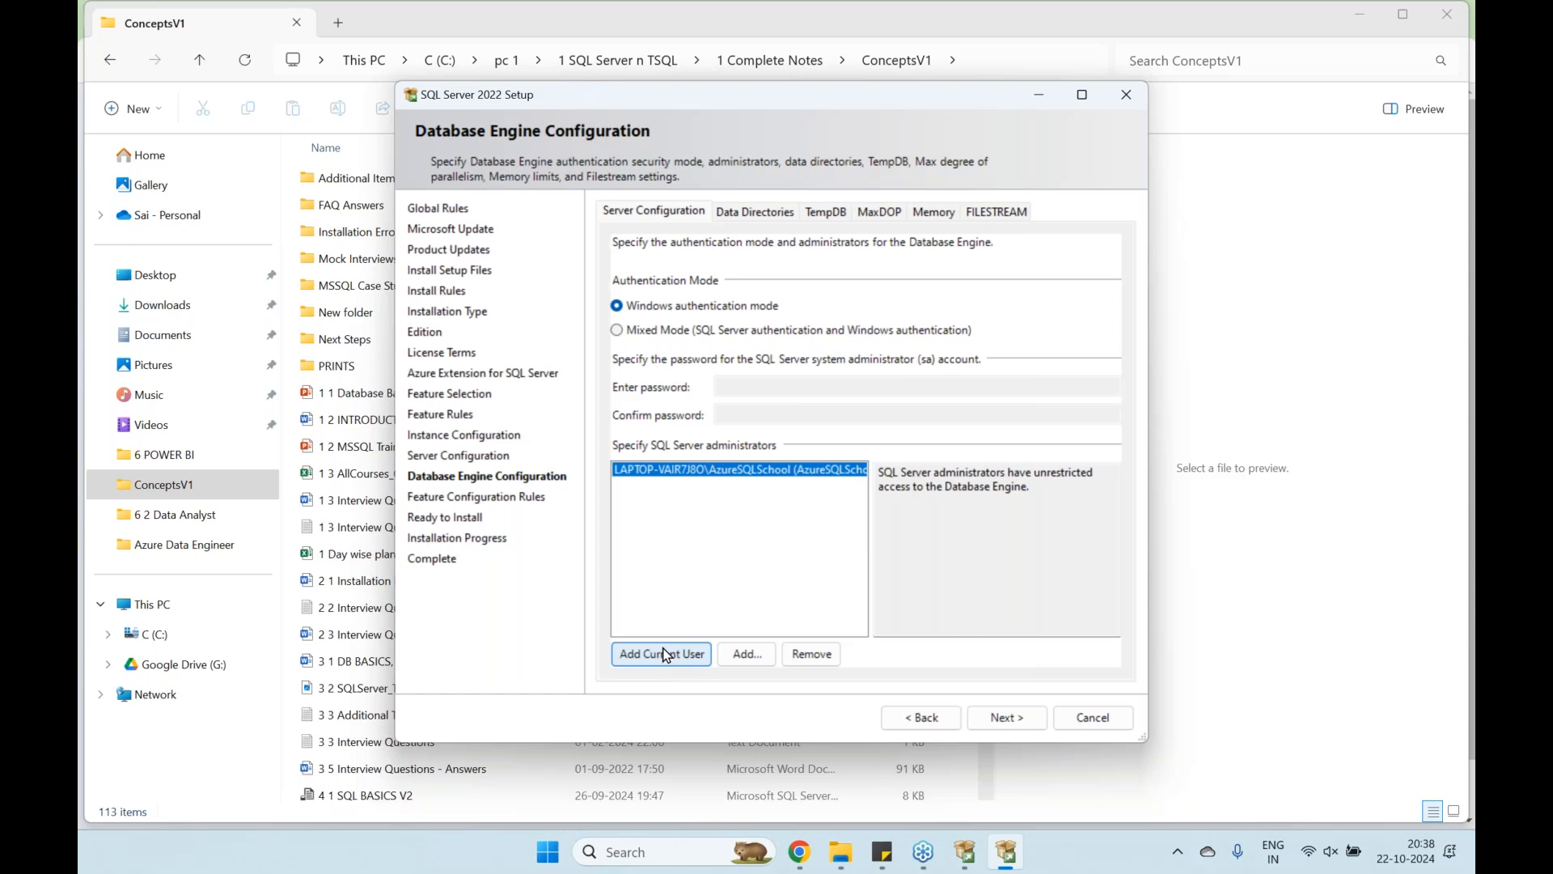
# Choose Mixed Mode authentication and enter and confirm the sa account password
pyautogui.click(662, 331)
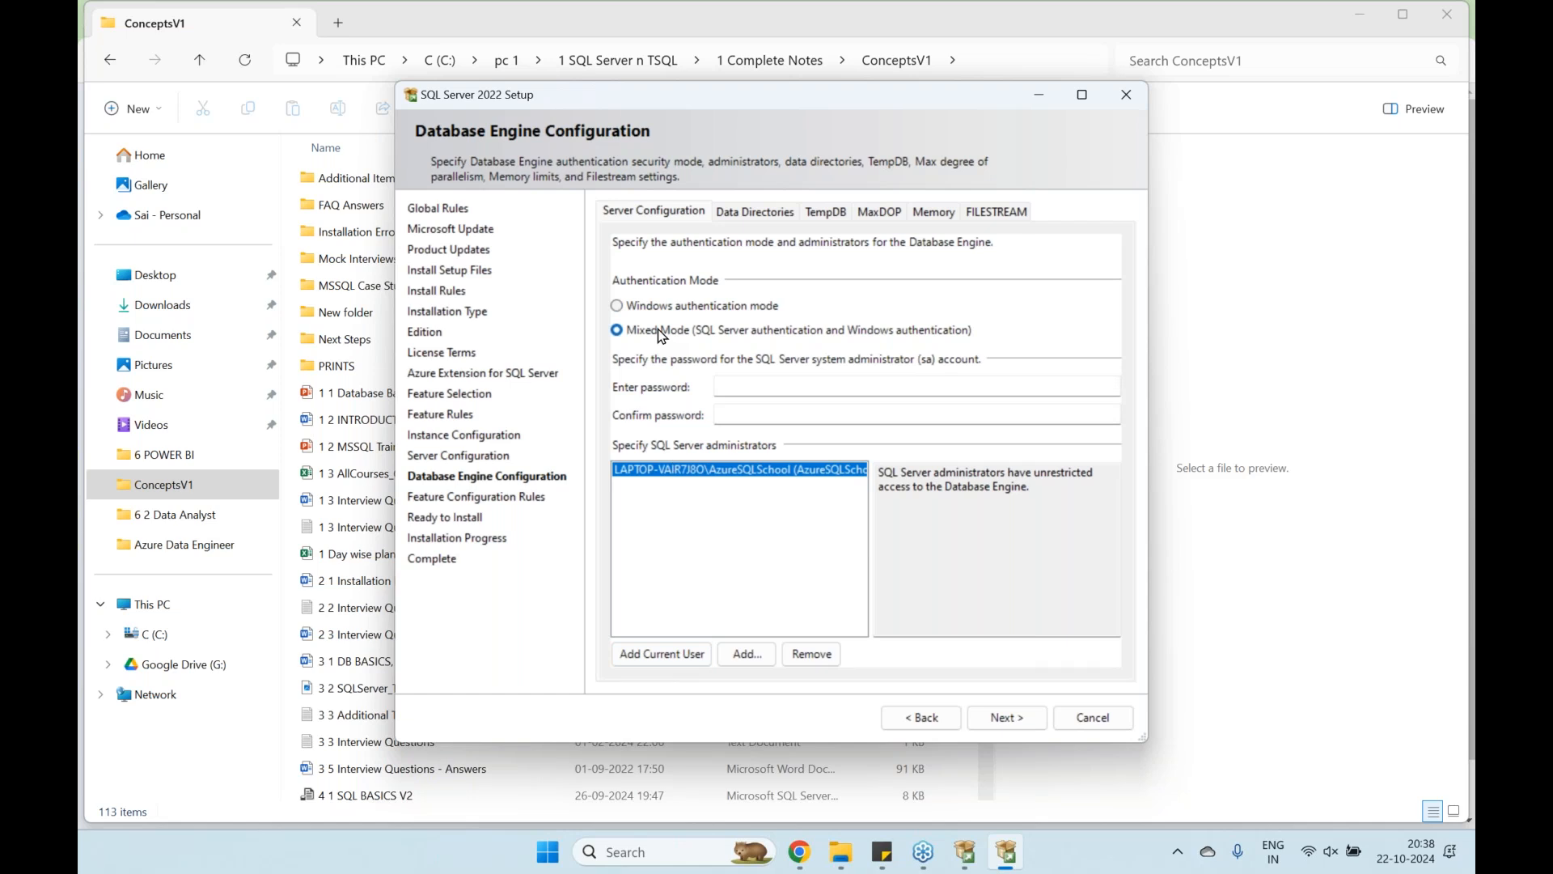
pyautogui.click(745, 386)
pyautogui.press('capslock')
pyautogui.write('1234')
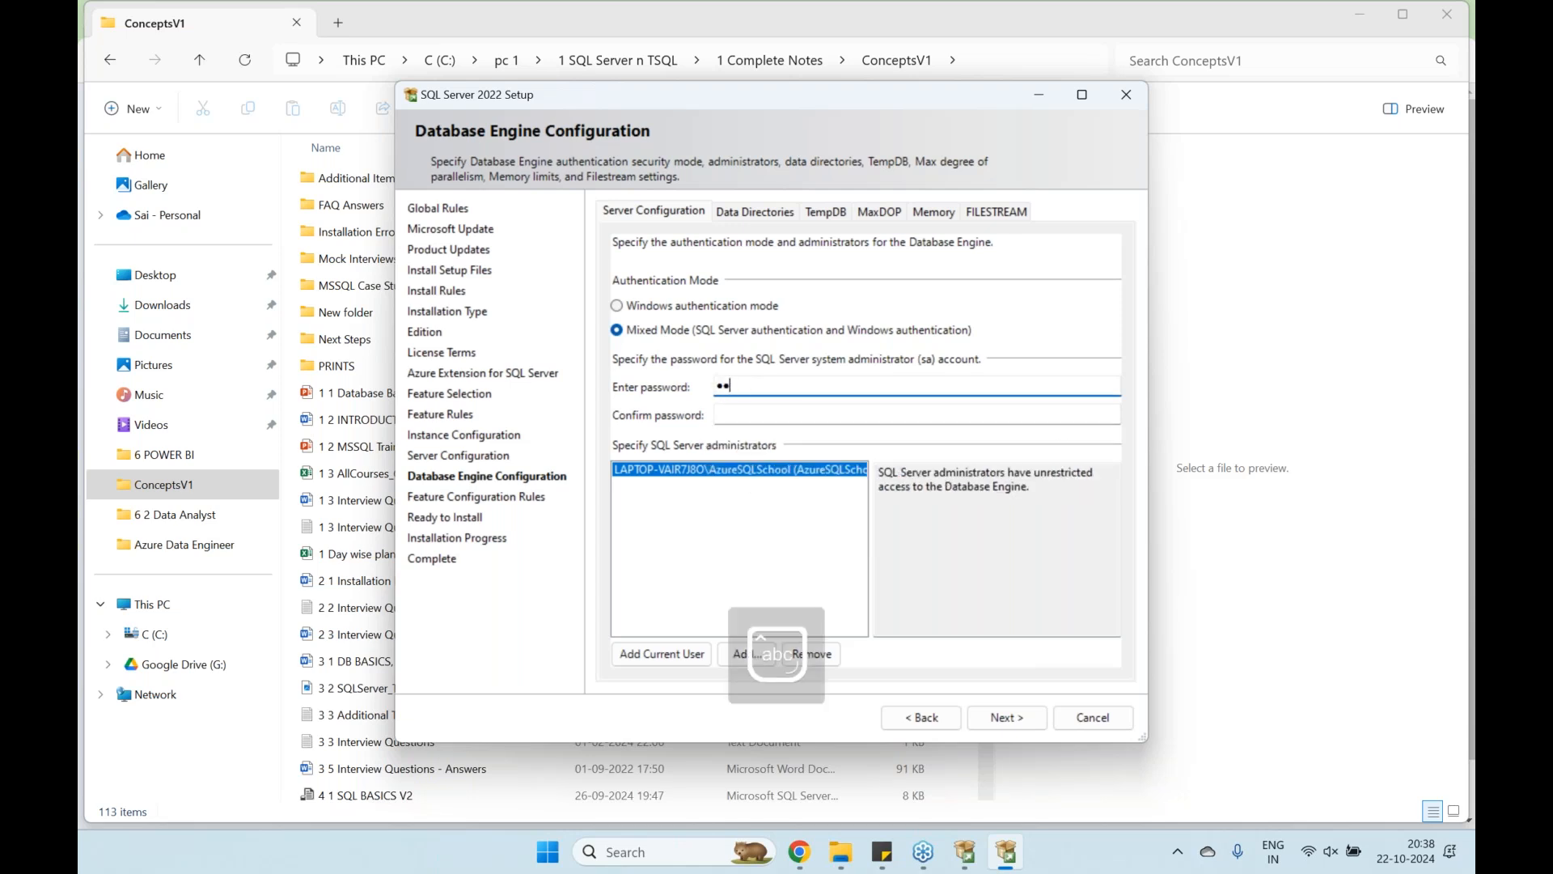
pyautogui.write('56789')
pyautogui.press('Tab')
pyautogui.write('12345678')
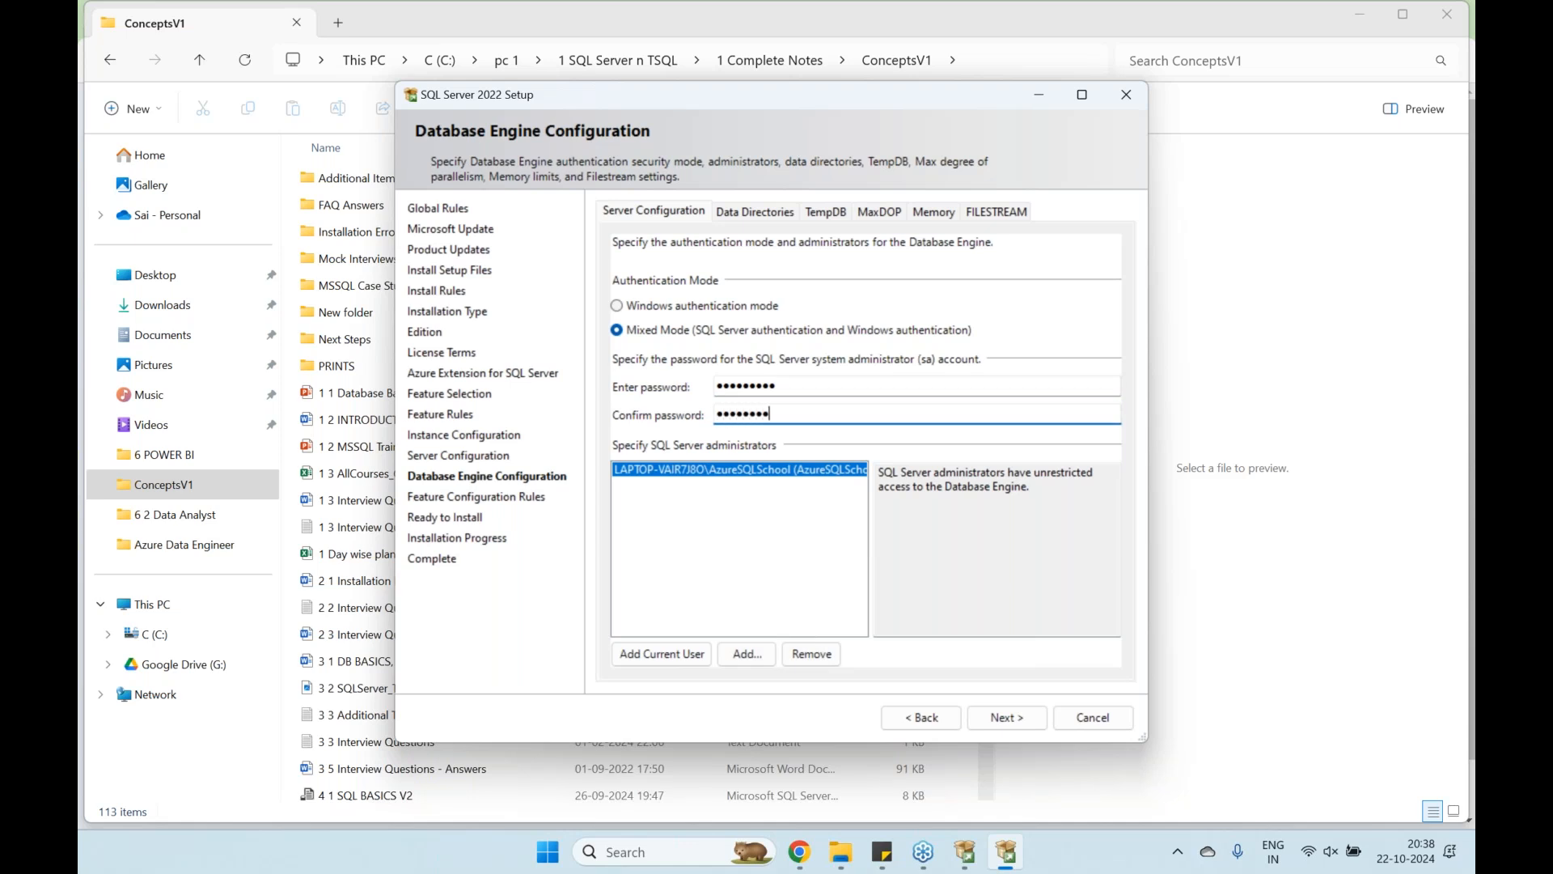
pyautogui.write('9')
pyautogui.click(682, 661)
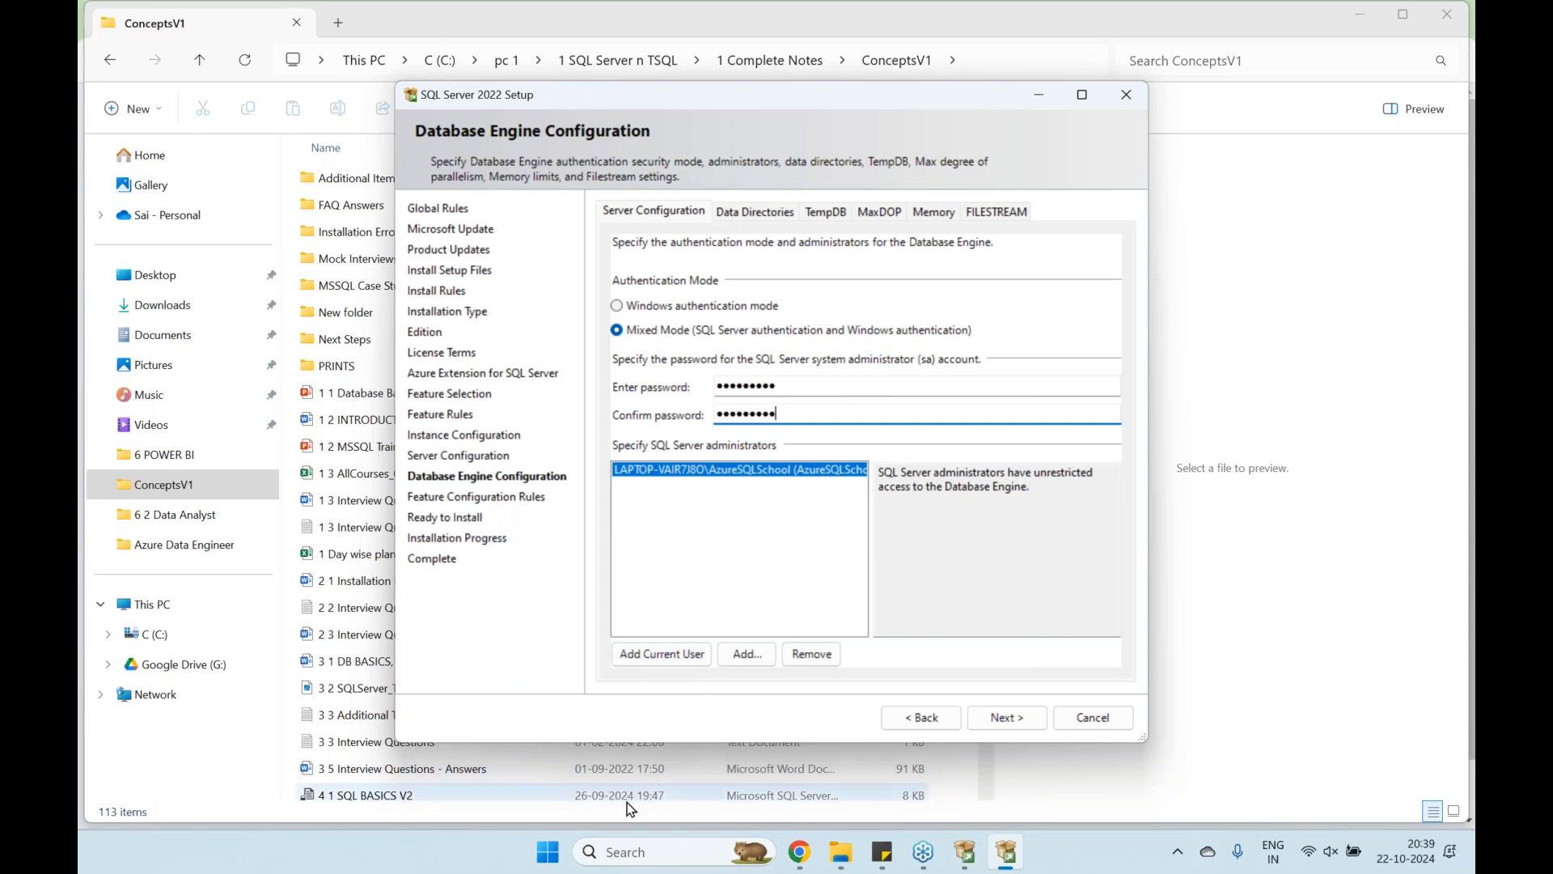
pyautogui.click(567, 853)
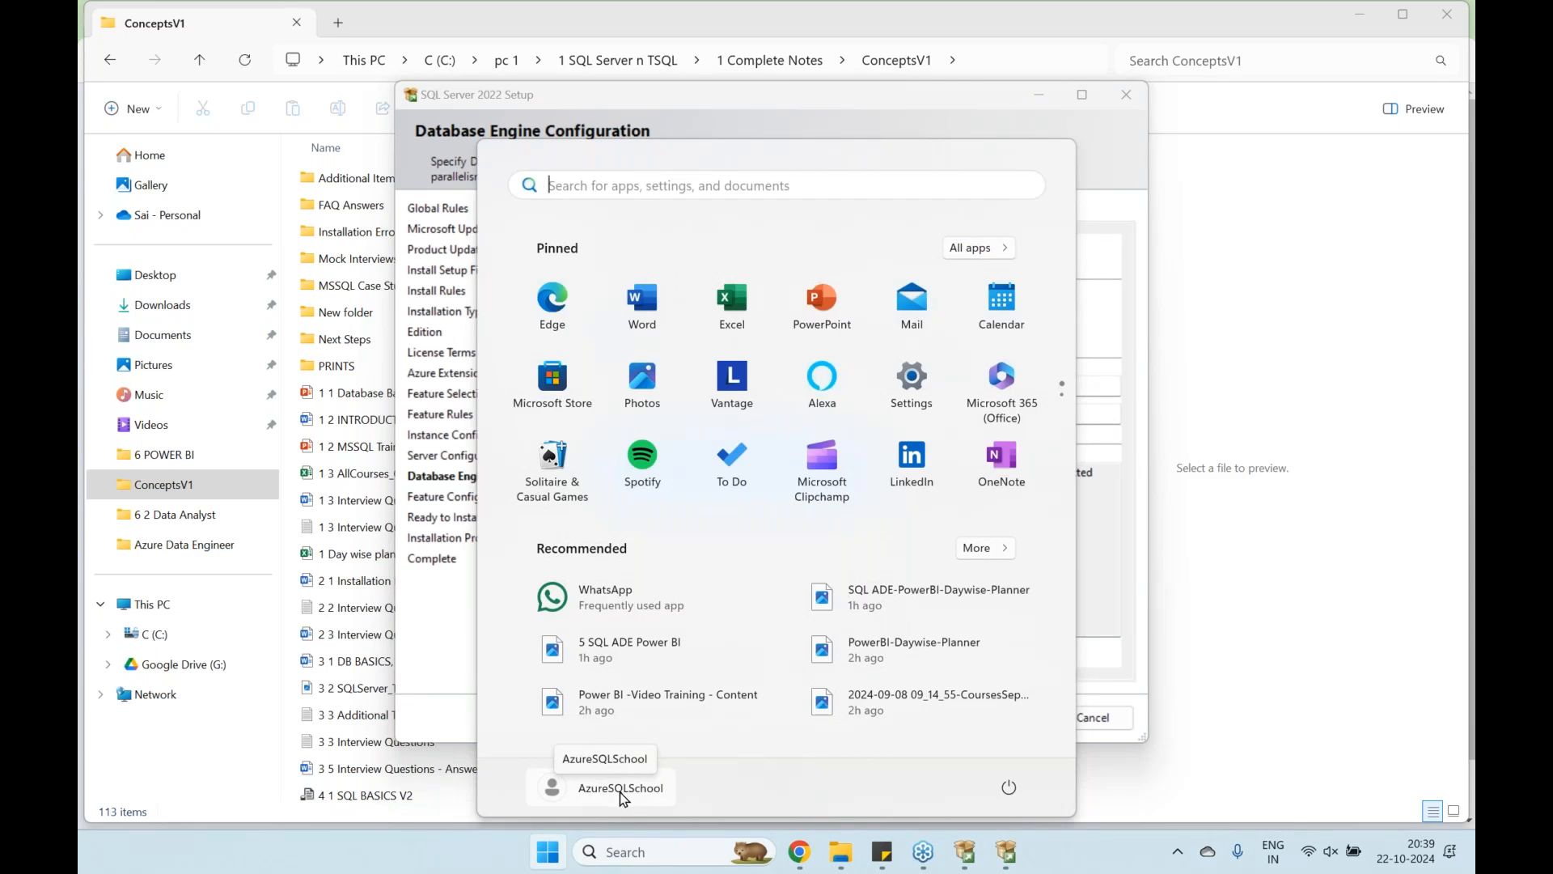
pyautogui.click(441, 643)
pyautogui.click(809, 481)
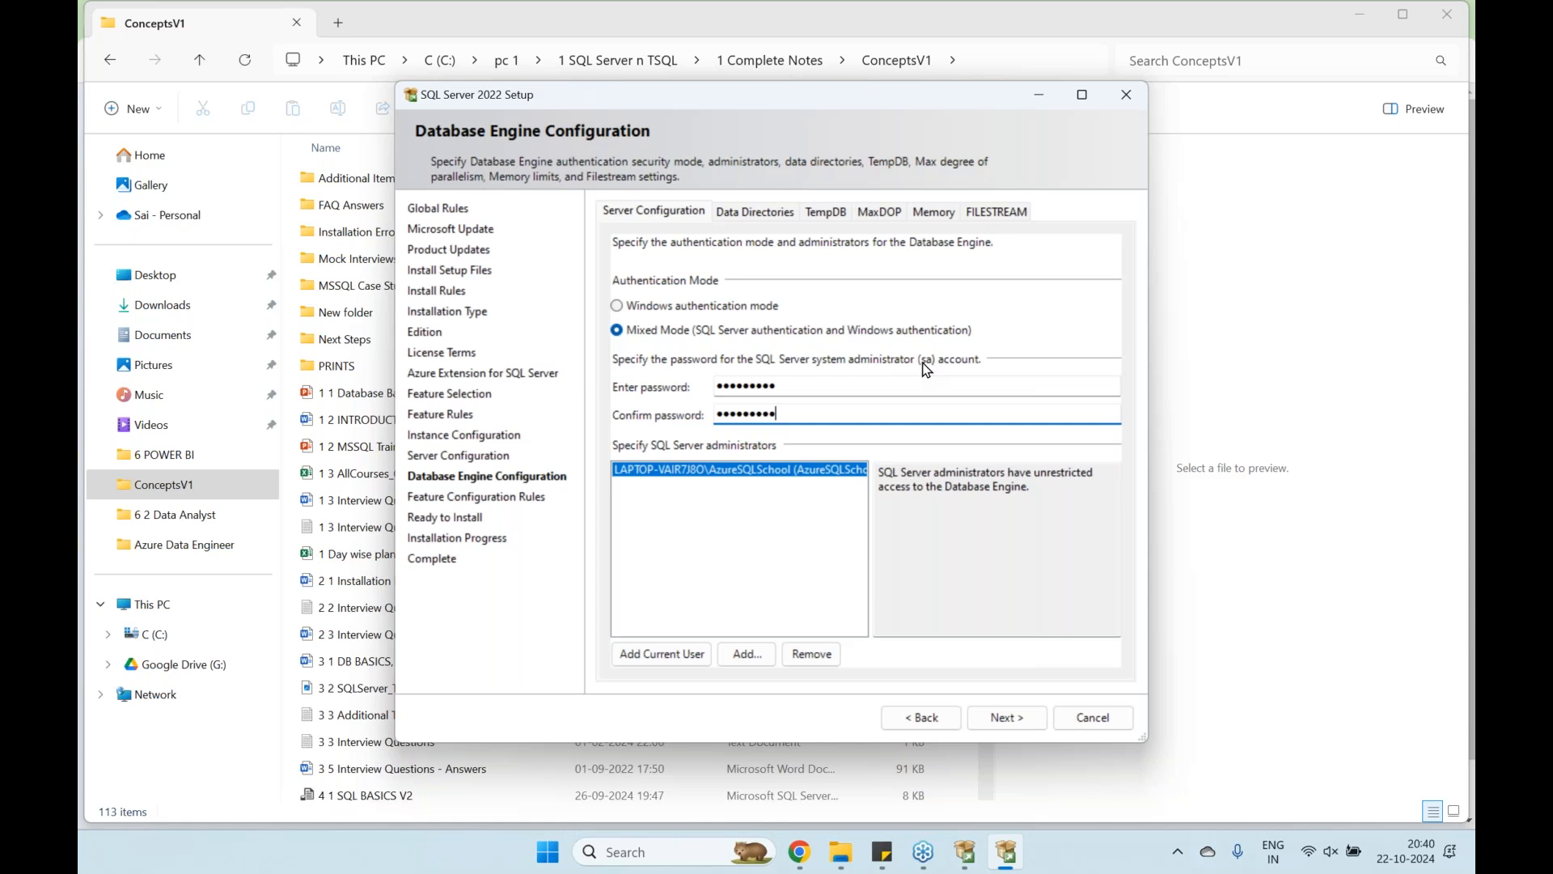
pyautogui.click(1021, 716)
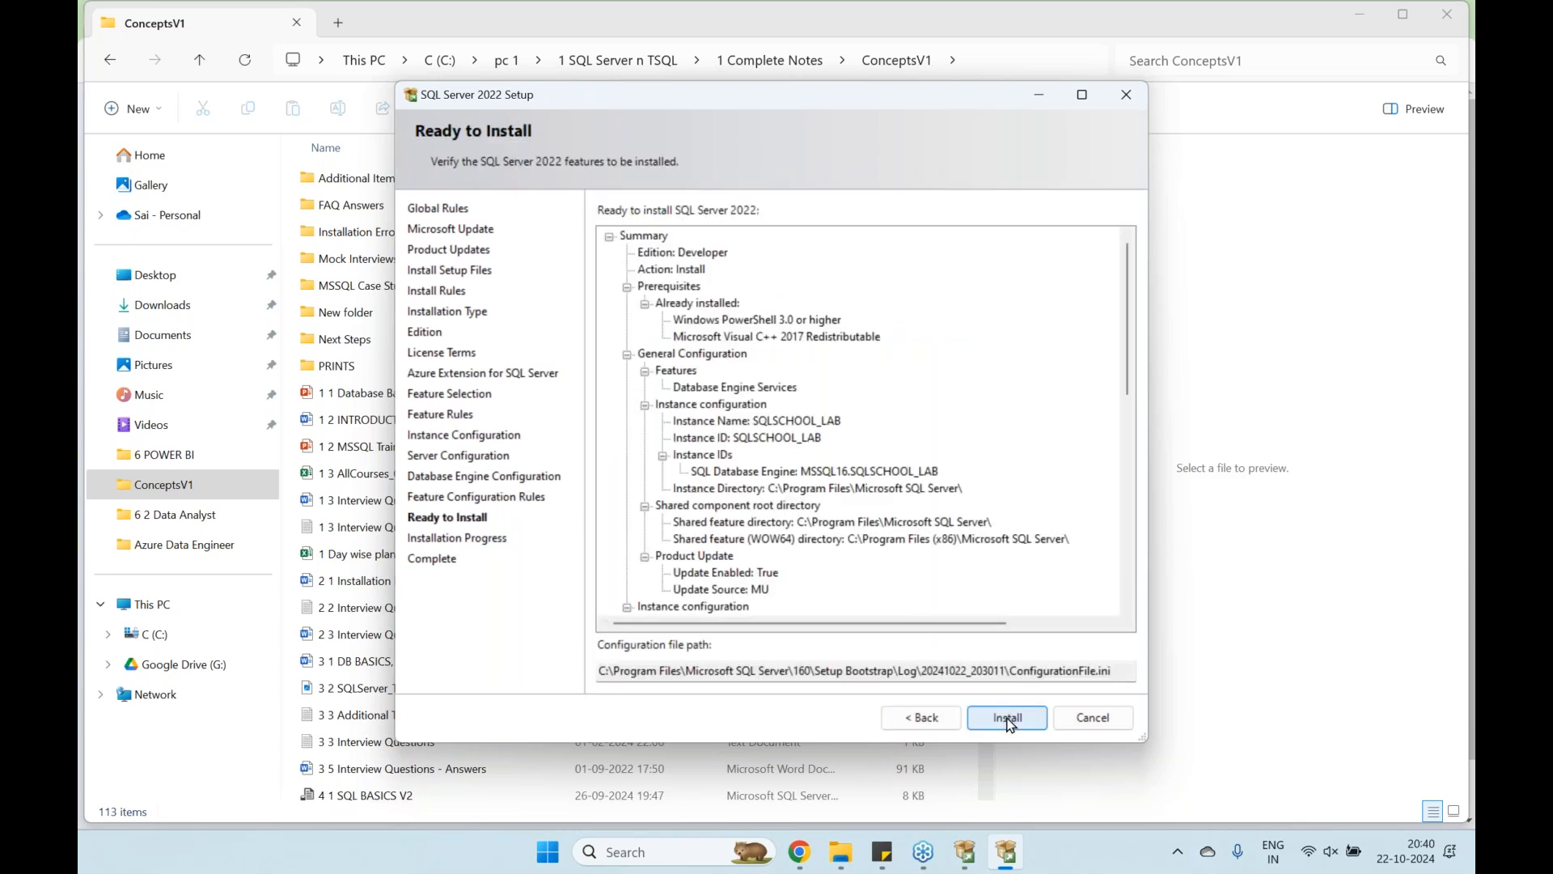
# Cancel setup at Ready to Install, confirm quitting, and show the C: drive in File Explorer
pyautogui.click(1077, 724)
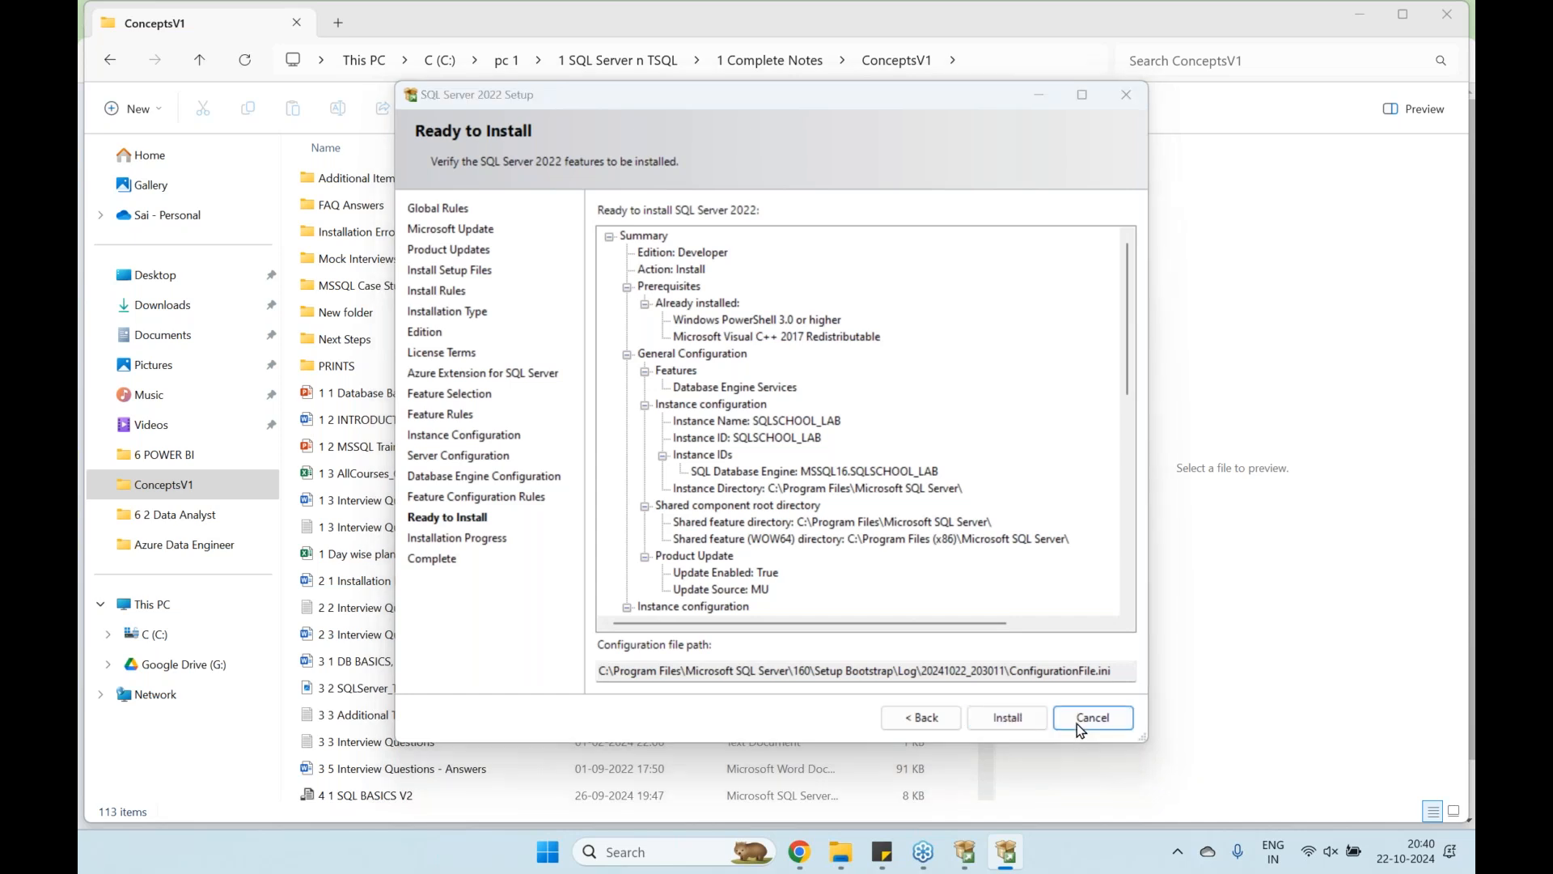
pyautogui.click(838, 491)
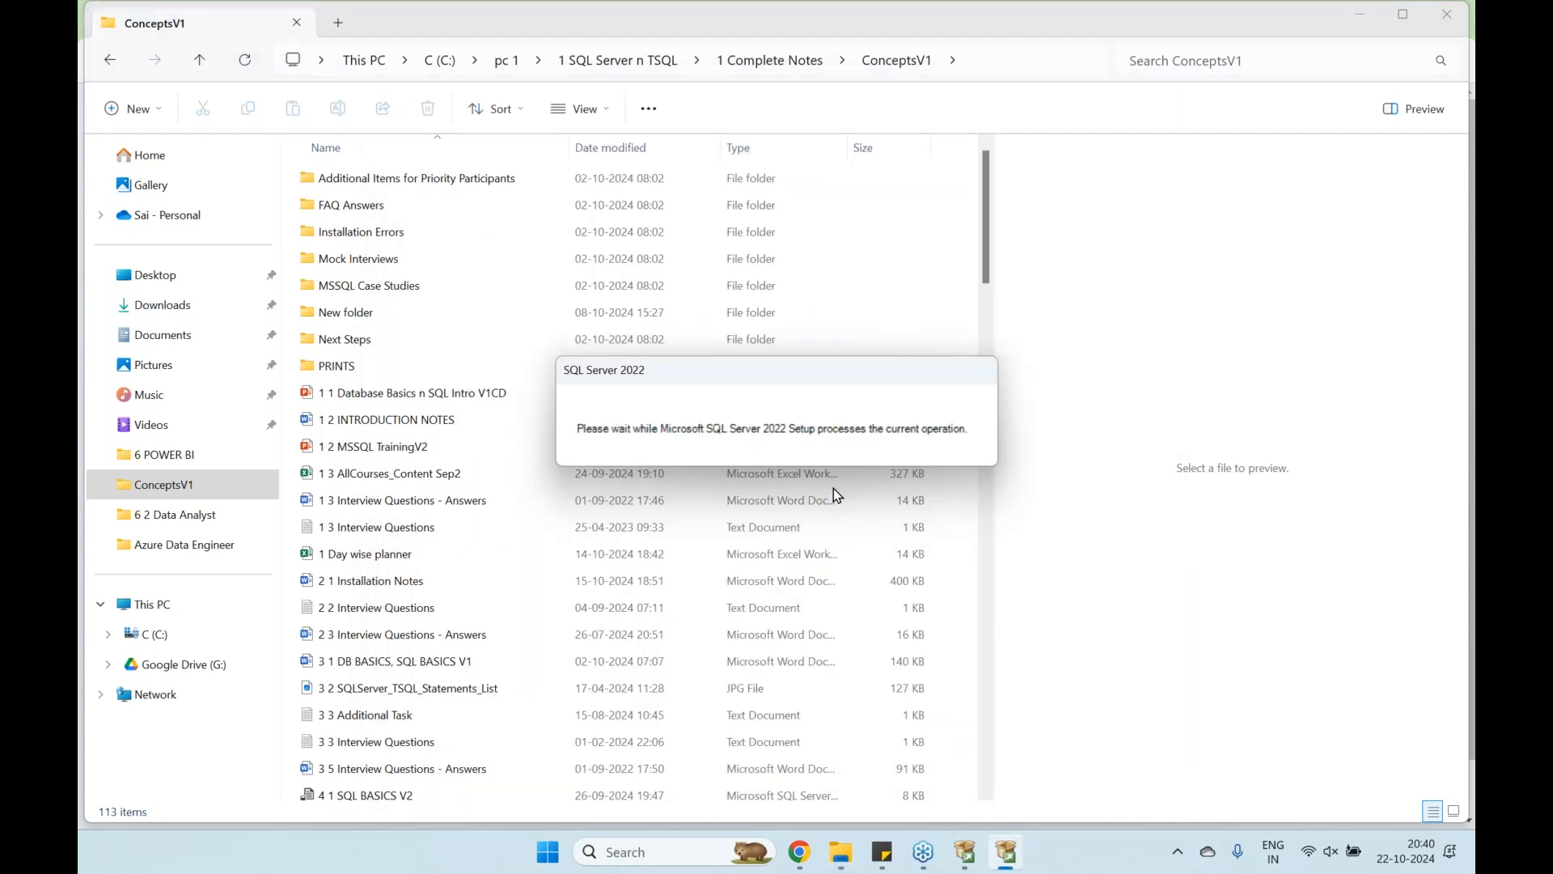
pyautogui.click(150, 635)
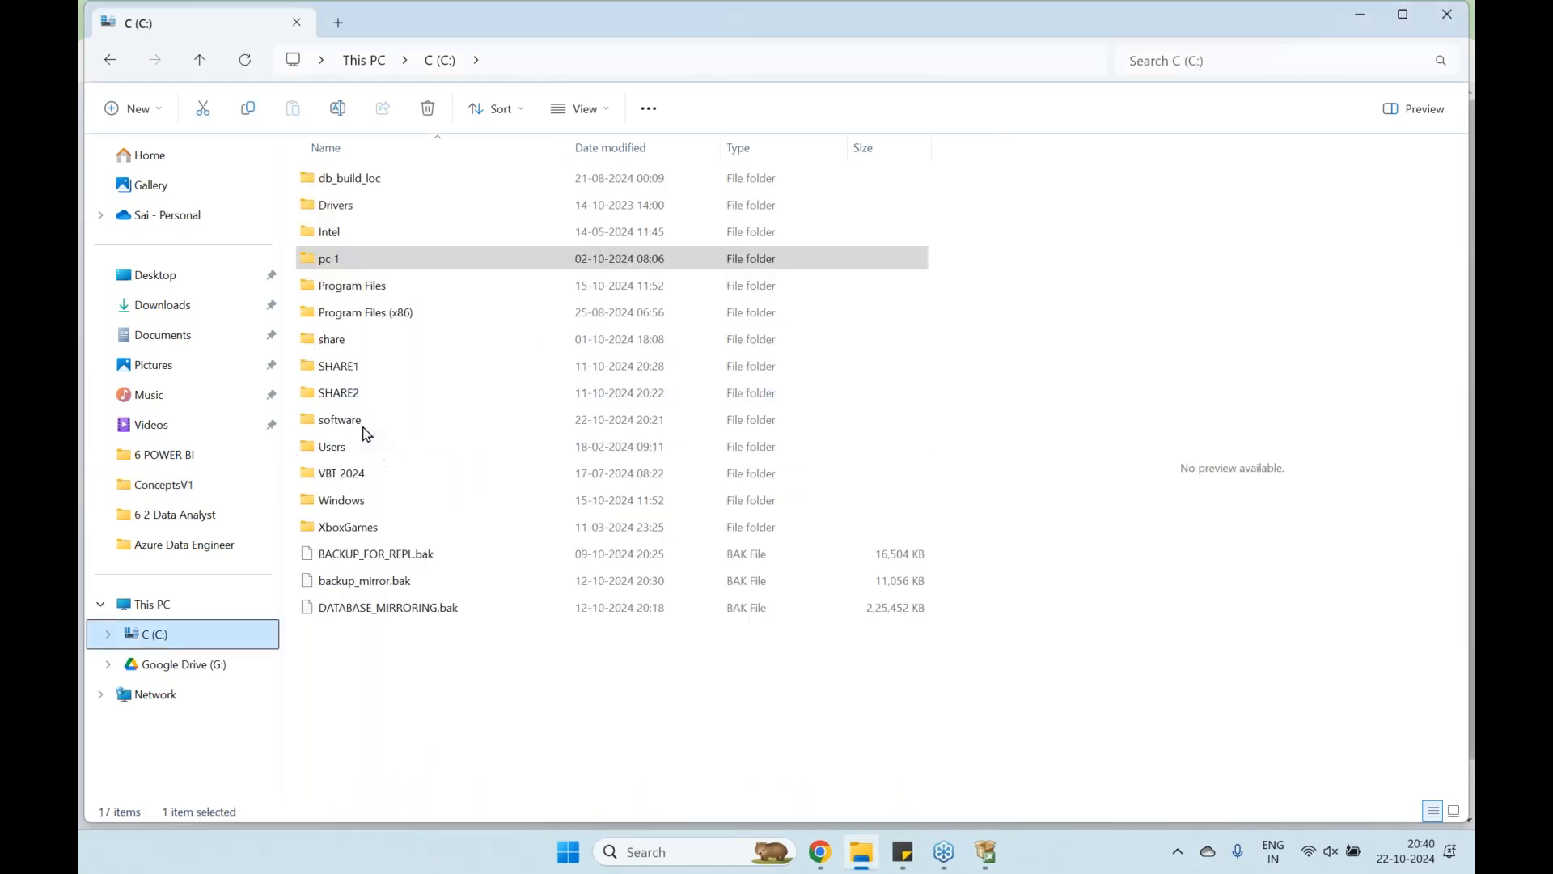
# Open C:\software, enter the SQLServer2022-x64-ENU folder, and run SETUP
pyautogui.doubleClick(364, 430)
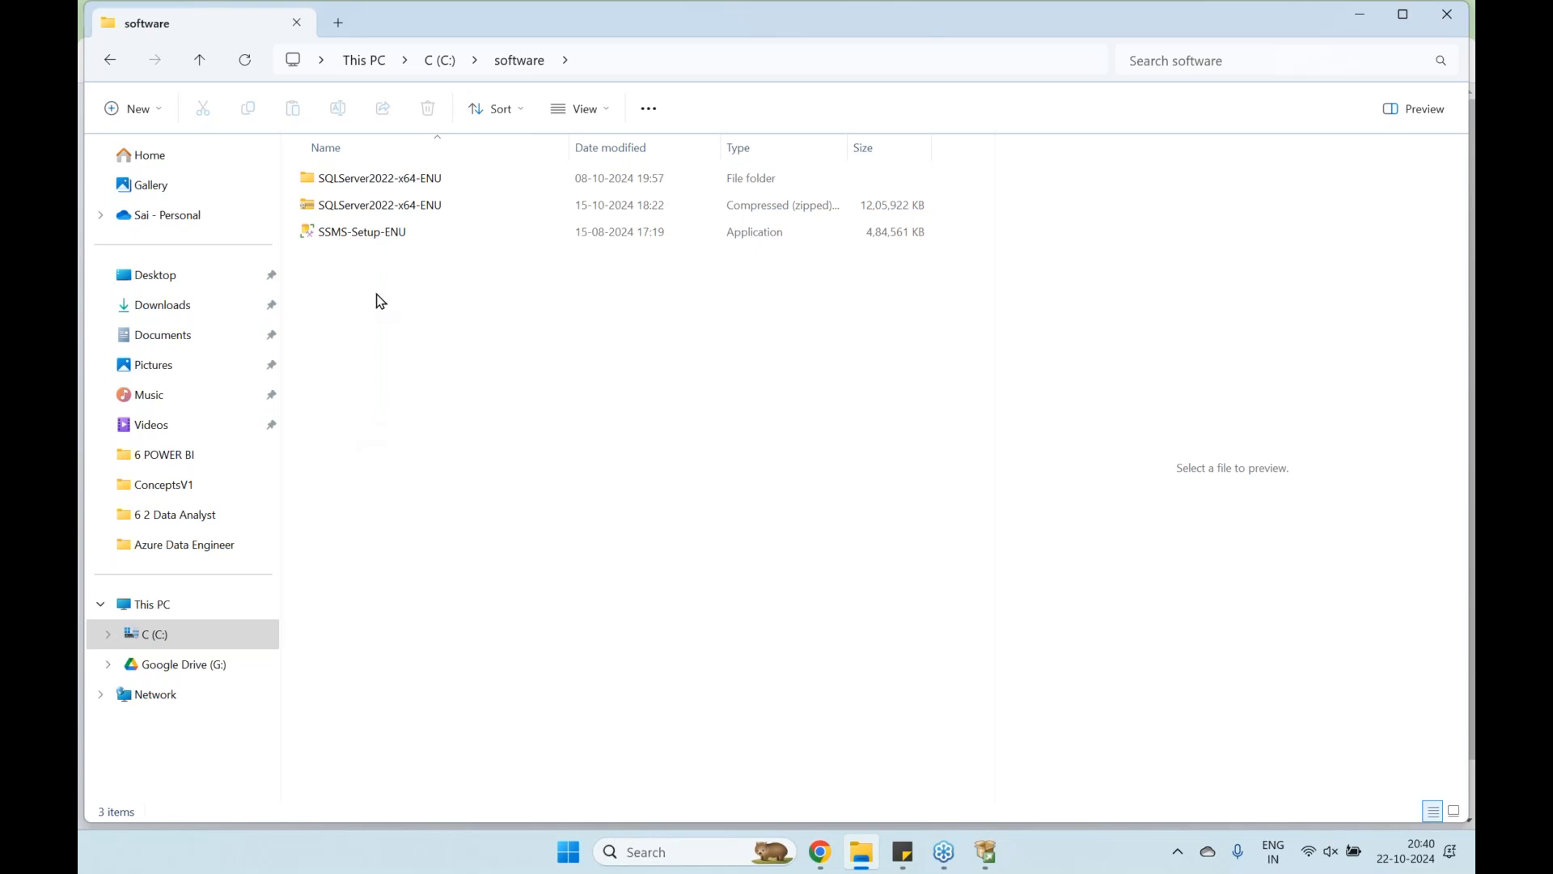
pyautogui.click(400, 215)
pyautogui.rightClick(400, 215)
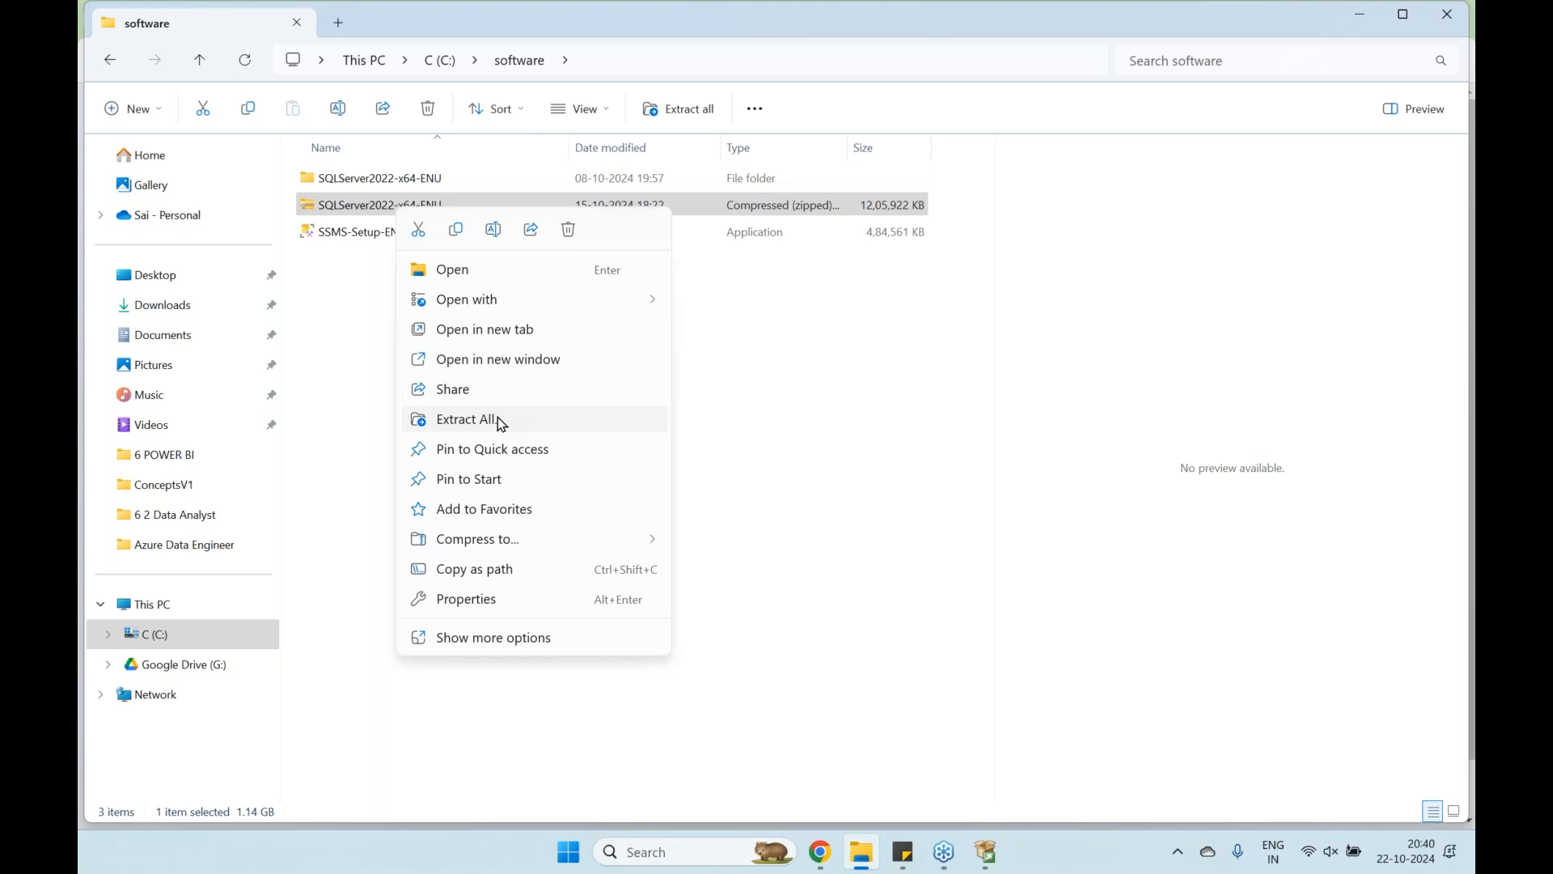
pyautogui.doubleClick(392, 181)
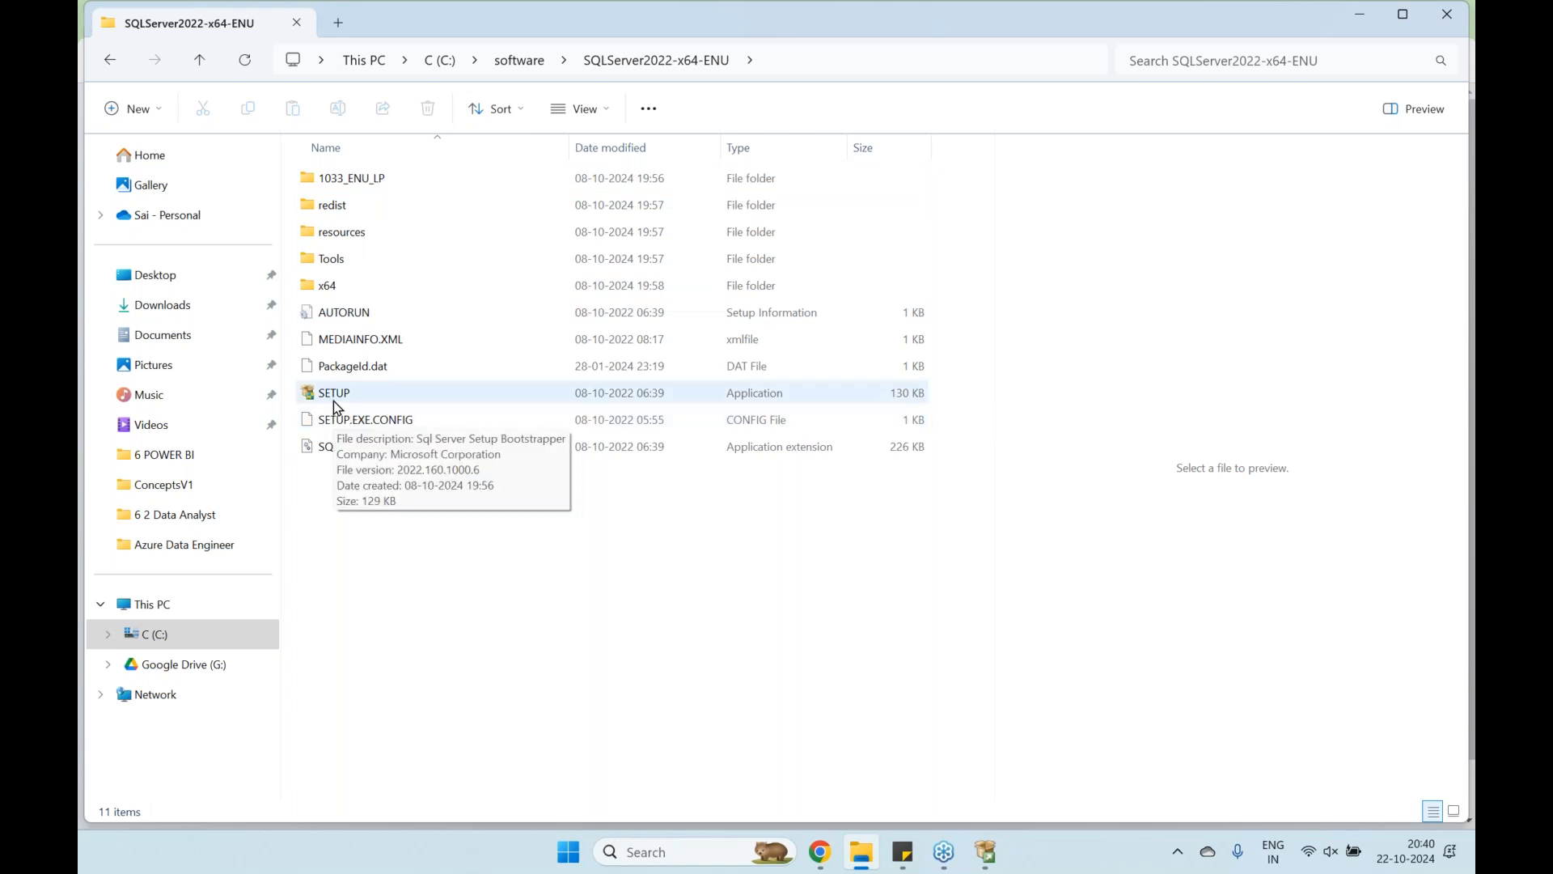
pyautogui.click(344, 421)
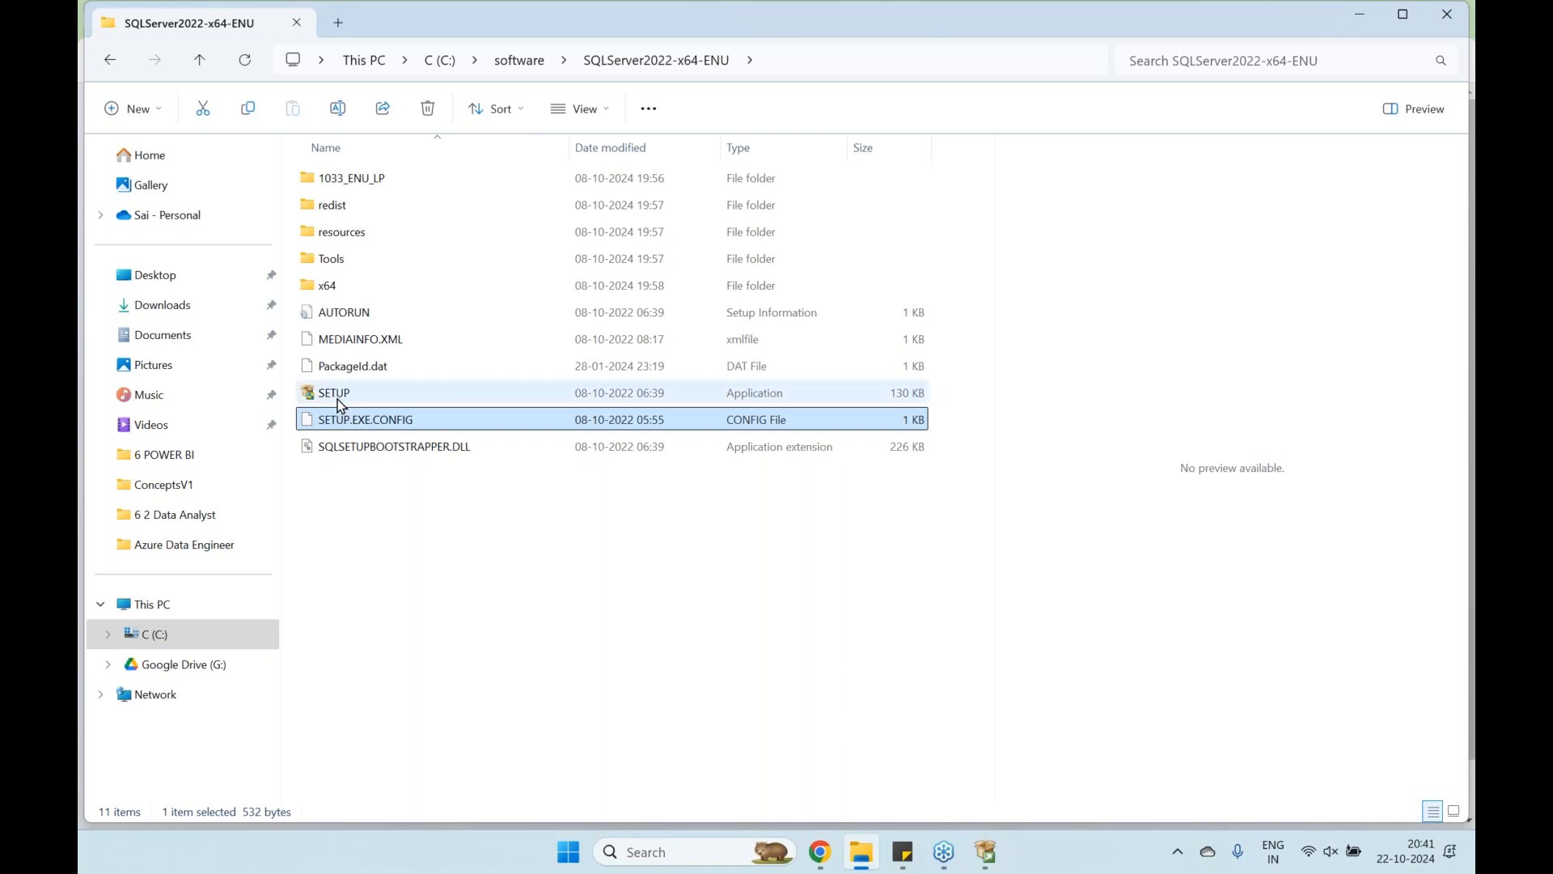
pyautogui.doubleClick(338, 400)
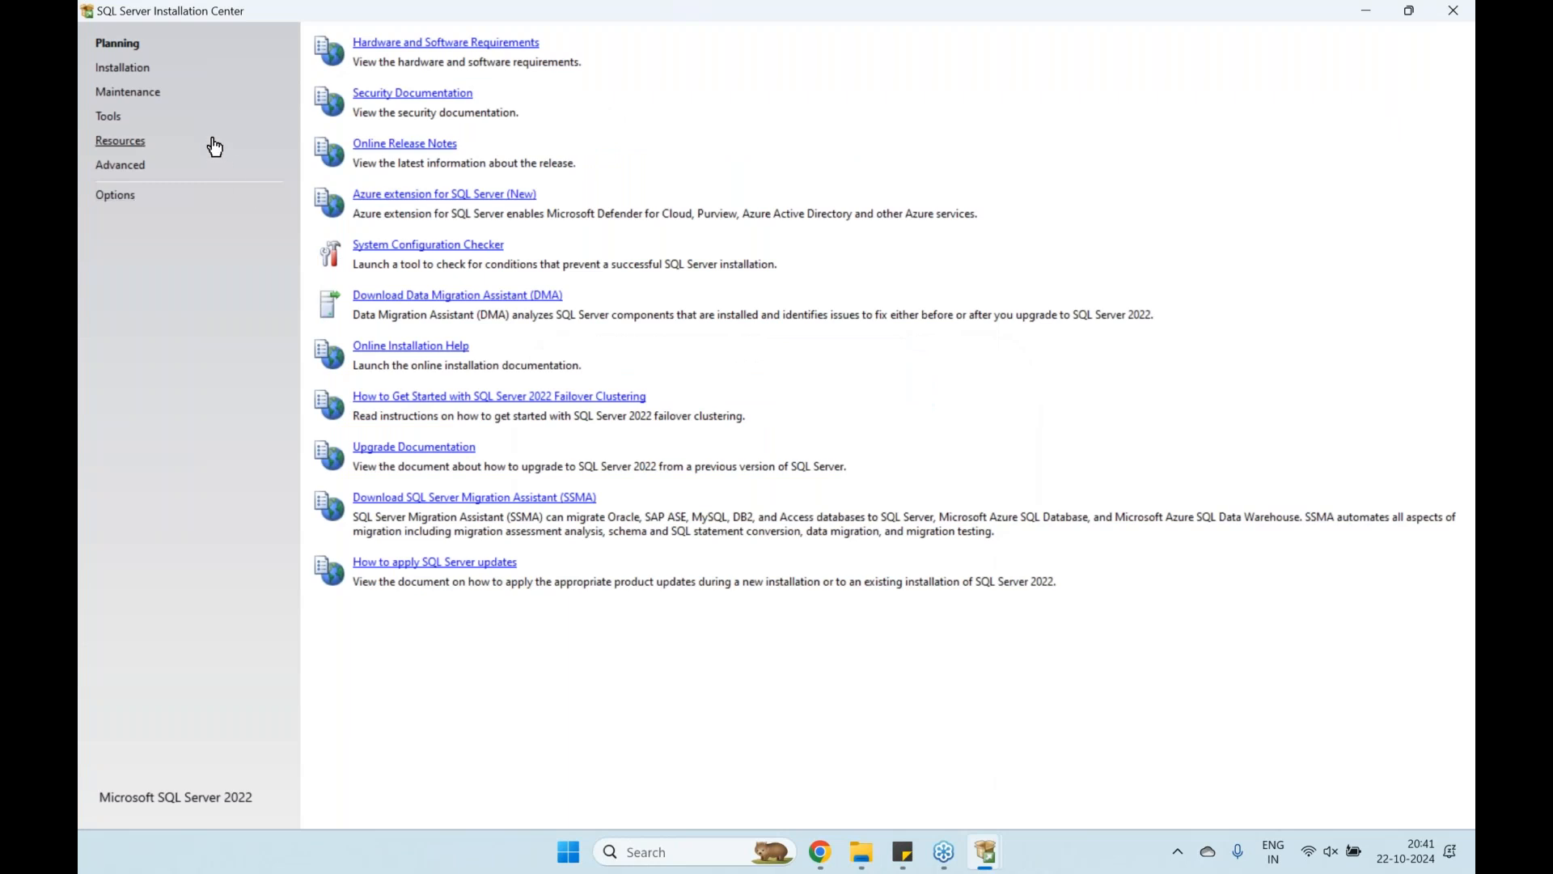
# Rerun the System Configuration Checker, confirm all 8 global rules passed, and close the results
pyautogui.click(403, 247)
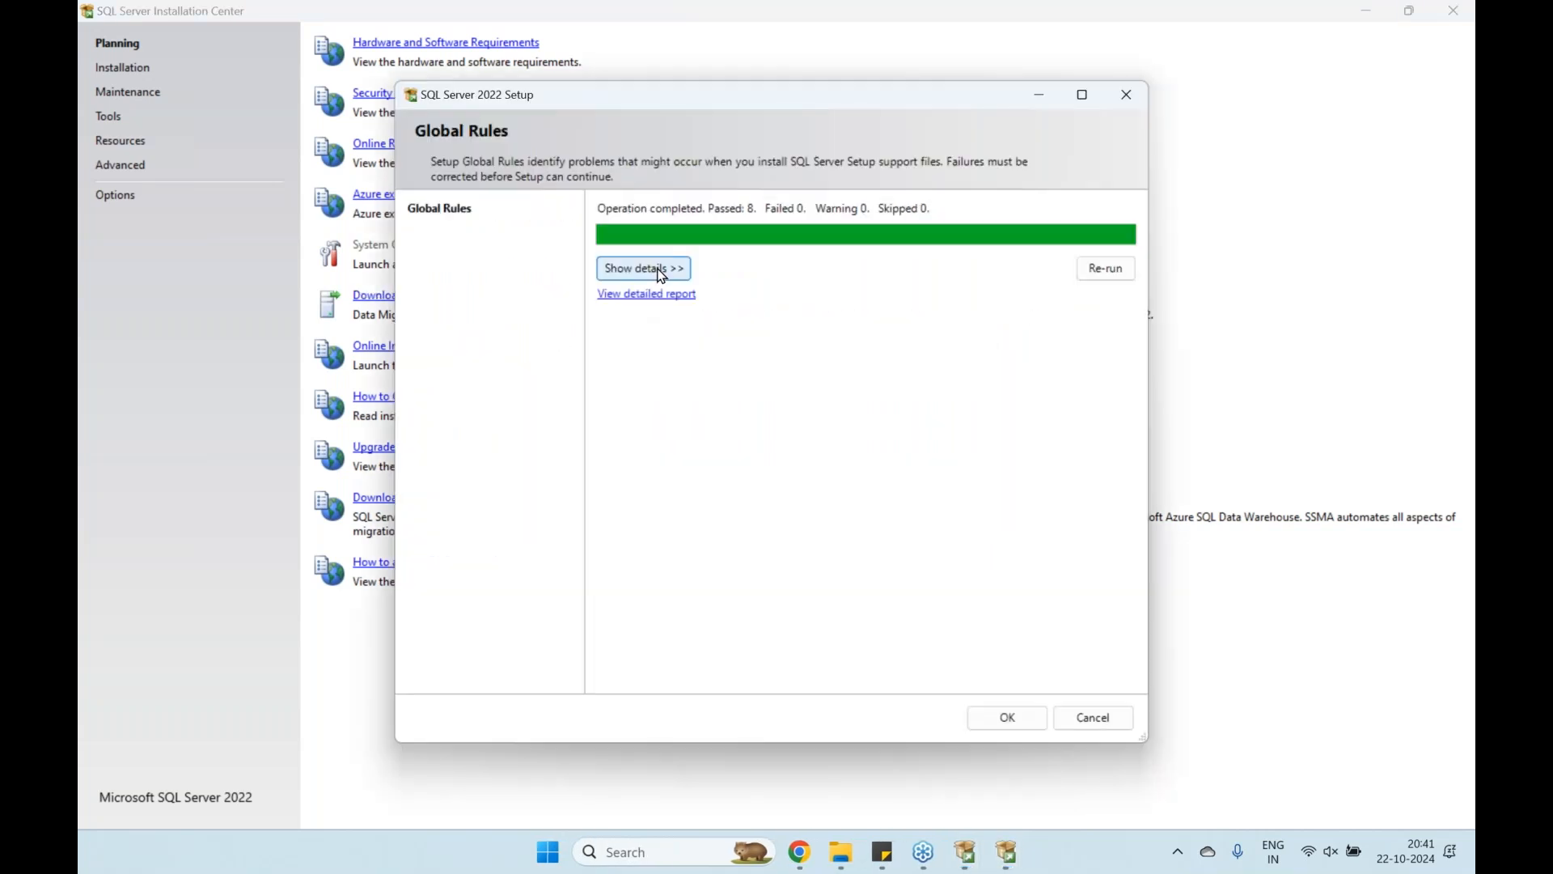
pyautogui.click(660, 271)
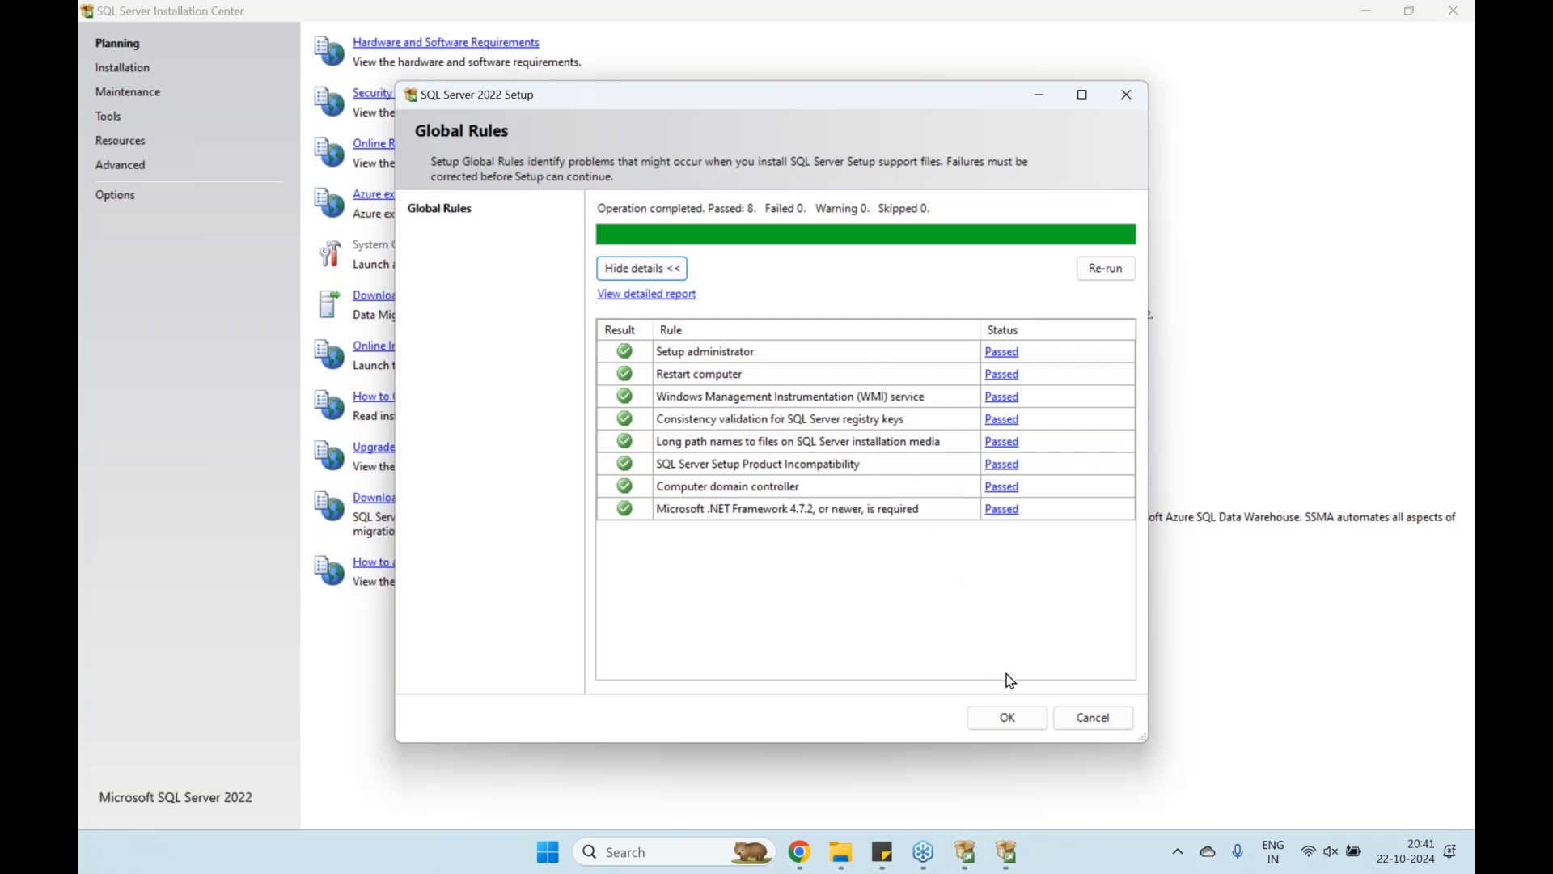
pyautogui.click(1026, 716)
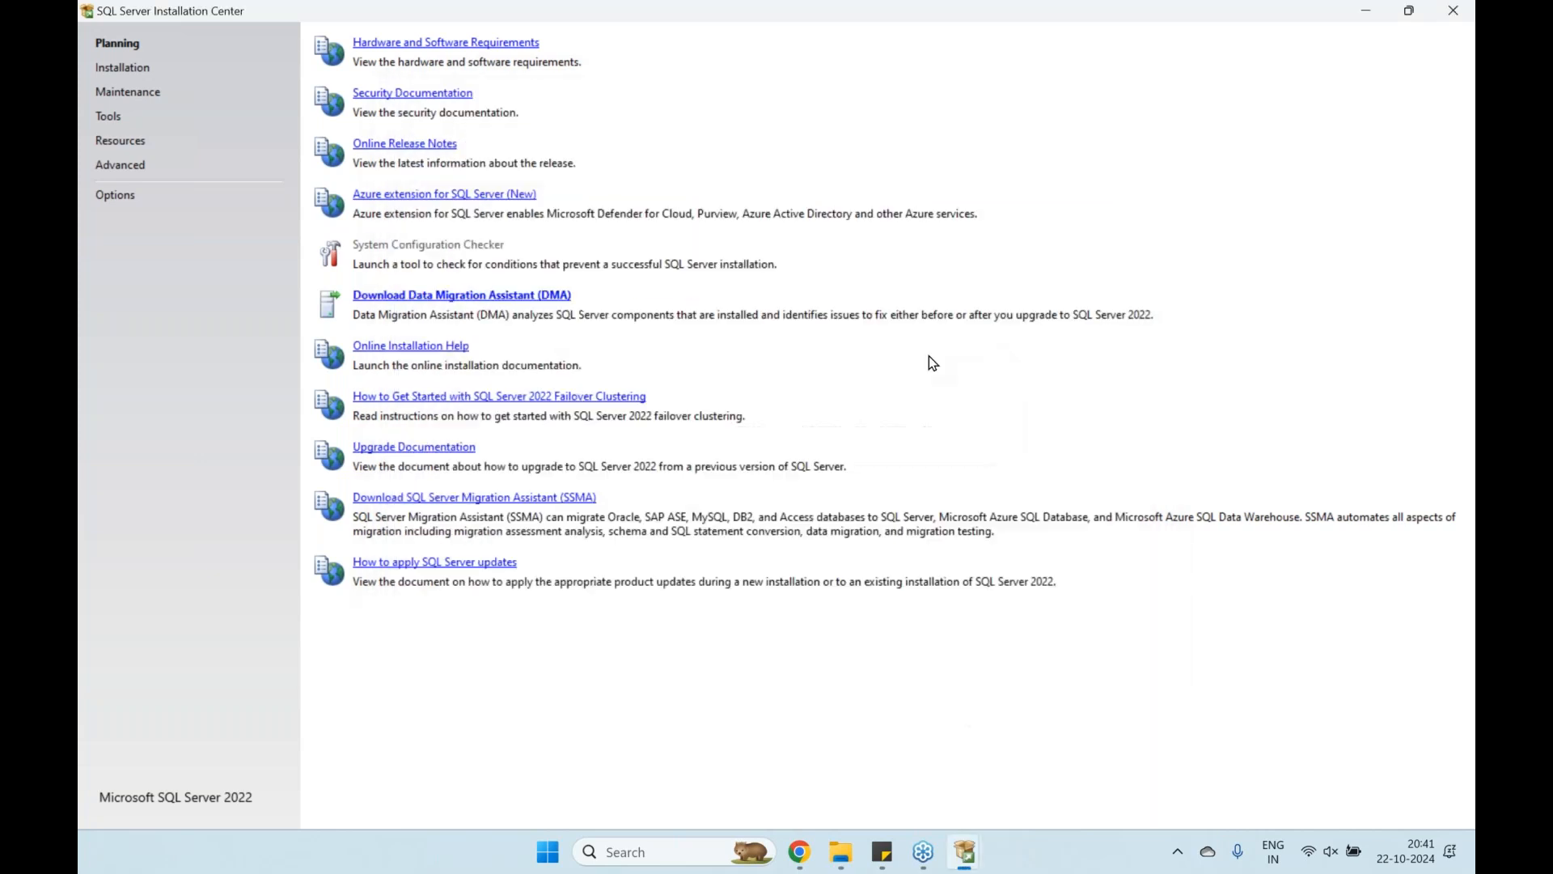
pyautogui.click(138, 72)
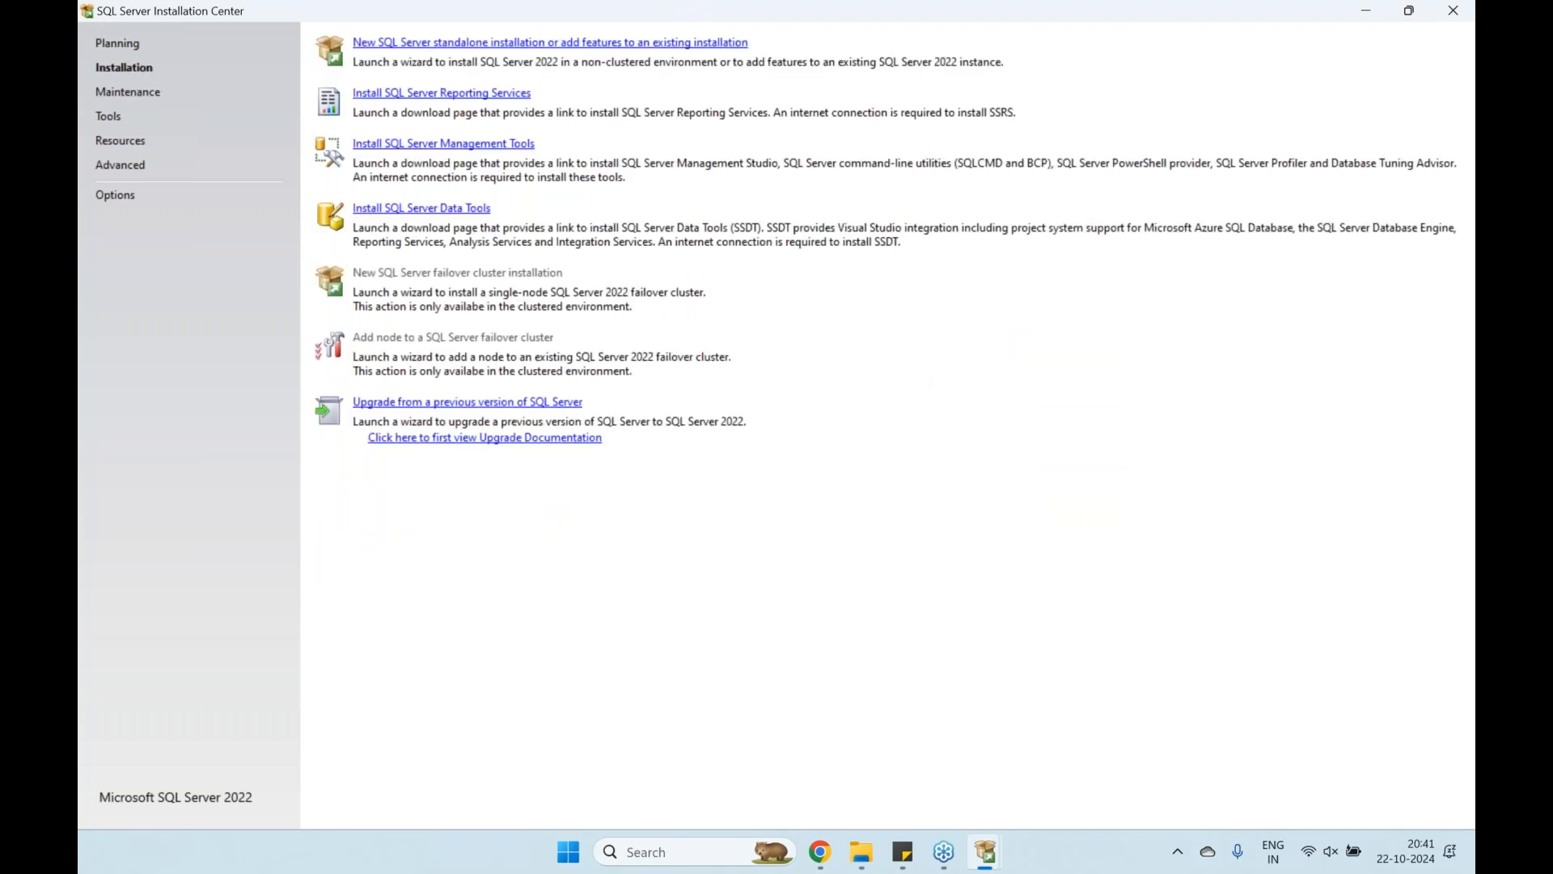
# Return to the Planning documentation page and reposition the Installation Center window
pyautogui.click(130, 44)
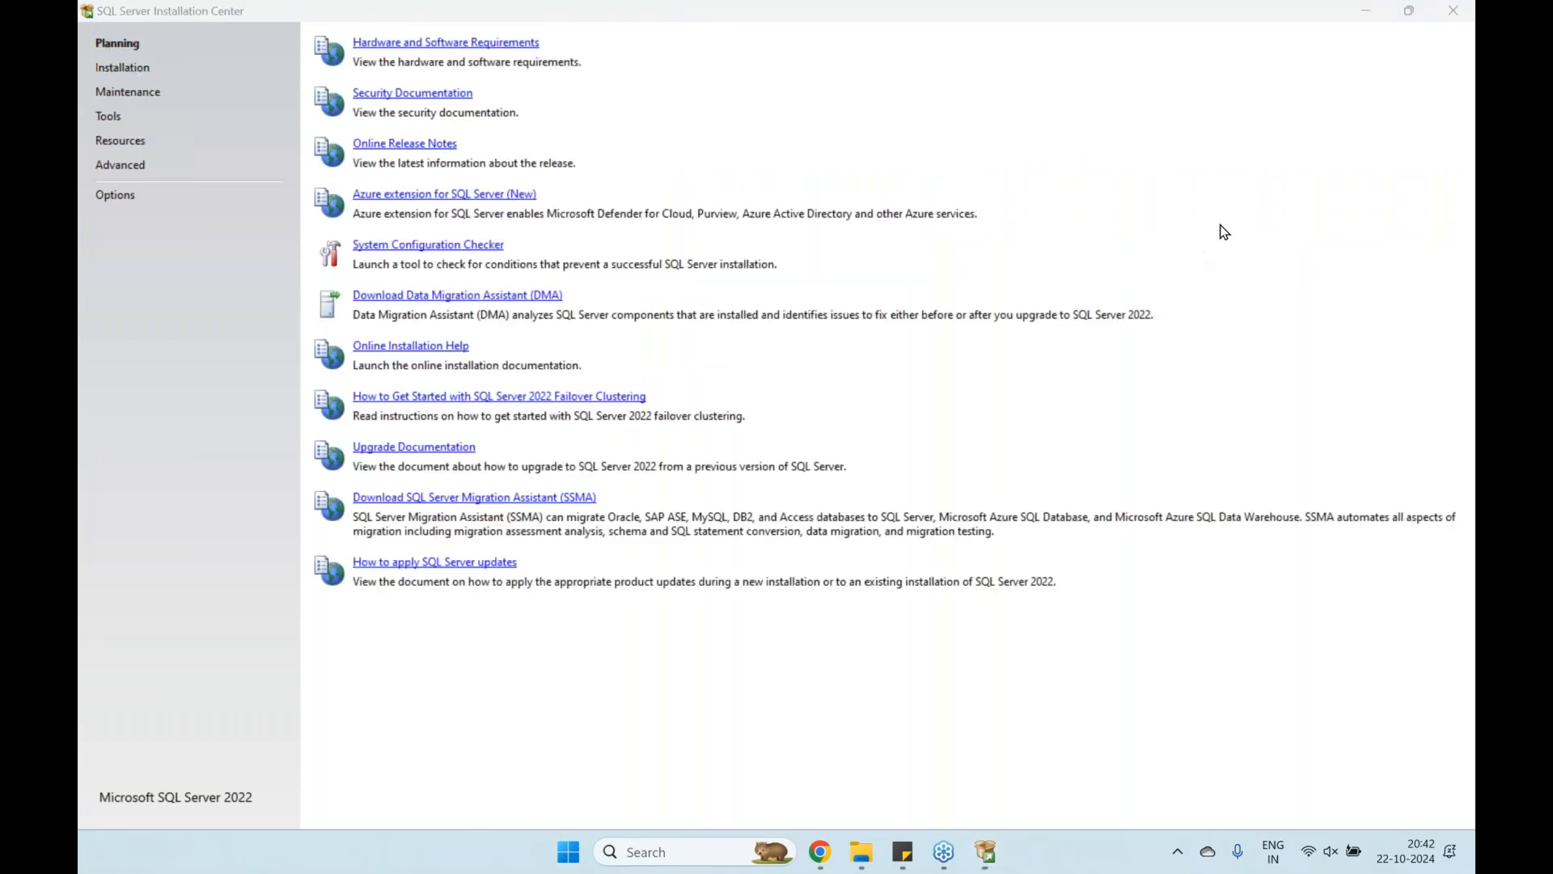
pyautogui.moveTo(158, 34); pyautogui.dragTo(282, 1)
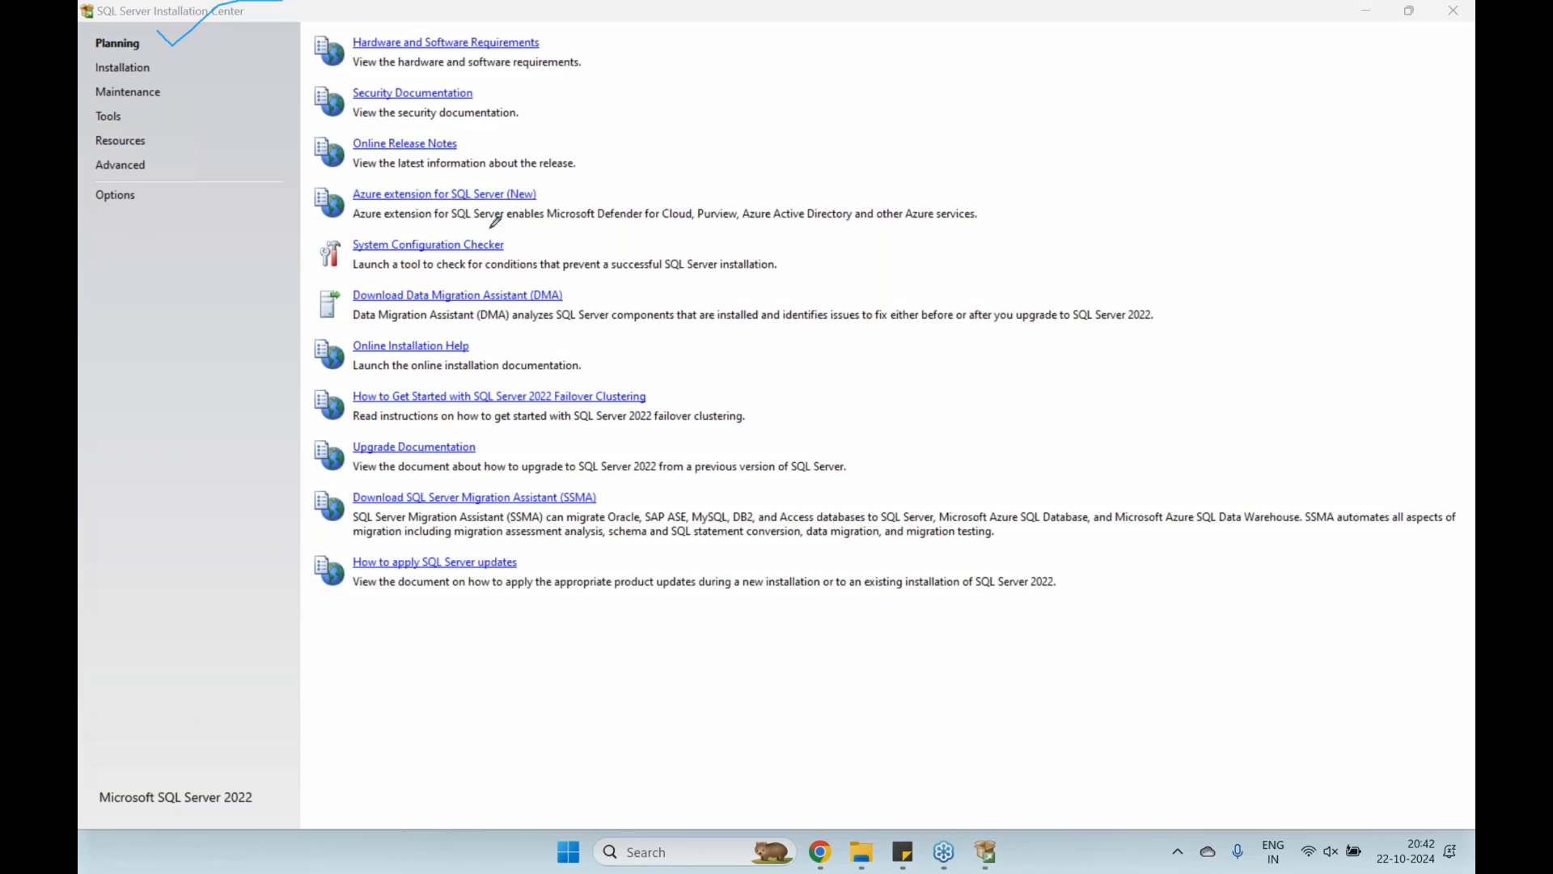
pyautogui.moveTo(503, 232)
pyautogui.mouseDown()
pyautogui.moveTo(522, 246)
pyautogui.moveTo(658, 158)
pyautogui.mouseUp()
pyautogui.moveTo(142, 60); pyautogui.dragTo(197, 55)
# Launch a new SQL Server standalone installation from the Installation page
pyautogui.click(121, 71)
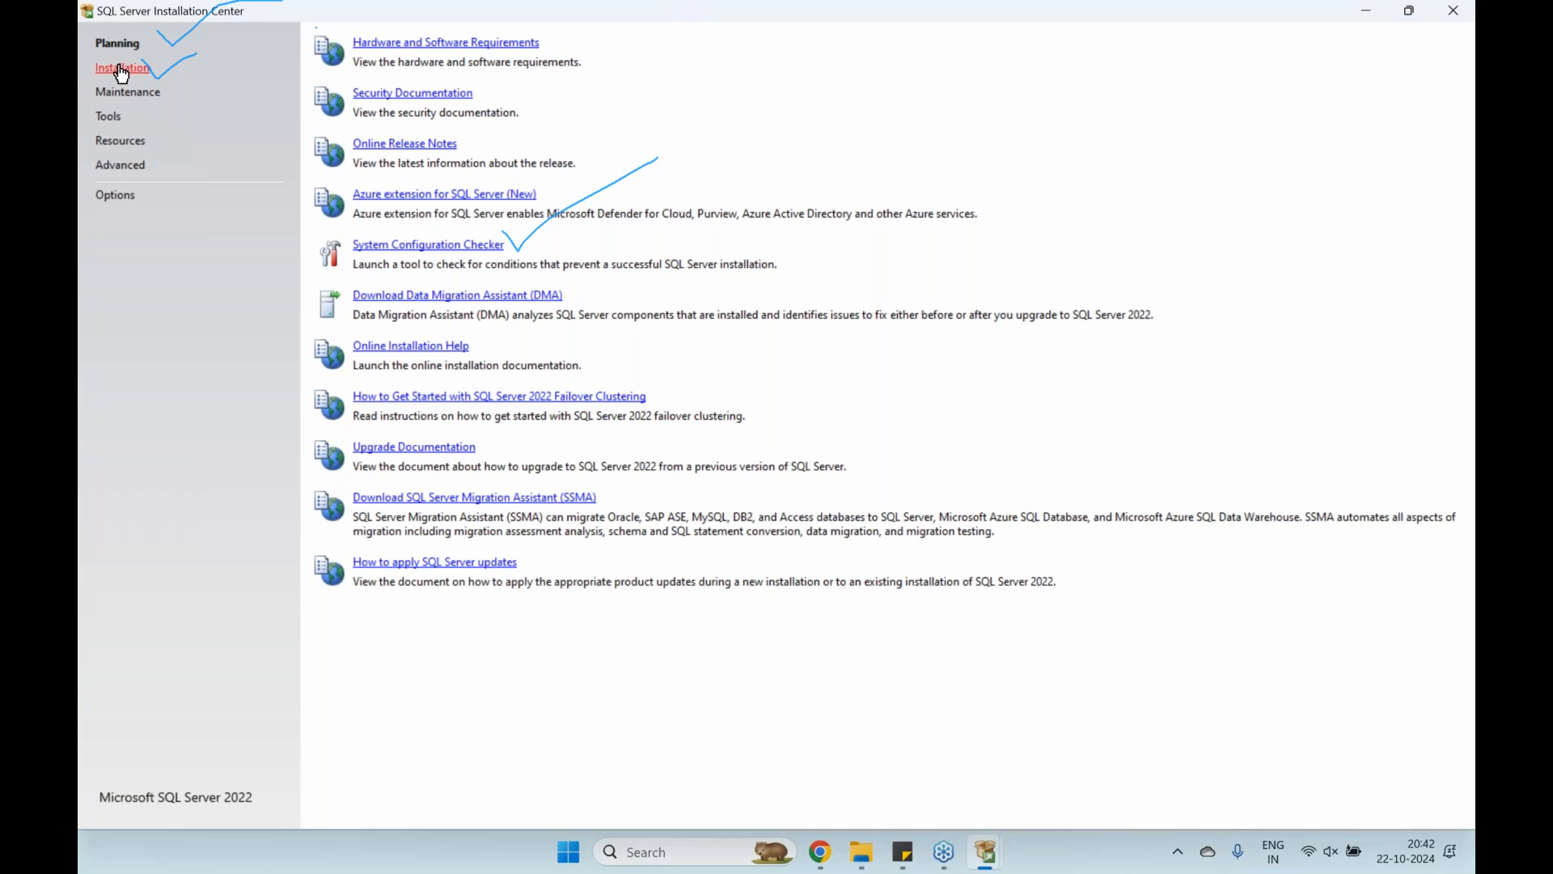
pyautogui.click(398, 47)
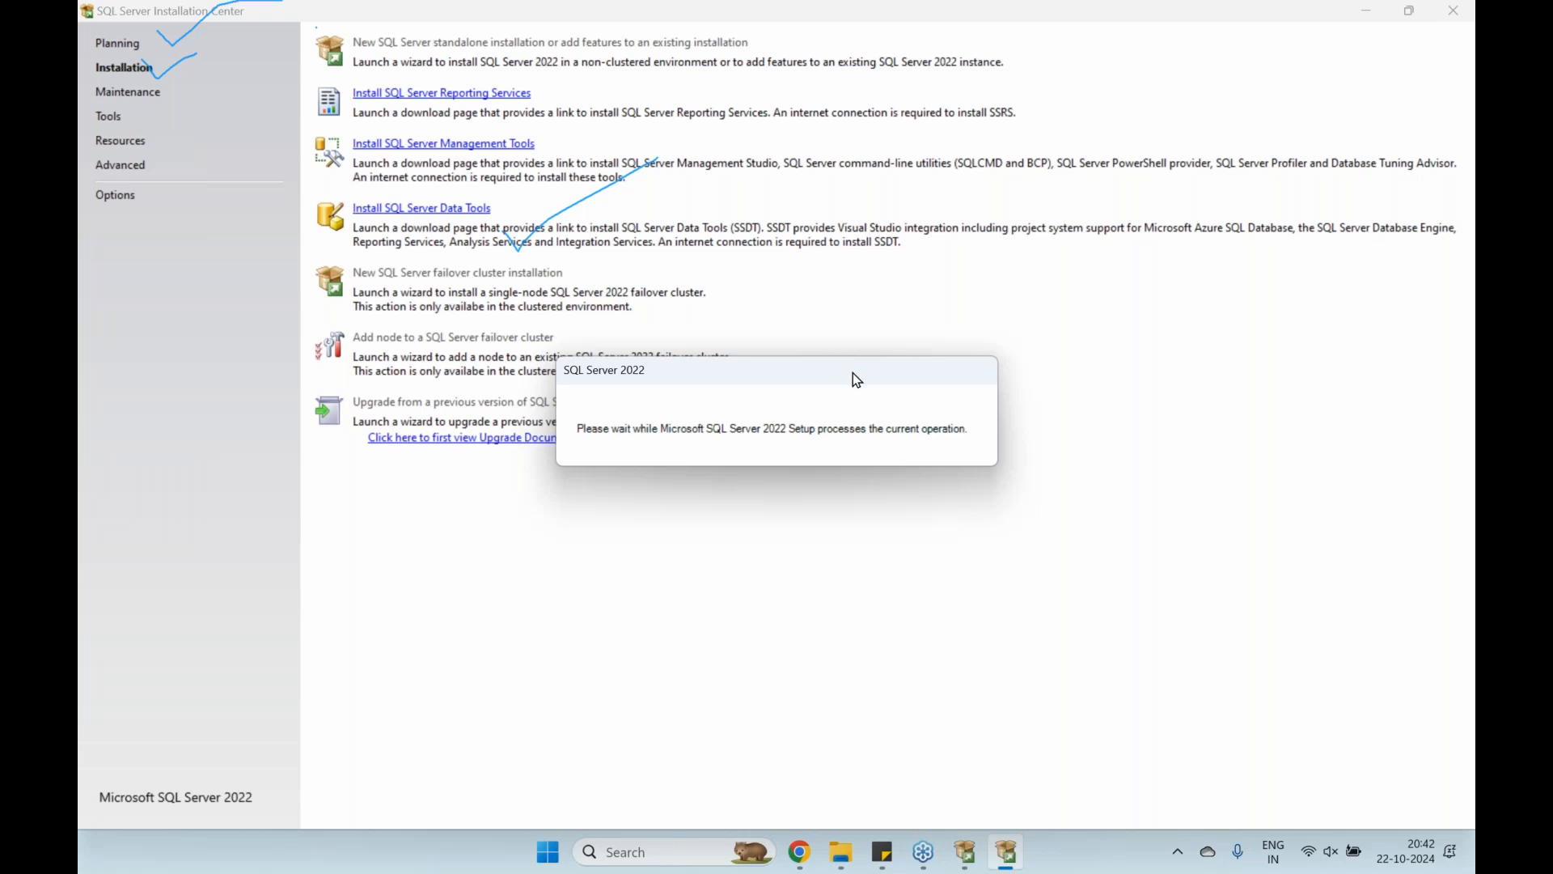
pyautogui.moveTo(853, 372); pyautogui.dragTo(851, 263)
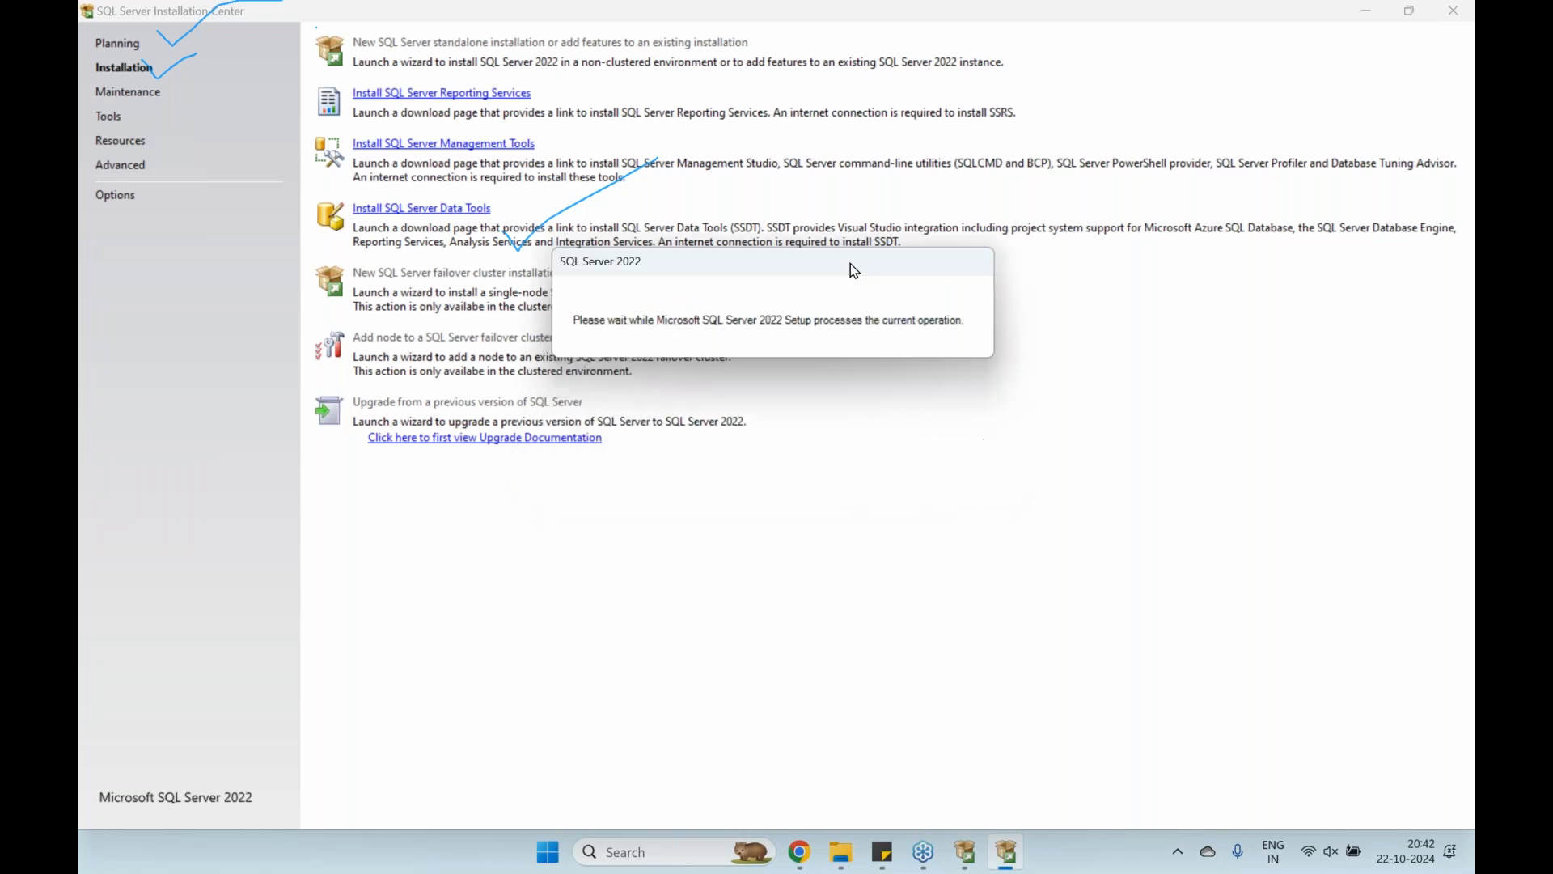
pyautogui.rightClick(1194, 247)
# Continue past Global Rules and Install Rules, with one Windows Firewall warning, to Installation Type
pyautogui.click(1204, 308)
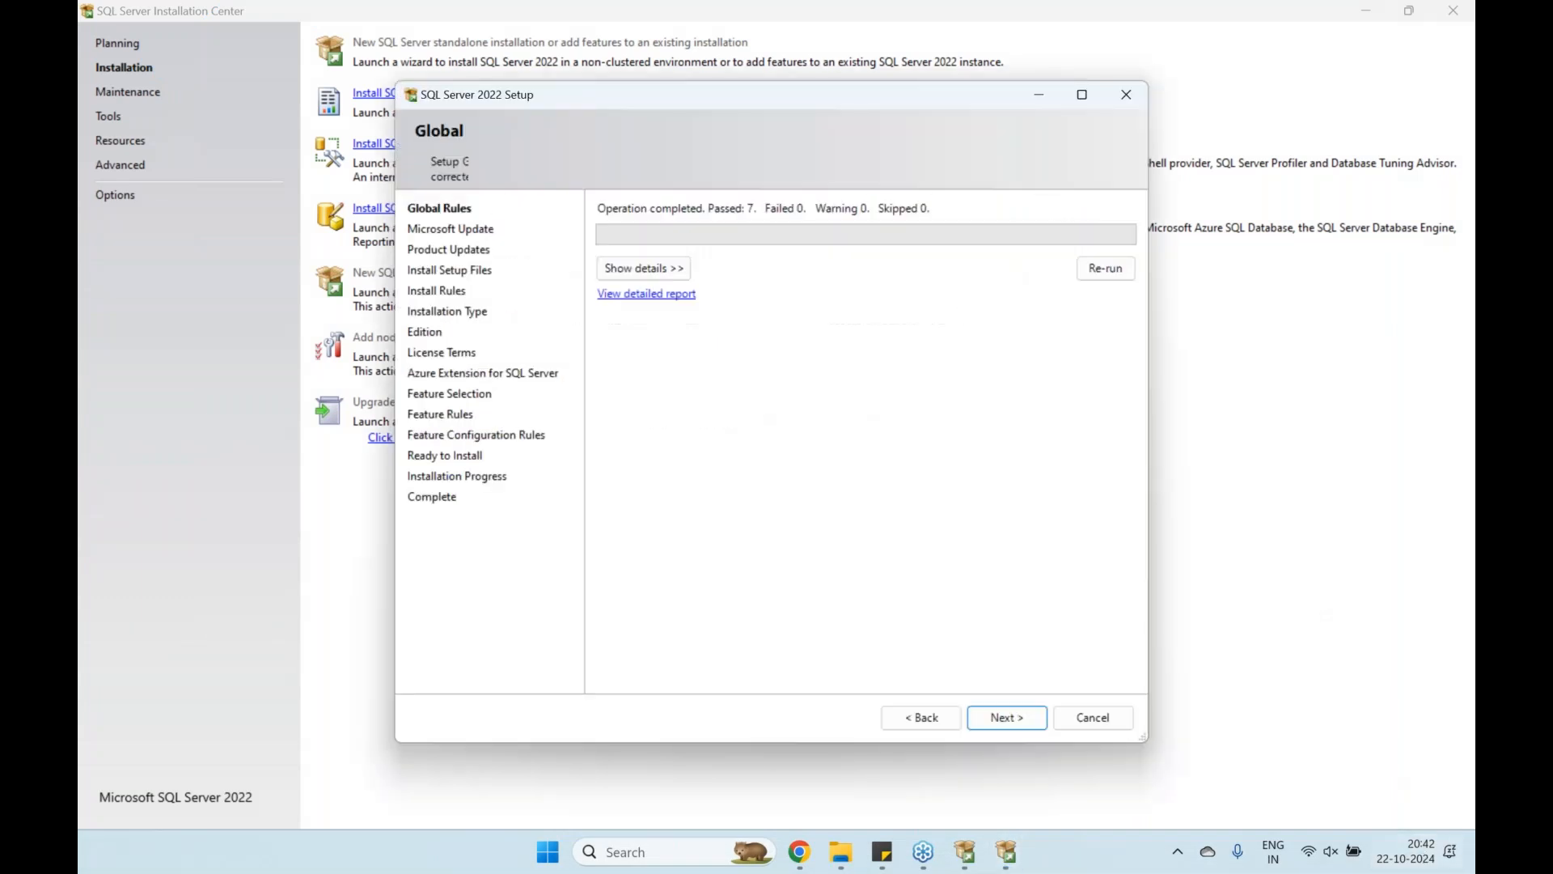
pyautogui.click(1003, 717)
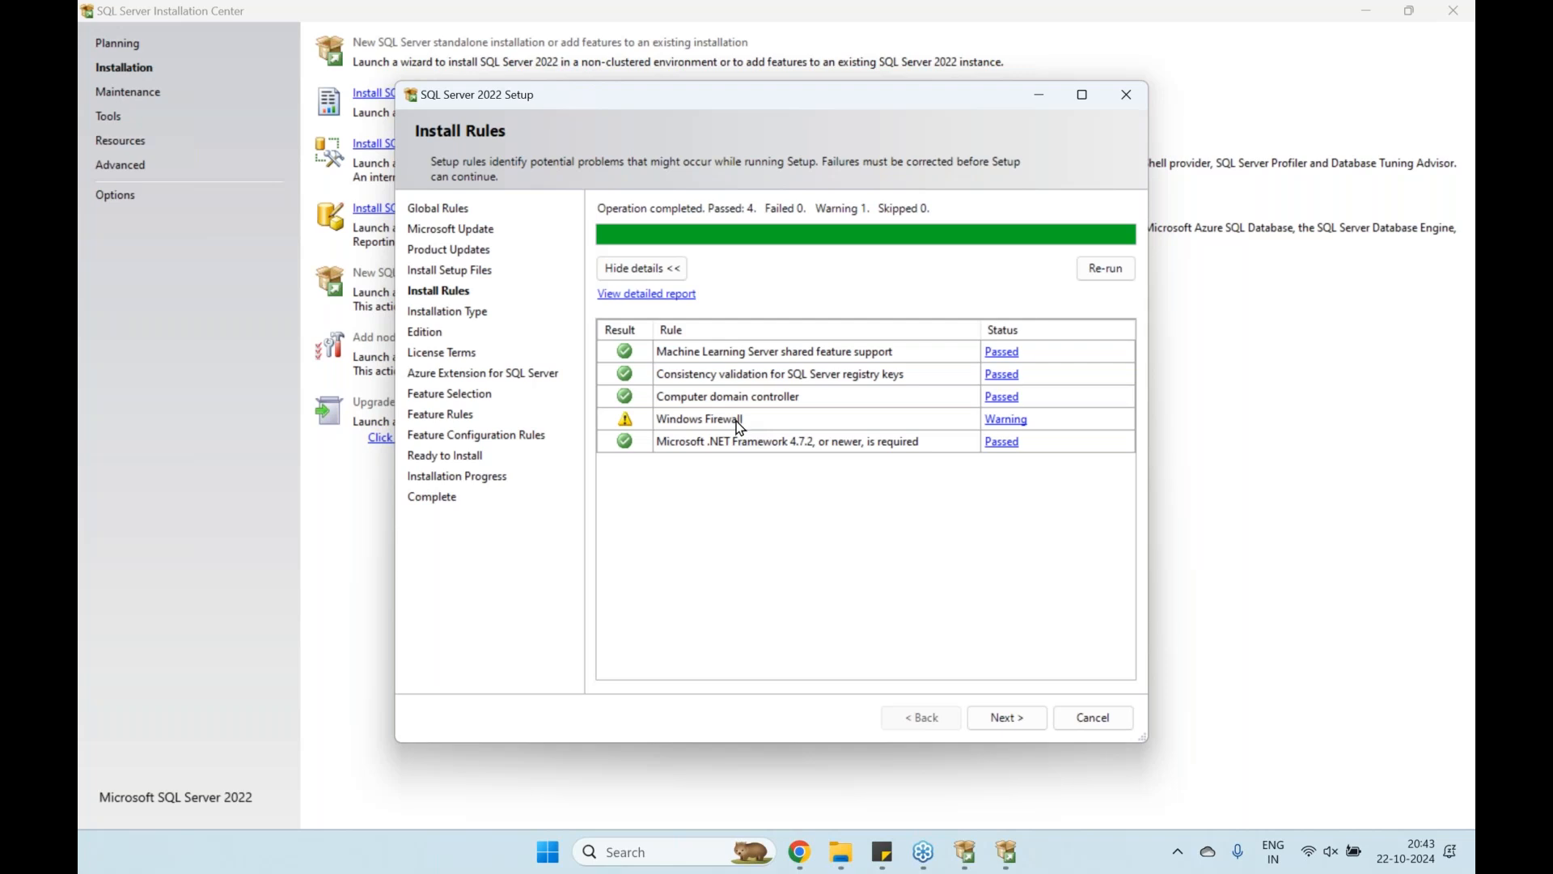
pyautogui.click(1007, 718)
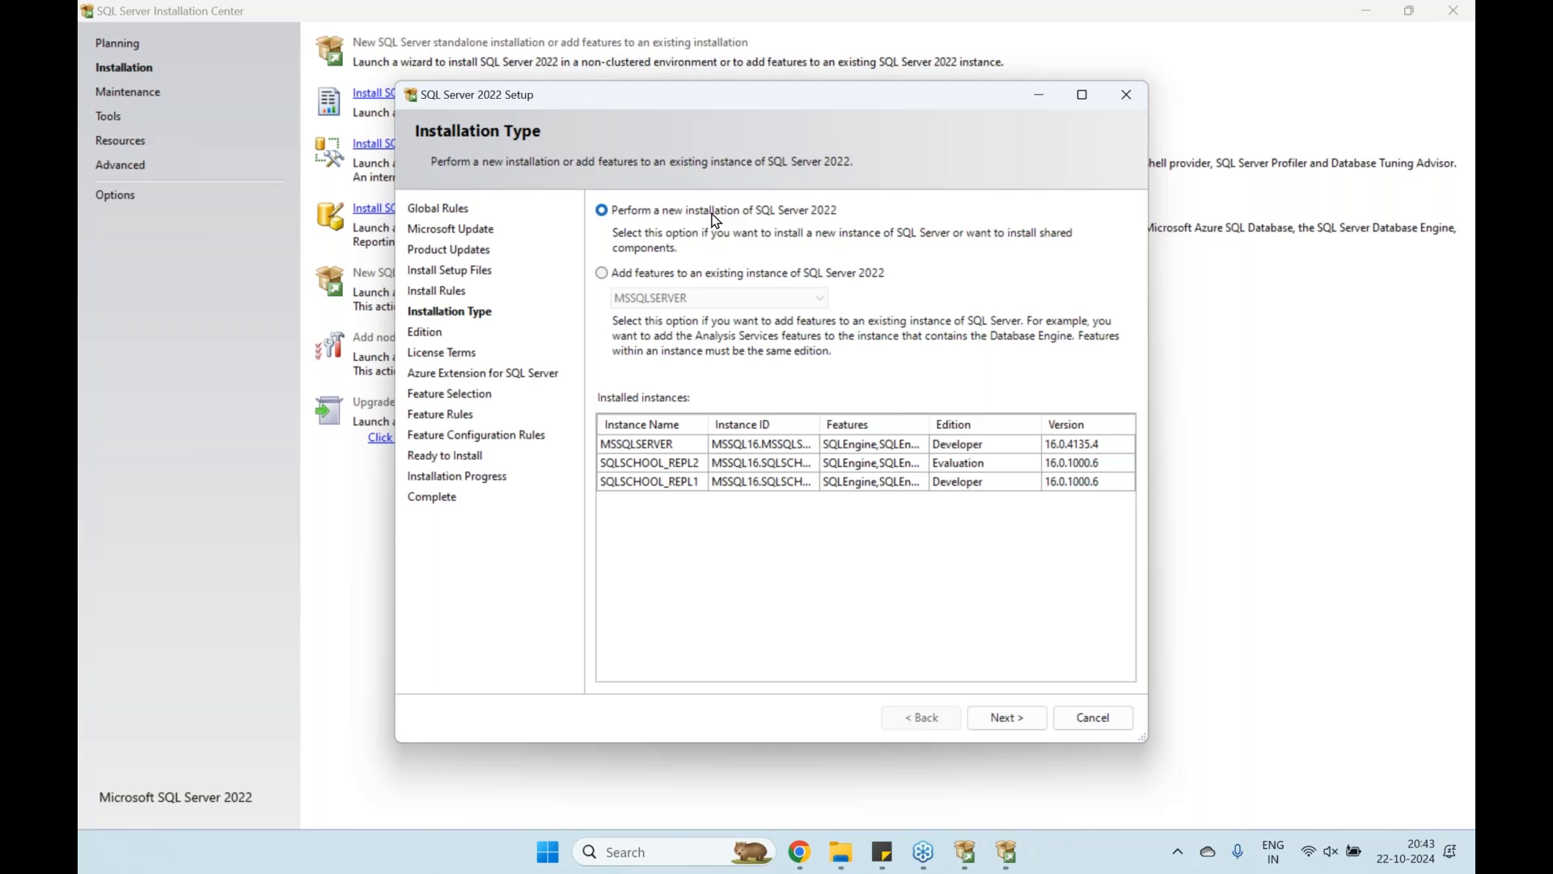
# Choose the free Developer edition and continue to the SQL Server 2022 license terms
pyautogui.click(1007, 718)
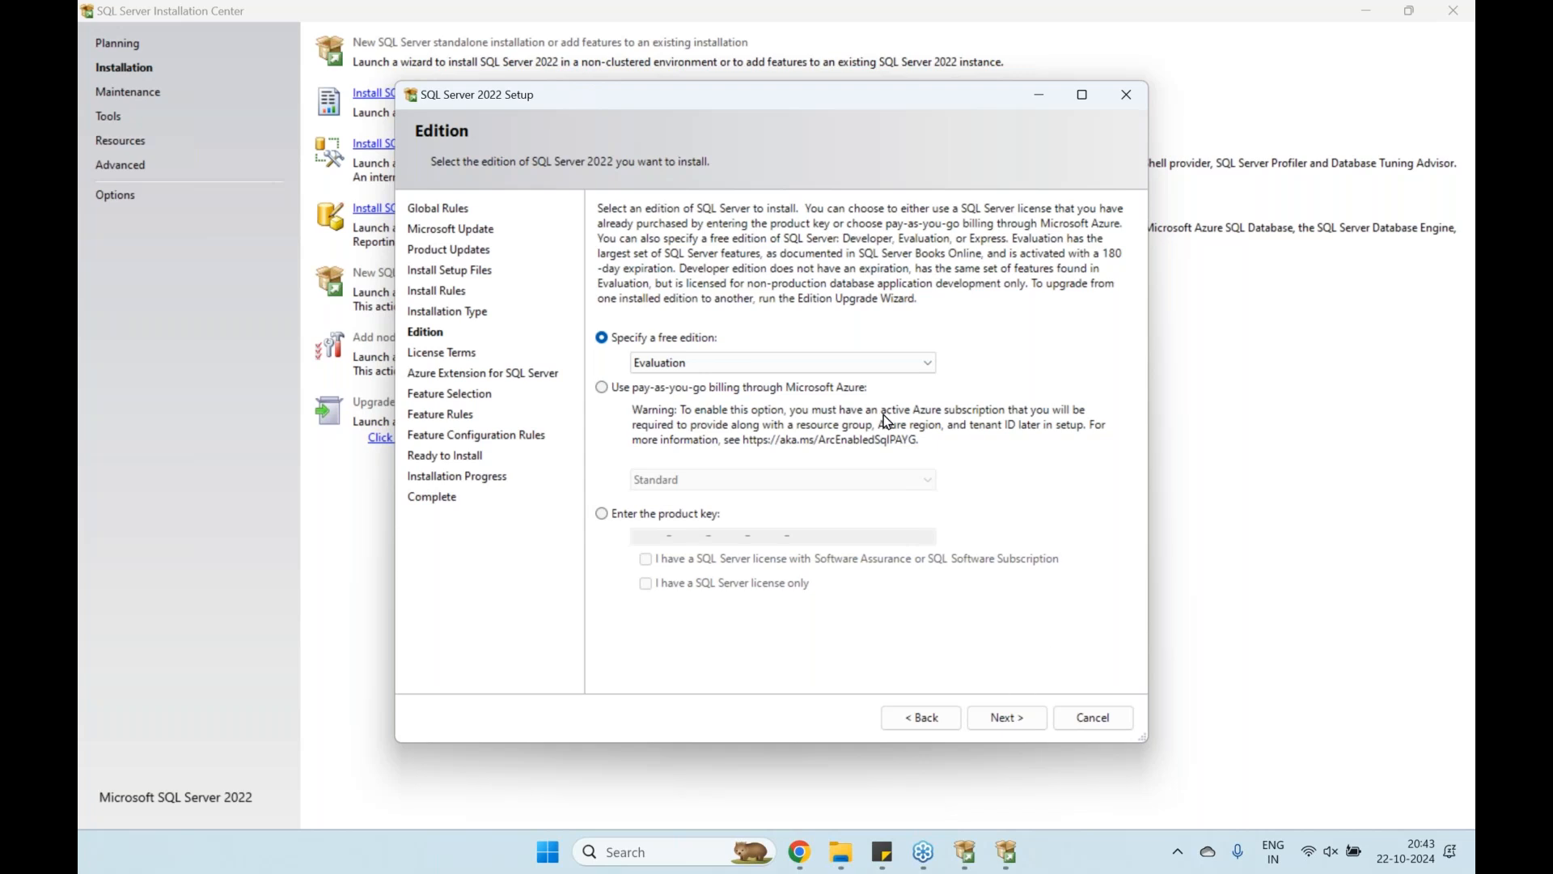
pyautogui.click(809, 364)
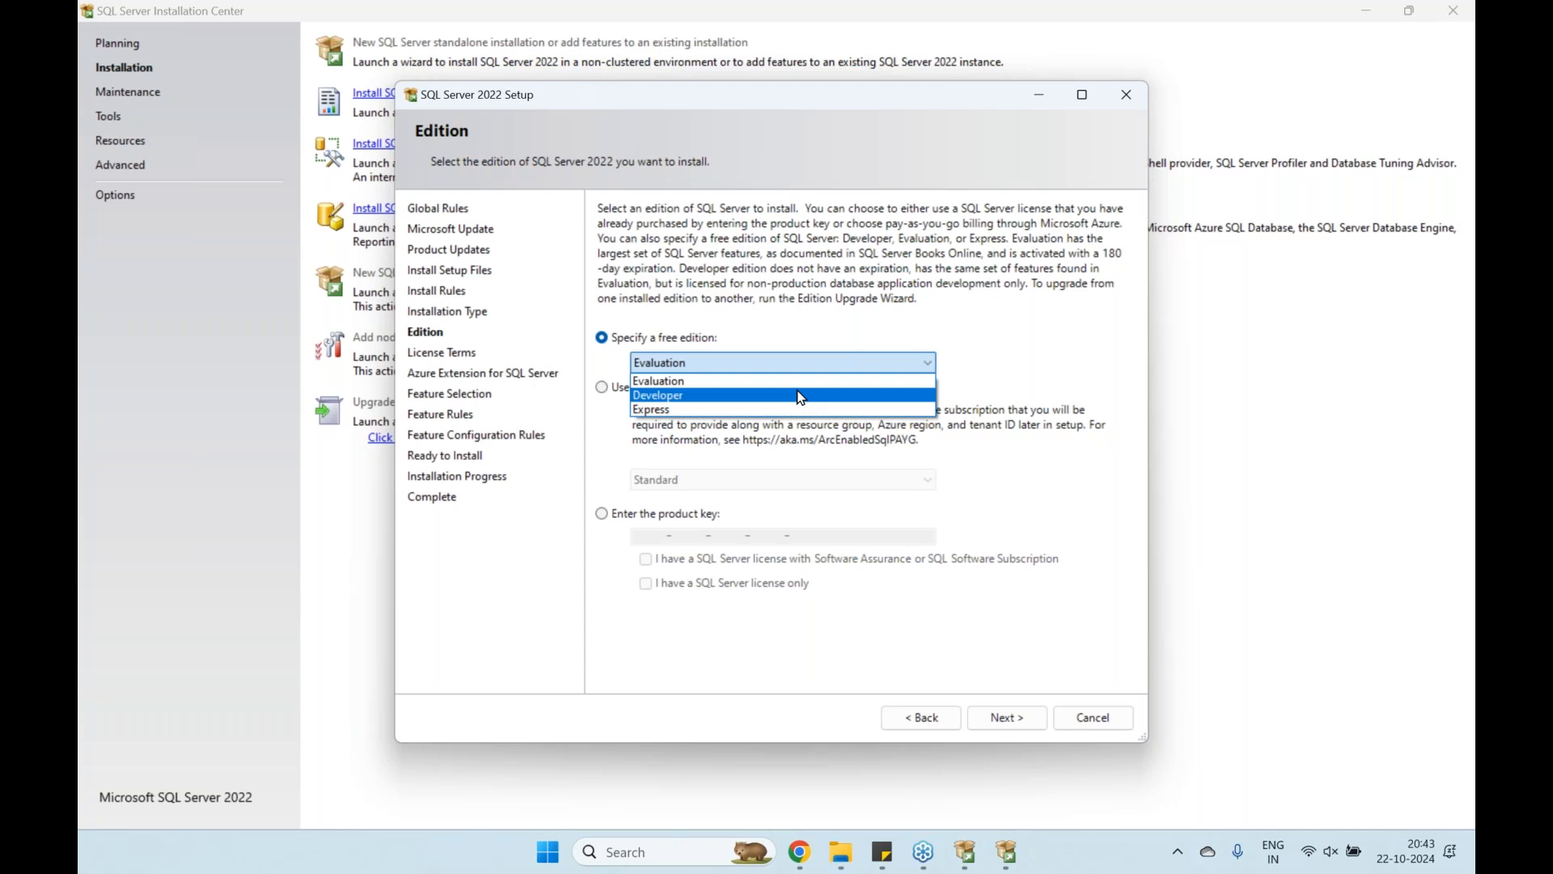
pyautogui.click(699, 396)
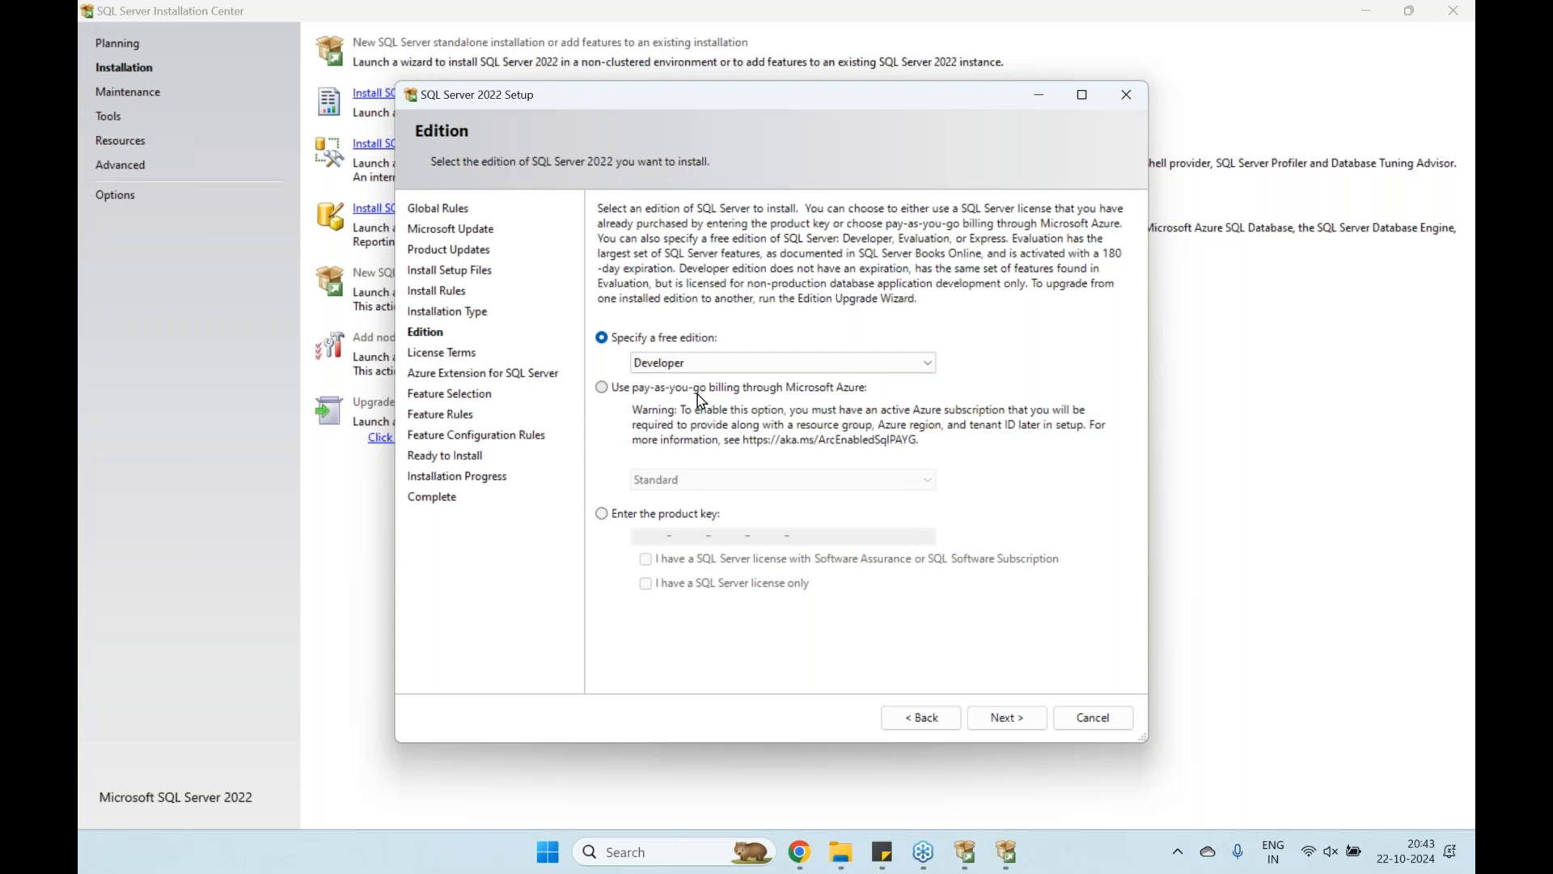
pyautogui.click(1007, 717)
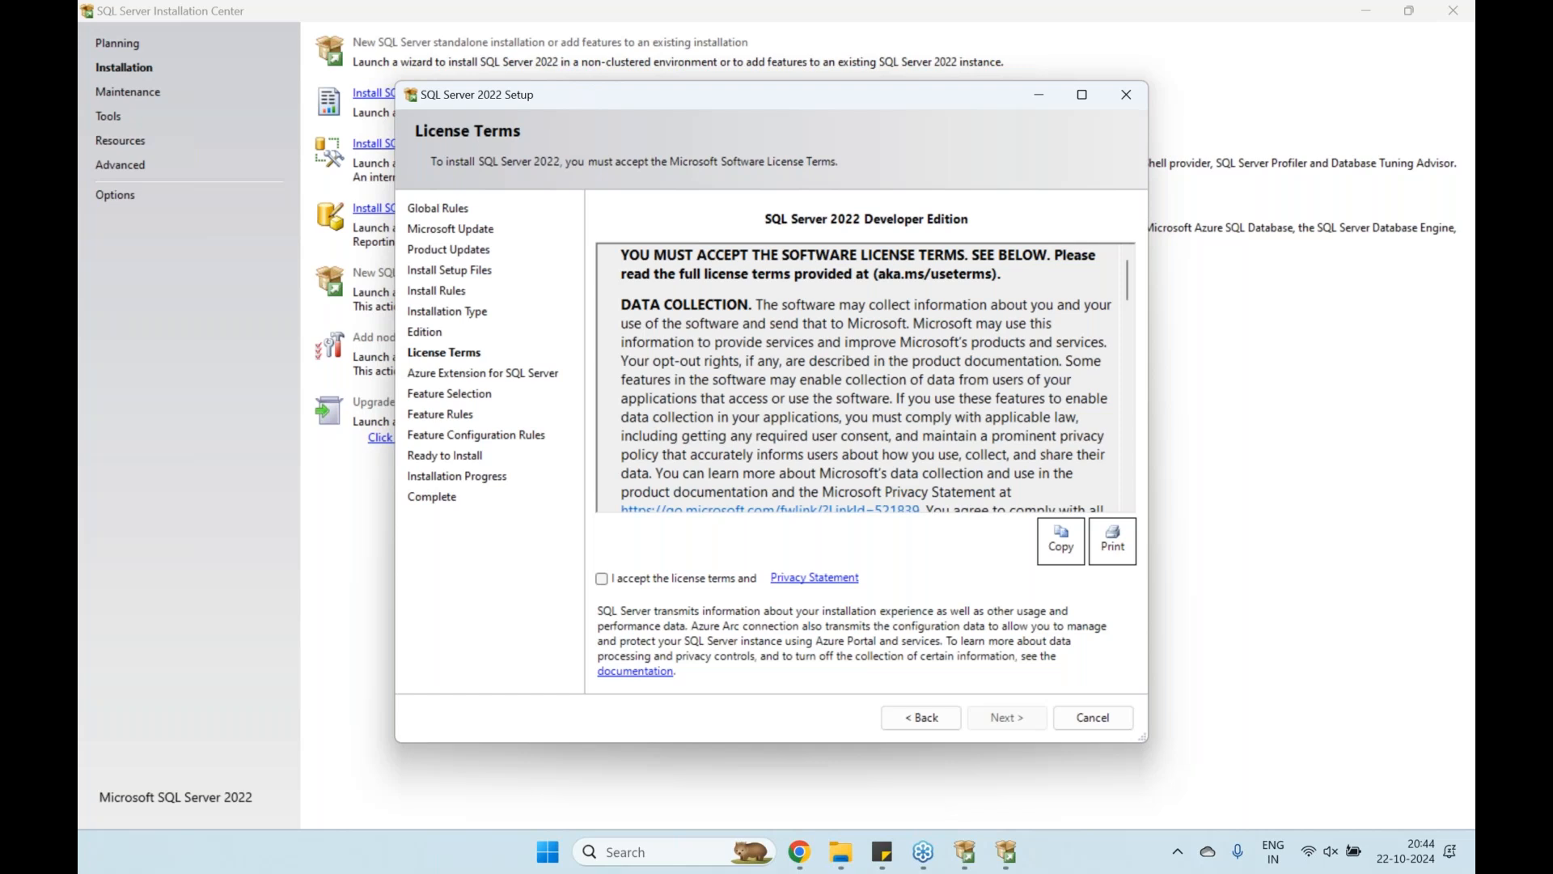
# Accept the license terms, leave Azure Extension for SQL Server unticked, and check Database Engine Services
pyautogui.click(651, 586)
pyautogui.click(1005, 717)
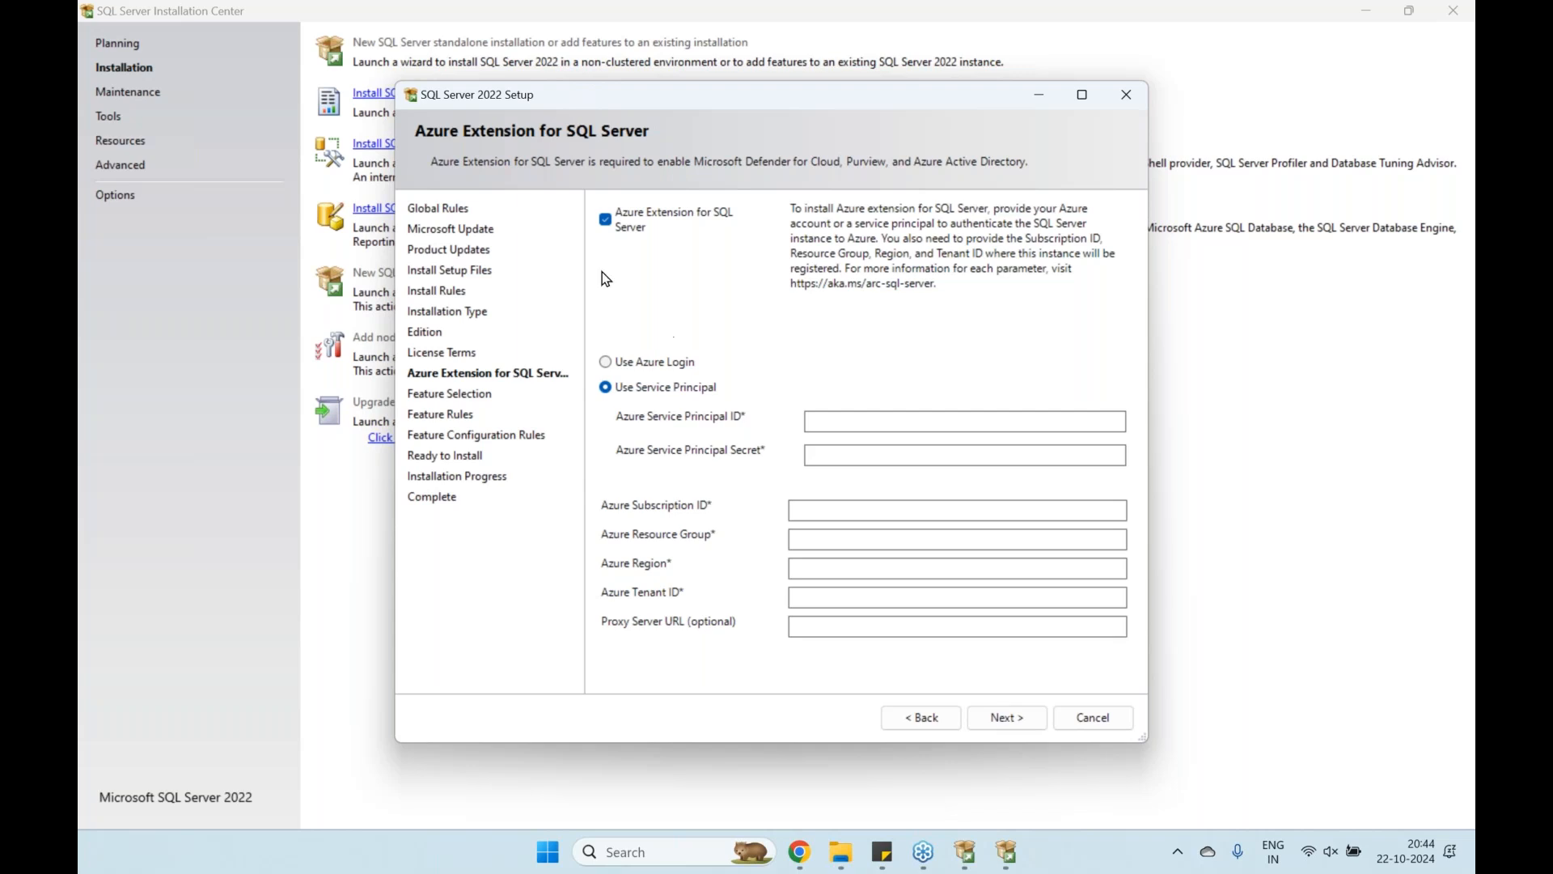
pyautogui.click(610, 225)
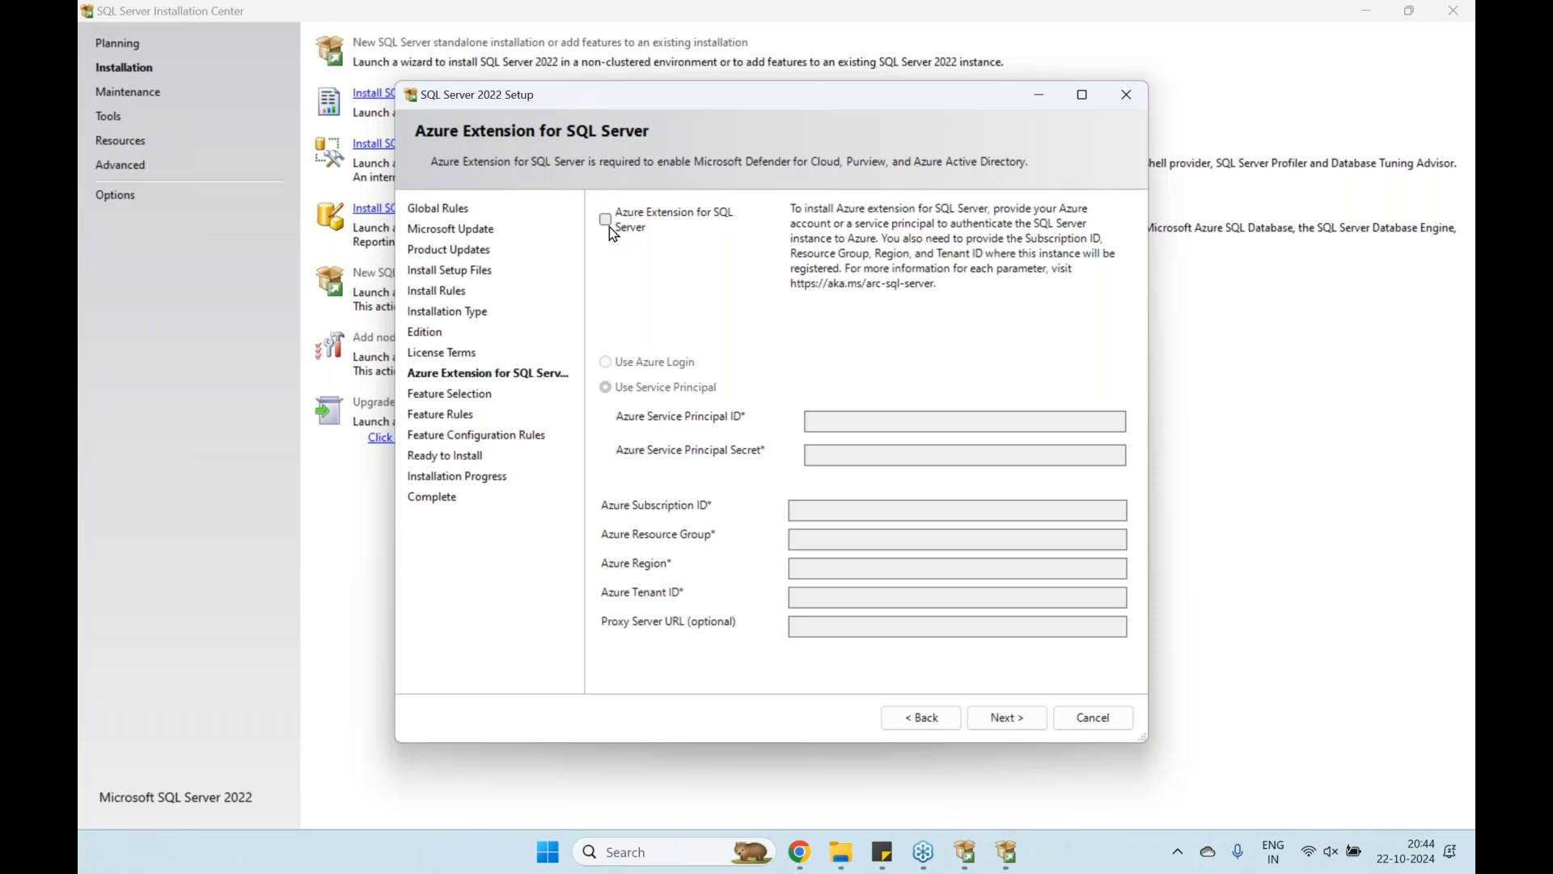
pyautogui.click(1004, 717)
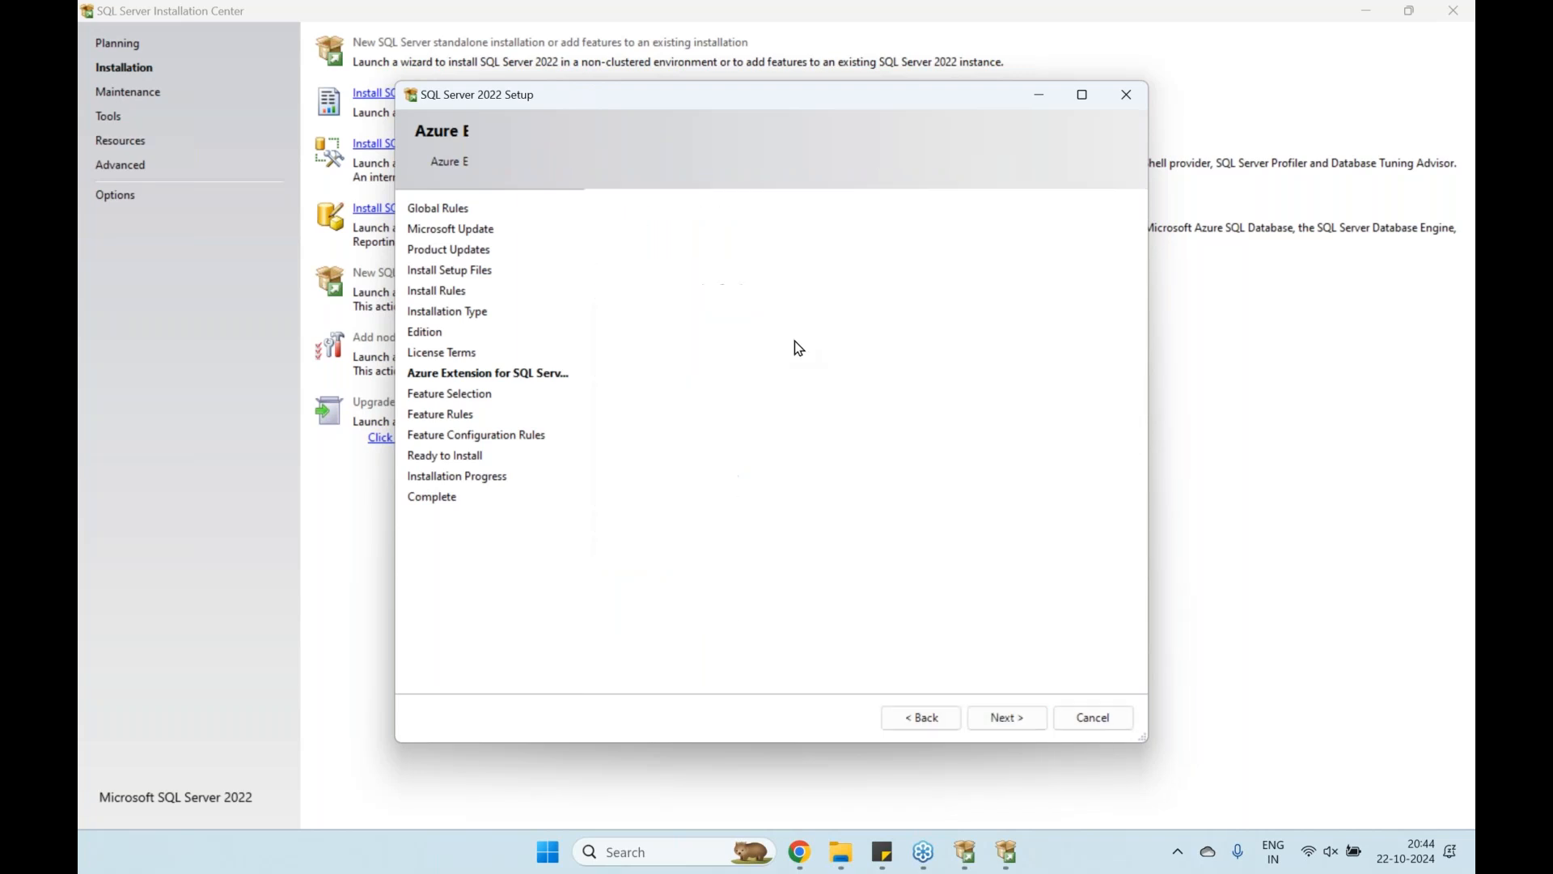
pyautogui.click(626, 293)
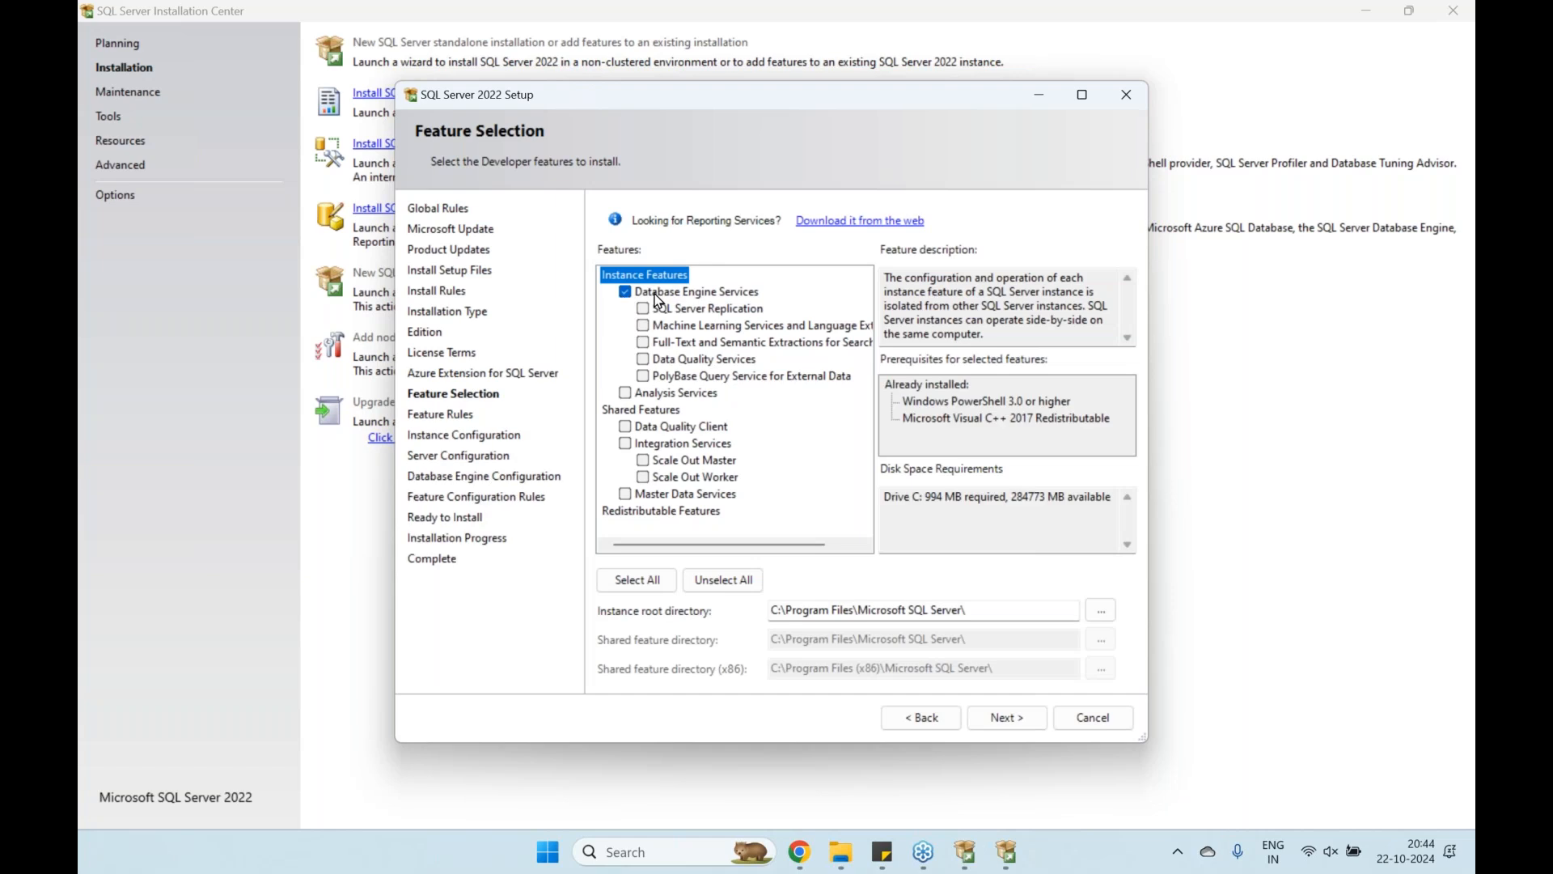
# Read the Database Engine Services description and continue to Instance Configuration
pyautogui.click(658, 297)
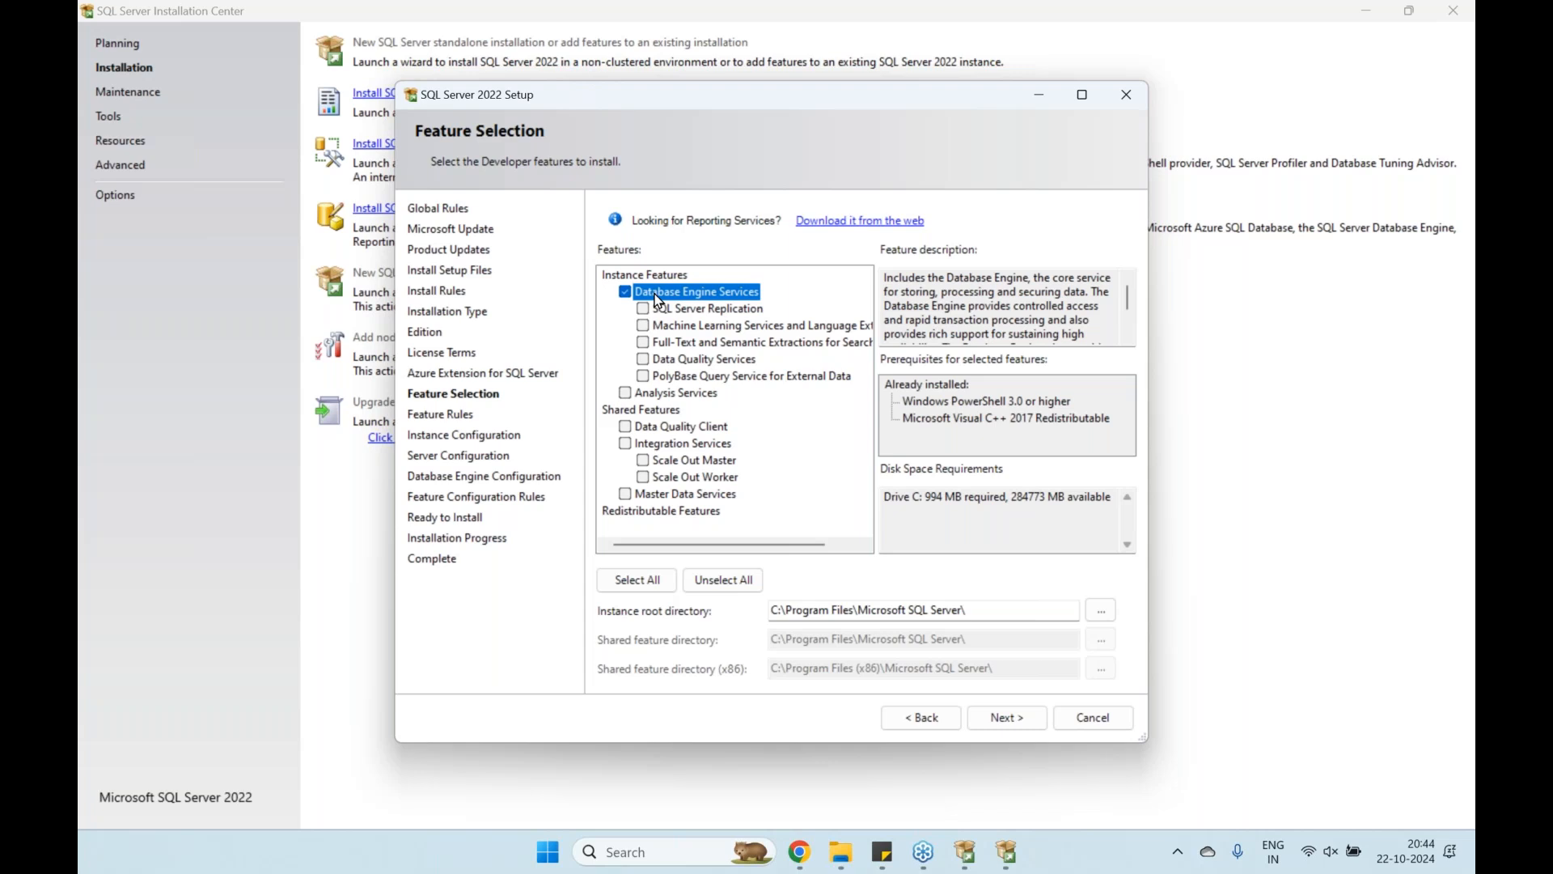
pyautogui.click(987, 707)
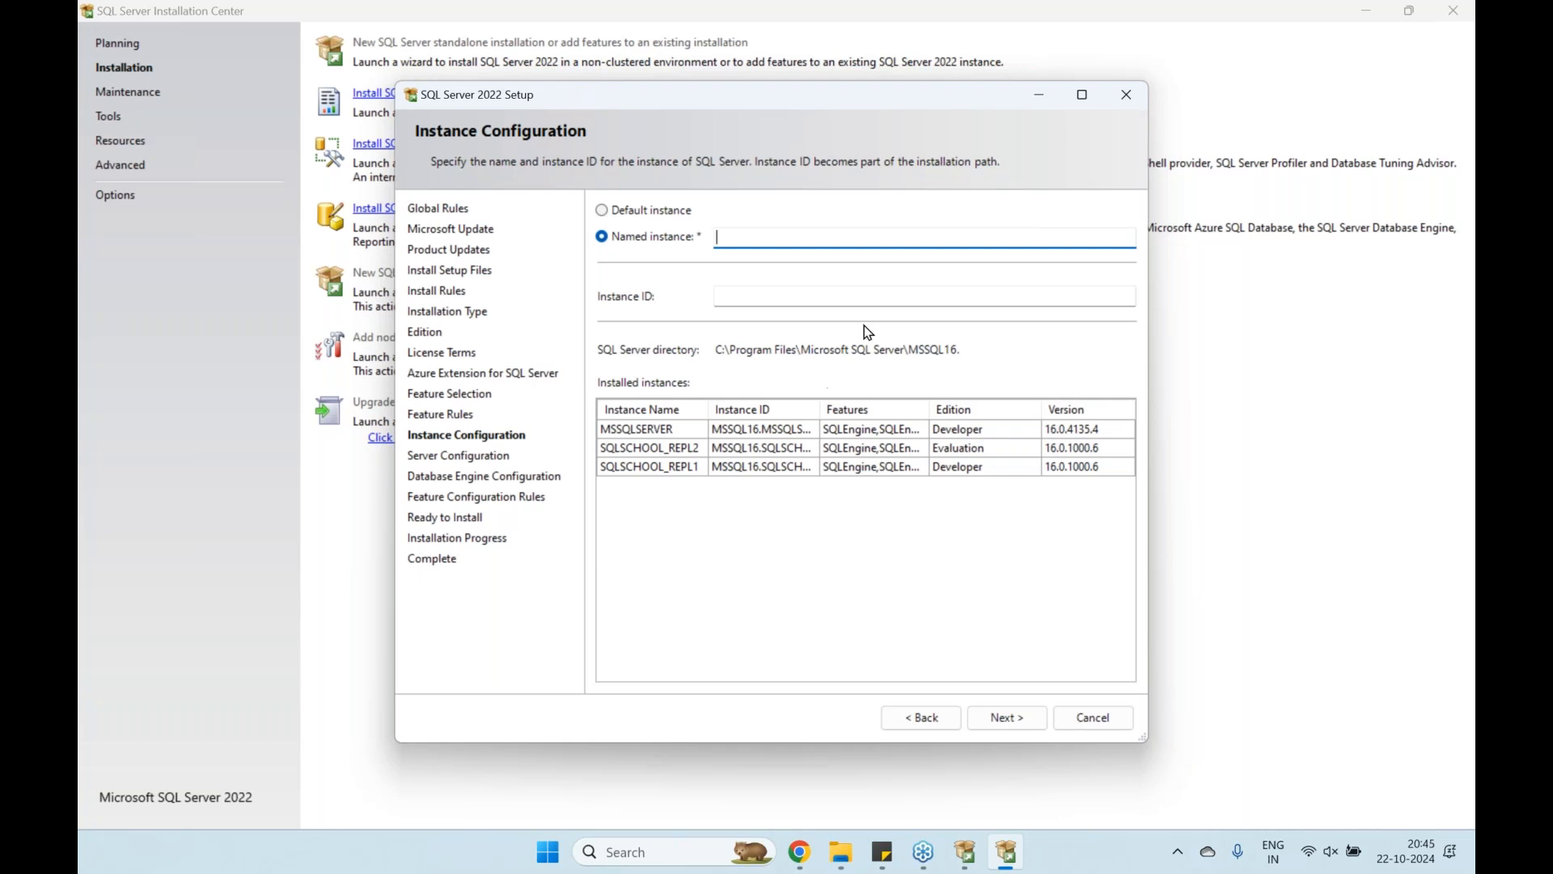
# Name the new instance SQLSCHOOL_LOCAL and continue to Server Configuration
pyautogui.write('sq')
pyautogui.press('BackSpace')
pyautogui.press('BackSpace')
pyautogui.press('capslock')
pyautogui.write('SQLSCHOOL_LOCAL')
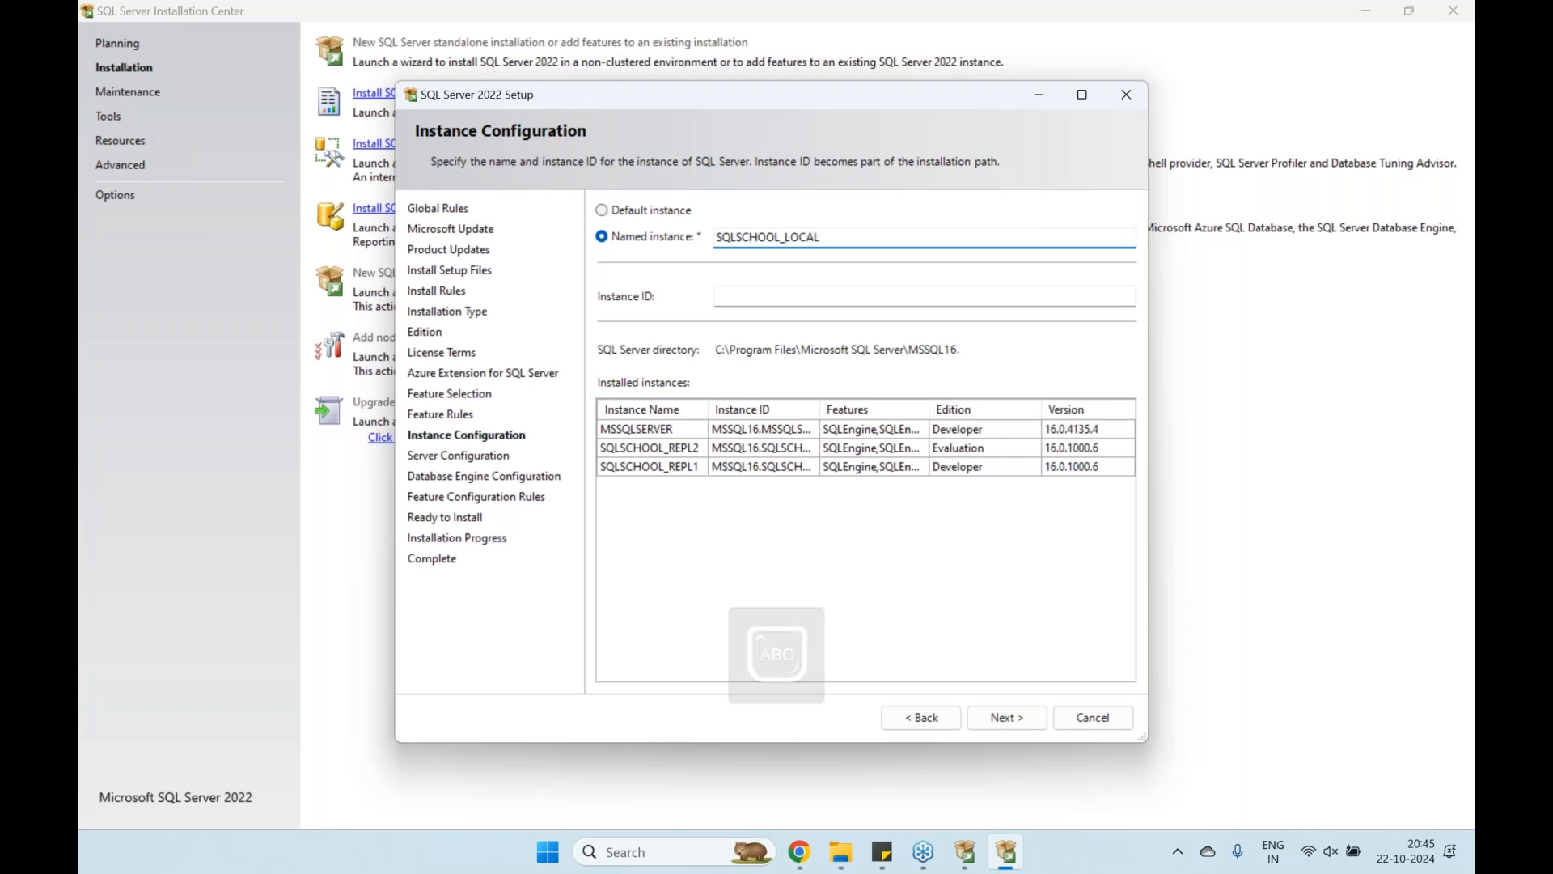
pyautogui.click(1010, 718)
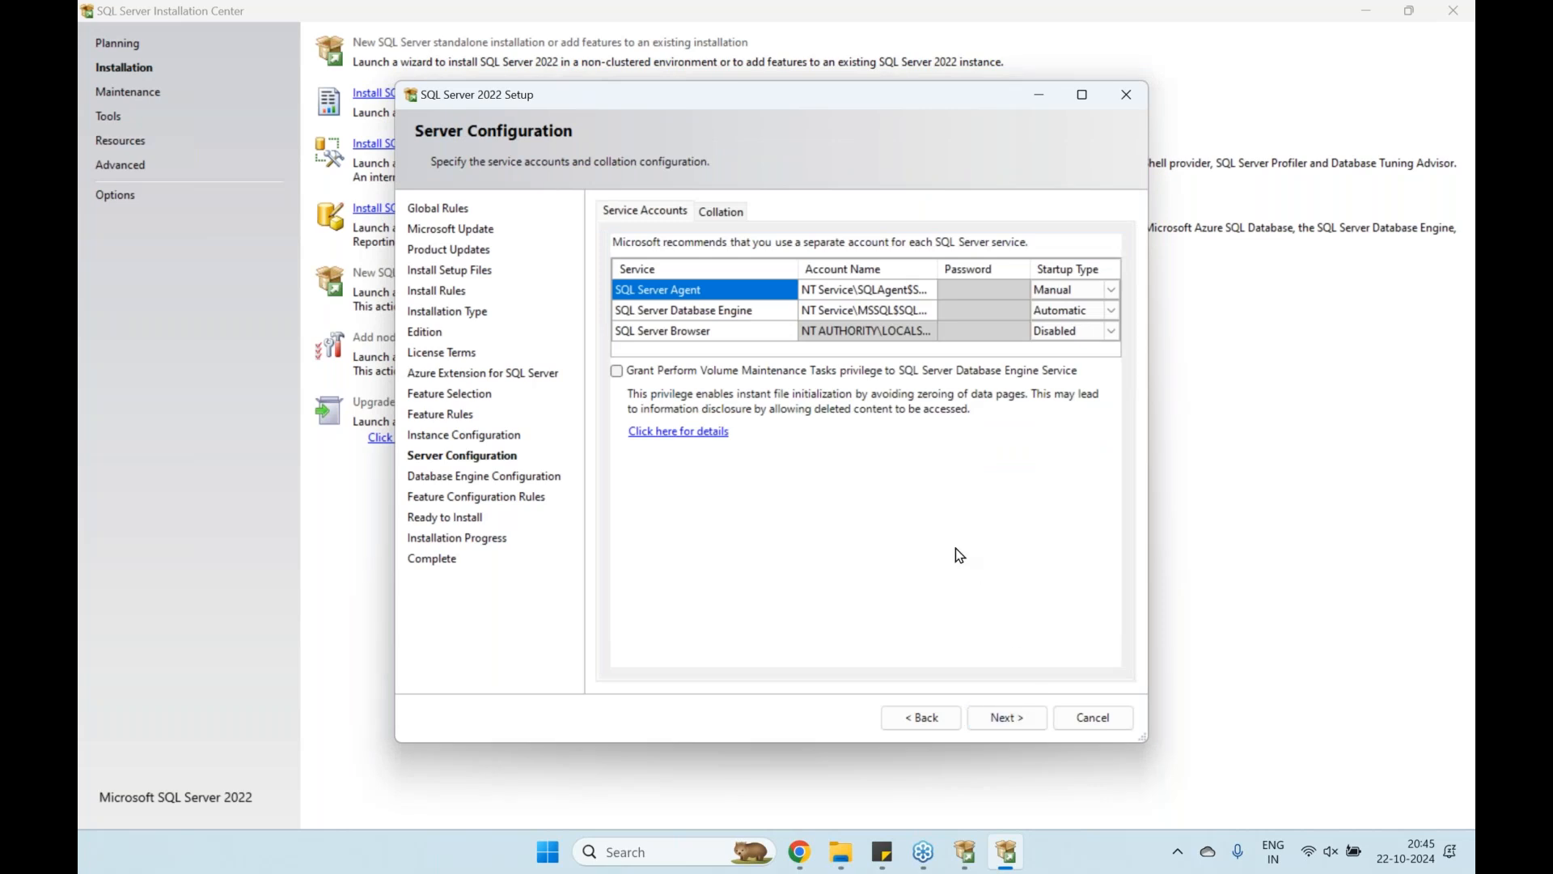
# Browse the collation options but keep the default SQL_Latin1_General_CP1_CI_AS collation
pyautogui.click(730, 215)
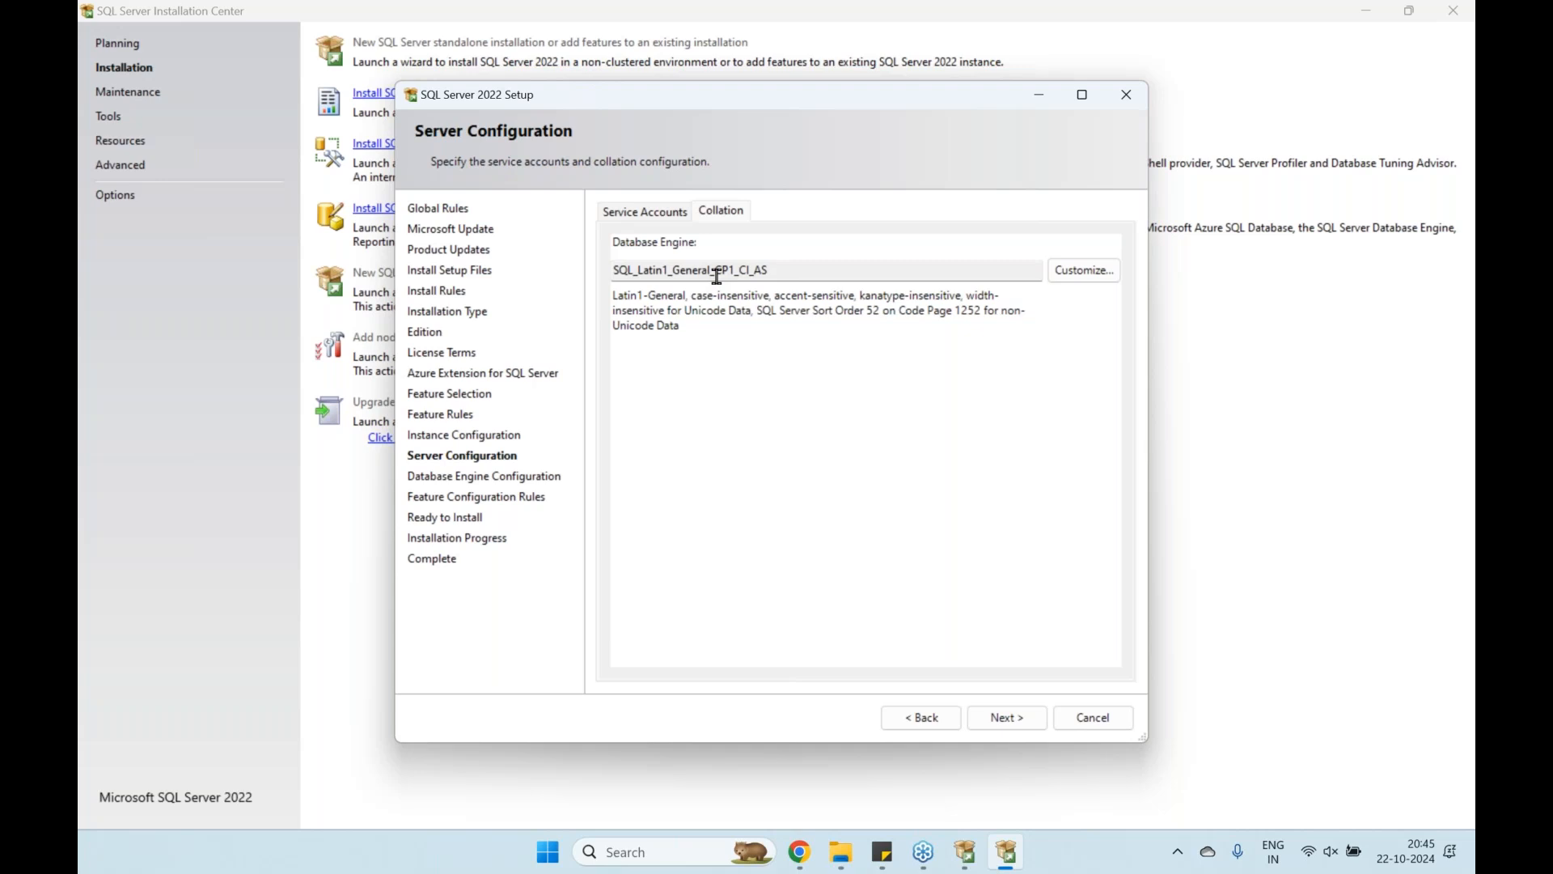
pyautogui.click(1085, 271)
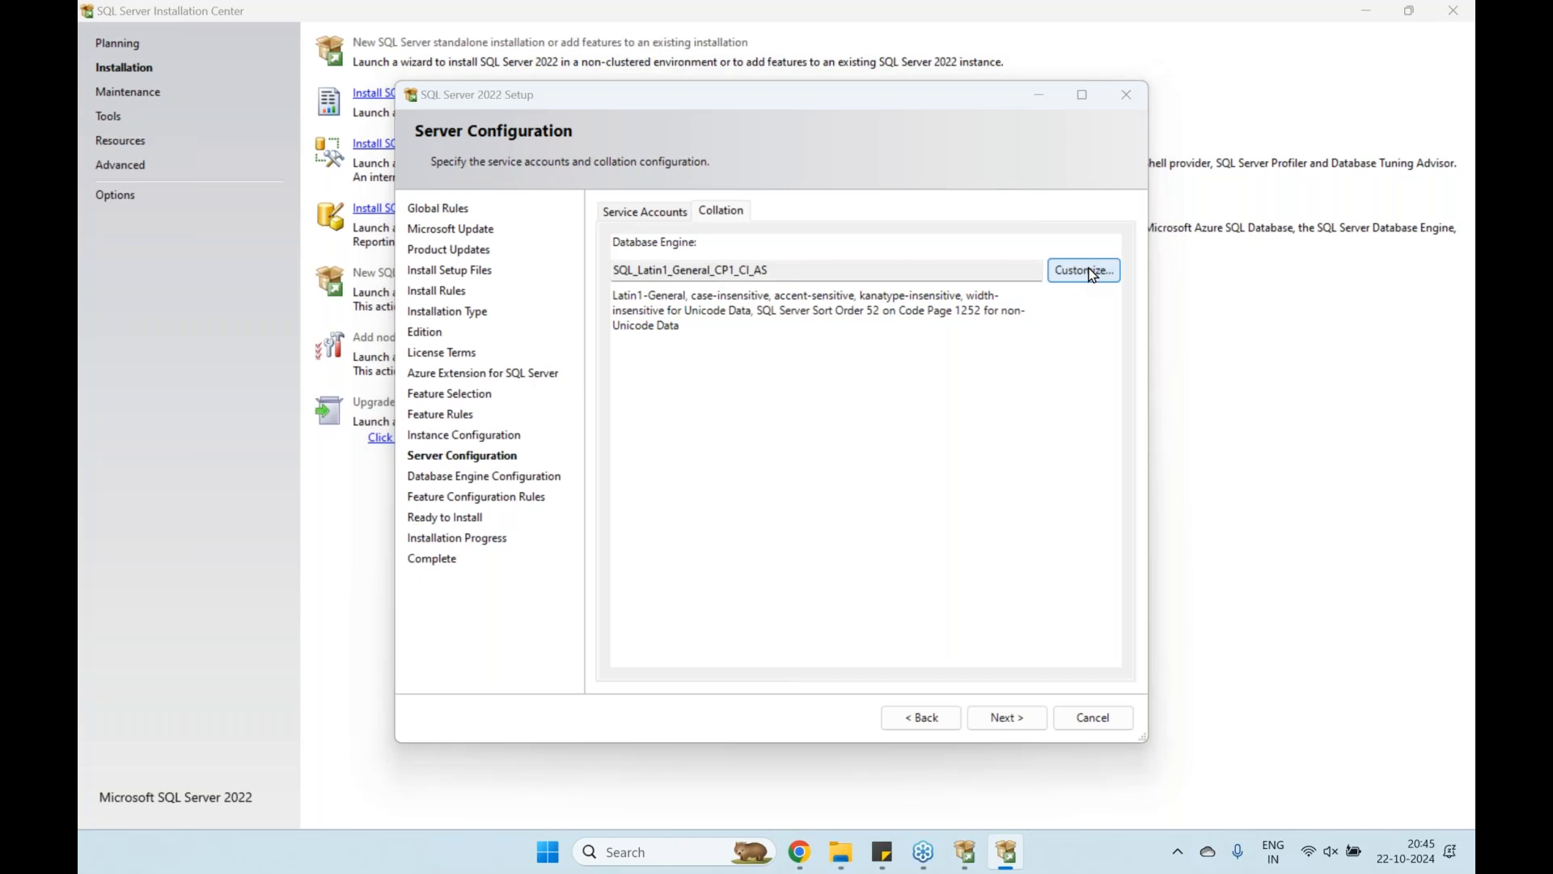
pyautogui.scroll(-10, 623, 485)
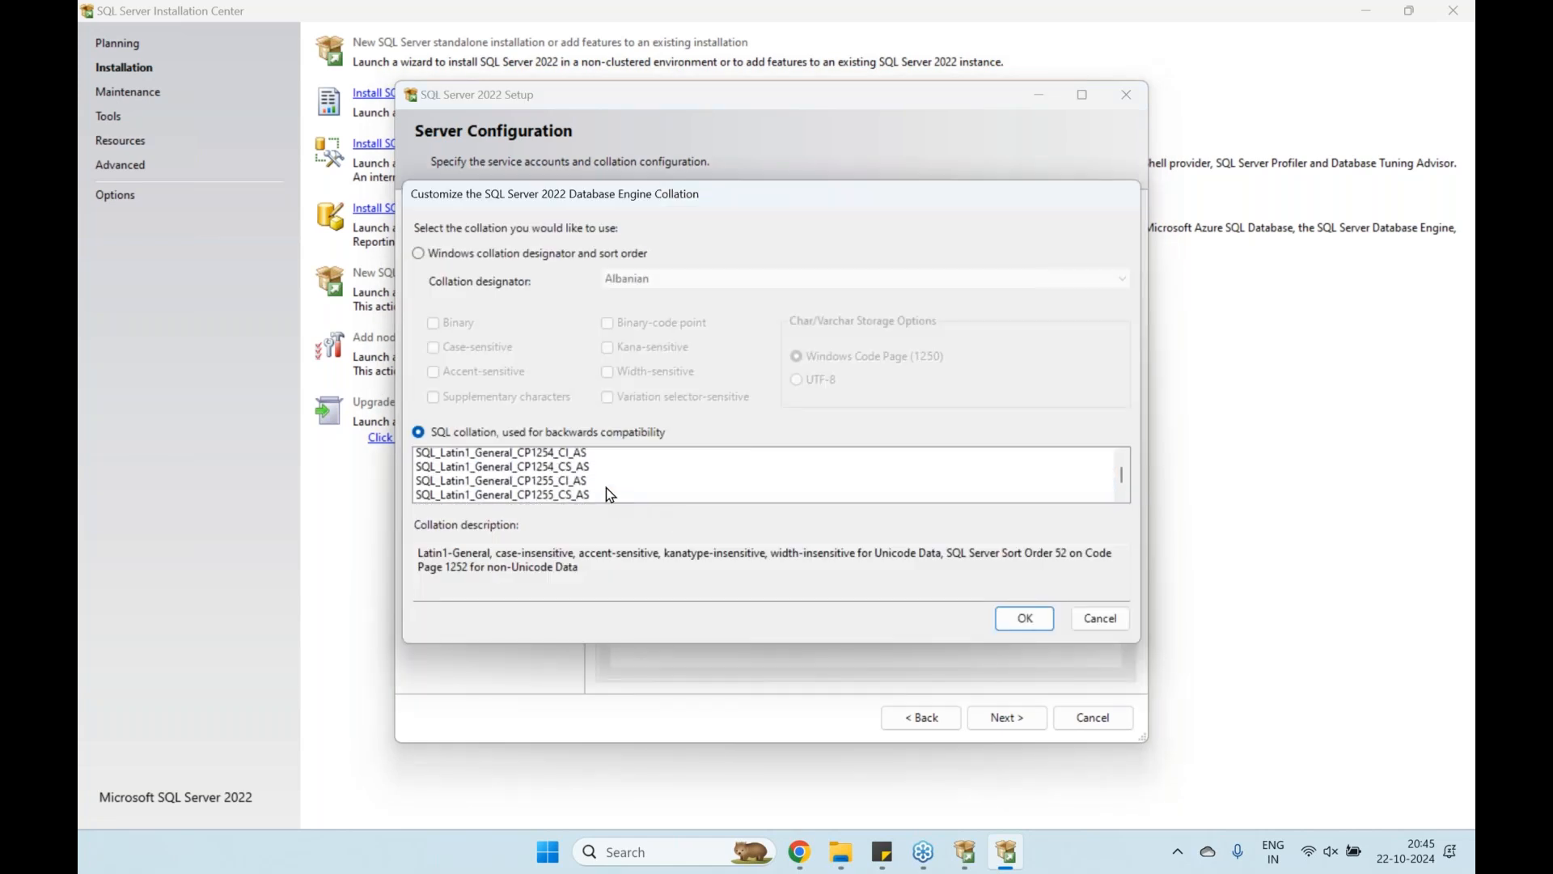
pyautogui.scroll(-6, 894, 472)
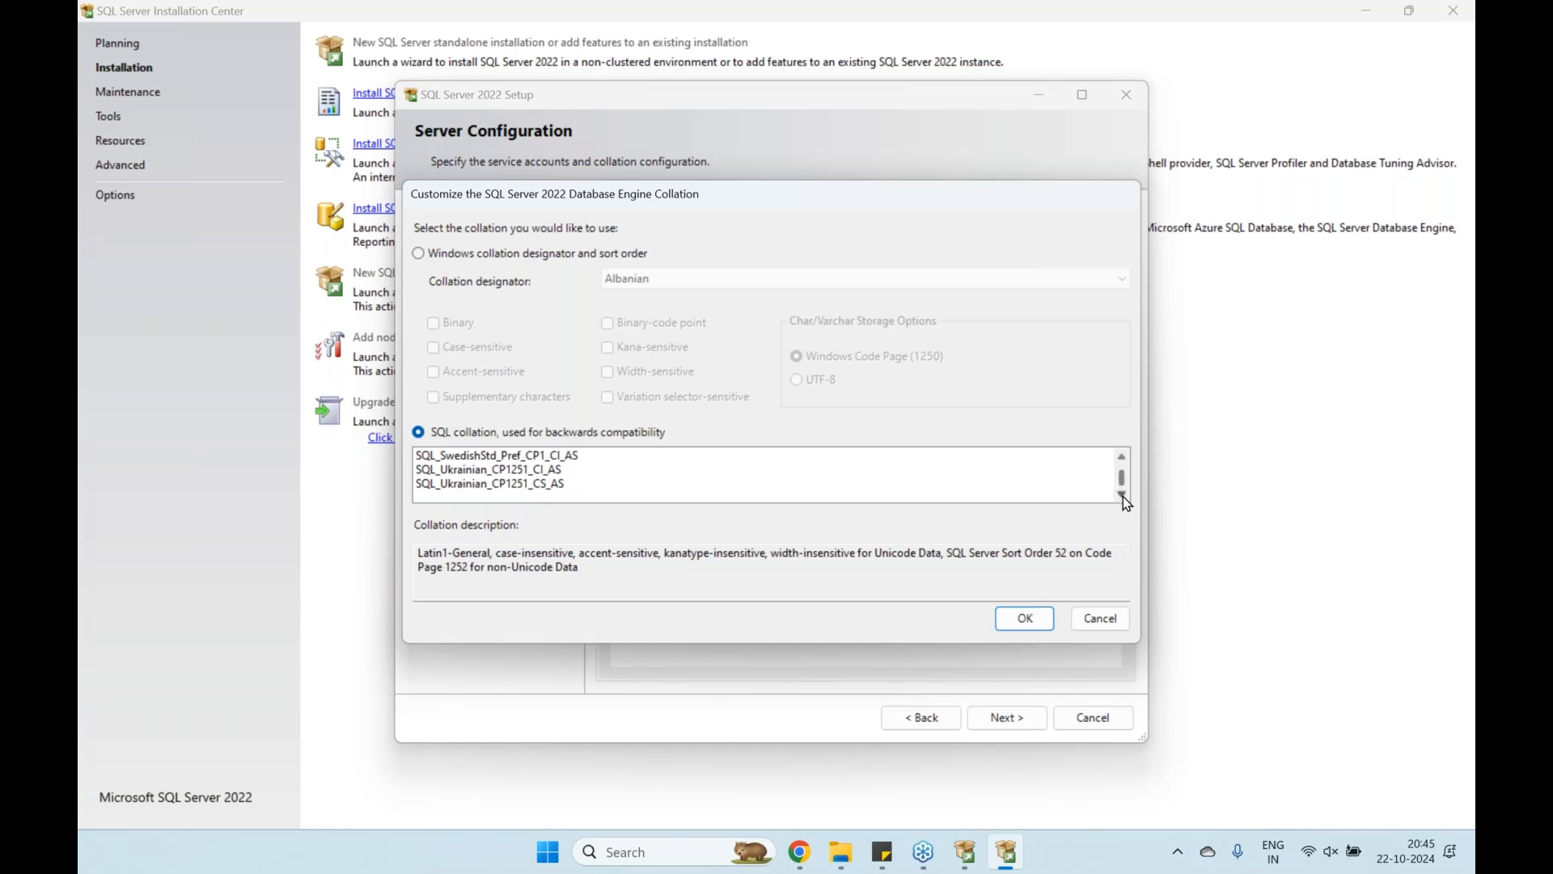
pyautogui.click(466, 473)
pyautogui.click(475, 485)
pyautogui.scroll(5, 485, 492)
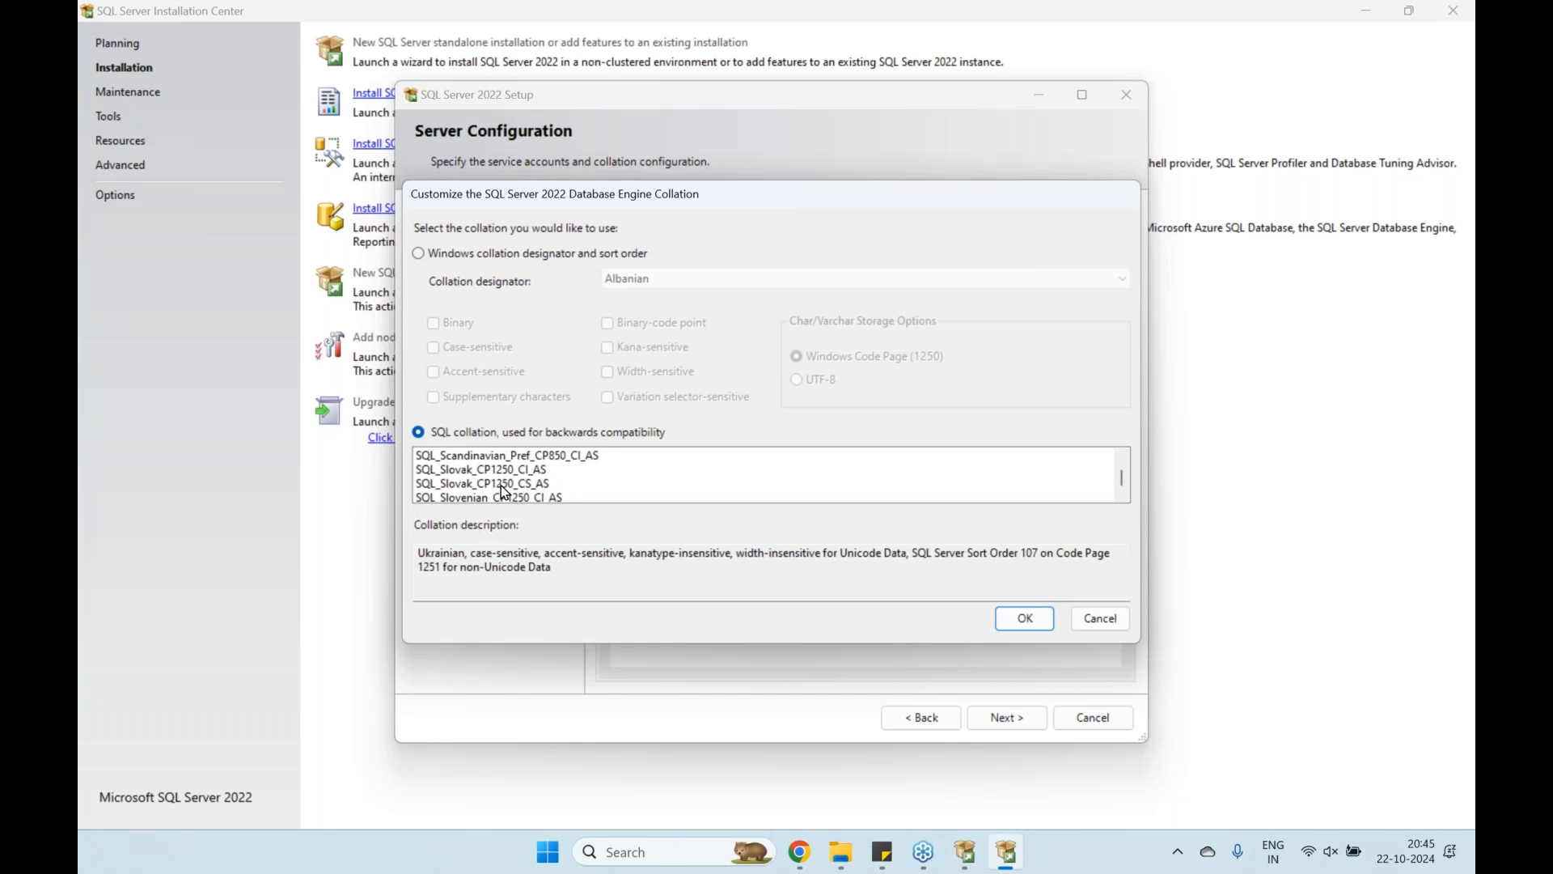
pyautogui.click(1094, 627)
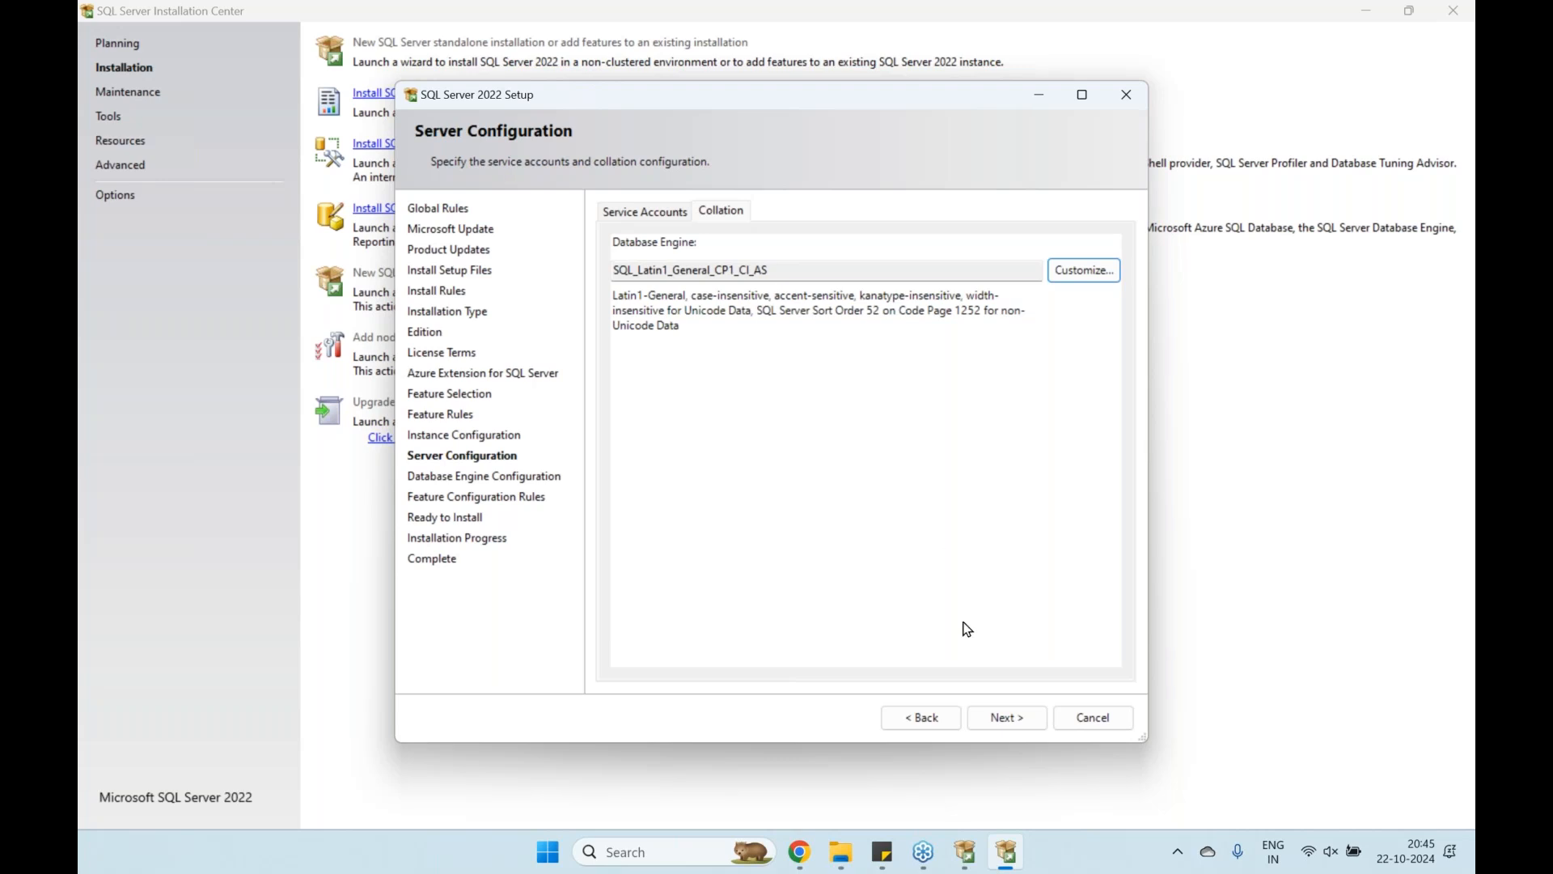
pyautogui.click(1008, 718)
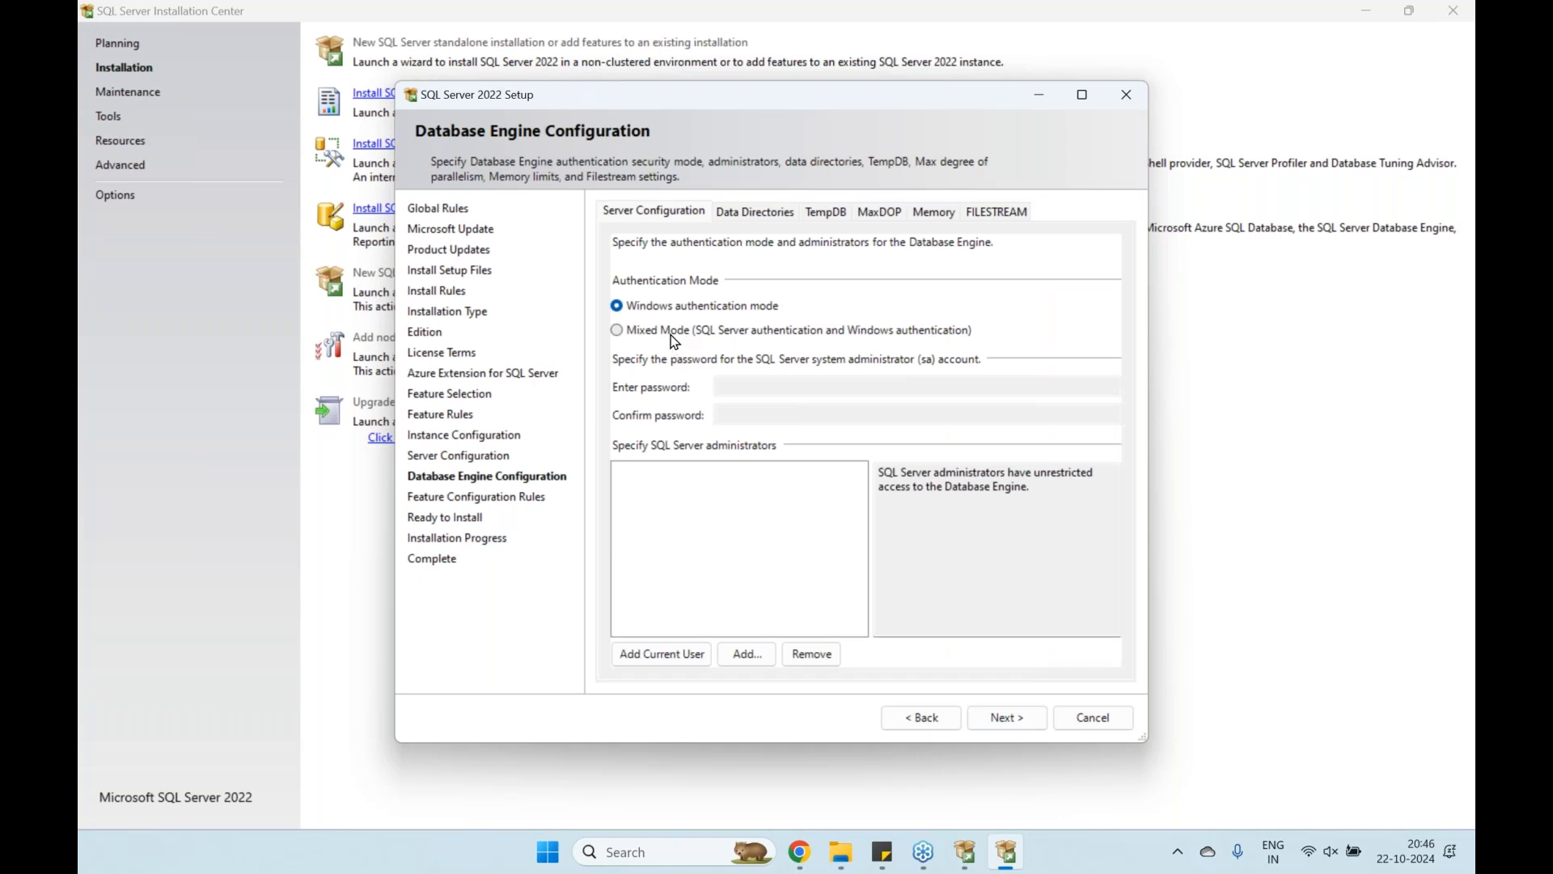
# Enable Mixed Mode, add the current user as administrator, set and confirm the sa password, then view Data Directories
pyautogui.click(674, 340)
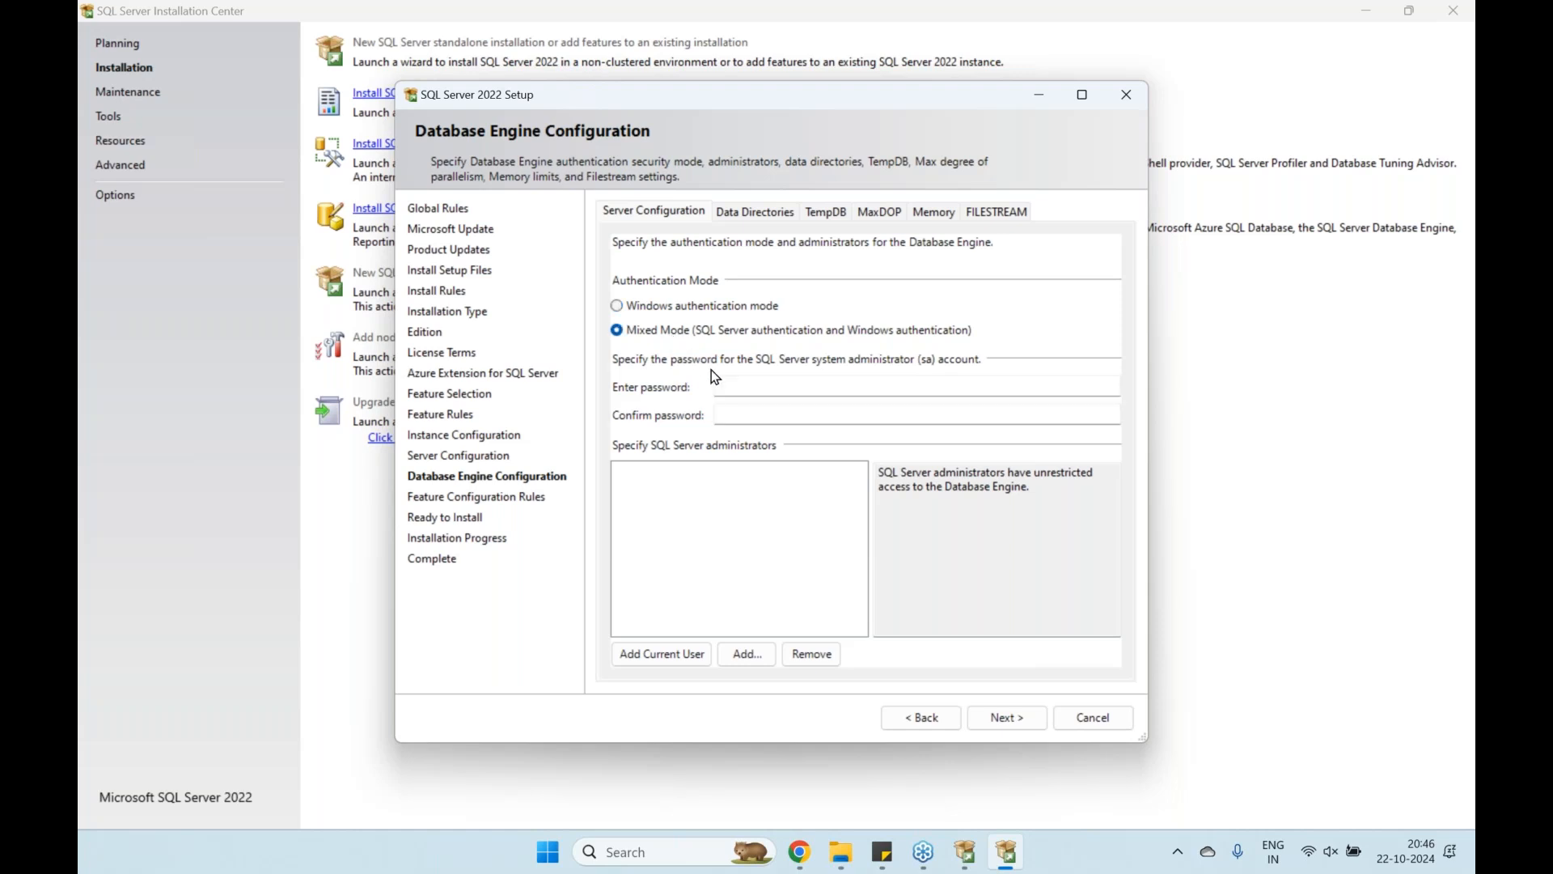
pyautogui.click(684, 661)
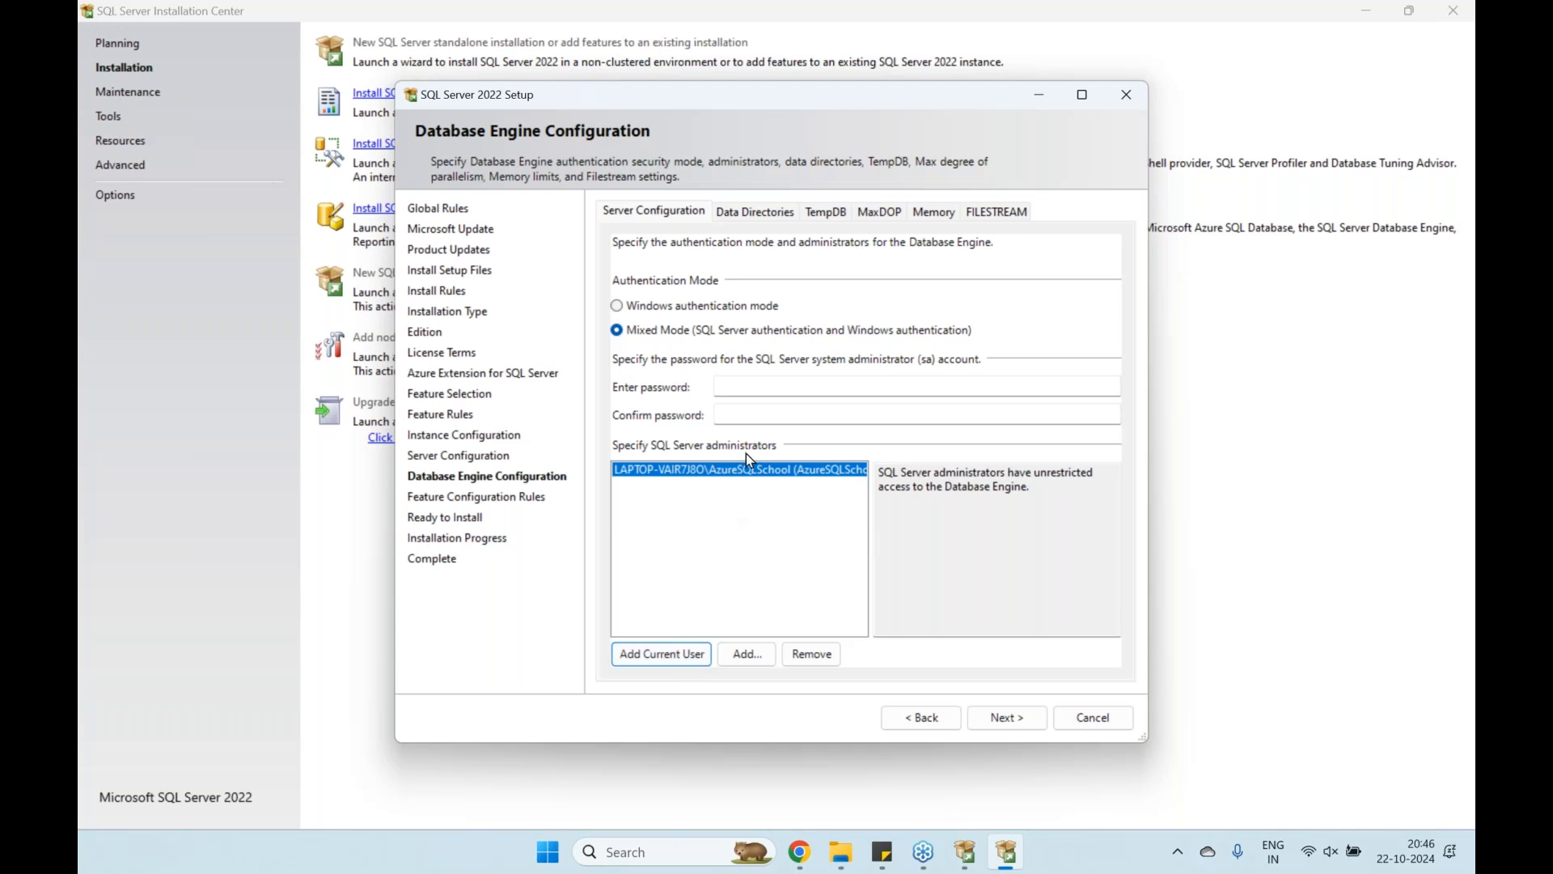
pyautogui.click(828, 388)
pyautogui.press('capslock')
pyautogui.write('******')
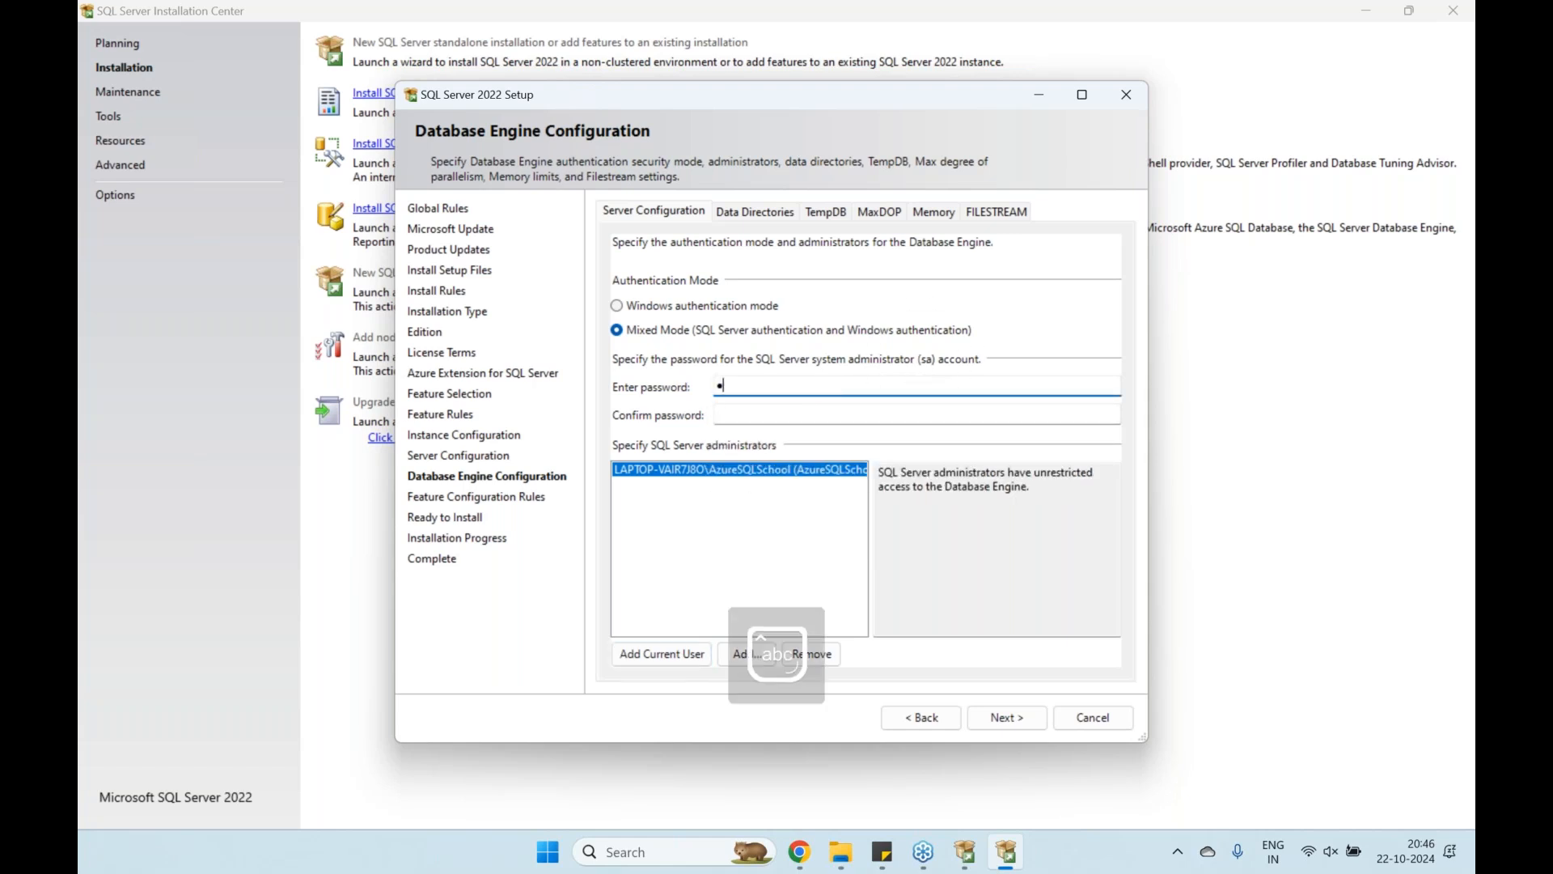
pyautogui.write('***')
pyautogui.press('Tab')
pyautogui.write('******')
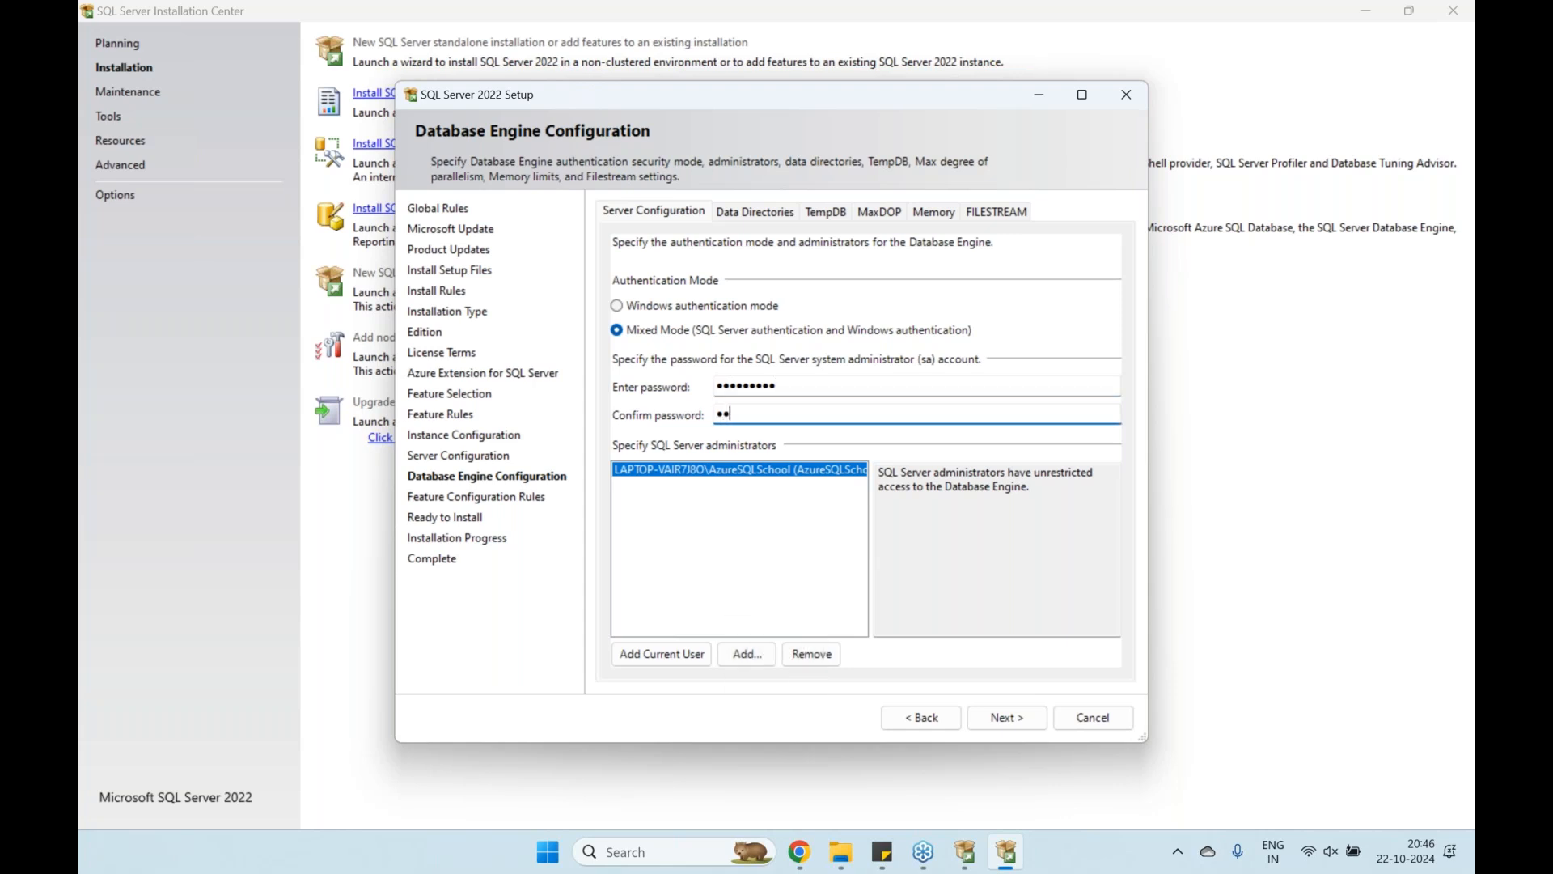
pyautogui.write('***')
pyautogui.click(761, 213)
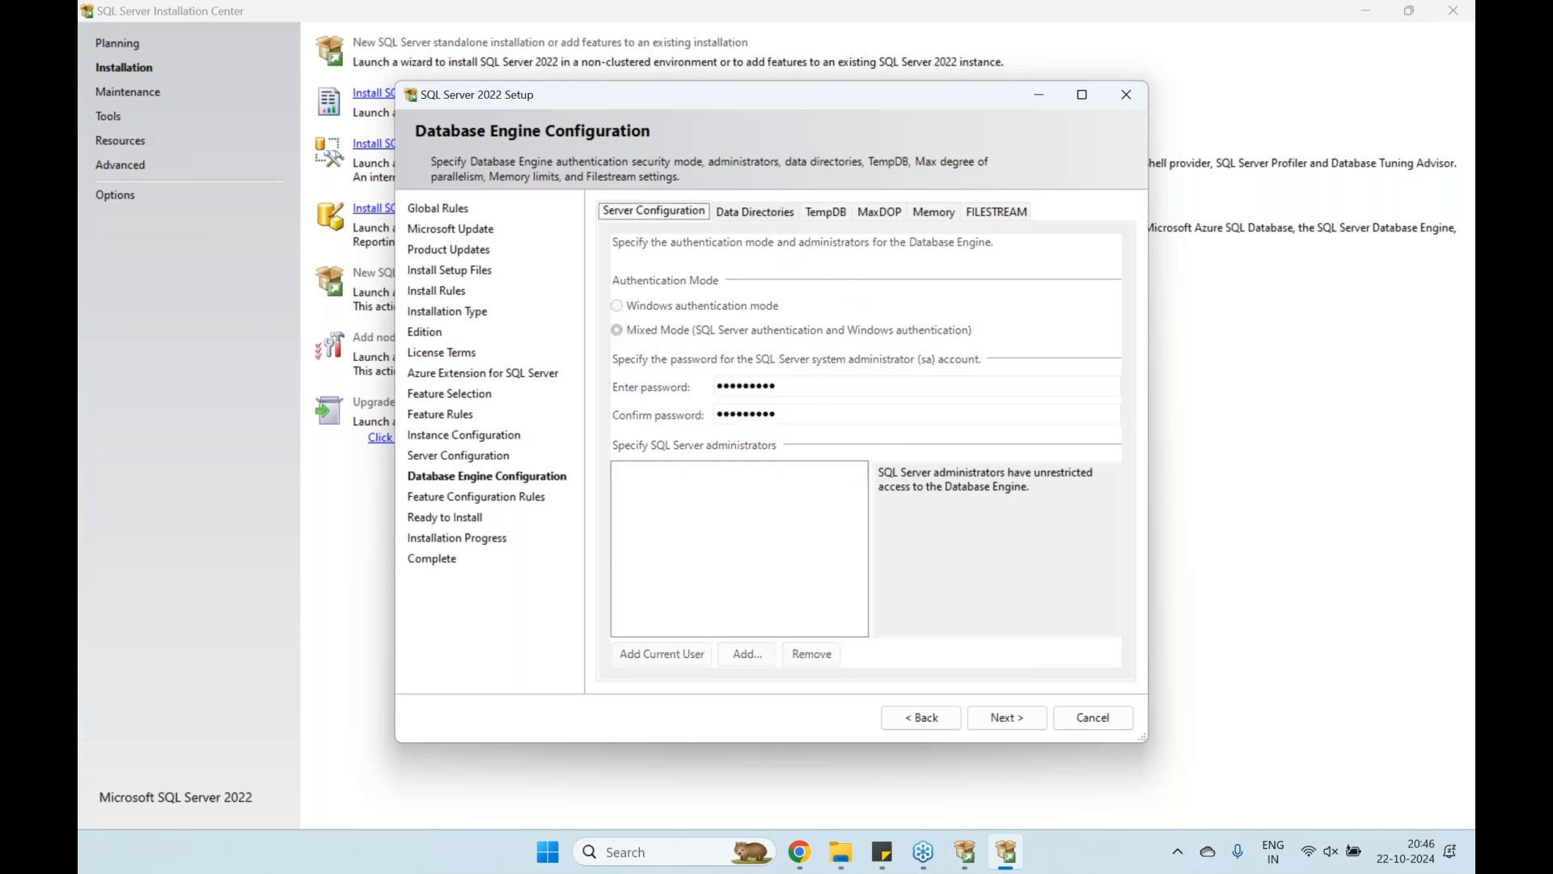
# Review the TempDB, MaxDOP, Memory and FILESTREAM settings, then start the installation
pyautogui.click(833, 212)
pyautogui.click(880, 213)
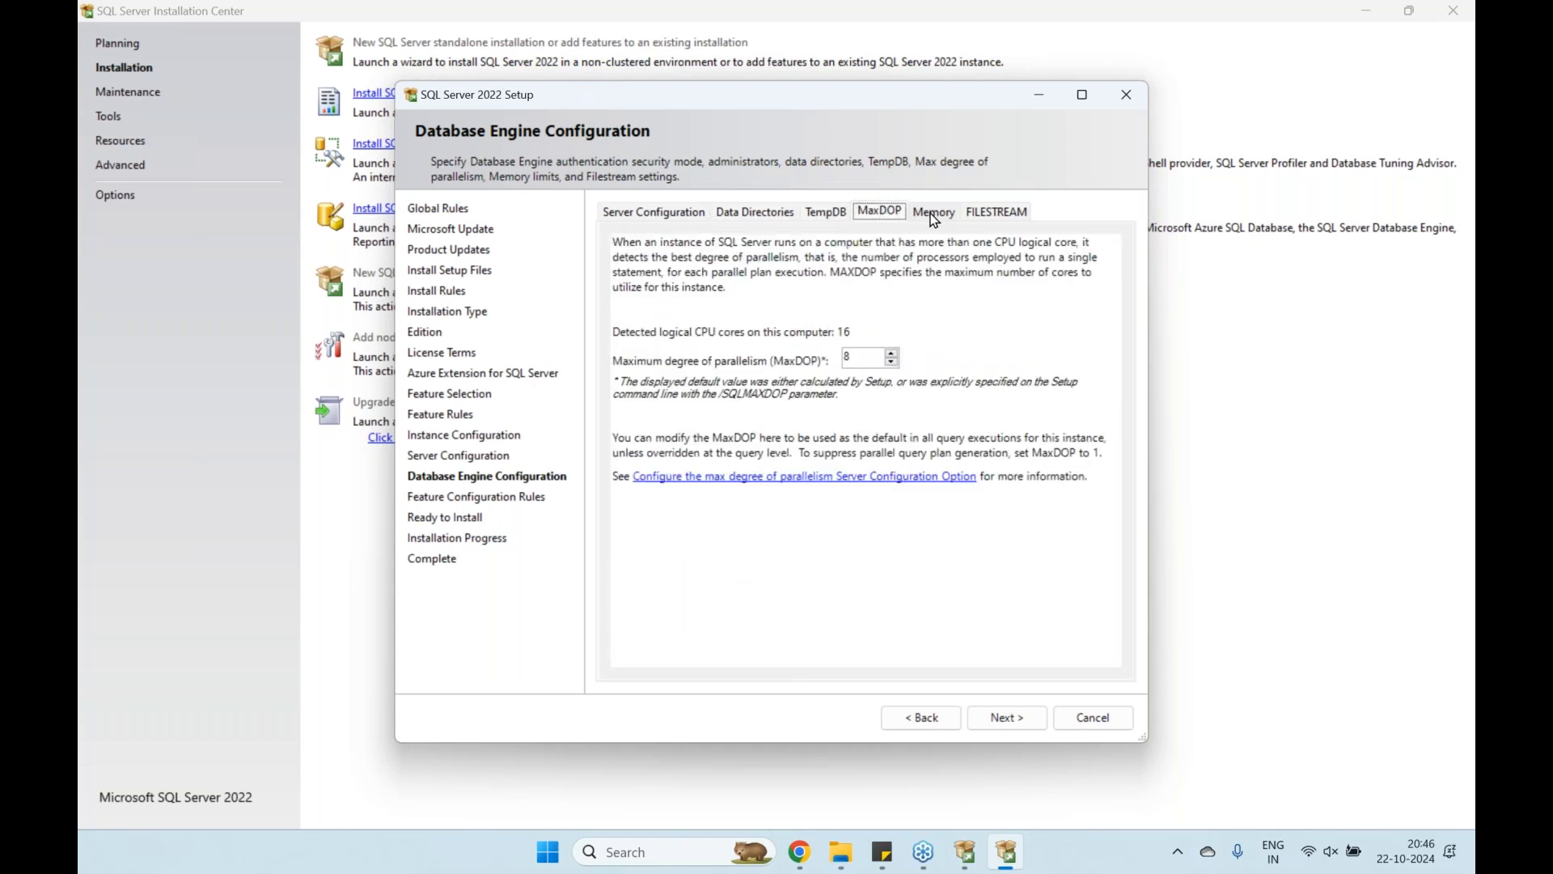
pyautogui.click(935, 213)
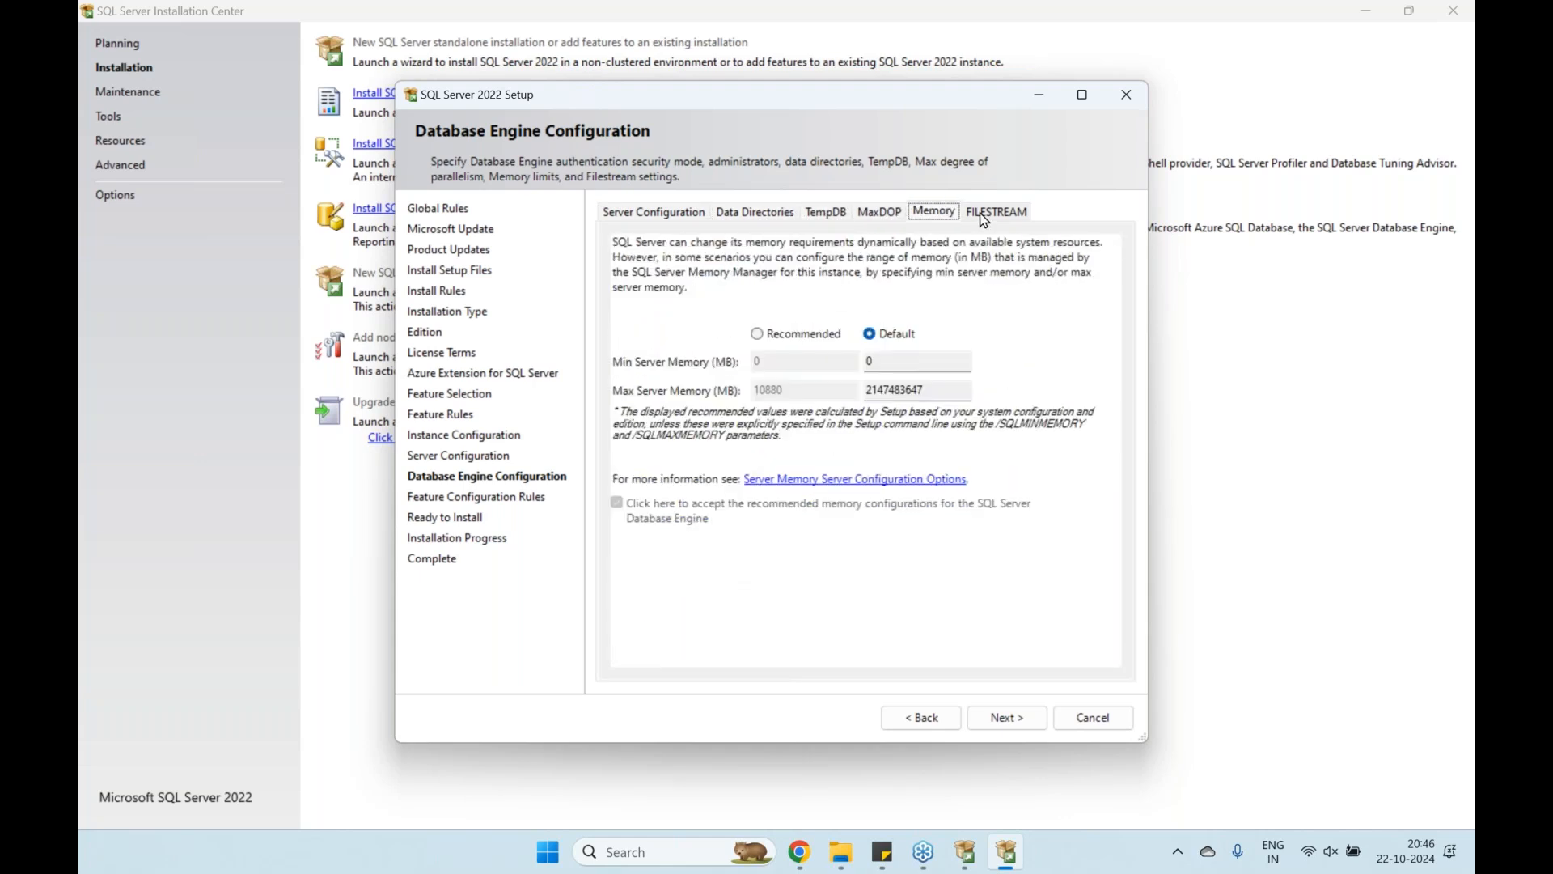
pyautogui.click(984, 217)
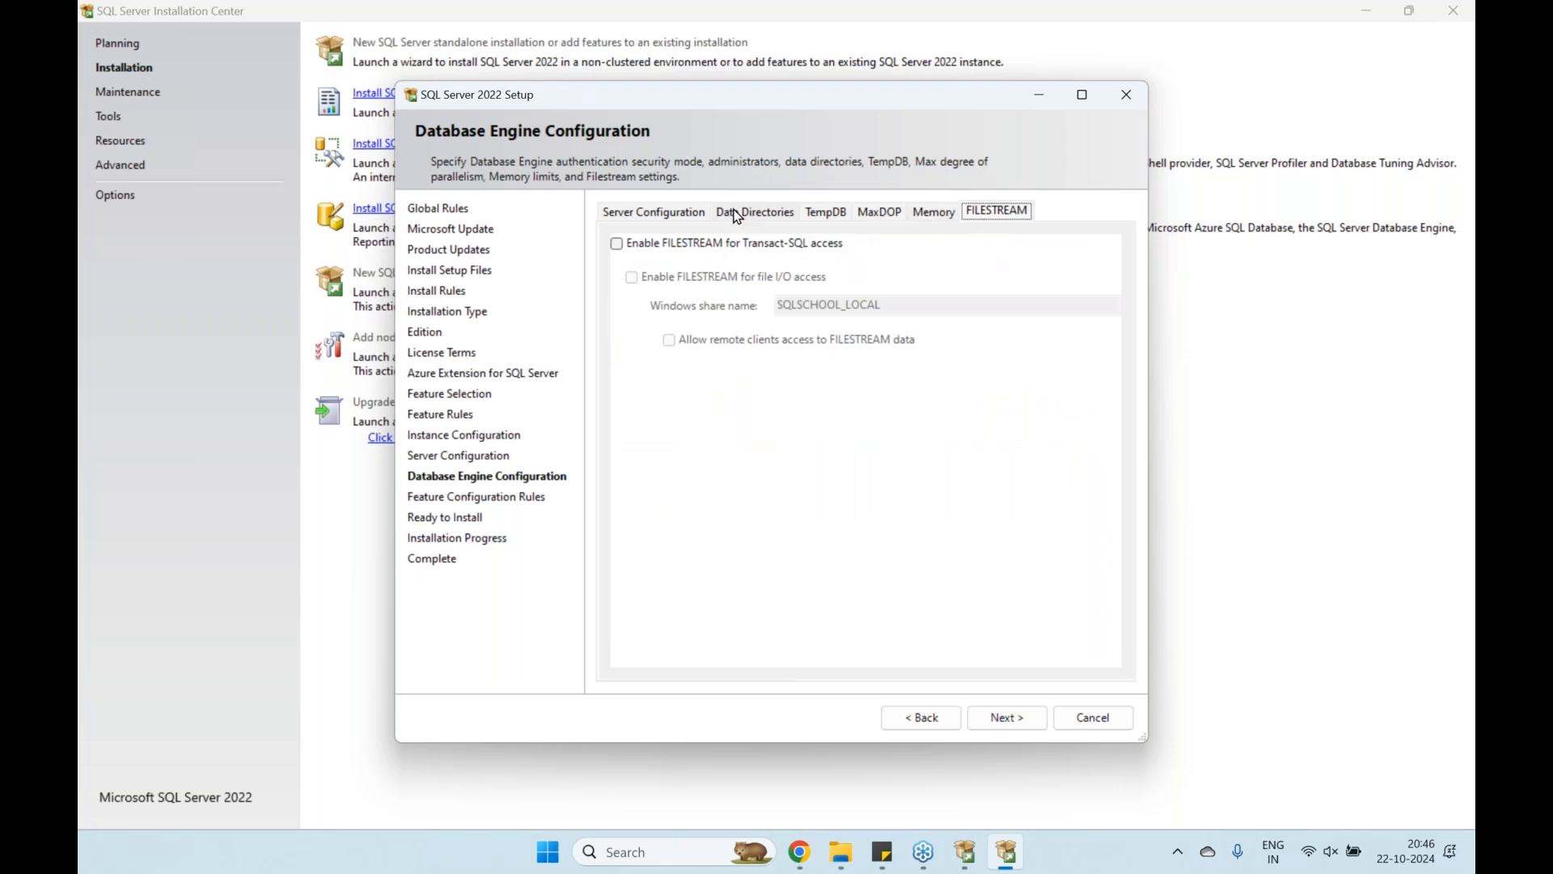
pyautogui.click(678, 215)
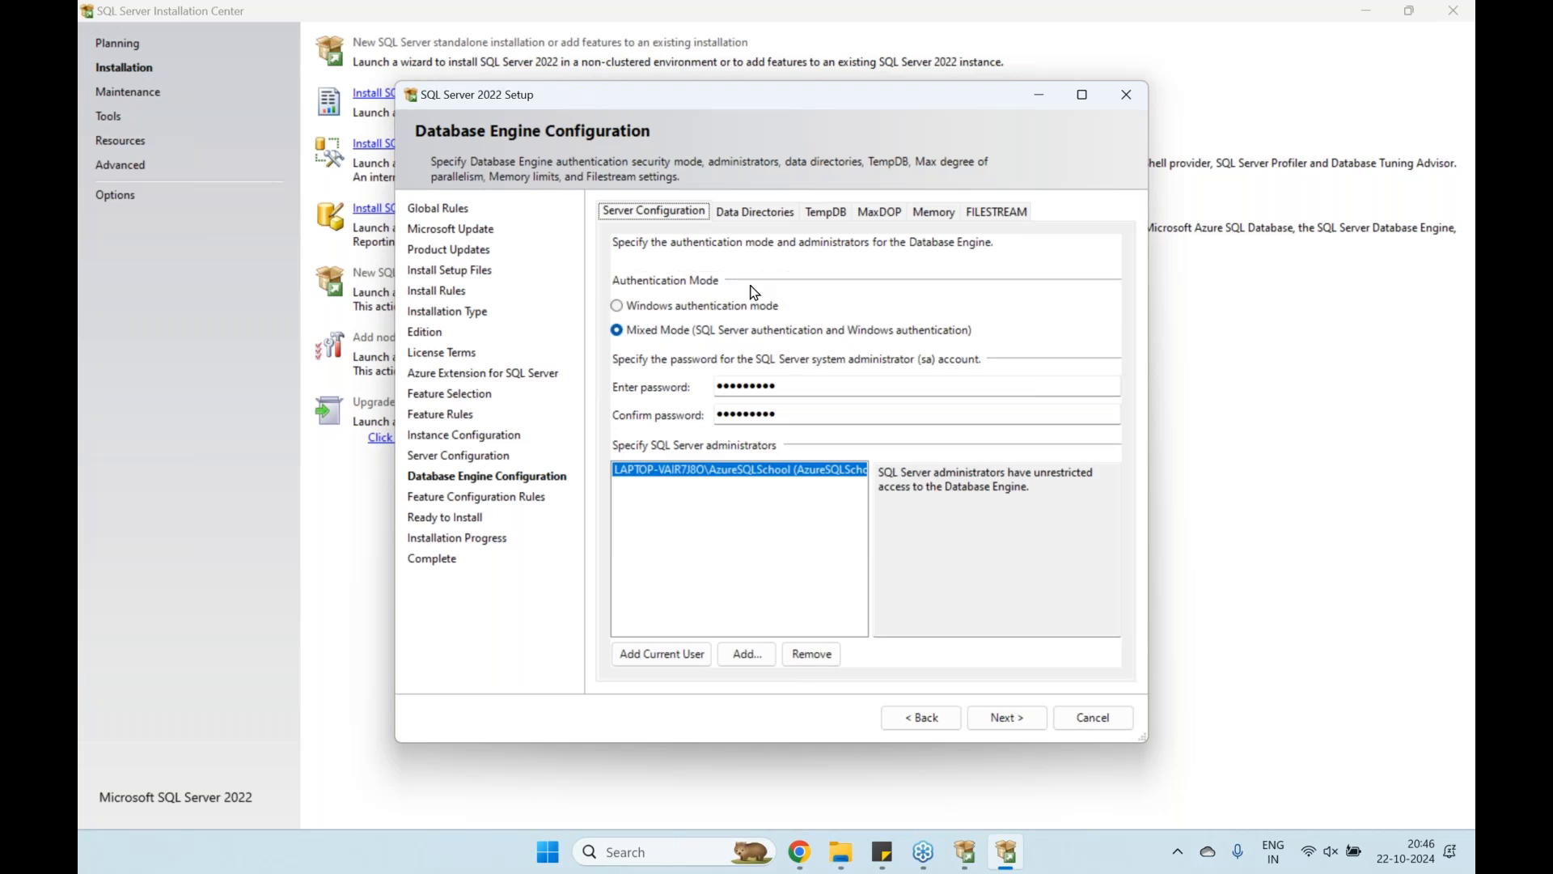
pyautogui.click(1019, 723)
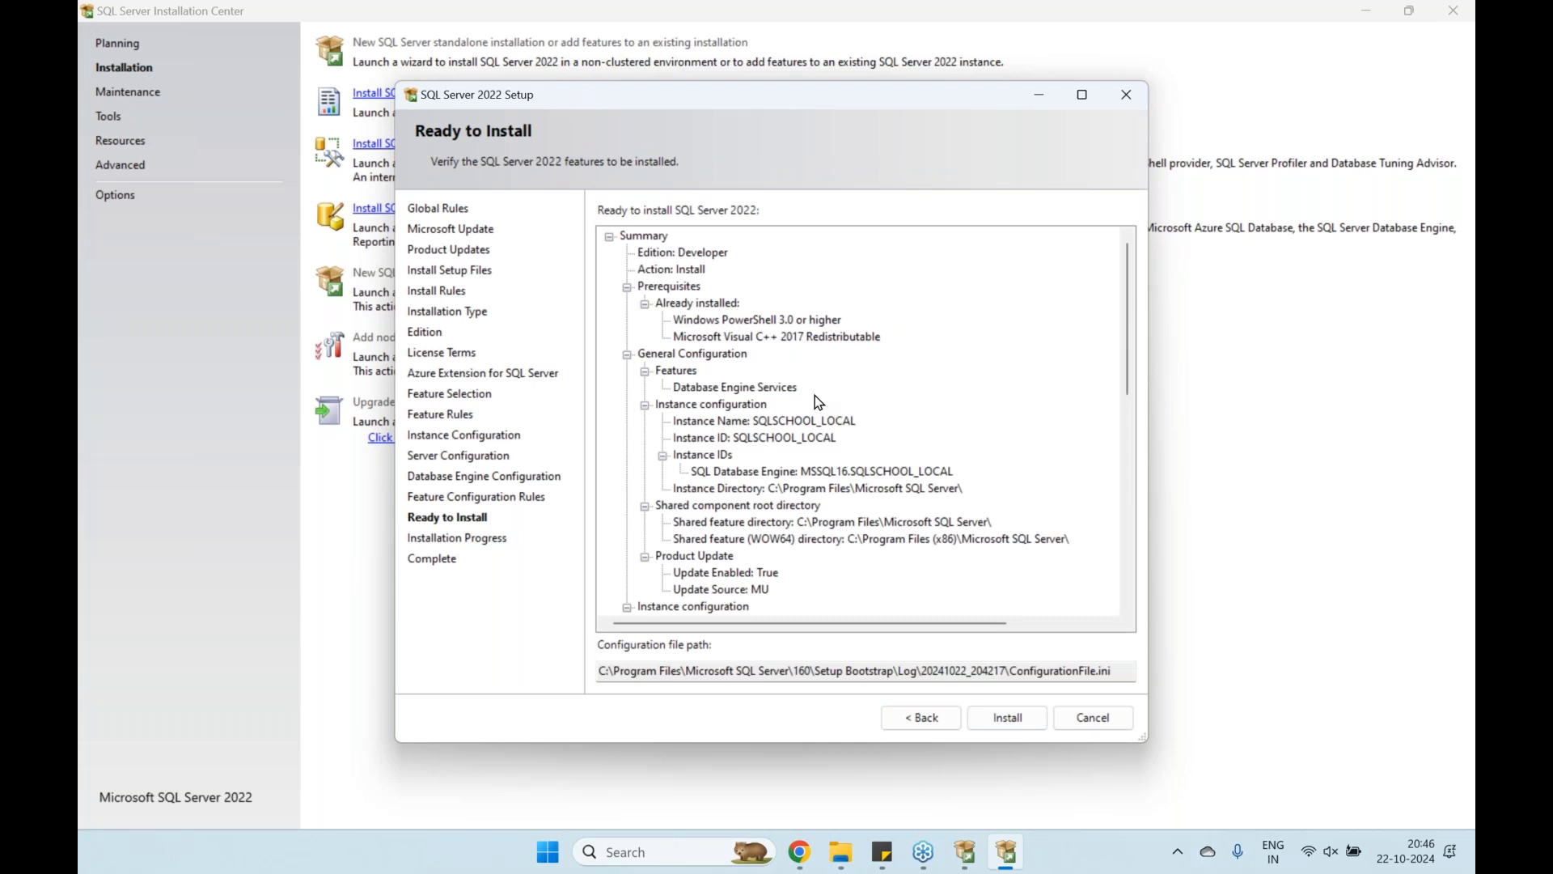
pyautogui.click(1008, 719)
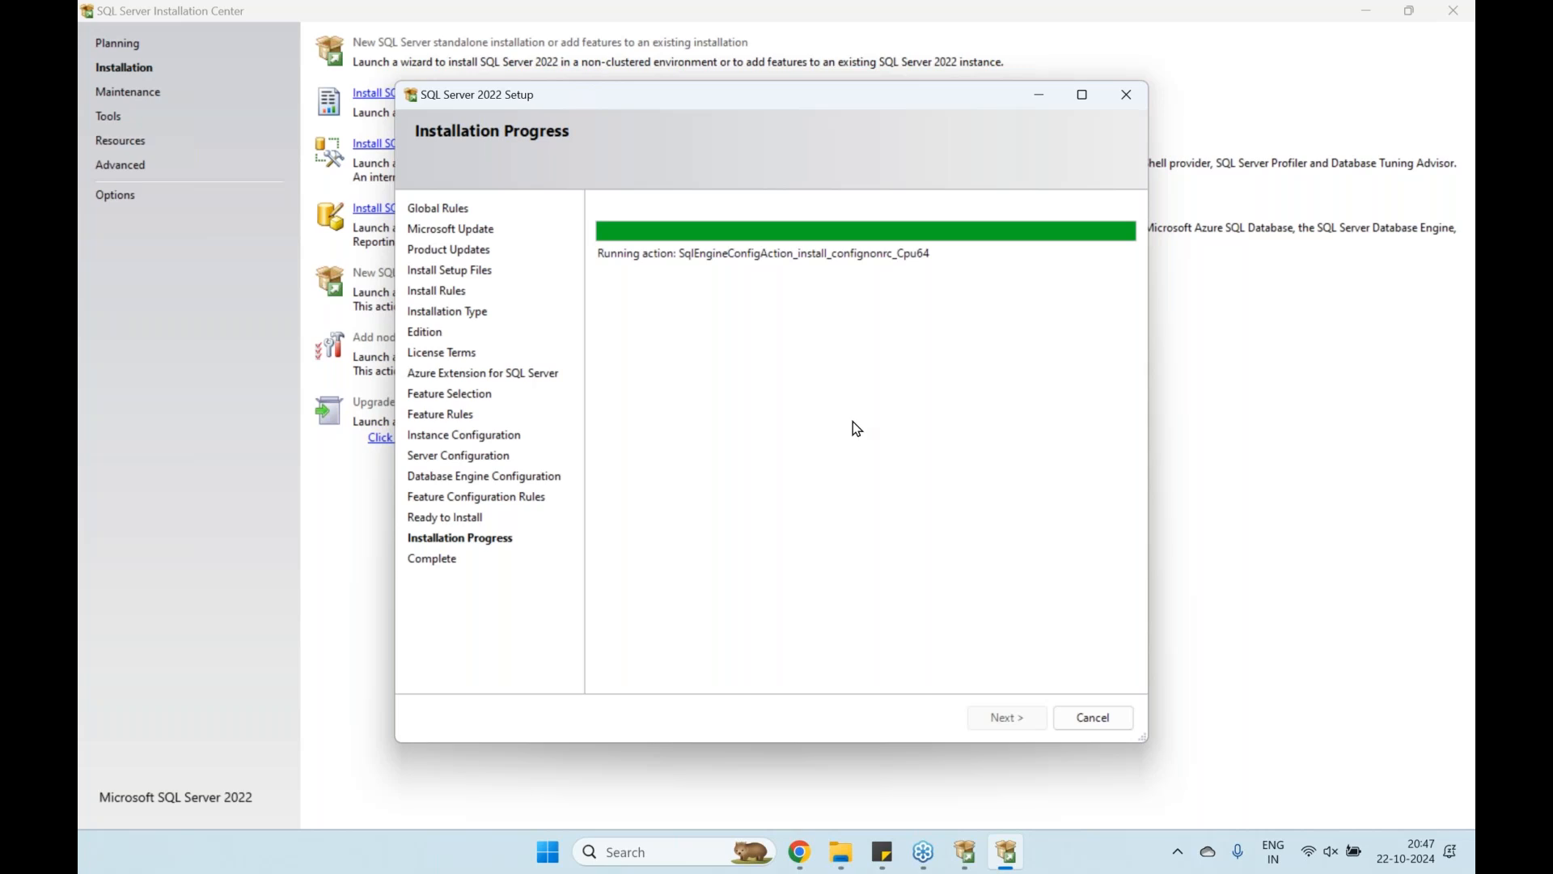
# Bring up the Windows Run prompt while the installation keeps running
pyautogui.press('super+r')
# Launch Notepad, move its window aside, and clear the old note text
pyautogui.write('notepad')
pyautogui.press('Return')
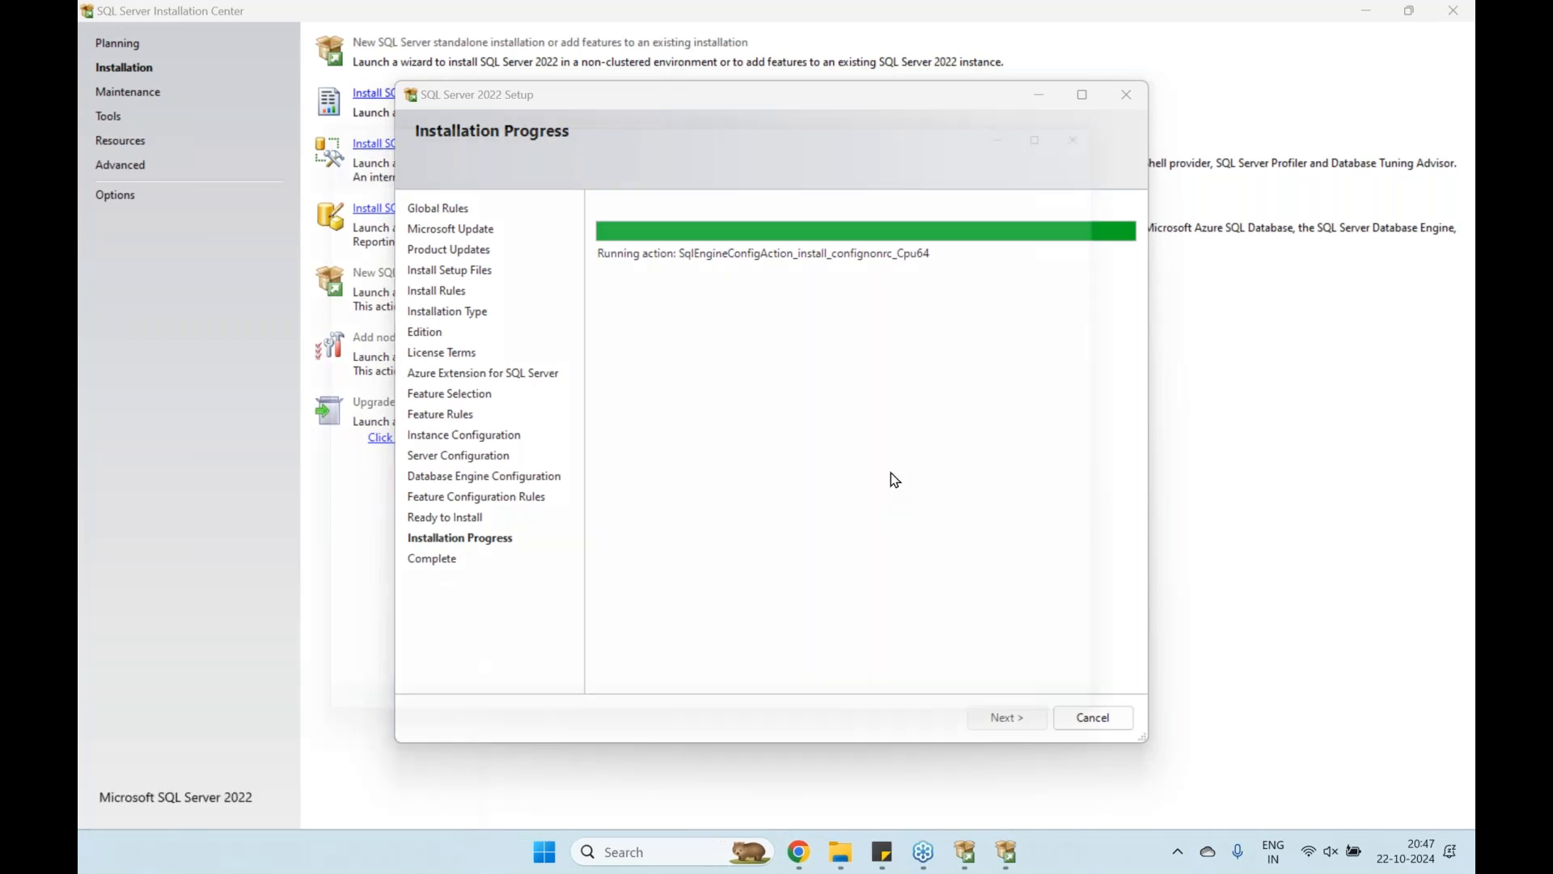
pyautogui.moveTo(708, 113); pyautogui.dragTo(823, 325)
pyautogui.hotkey('ctrl', 'a')
pyautogui.press('BackSpace')
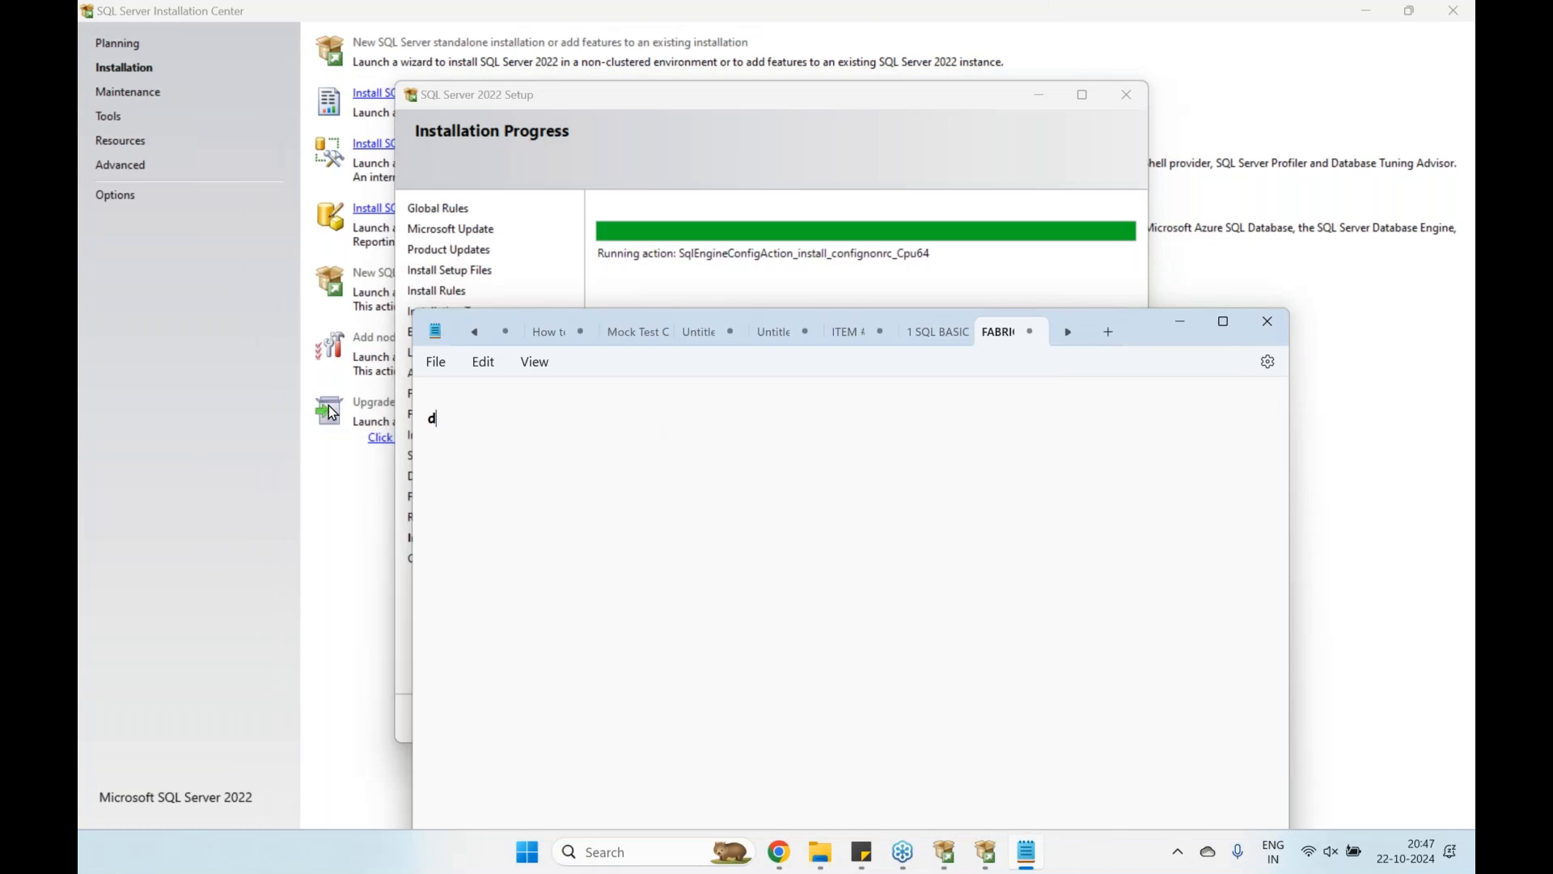
# In capitals, type the steps DOWNLOAD, EXTRACT, RUN SETUP, then '1:5 > PLANNING :' and '2:1'
pyautogui.press('capslock')
pyautogui.write('DOWNL')
pyautogui.write('OAD')
pyautogui.write('EXTRACT')
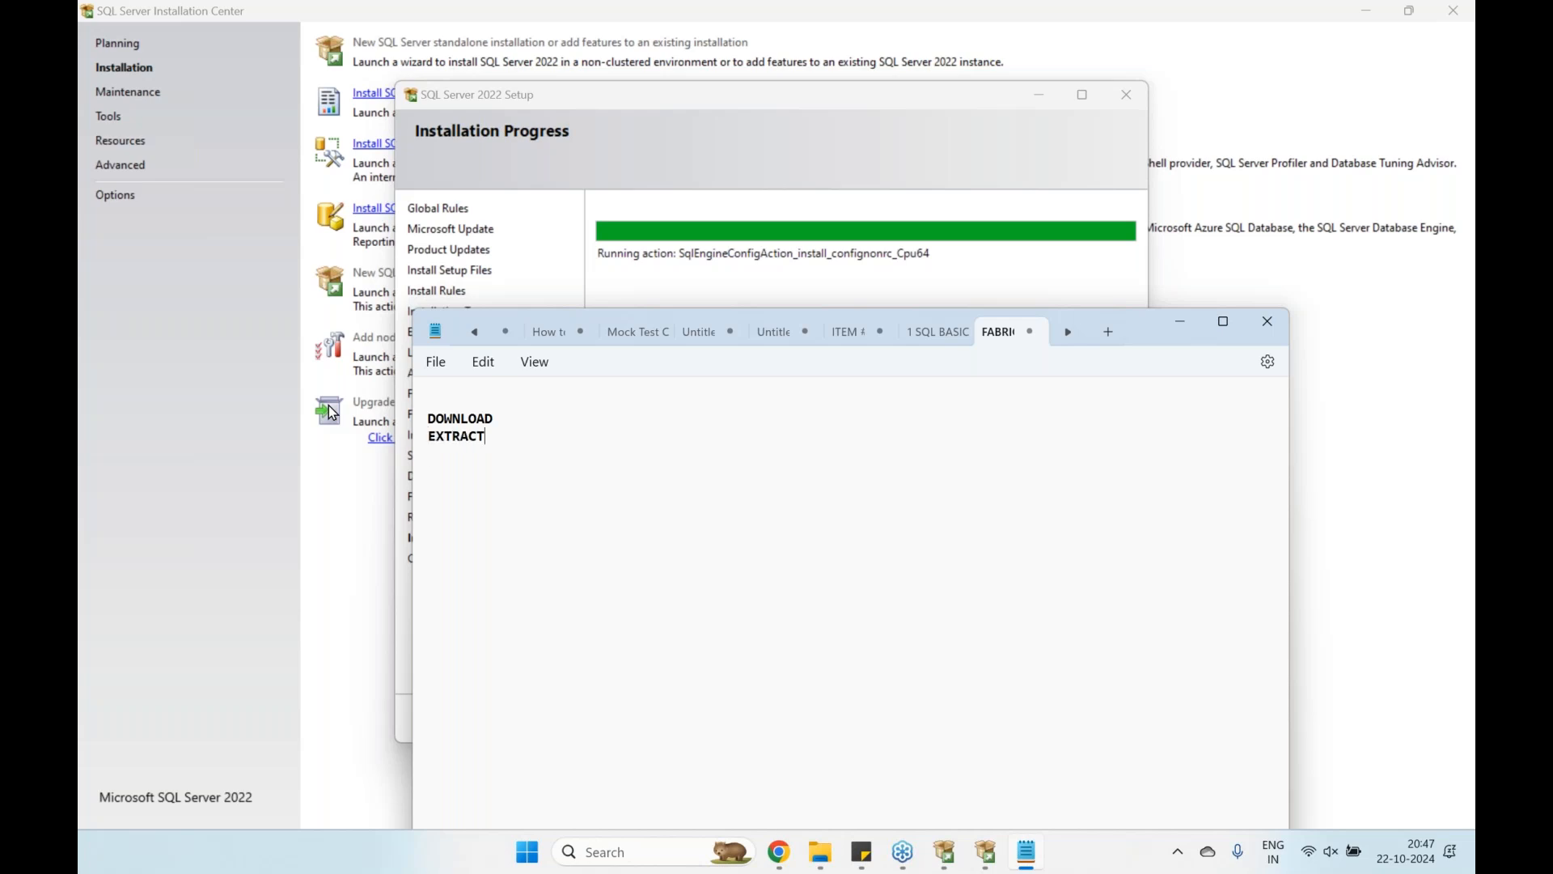
pyautogui.press('Return')
pyautogui.write('INSTALLER')
pyautogui.press('BackSpace')
pyautogui.press('BackSpace')
pyautogui.press('BackSpace')
pyautogui.press('BackSpace')
pyautogui.press('BackSpace')
pyautogui.press('BackSpace')
pyautogui.press('BackSpace')
pyautogui.press('BackSpace')
pyautogui.press('BackSpace')
pyautogui.write('RUN SETU')
pyautogui.press('BackSpace')
pyautogui.write('UP')
pyautogui.press('Return')
pyautogui.write('1:5')
pyautogui.write('2:1')
pyautogui.write(' >   ')
pyautogui.write('PLANNING :')
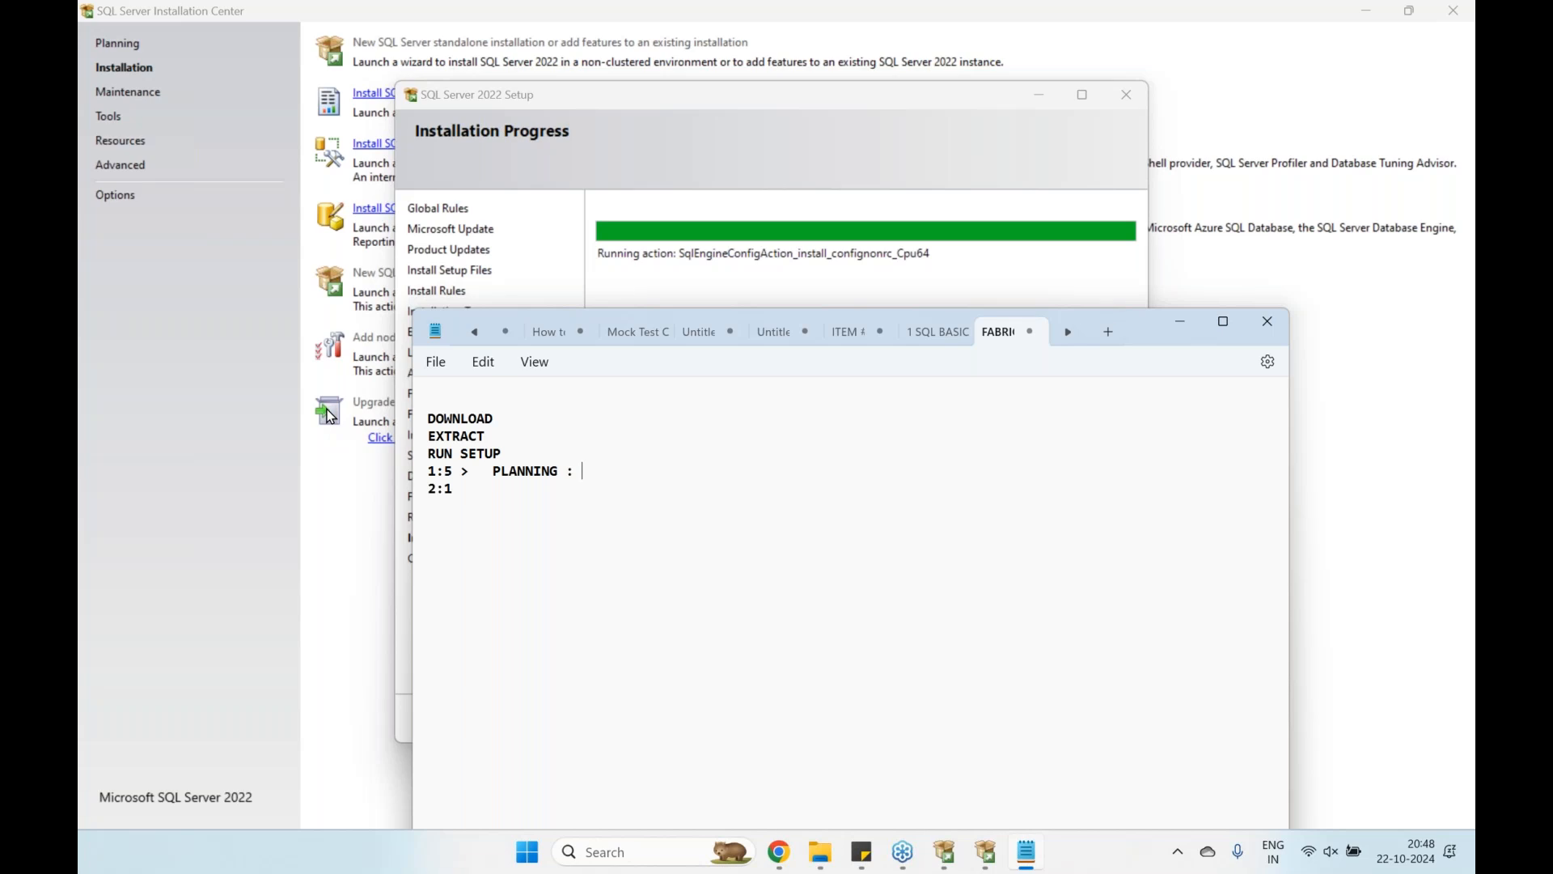
# Fill in 1:5 as SYSTEM CONFIGURATION CHECKER TOOL and 2:1 as 'INSTALLATION: NEW INSTALLATION'
pyautogui.write('SYSTEM CONFIGURATION CHECKER TOOL')
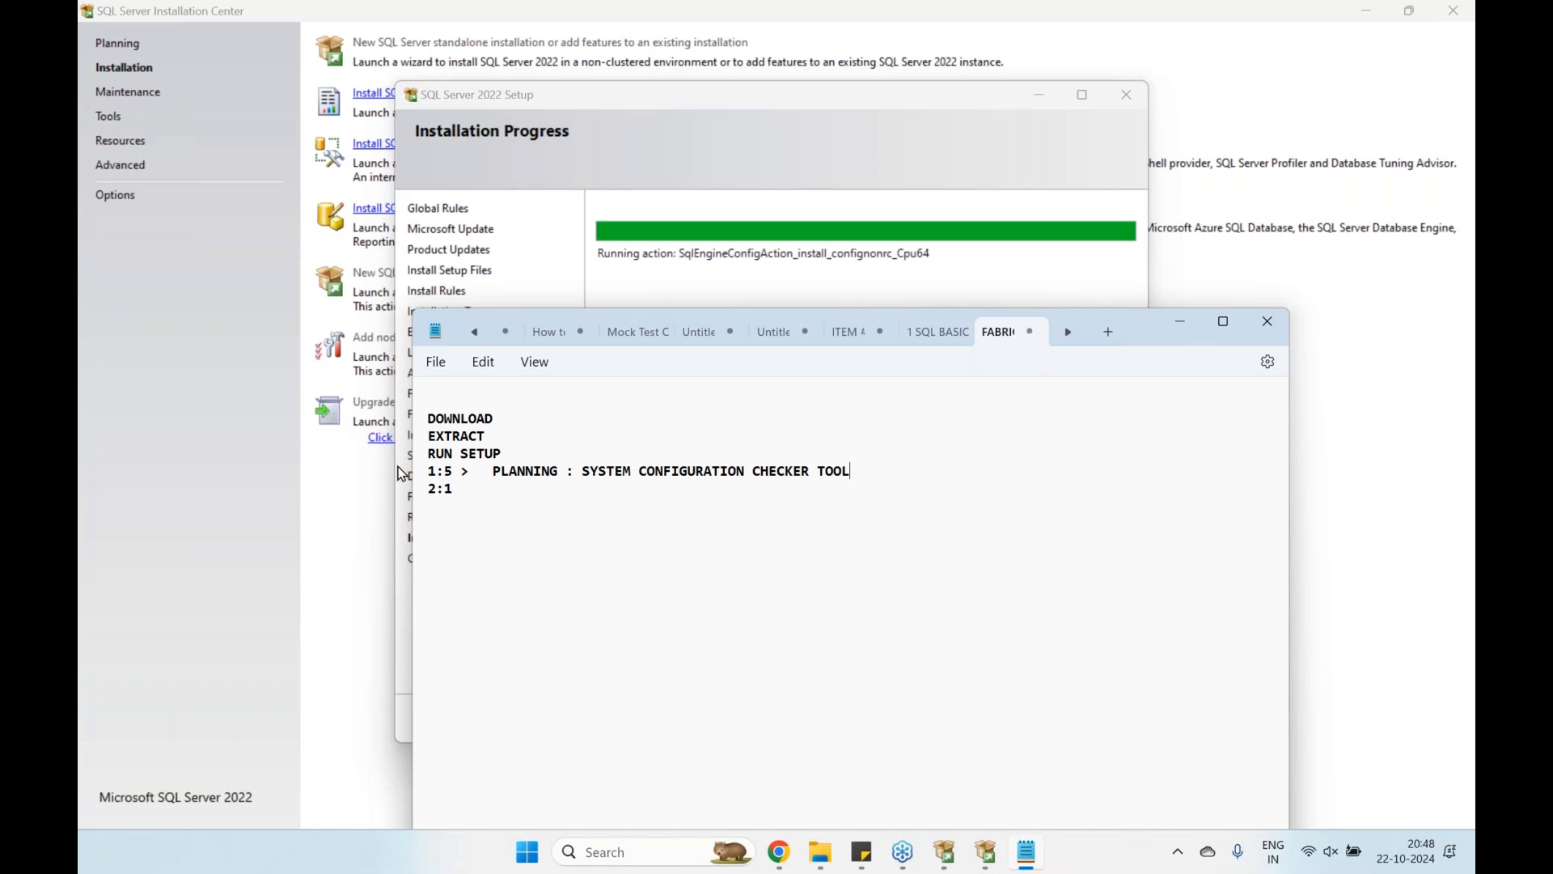
pyautogui.press('BackSpace')
pyautogui.write('>   INSTALLATION: NEW INSTALLATION')
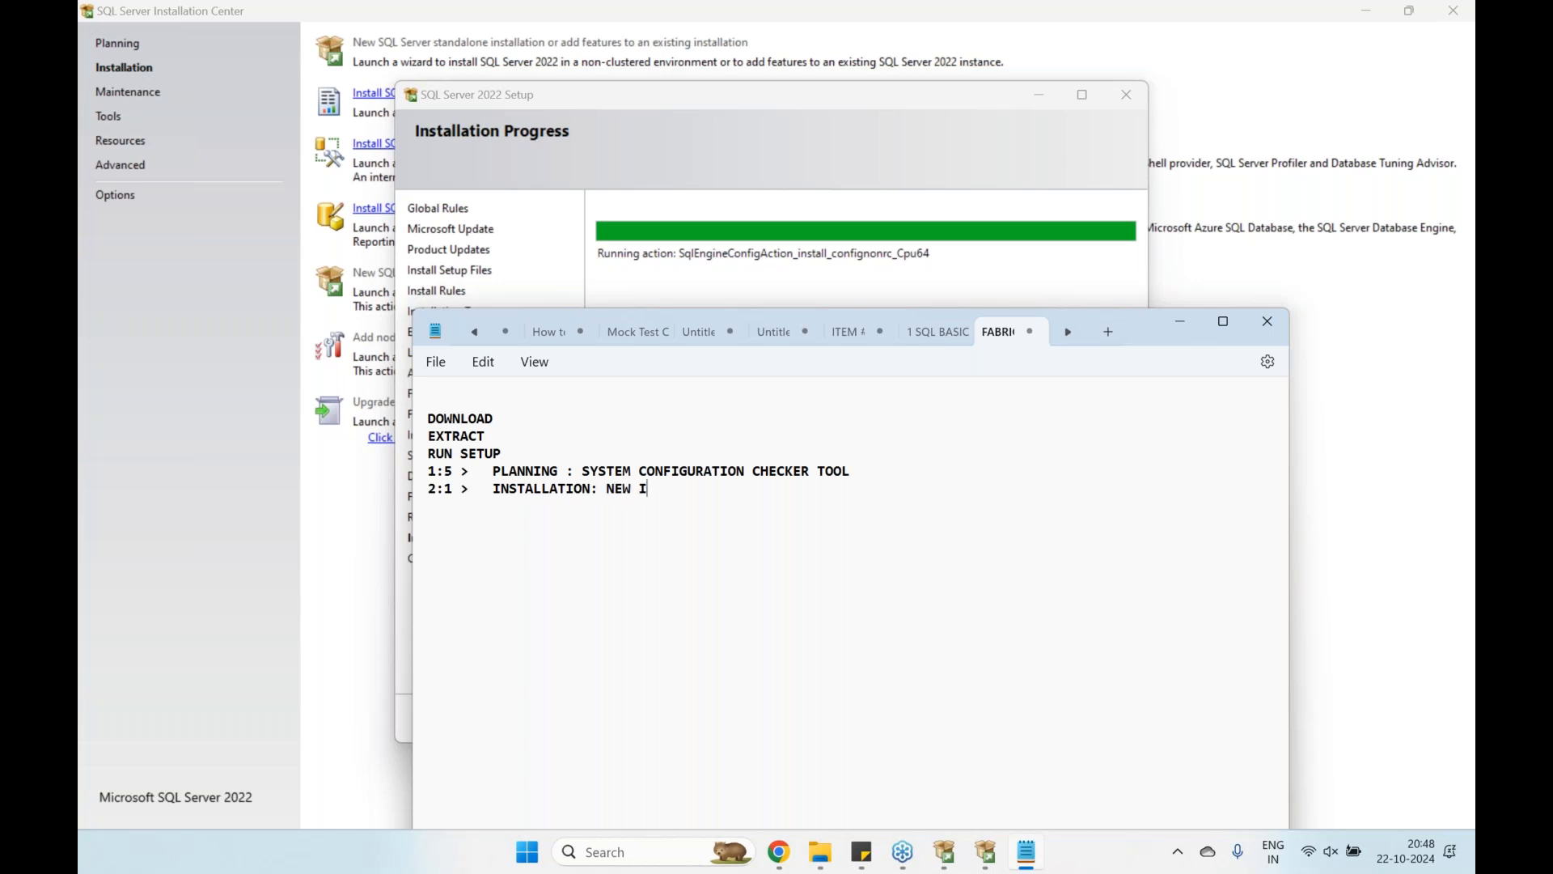
pyautogui.press('Return')
# Add lines DB ENGINE, INSTALALTION NAME, ADMIN NAME, sa PASSWORD and INSTALL
pyautogui.press('Return')
pyautogui.write('DB ENGINE')
pyautogui.press('Return')
pyautogui.write('INSTA')
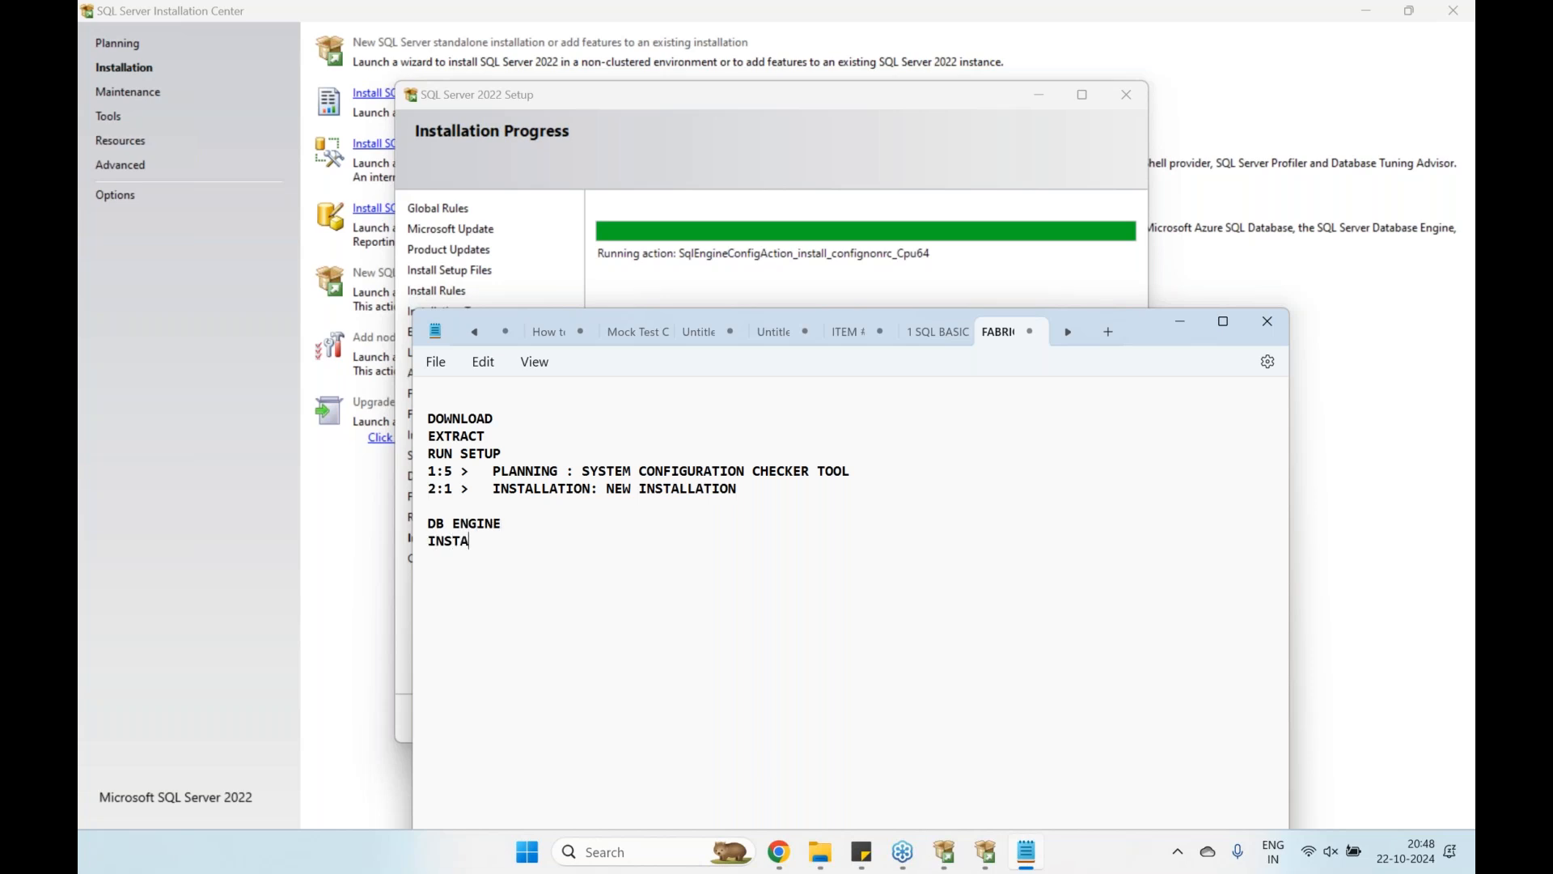
pyautogui.write('LALTION NAME')
pyautogui.press('Return')
pyautogui.write('ADMIN NAME')
pyautogui.press('Return')
pyautogui.write('sa ')
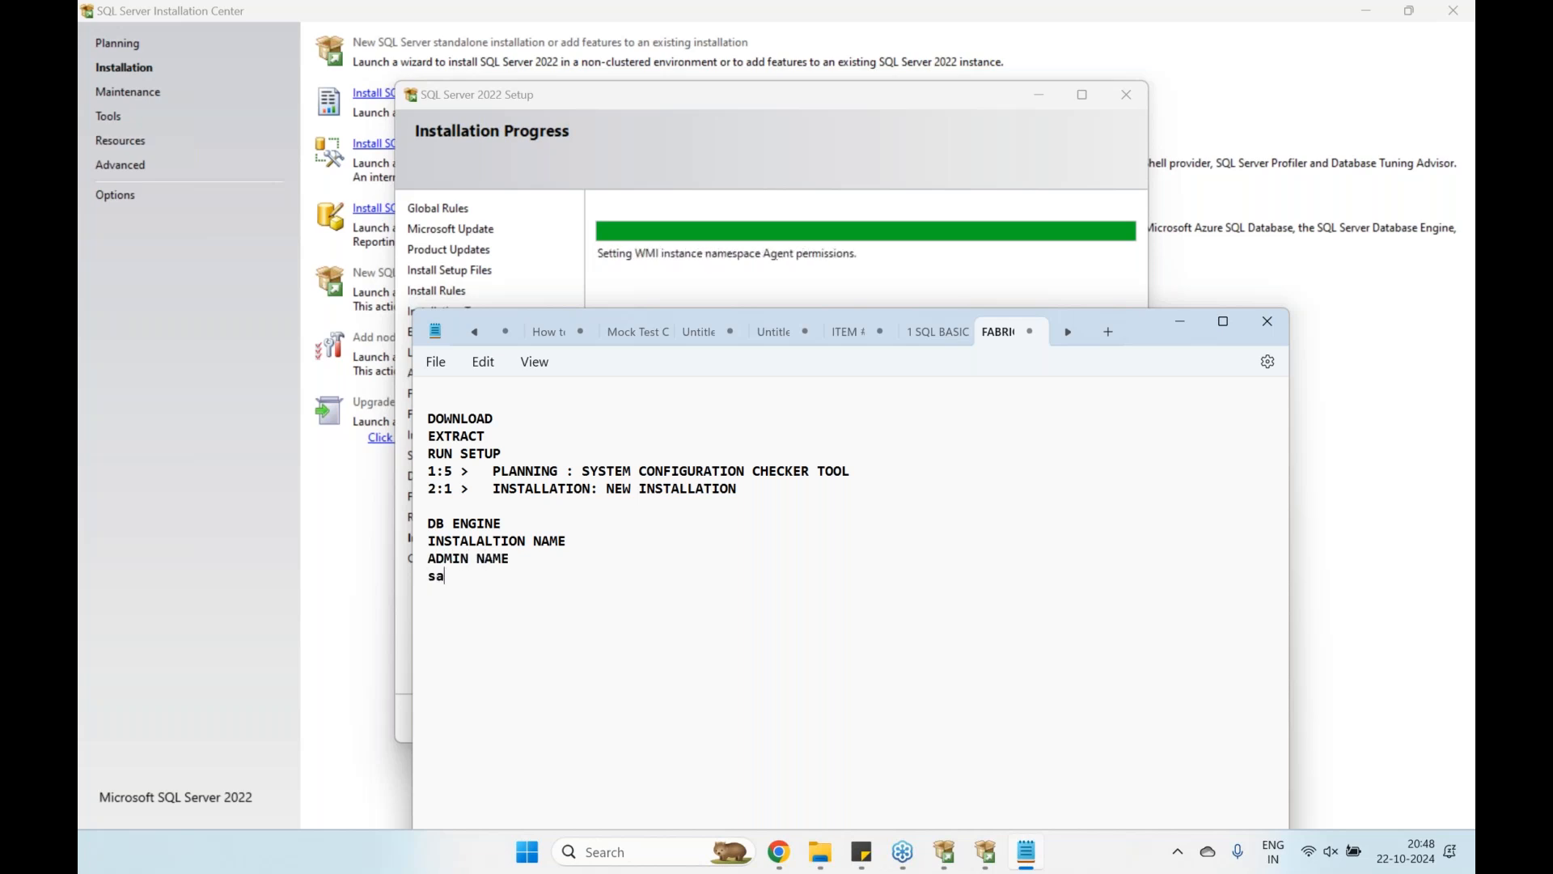
pyautogui.write('PAS')
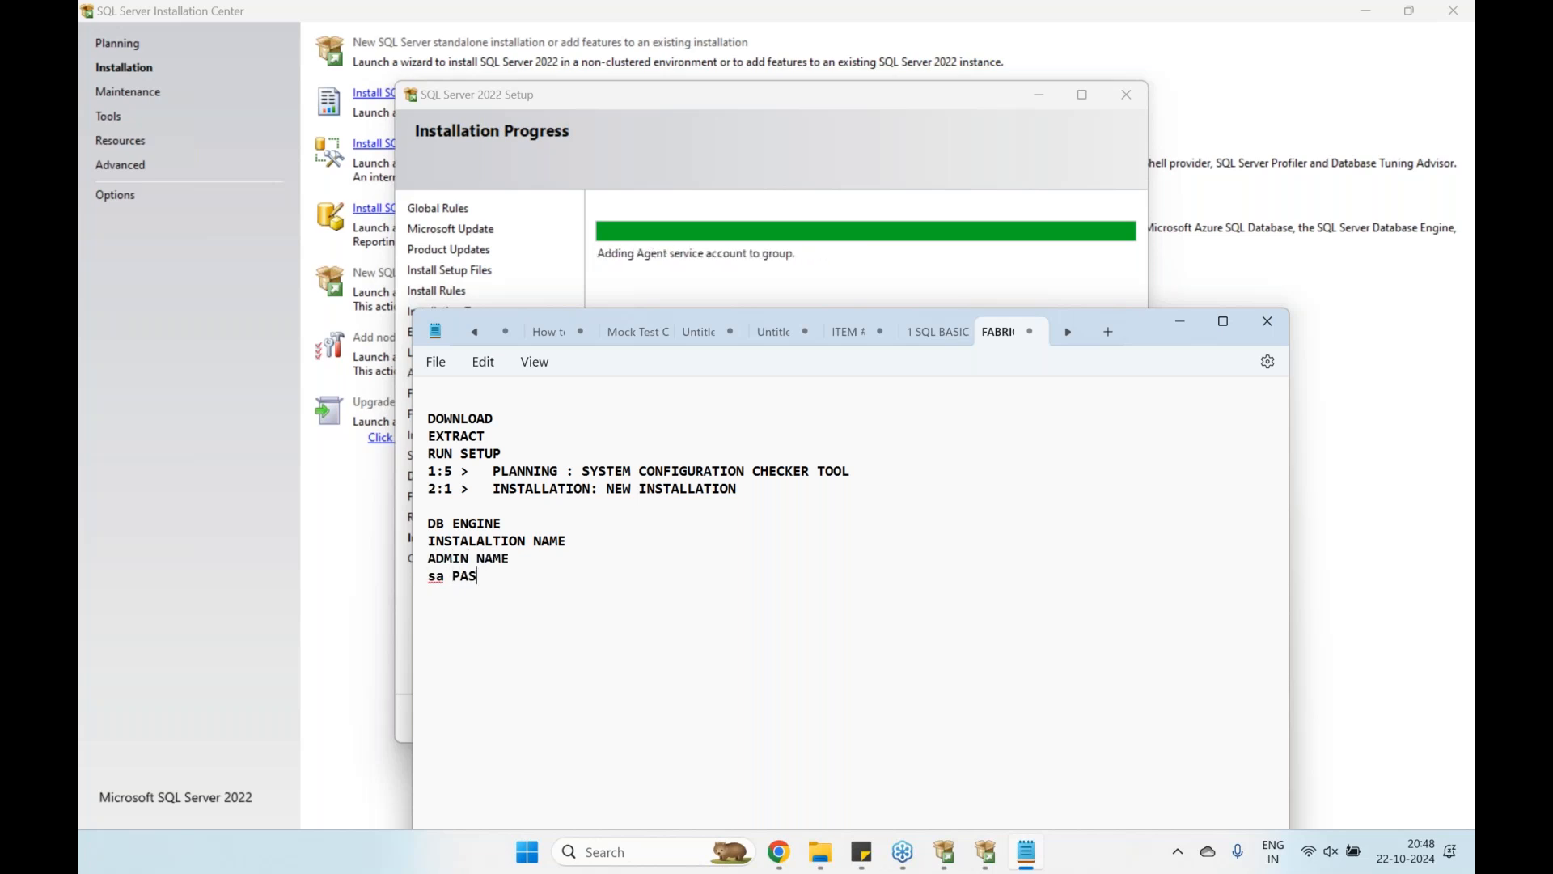
pyautogui.write('SWORD')
pyautogui.press('Return')
pyautogui.write('INSTALL')
pyautogui.press('Return')
pyautogui.press('Return')
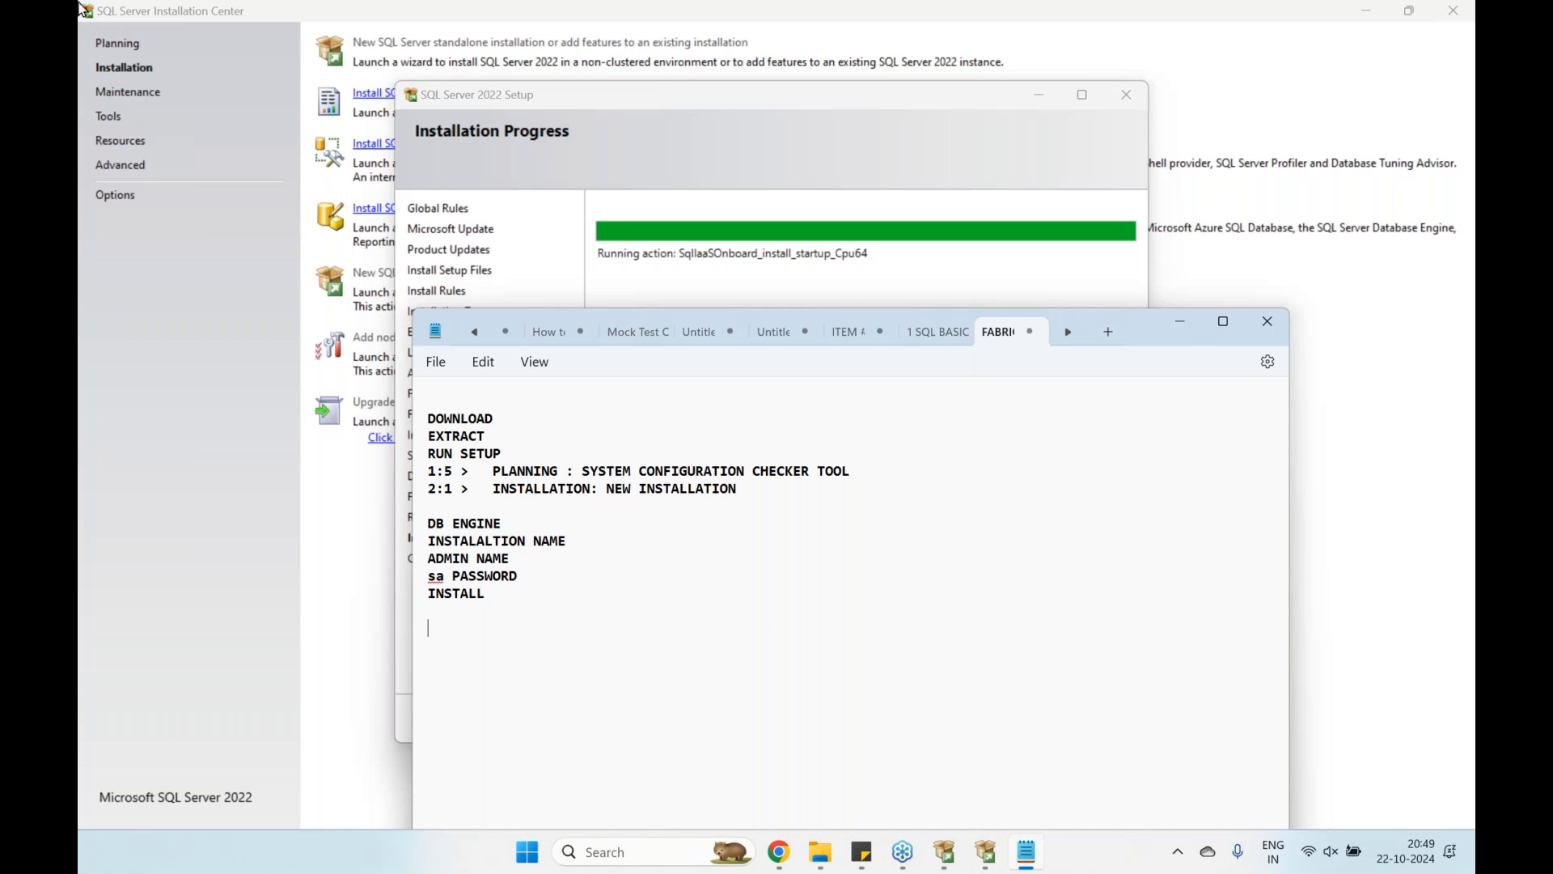
# Insert an UNCHECK AZURE line above DB ENGINE, fixing the 'UNCHEKC' typo
pyautogui.moveTo(827, 859)
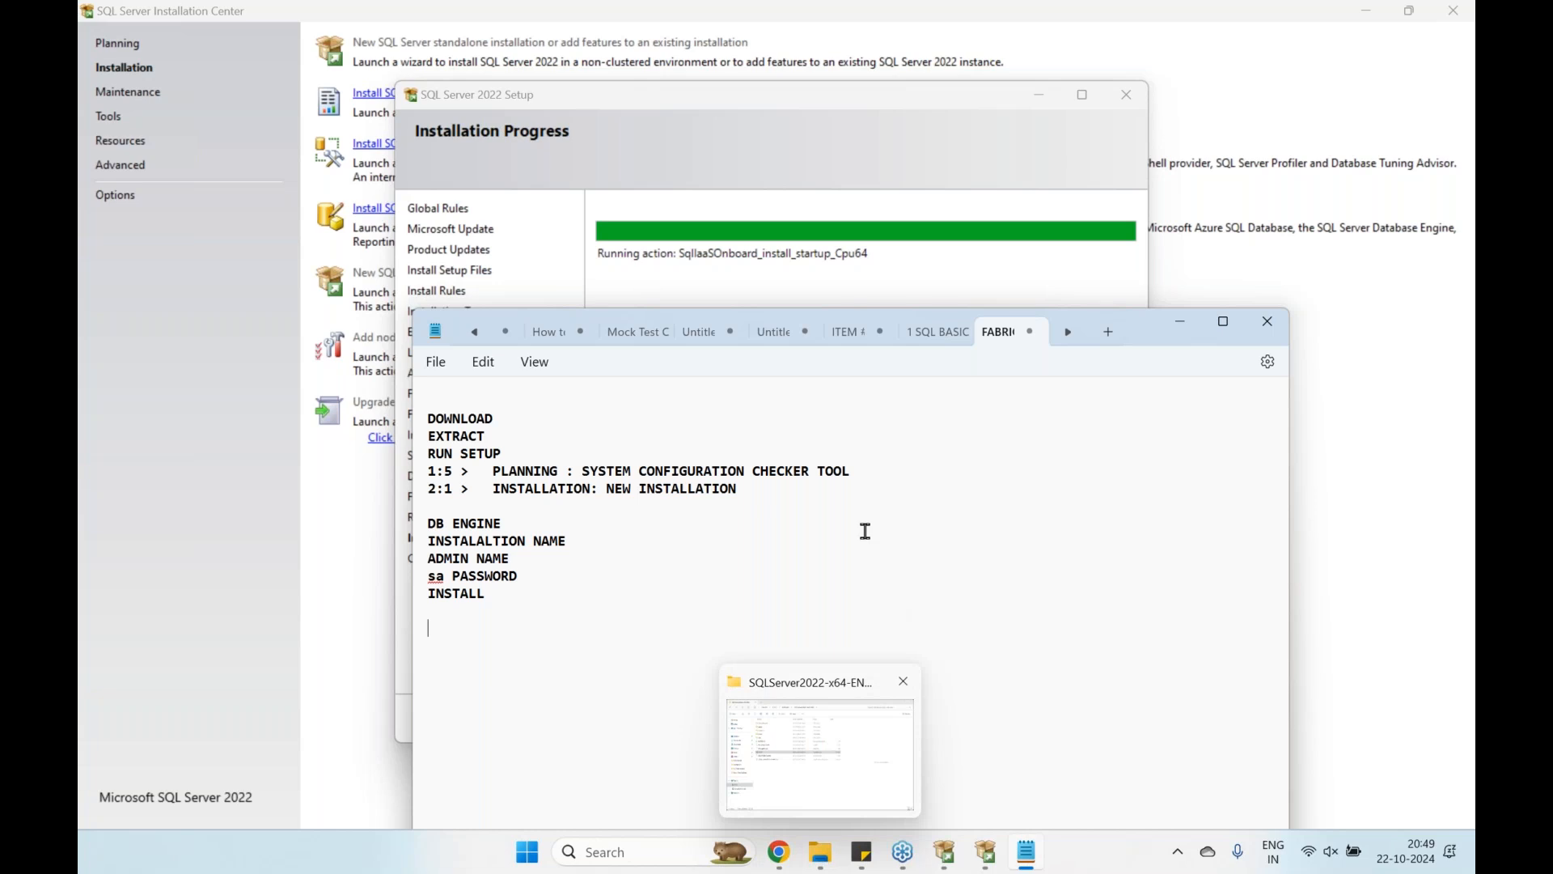
pyautogui.moveTo(502, 595); pyautogui.dragTo(416, 420)
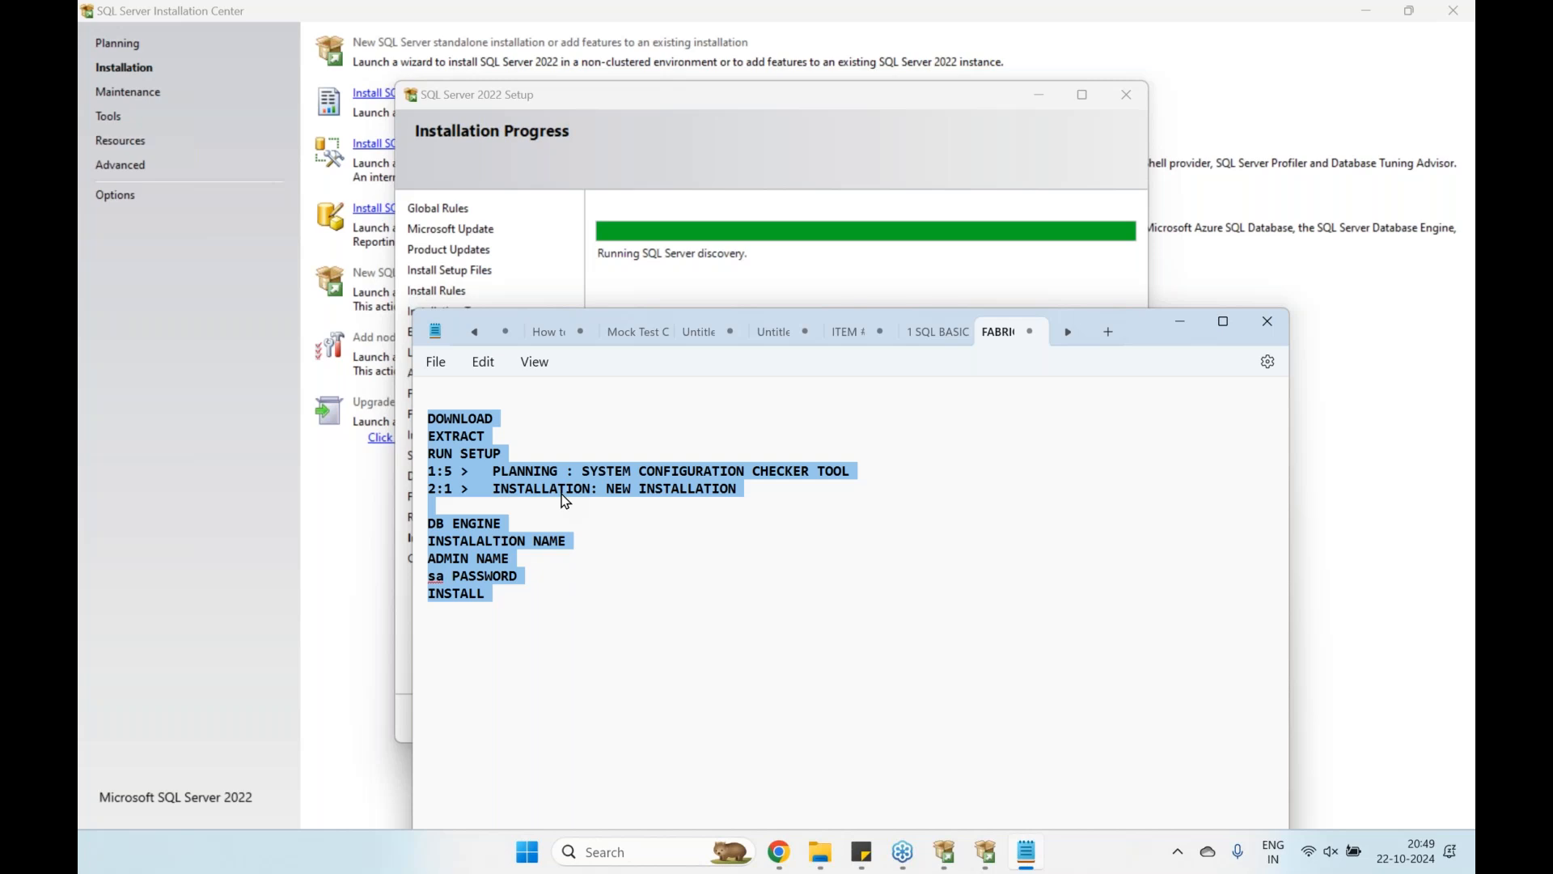
pyautogui.click(565, 512)
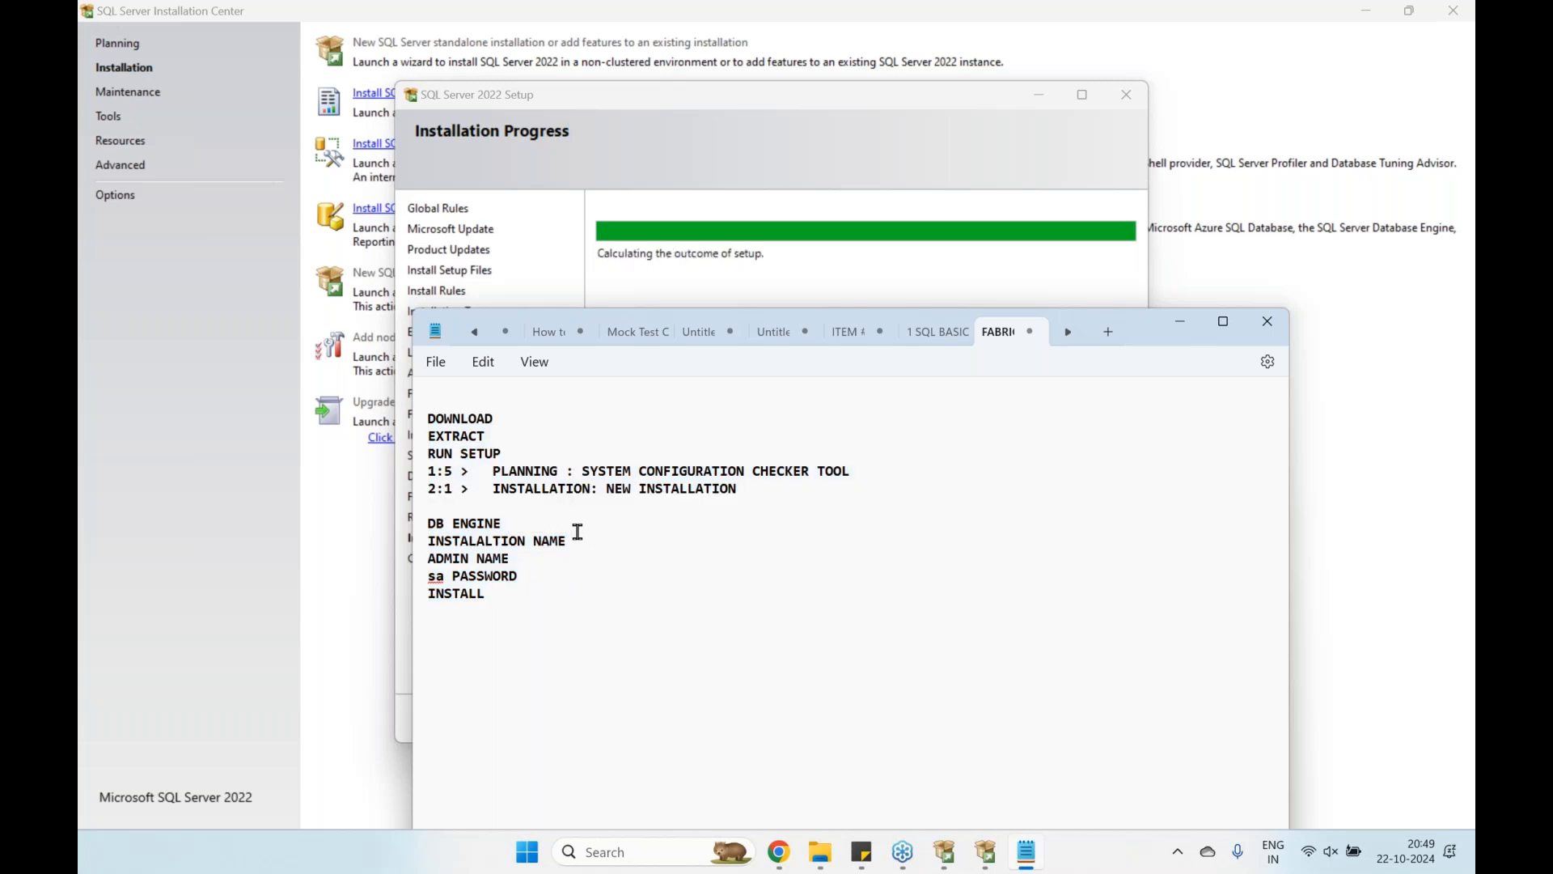
pyautogui.press('Return')
pyautogui.write('UNCHEKC AZURE')
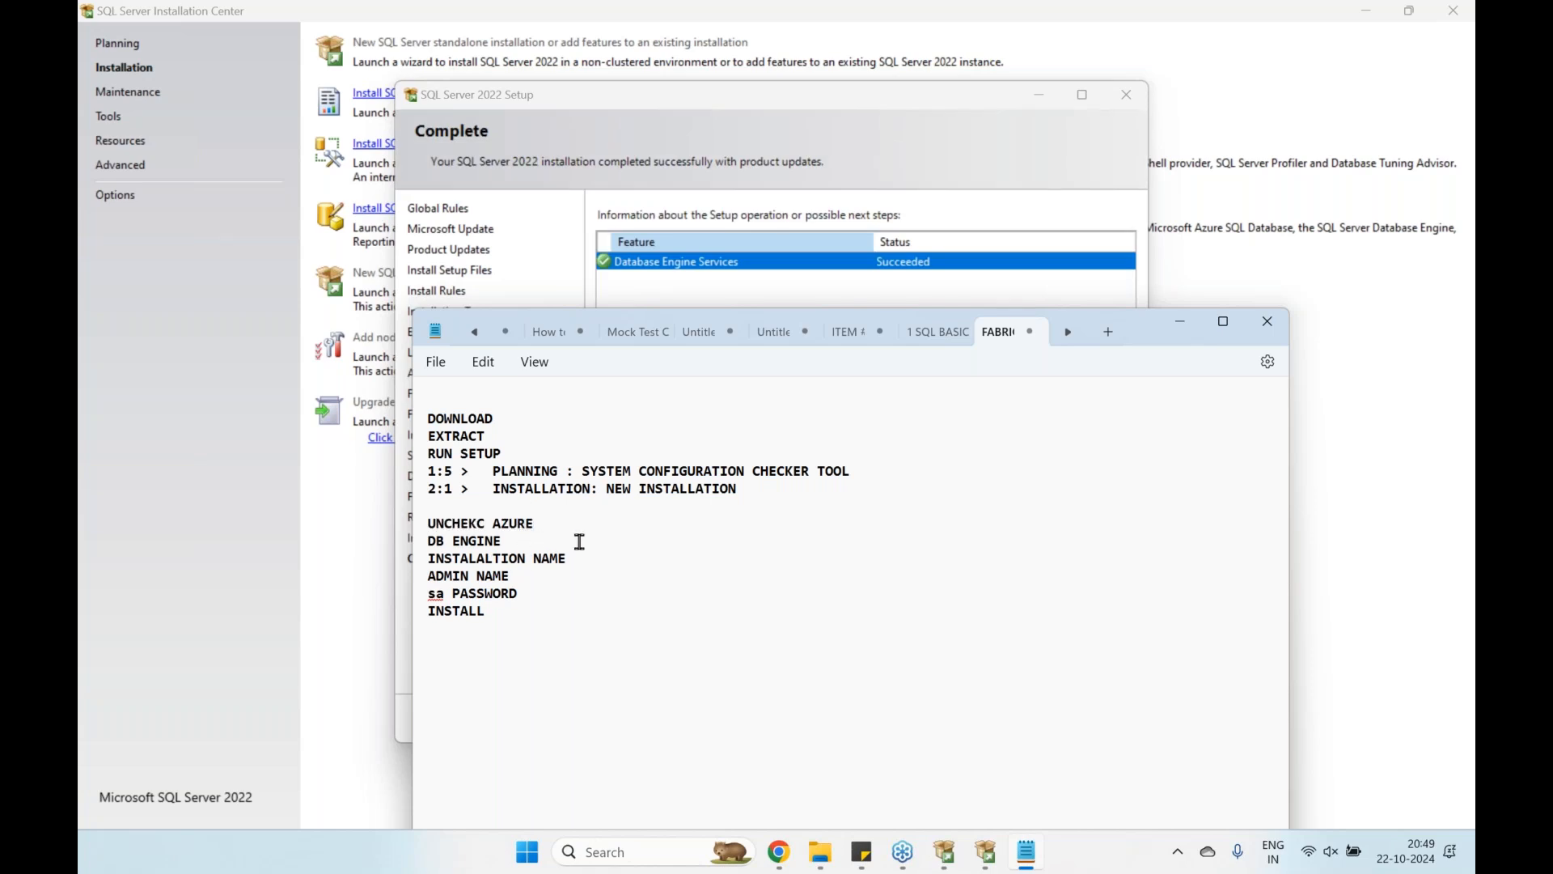
pyautogui.moveTo(469, 524); pyautogui.dragTo(486, 530)
pyautogui.write('CK')
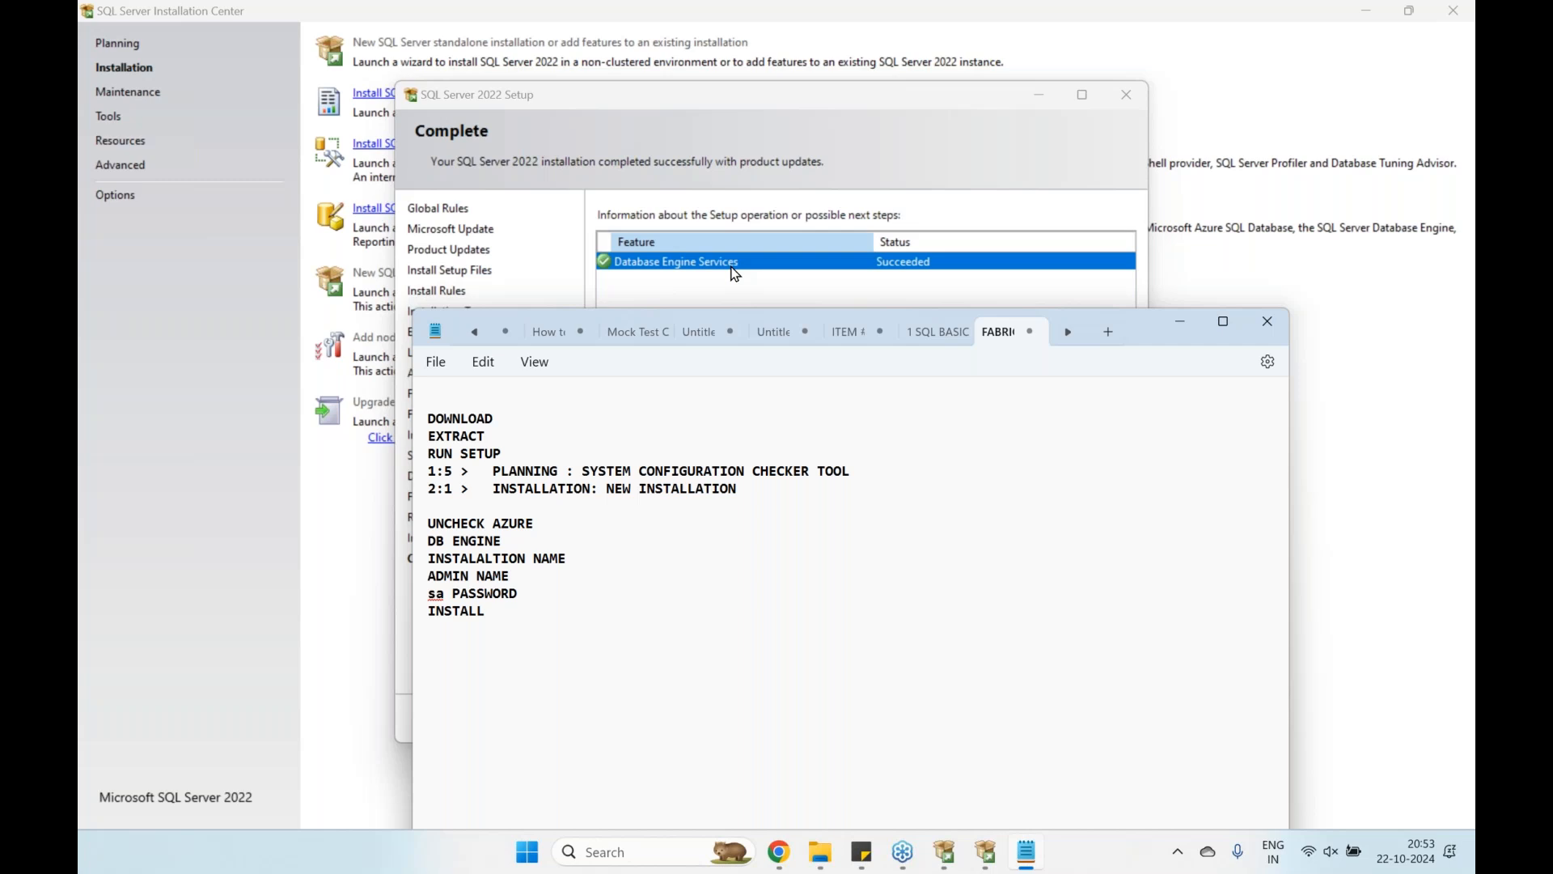
# Highlight the checklist steps from RUN SETUP onward, then bring up the SQLServer2022-x64-ENU folder
pyautogui.moveTo(566, 647); pyautogui.dragTo(428, 417)
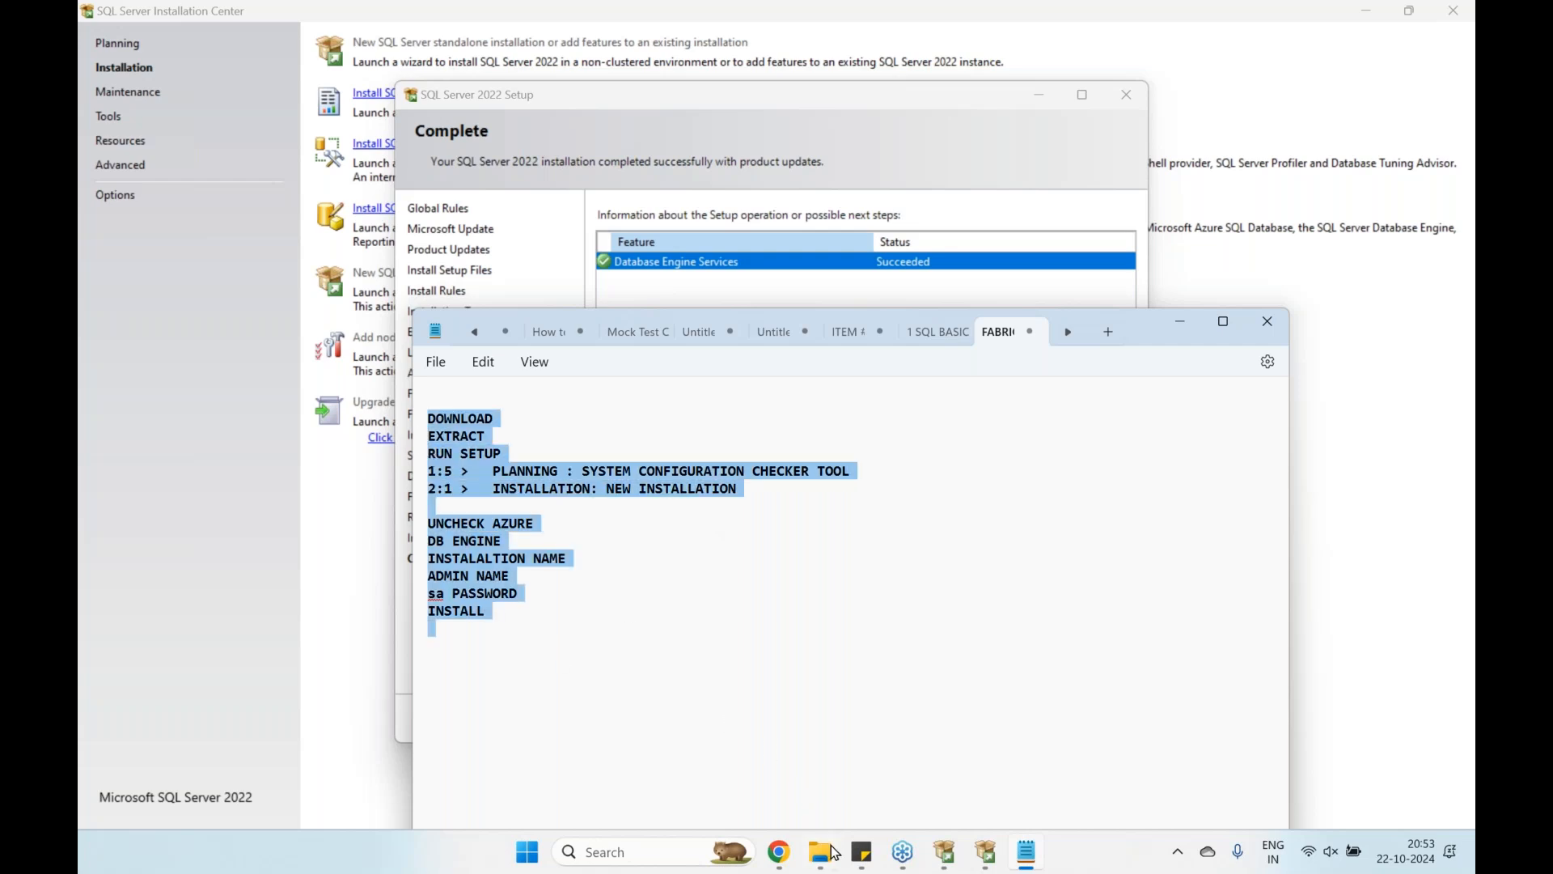
pyautogui.moveTo(842, 866)
pyautogui.click(801, 773)
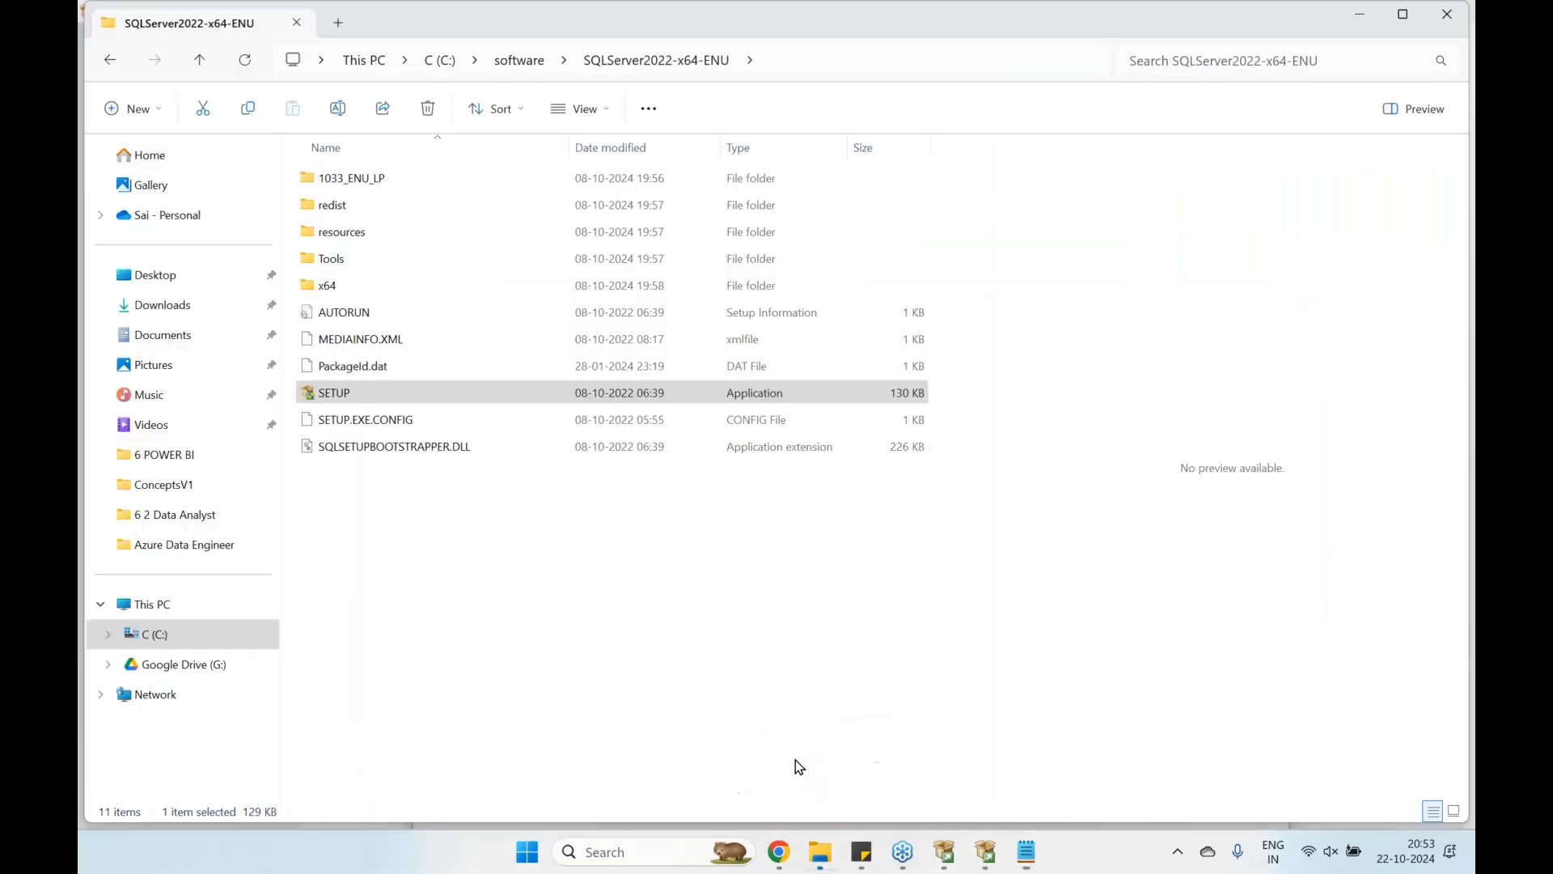
# Launch the SSMS-Setup-ENU installer from the software folder and start Management Studio setup
pyautogui.click(530, 61)
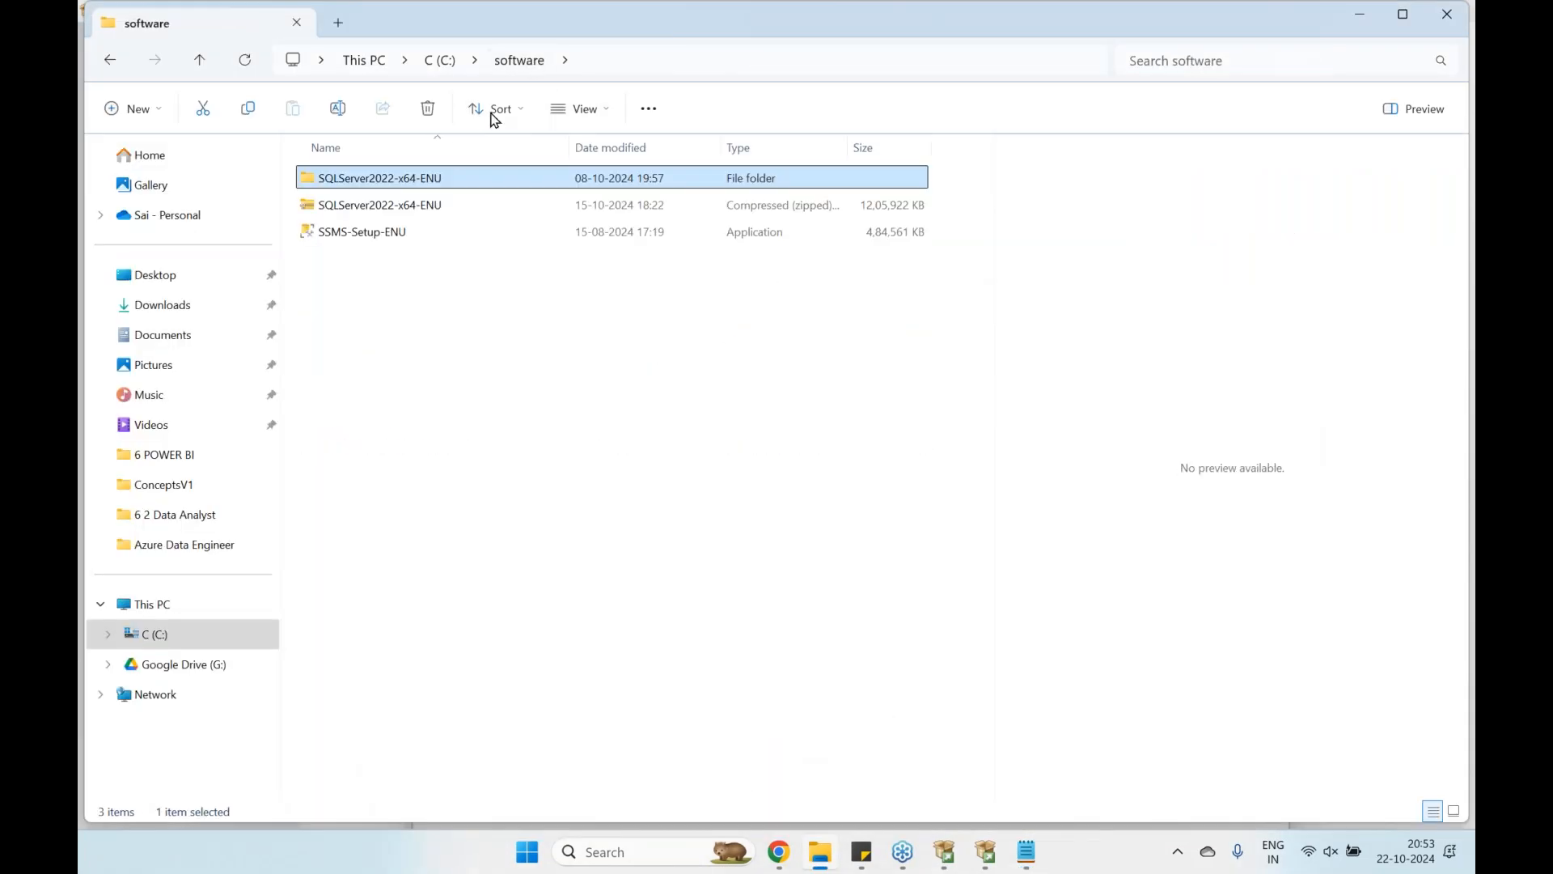
pyautogui.click(383, 234)
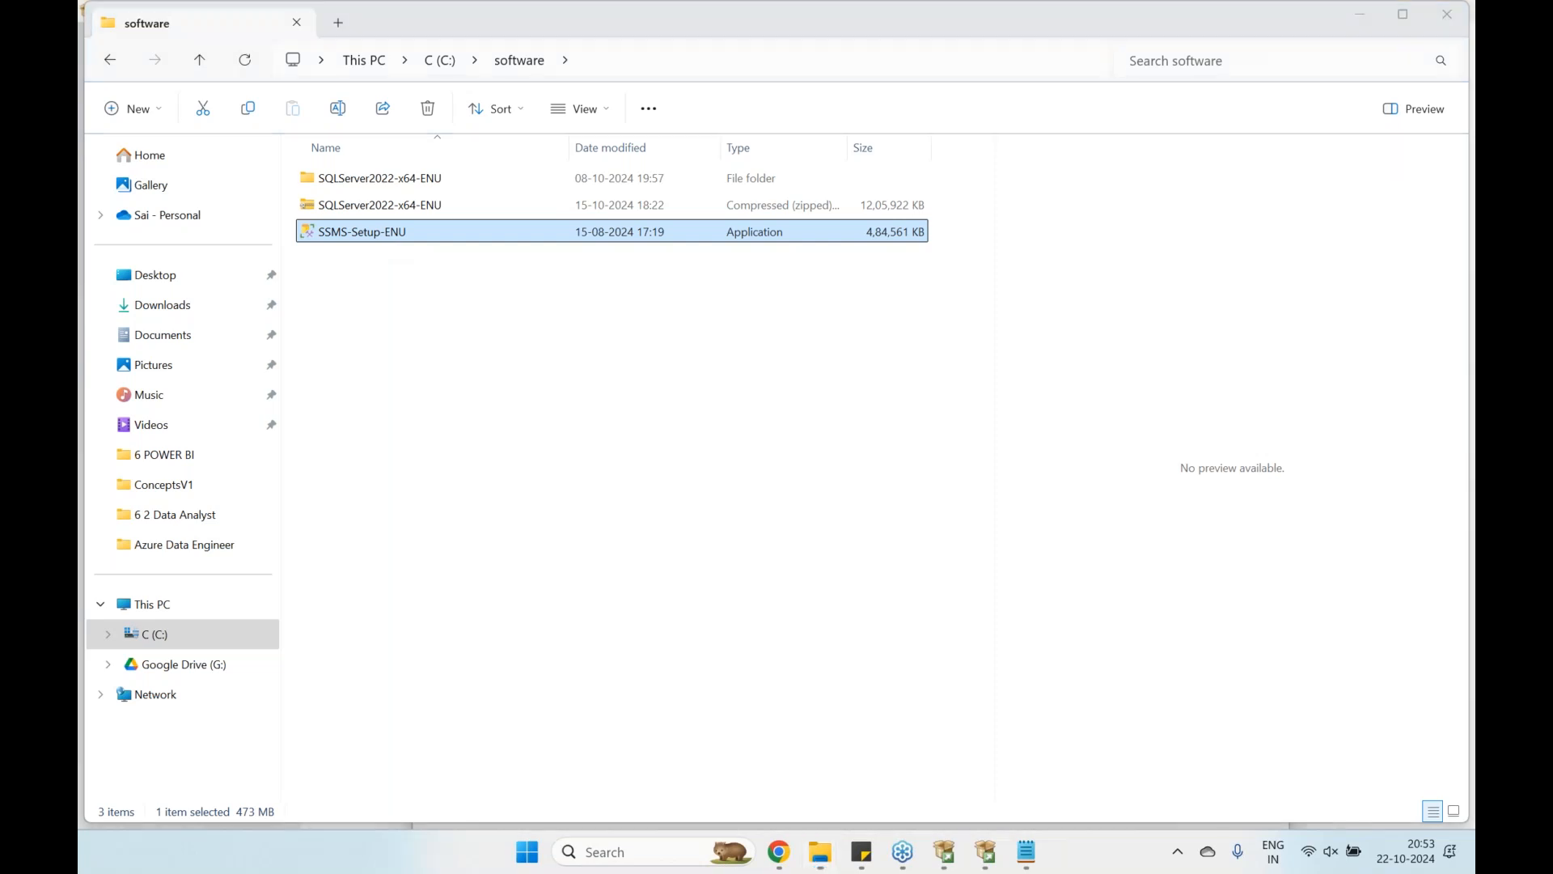
pyautogui.click(657, 653)
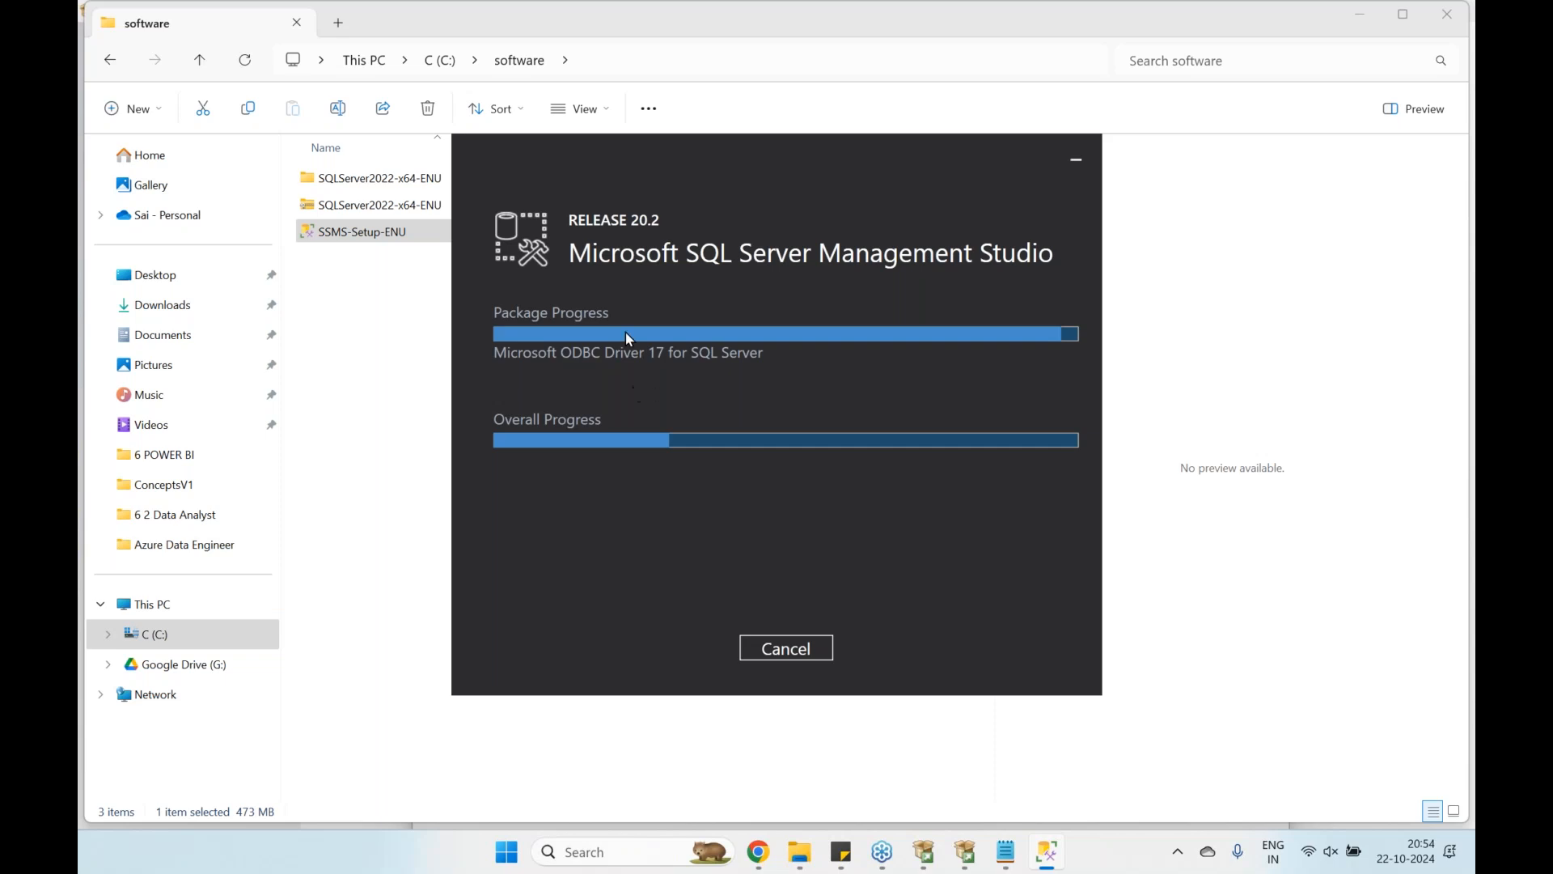
# Move the SSMS 20.2 installer aside, check the finished SQL Server 2022 setup, then return to it
pyautogui.moveTo(652, 173); pyautogui.dragTo(728, 359)
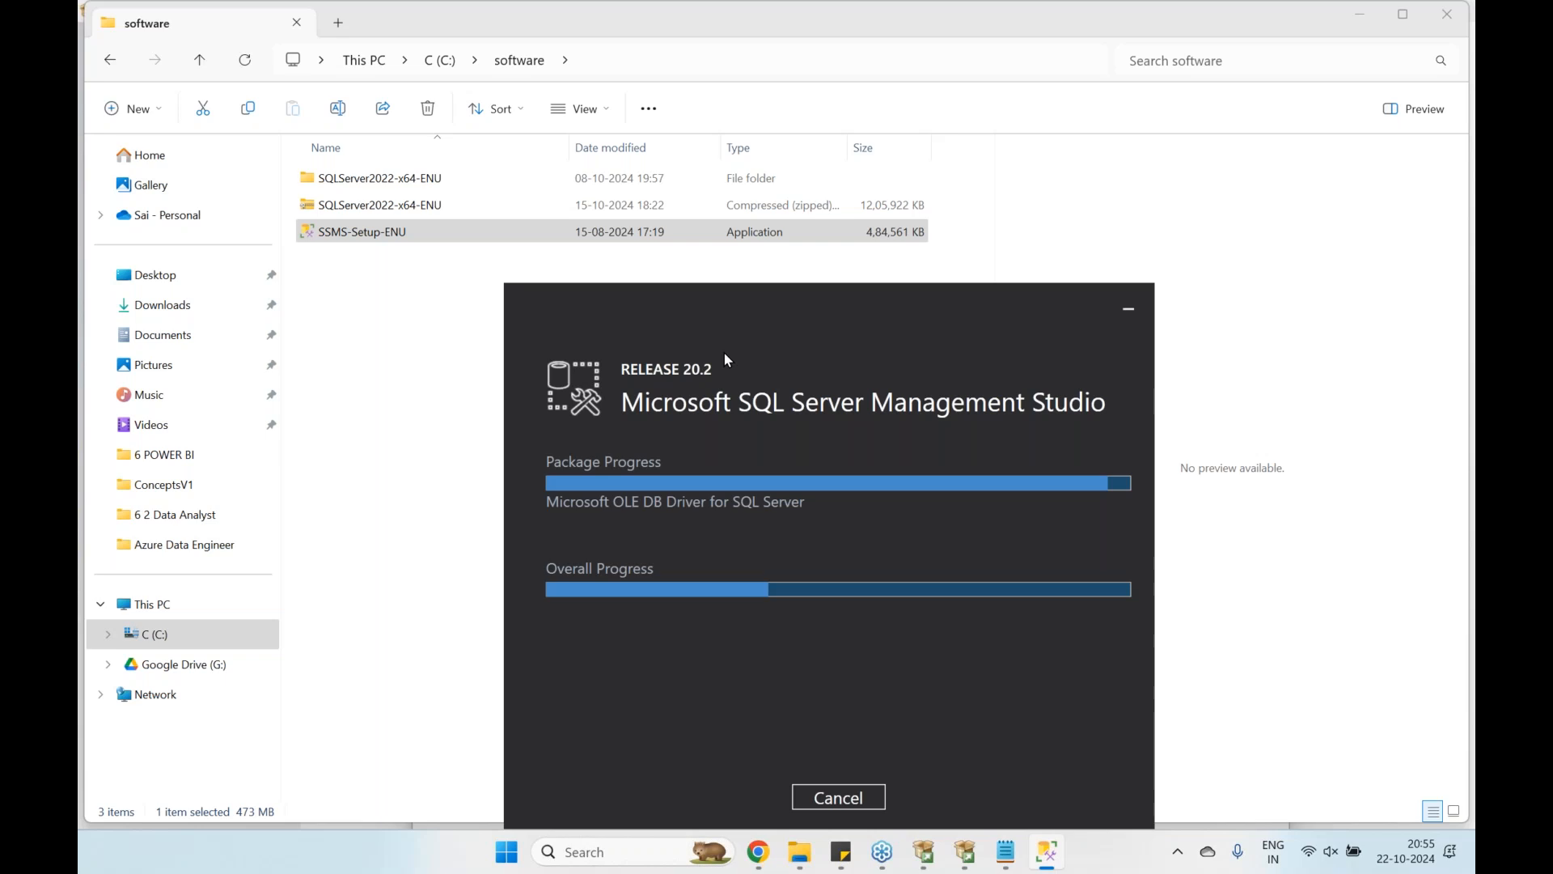
pyautogui.click(965, 852)
pyautogui.click(940, 781)
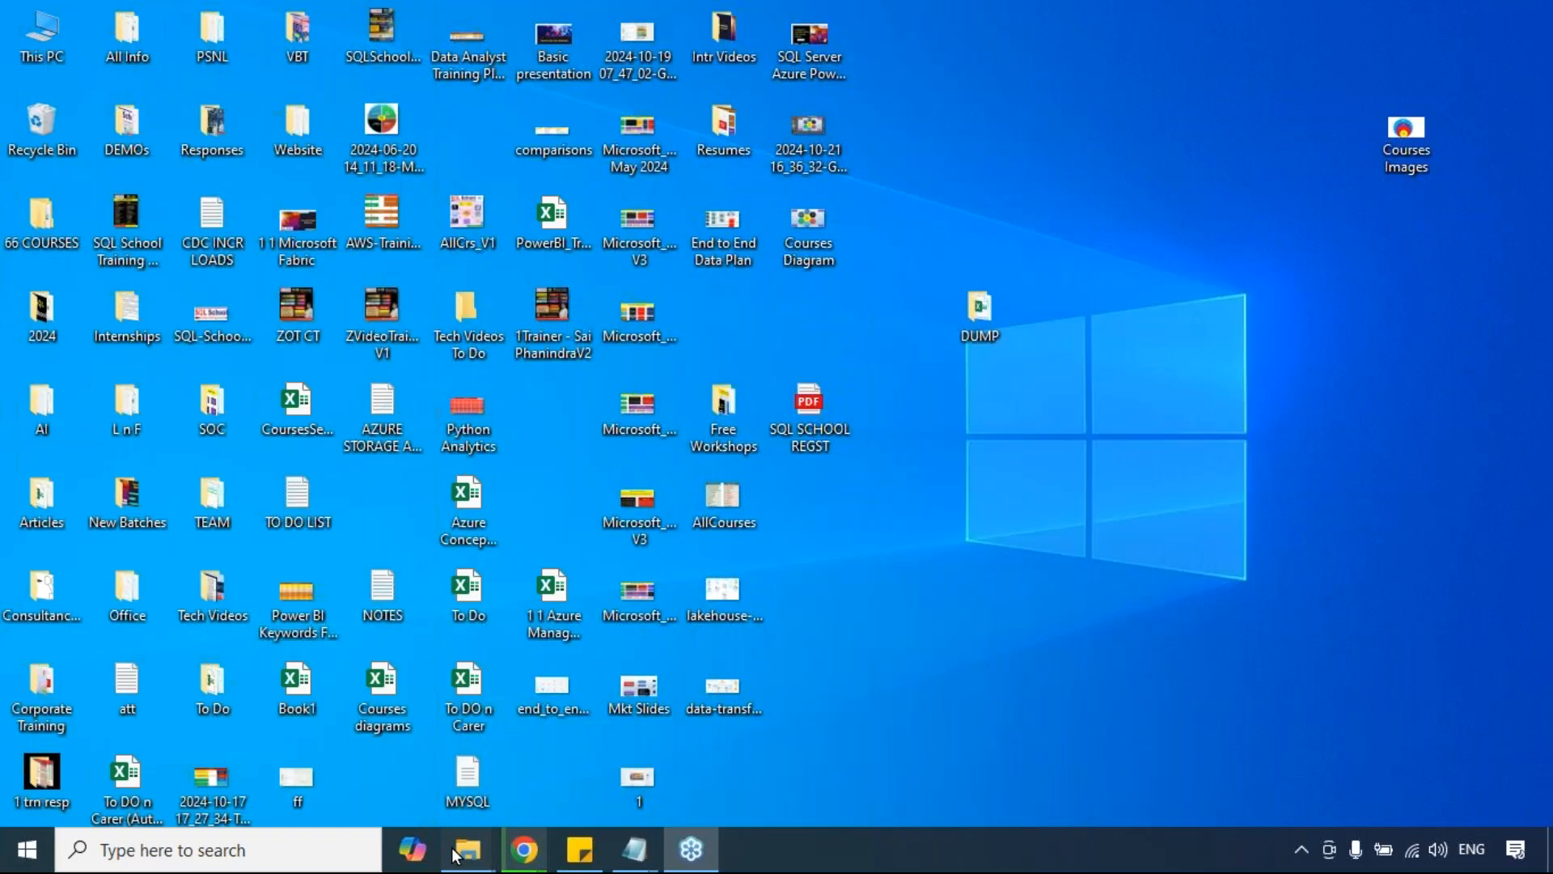
# Bring up the Documents folder window and close it again
pyautogui.moveTo(465, 846)
pyautogui.click(375, 745)
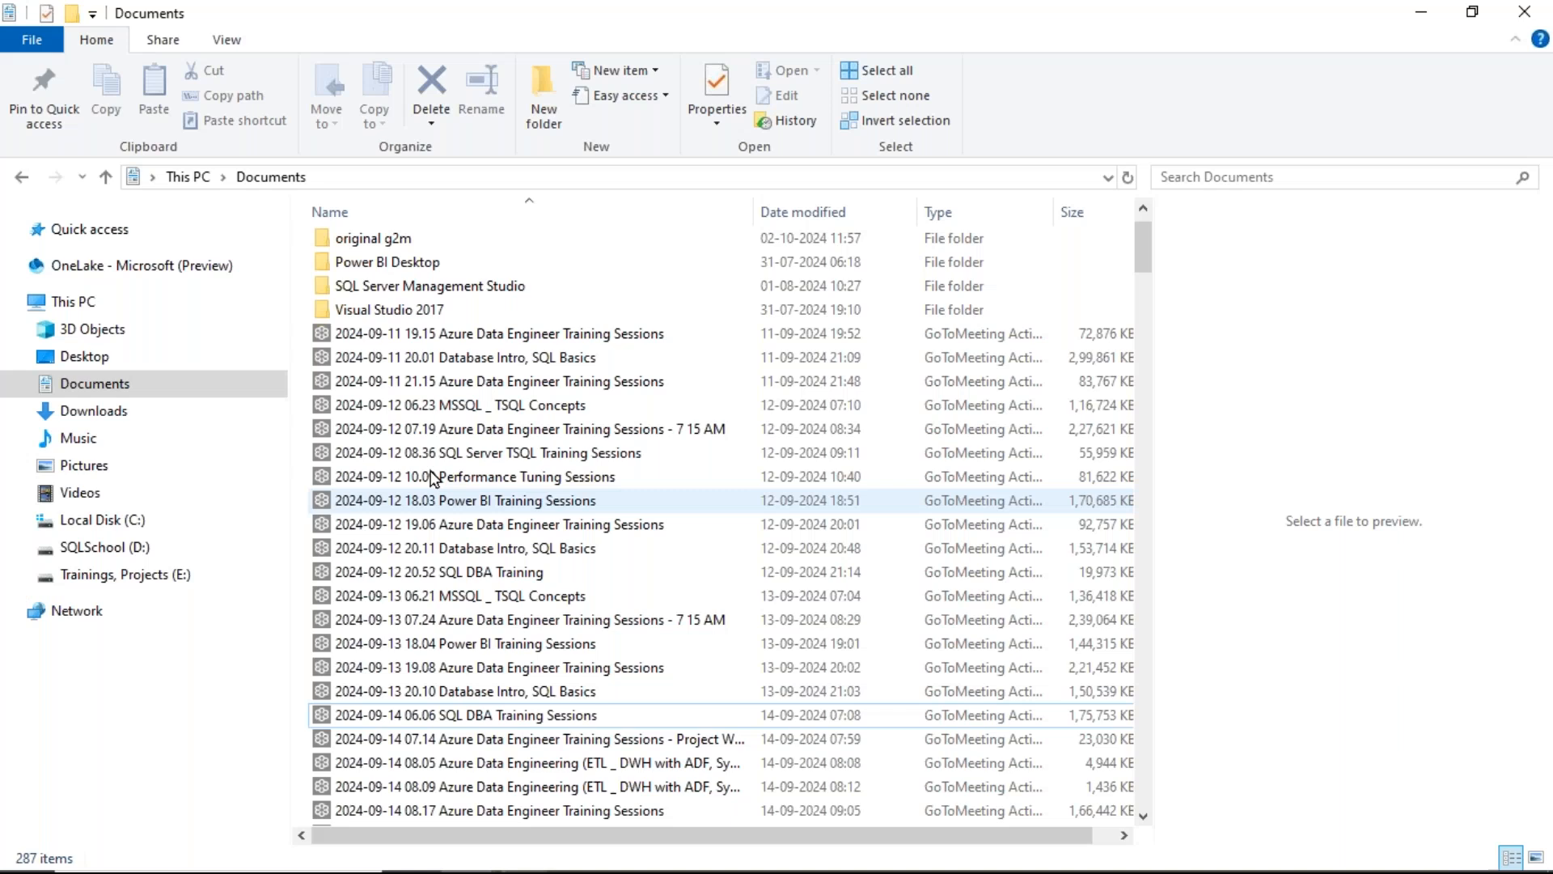
pyautogui.click(1530, 12)
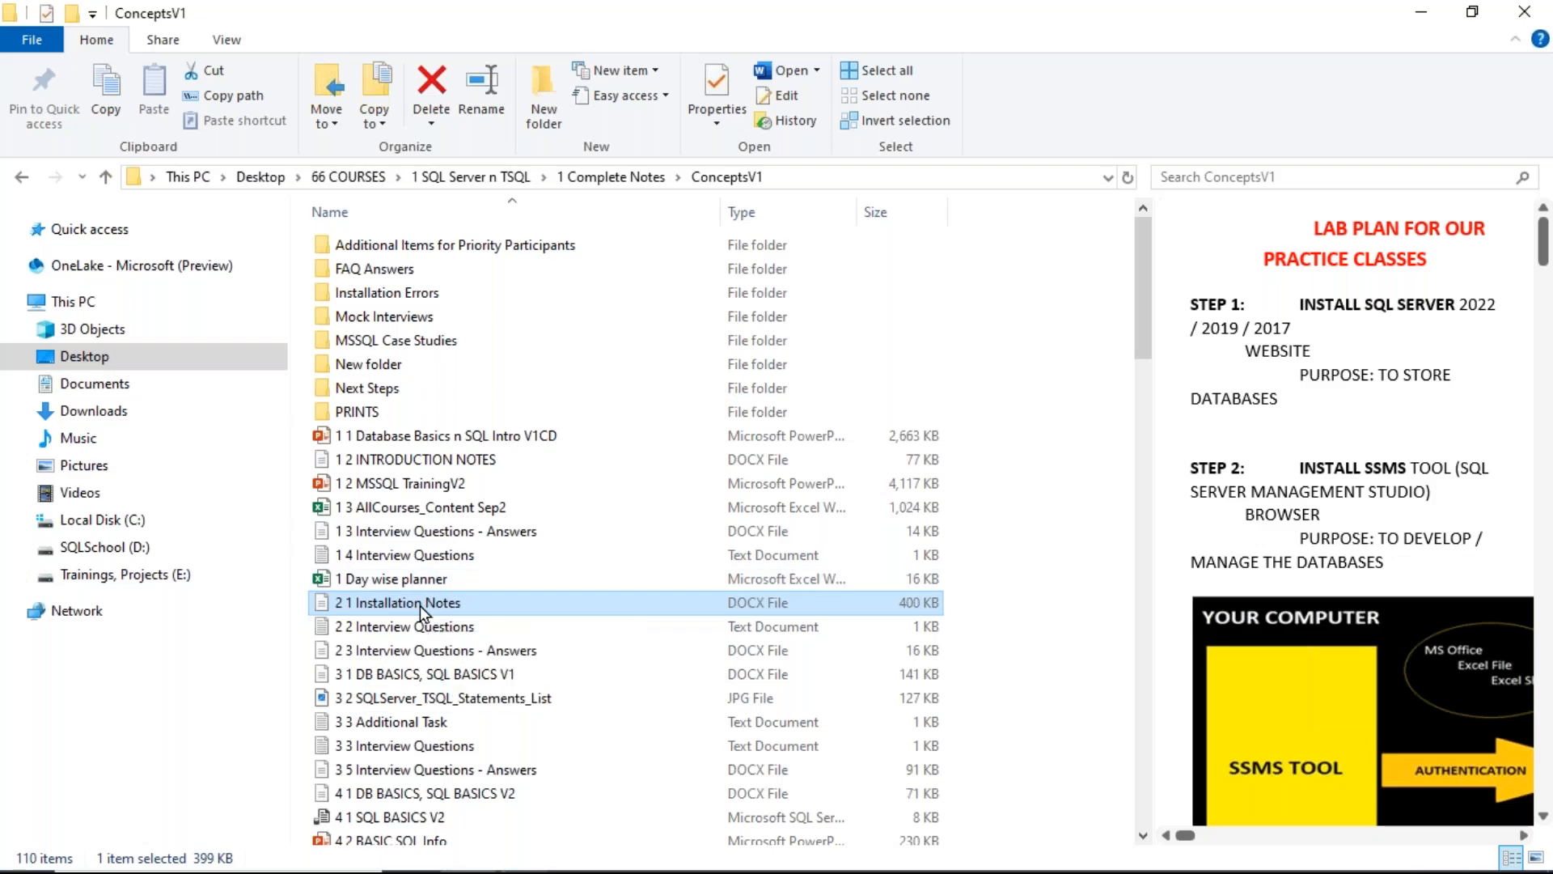
# Open '2 1 Installation Notes' in Word and read through the steps in Focus mode
pyautogui.doubleClick(420, 605)
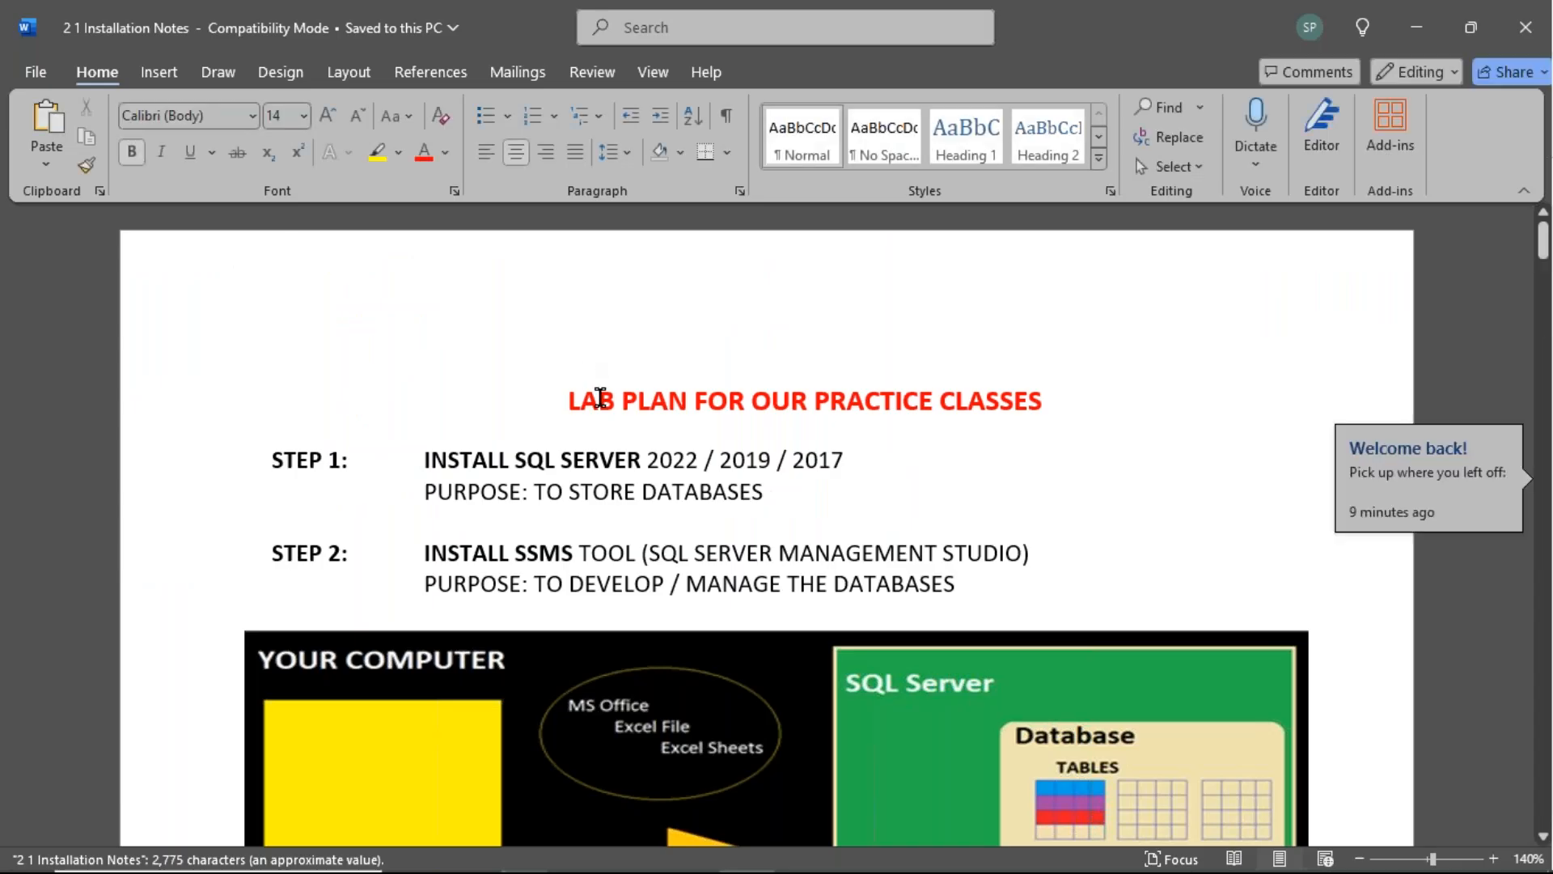
pyautogui.scroll(-15, 599, 397)
pyautogui.click(653, 72)
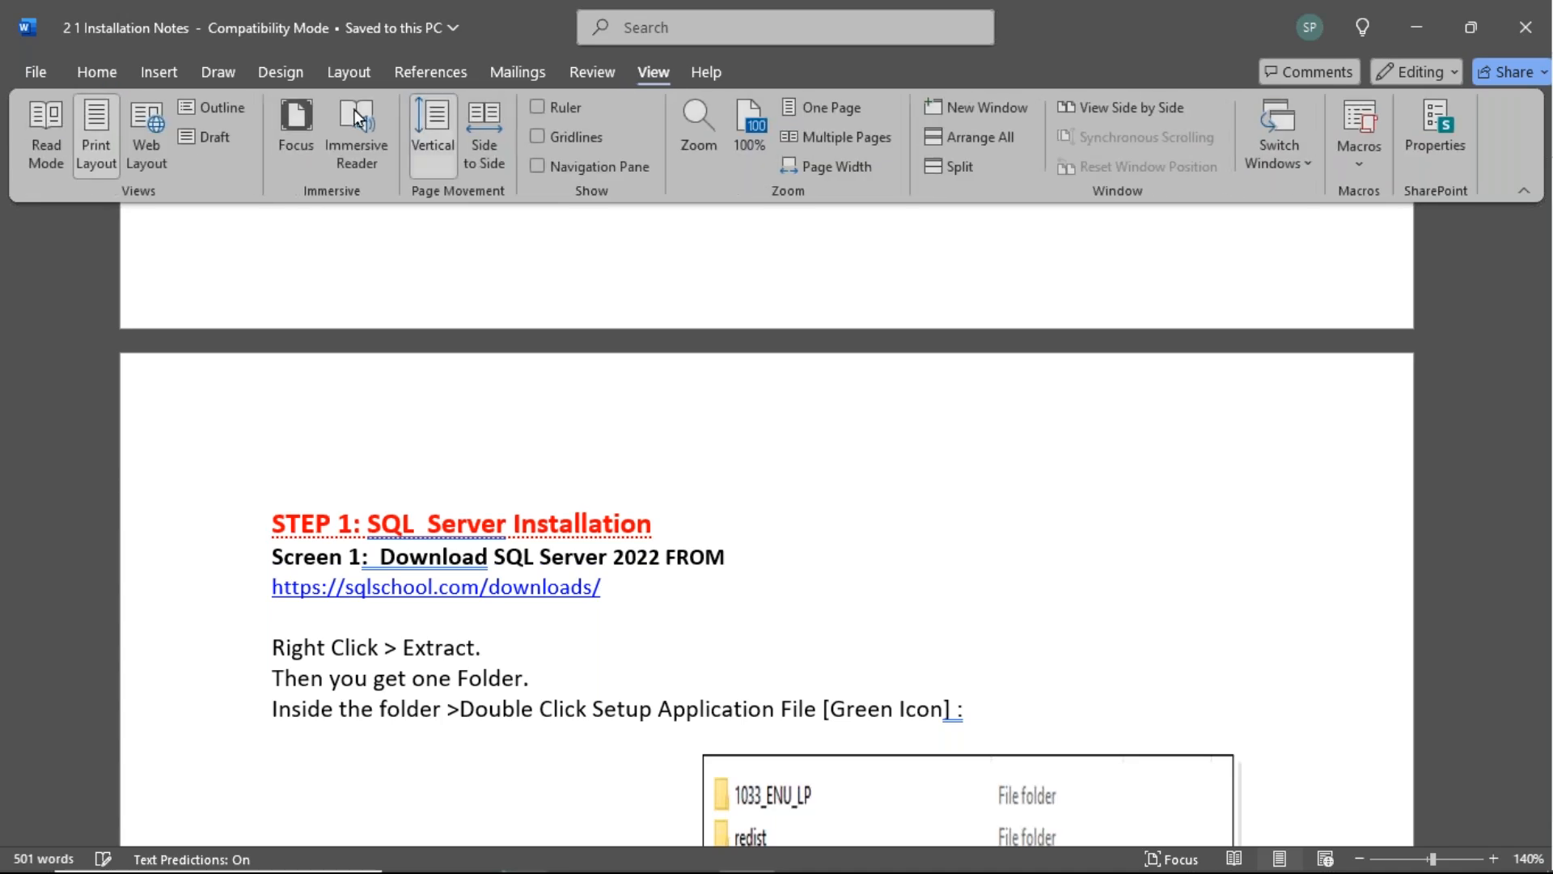
pyautogui.click(283, 117)
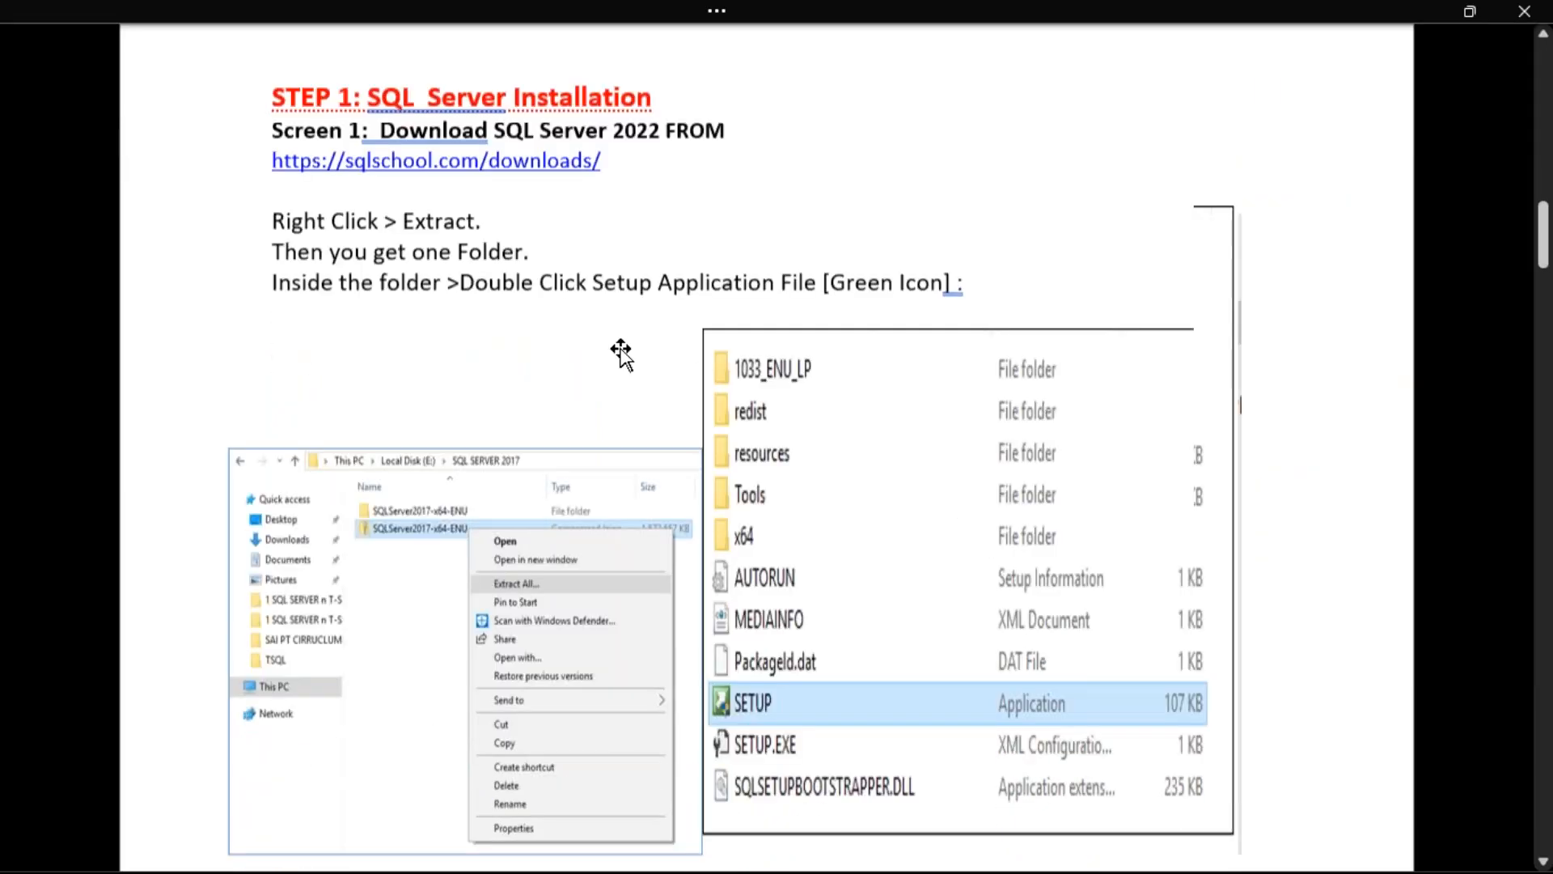
pyautogui.scroll(-20, 621, 353)
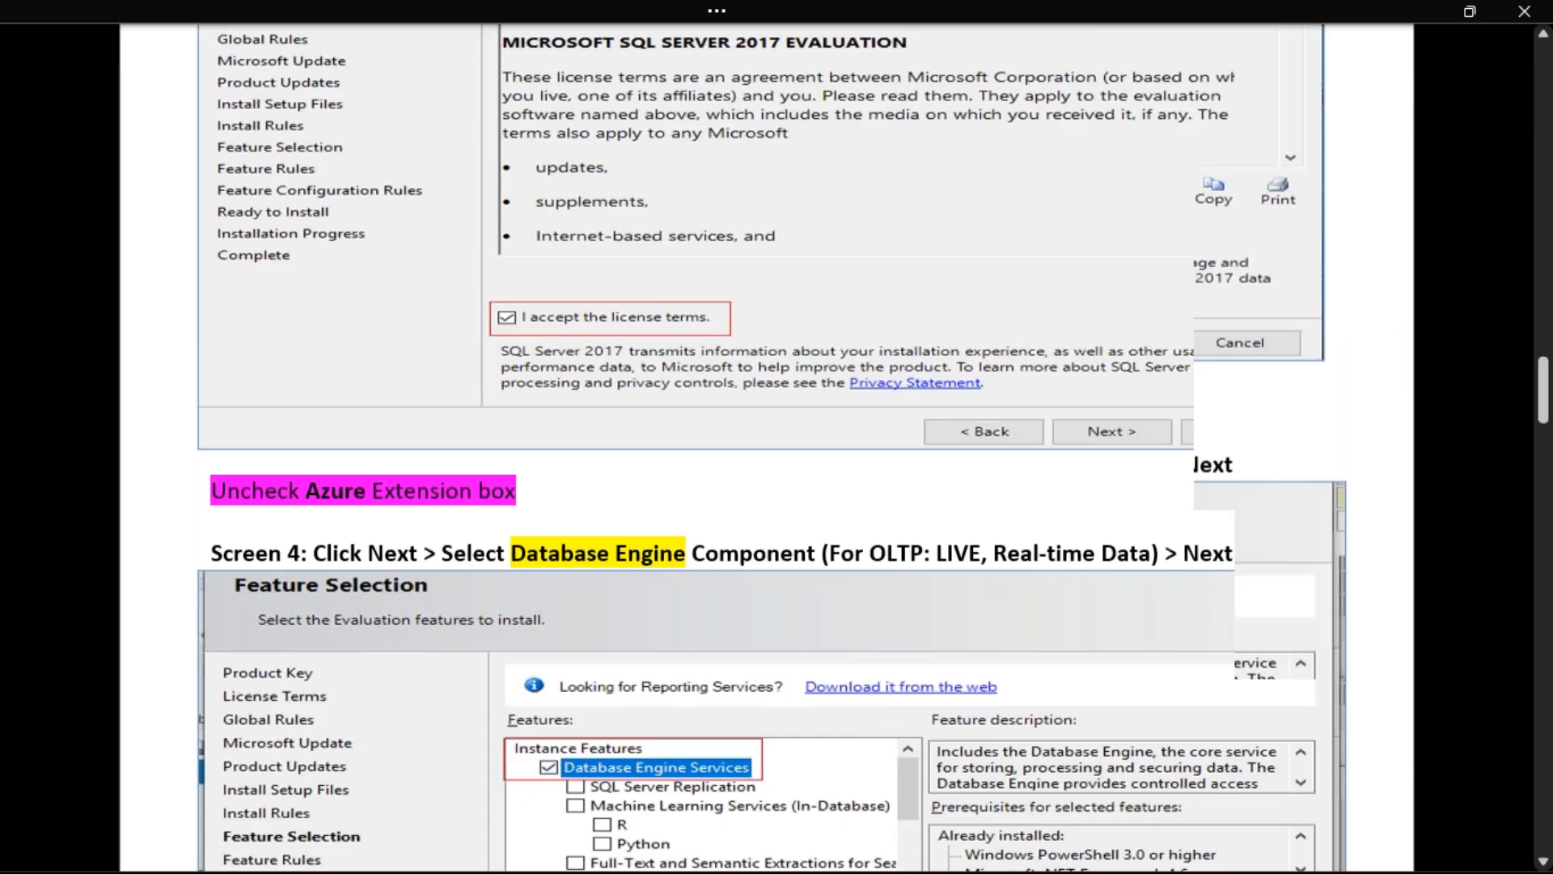
pyautogui.scroll(-20, 767, 486)
pyautogui.scroll(-15, 767, 485)
pyautogui.scroll(-8, 647, 515)
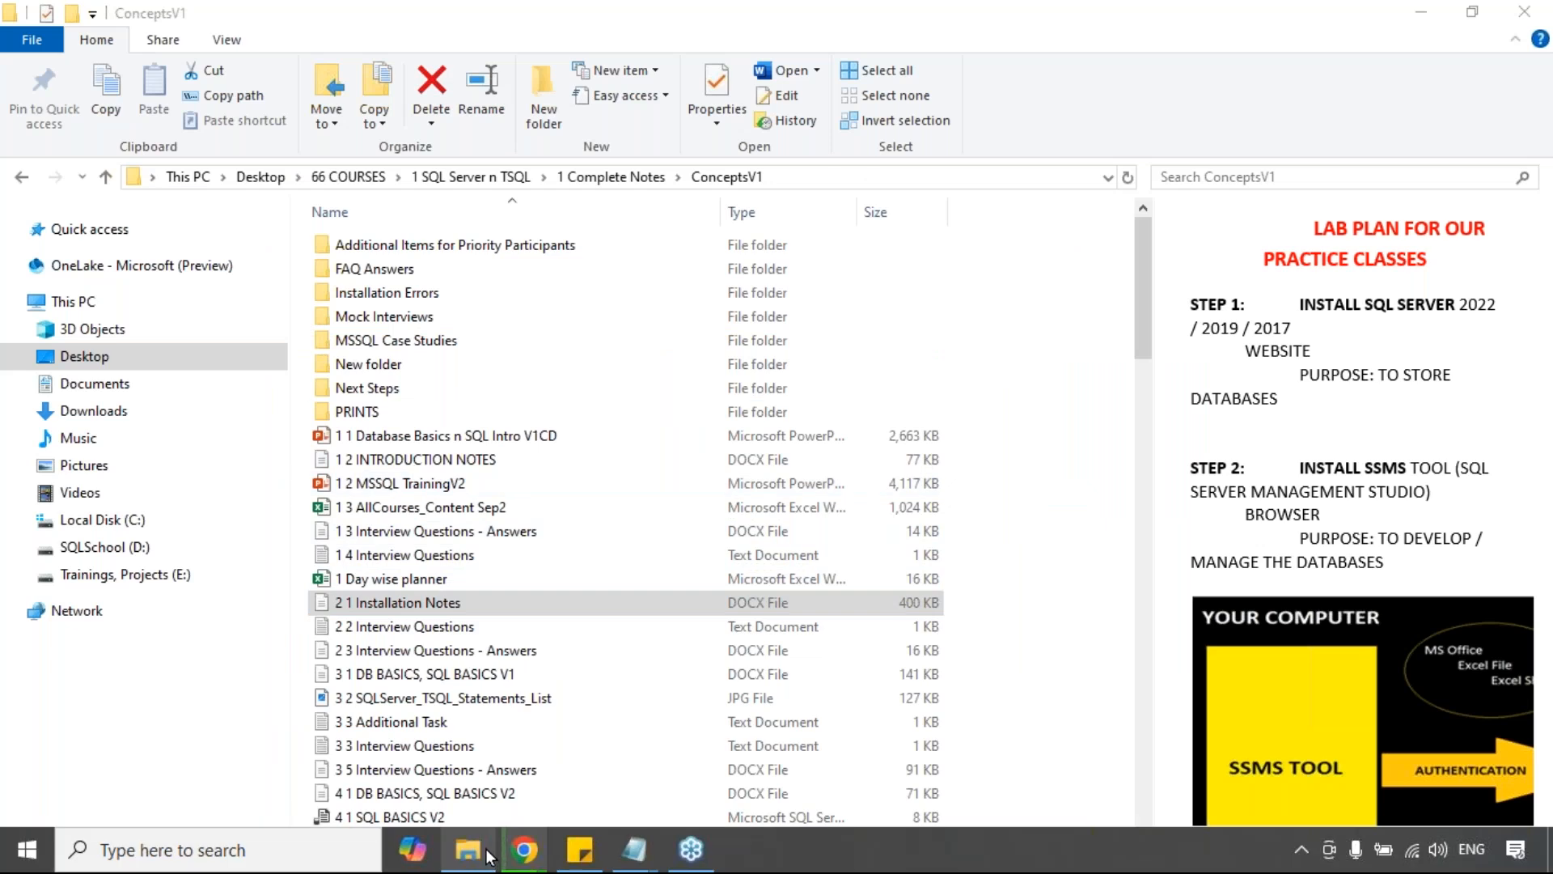
pyautogui.doubleClick(368, 412)
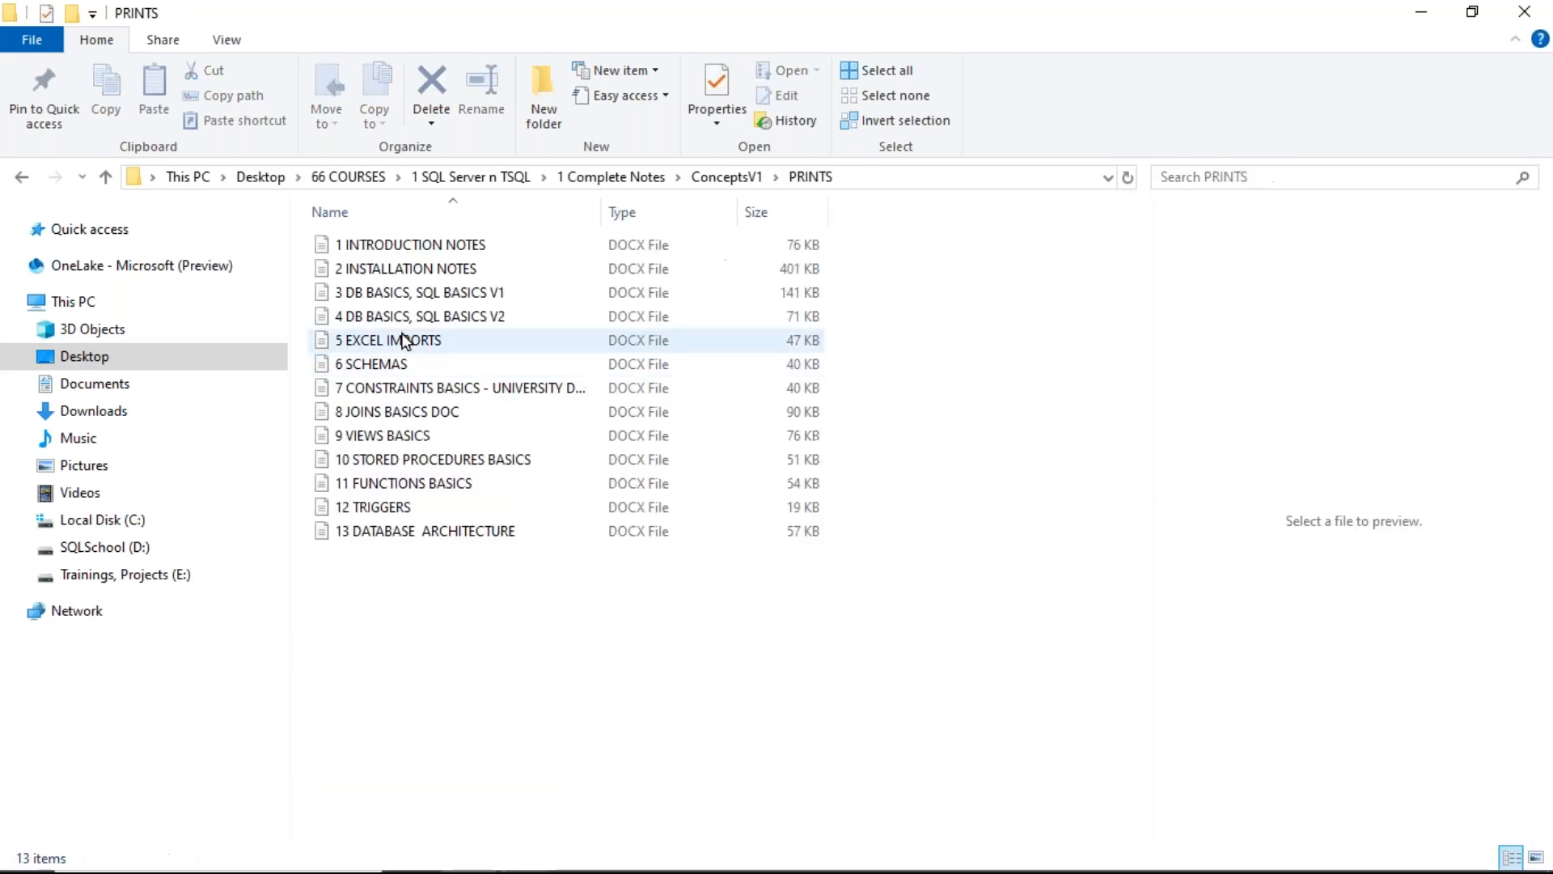
pyautogui.click(410, 250)
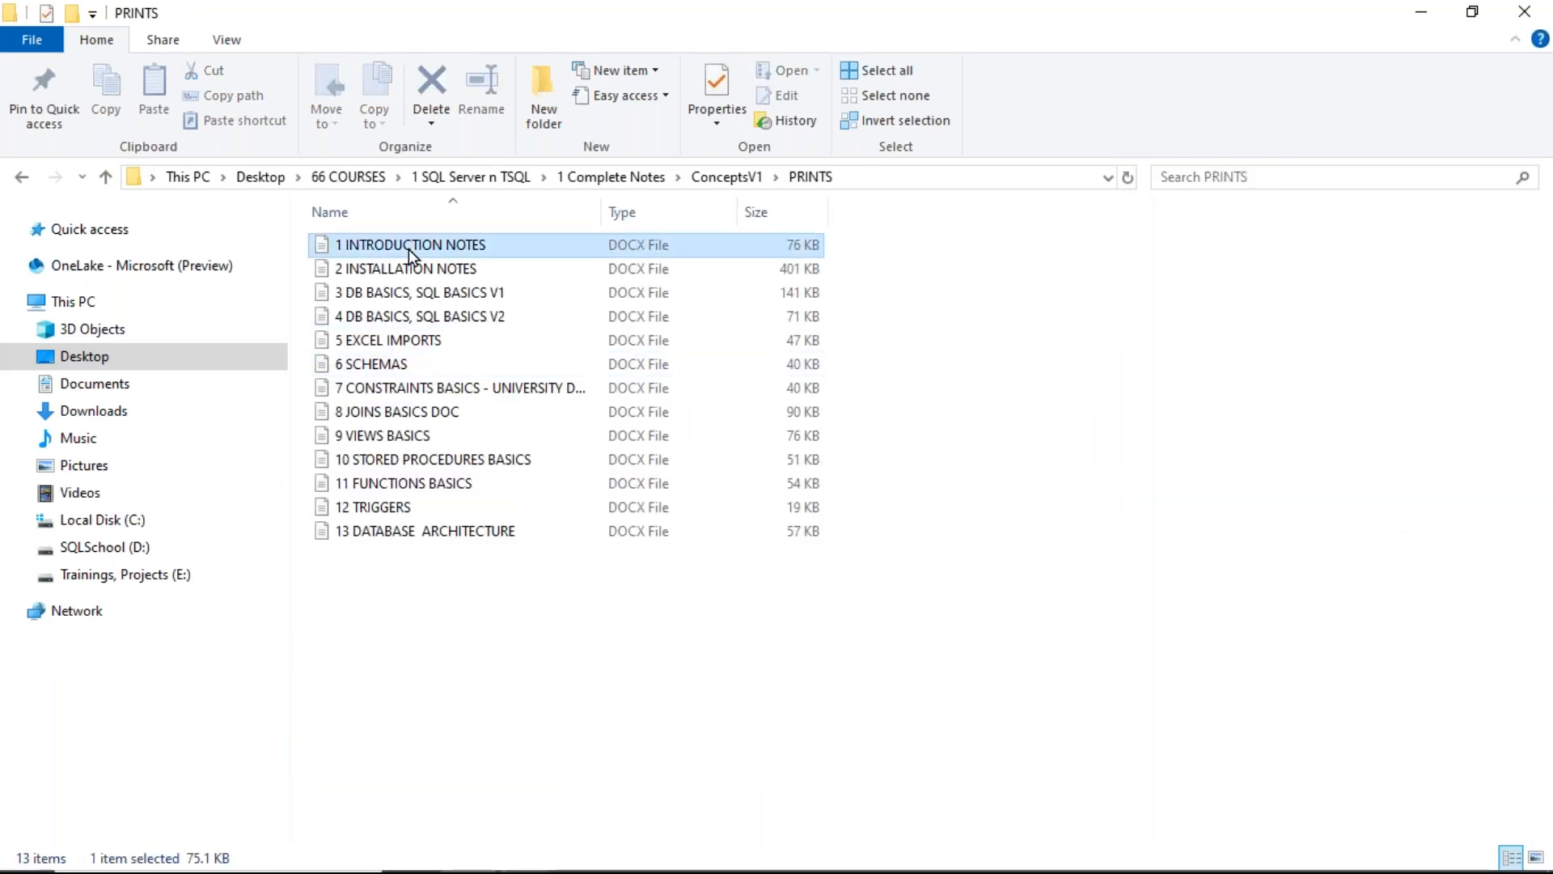
pyautogui.keyDown('shift'); pyautogui.click(389, 460); pyautogui.keyUp('shift')
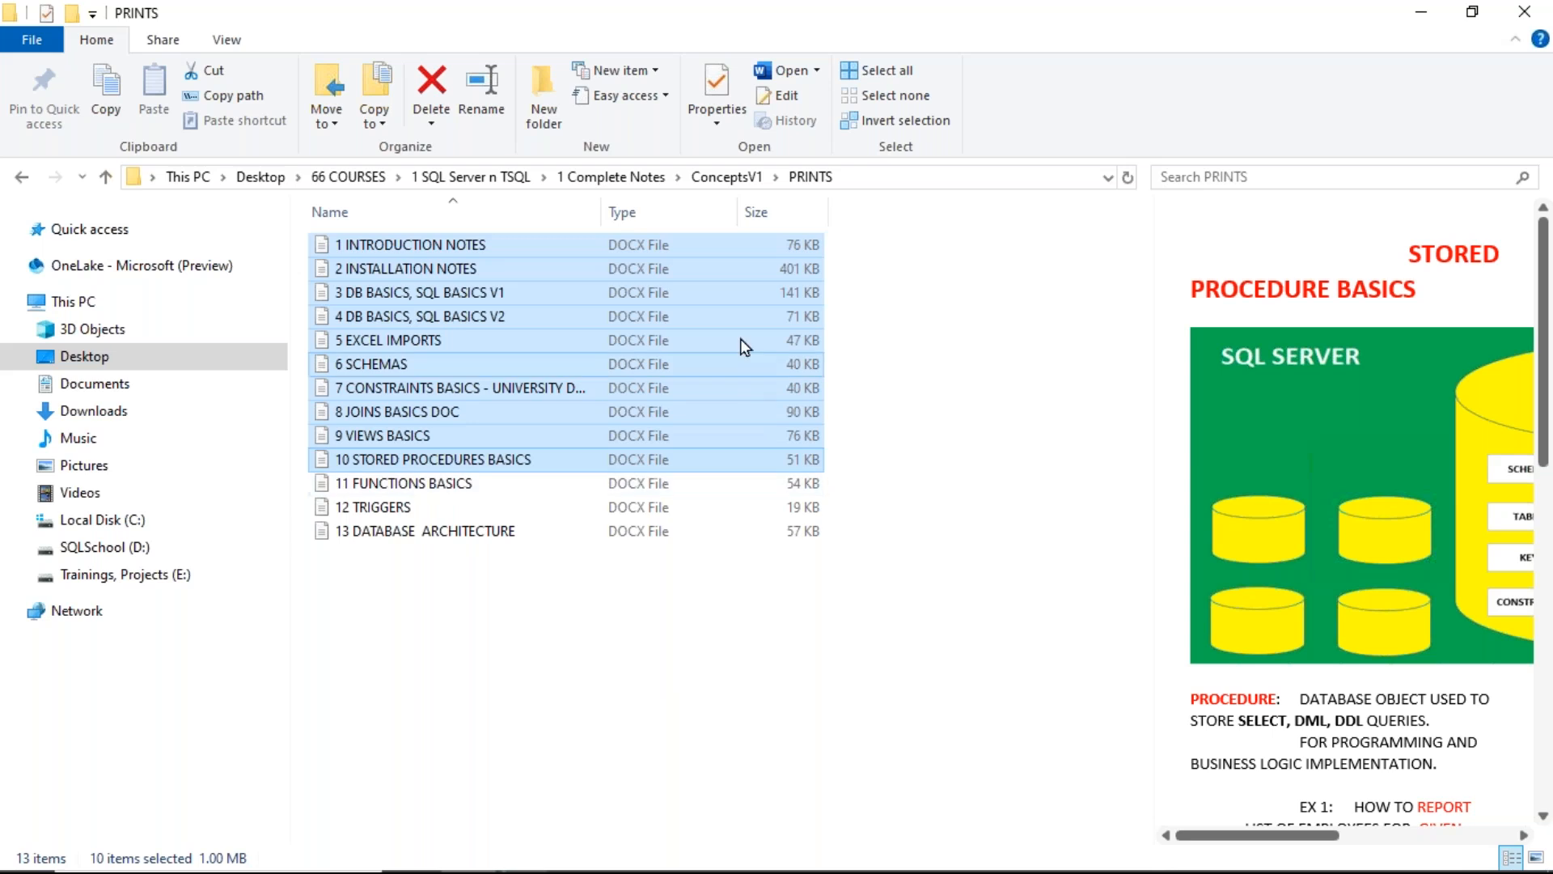
pyautogui.click(726, 176)
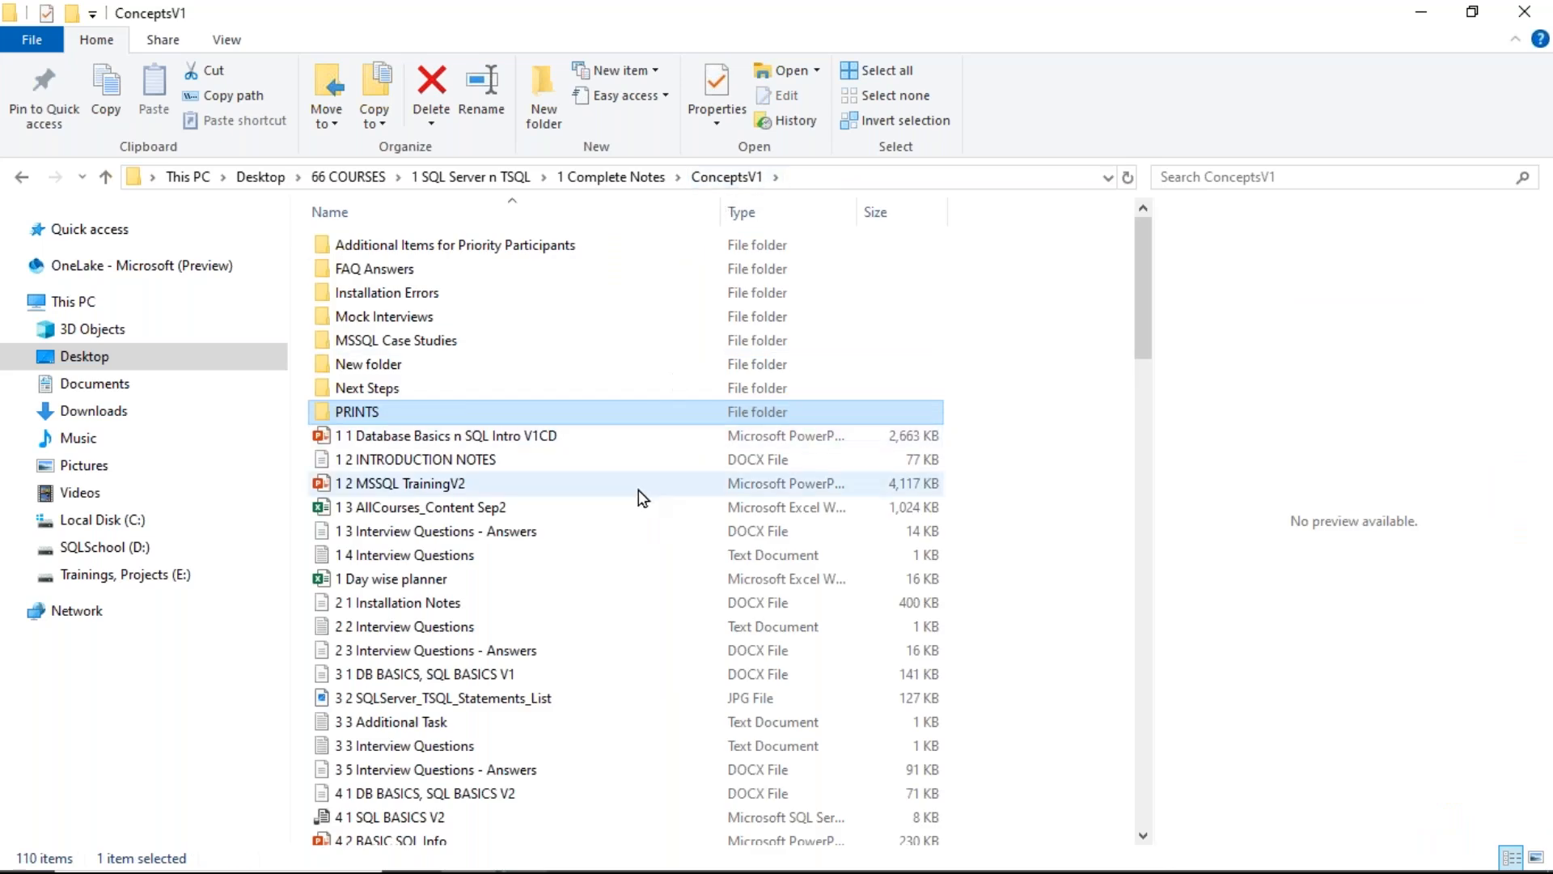
pyautogui.click(393, 461)
pyautogui.click(454, 600)
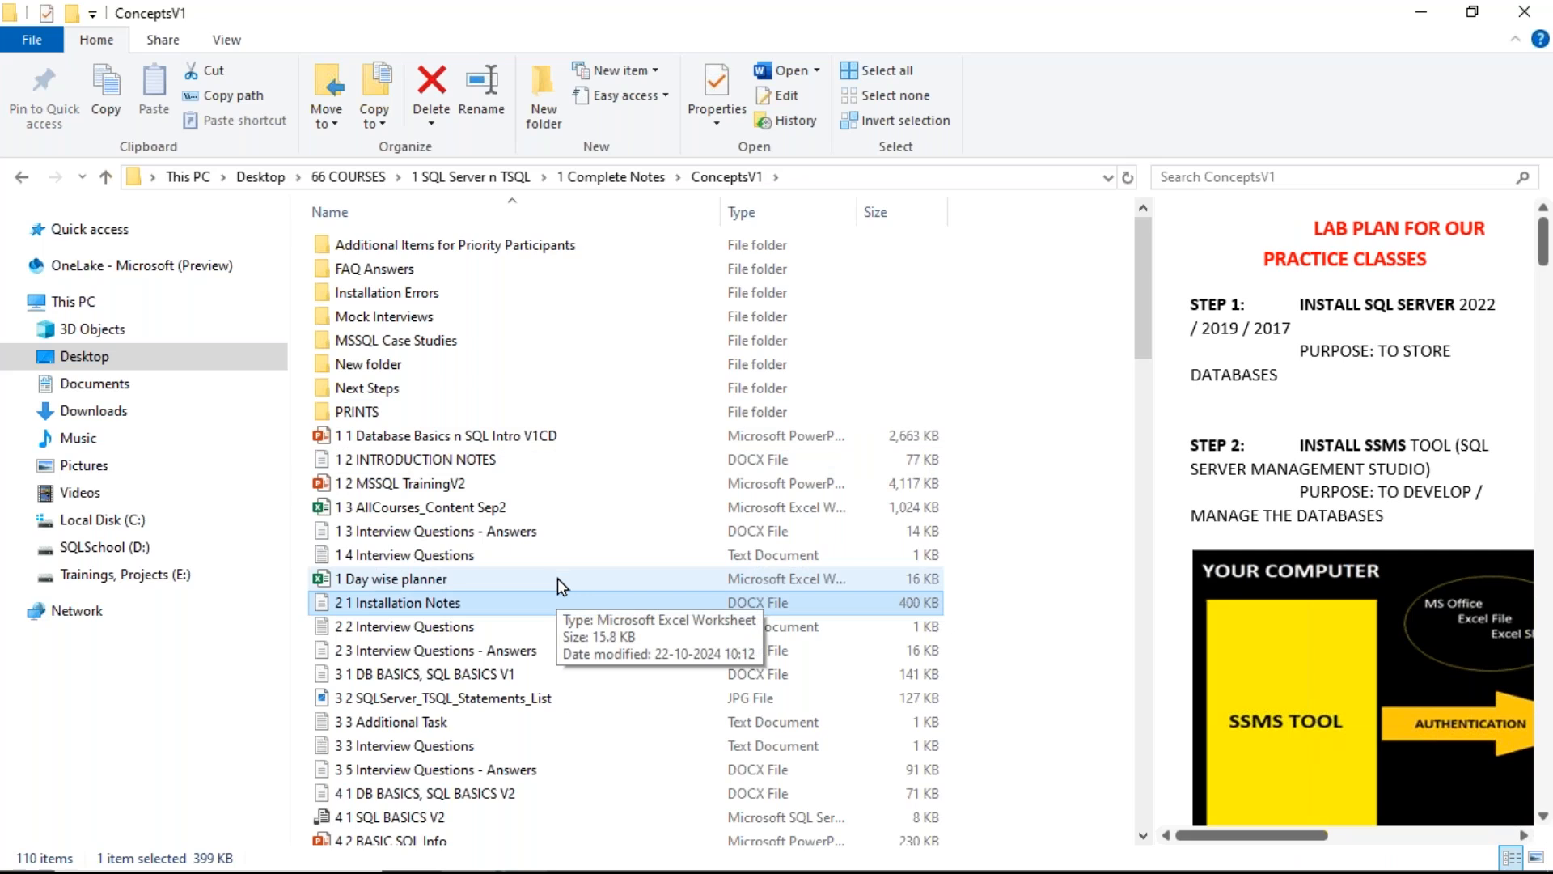
pyautogui.moveTo(526, 849)
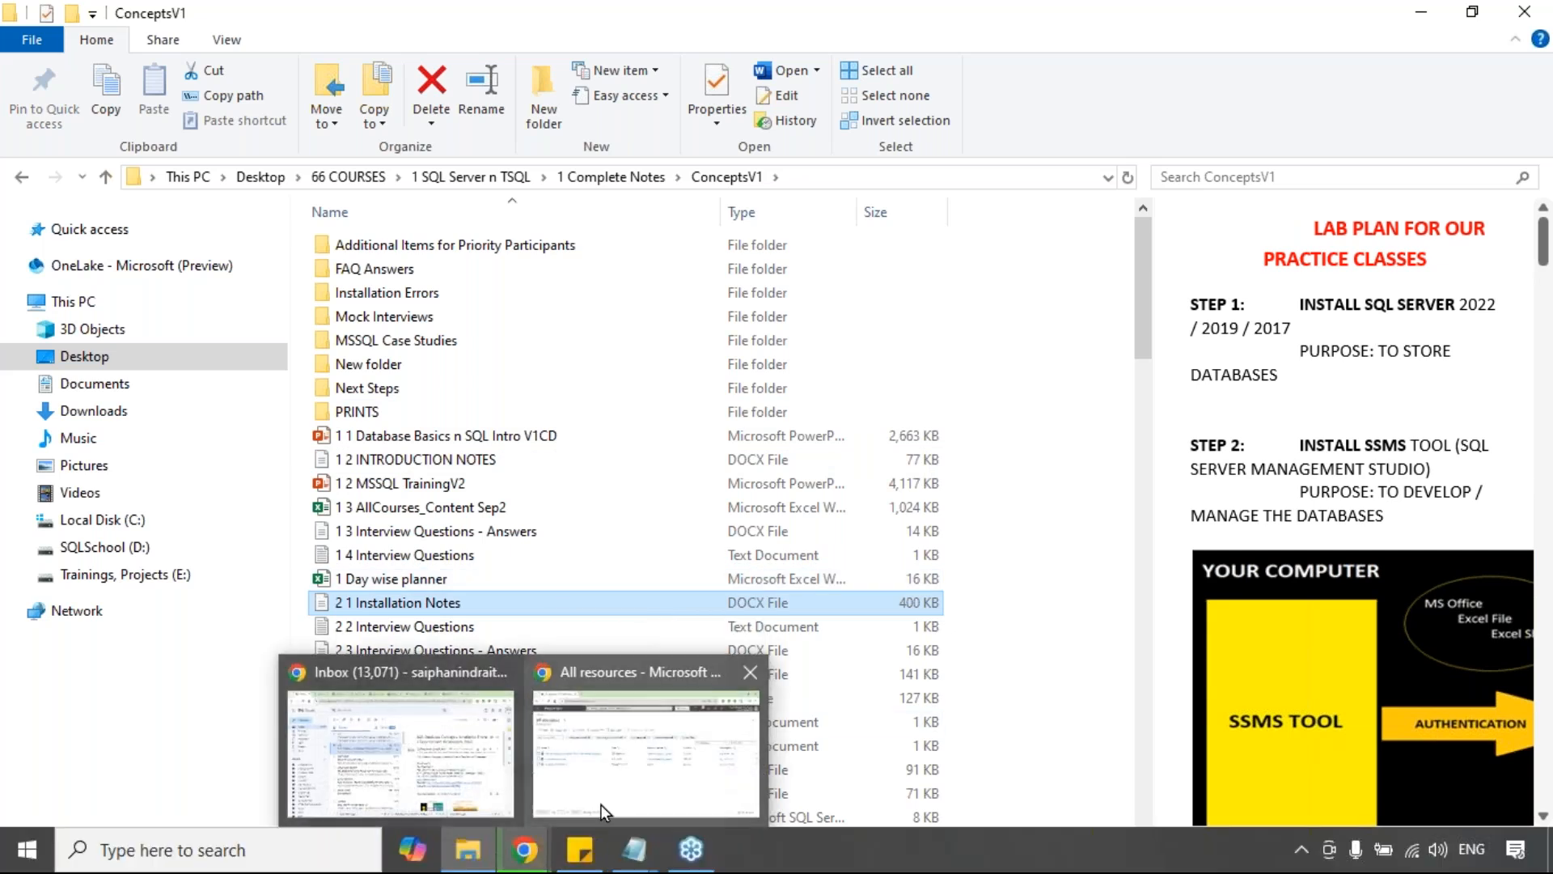
pyautogui.moveTo(634, 850)
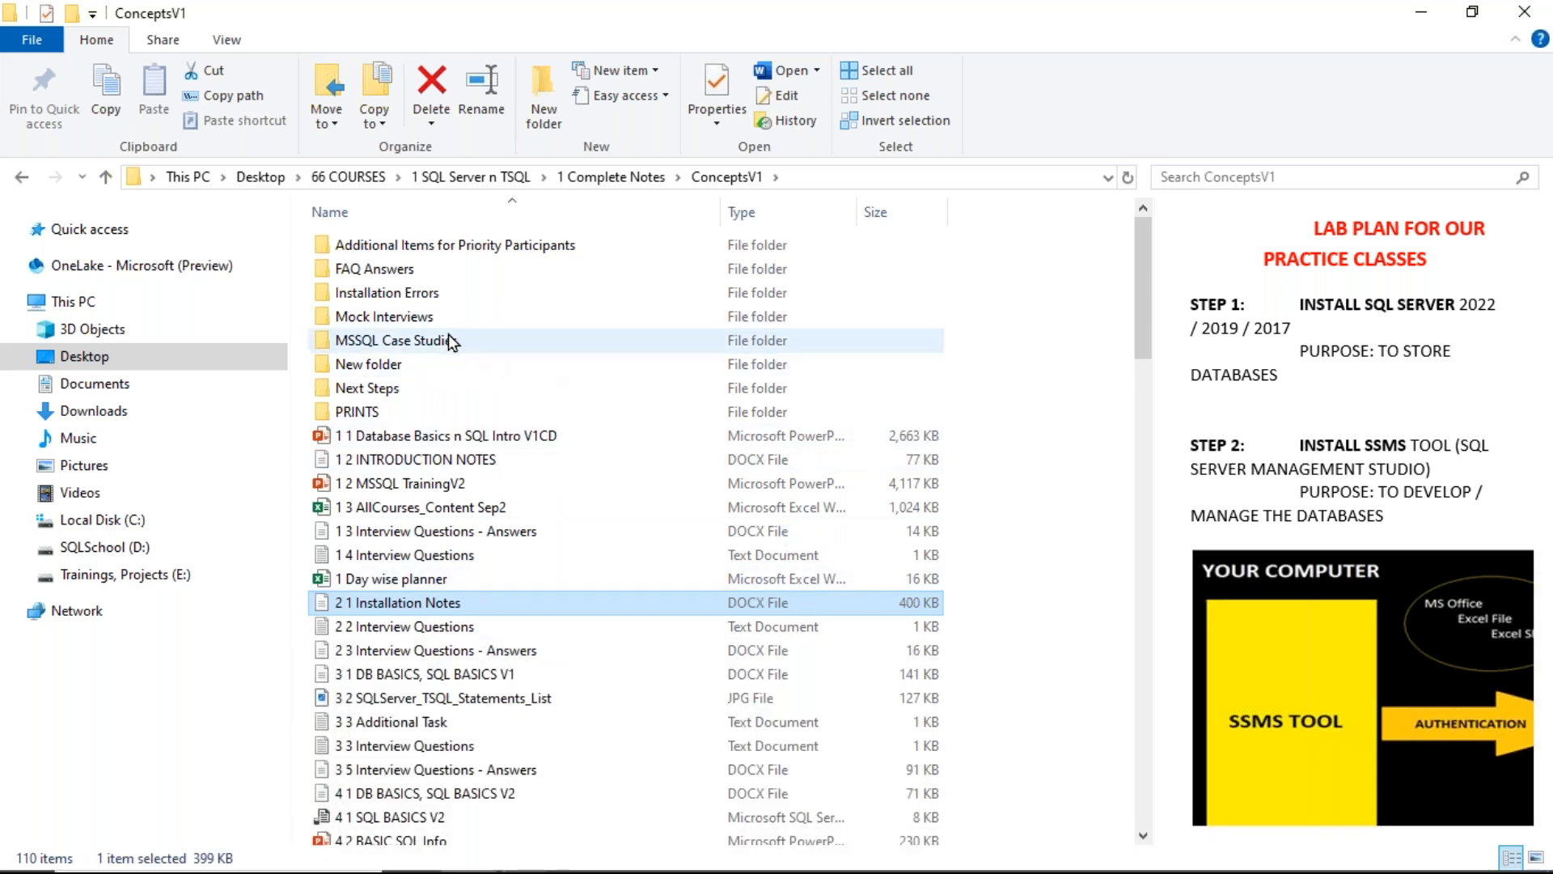
pyautogui.scroll(-2, 542, 537)
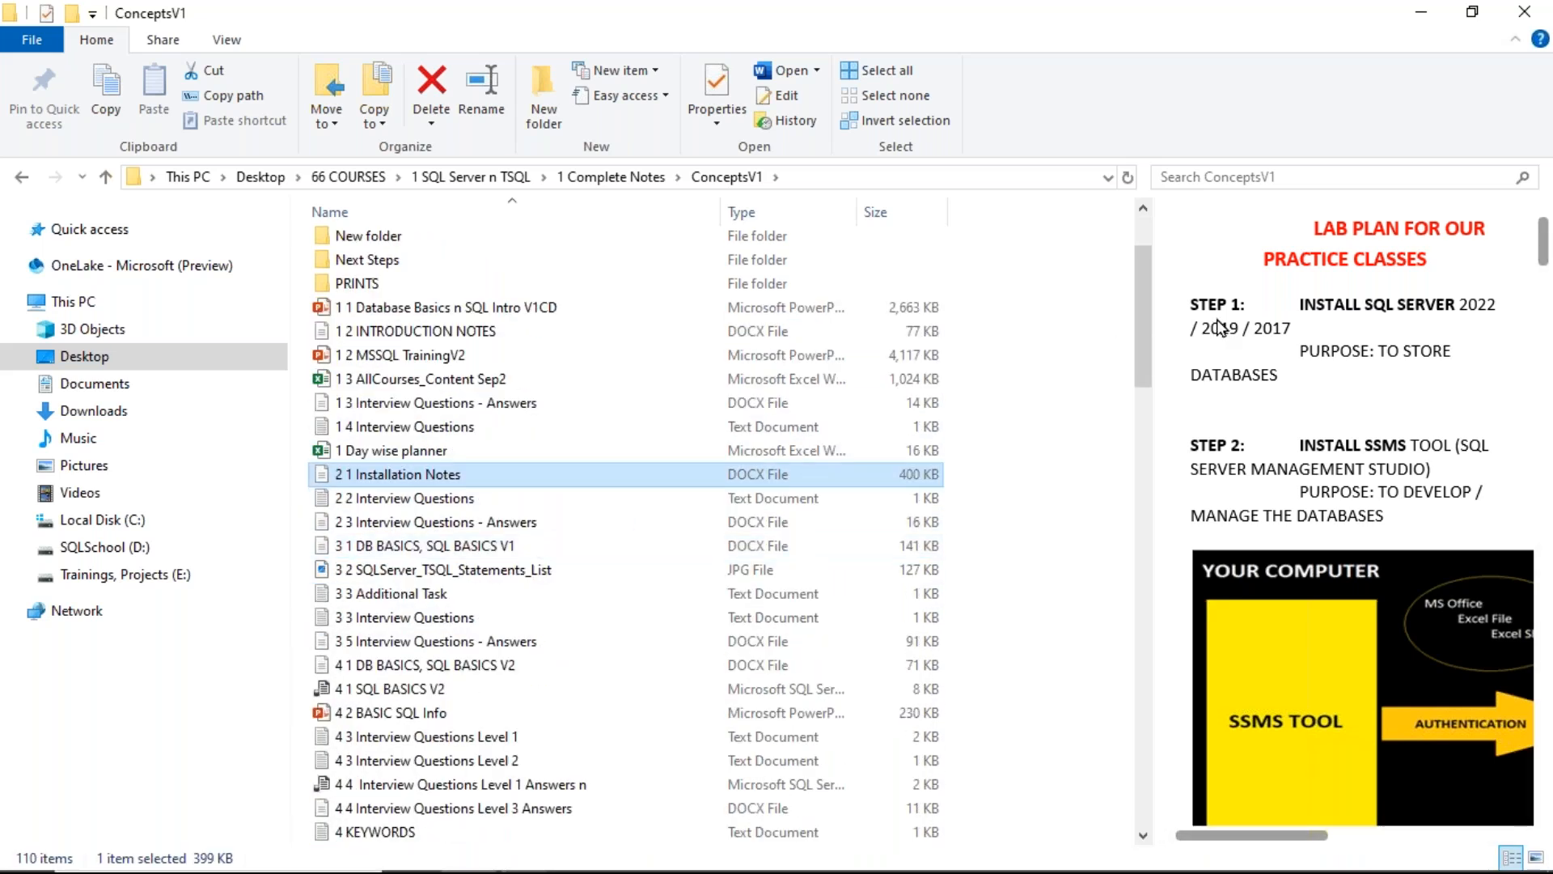
pyautogui.click(1207, 453)
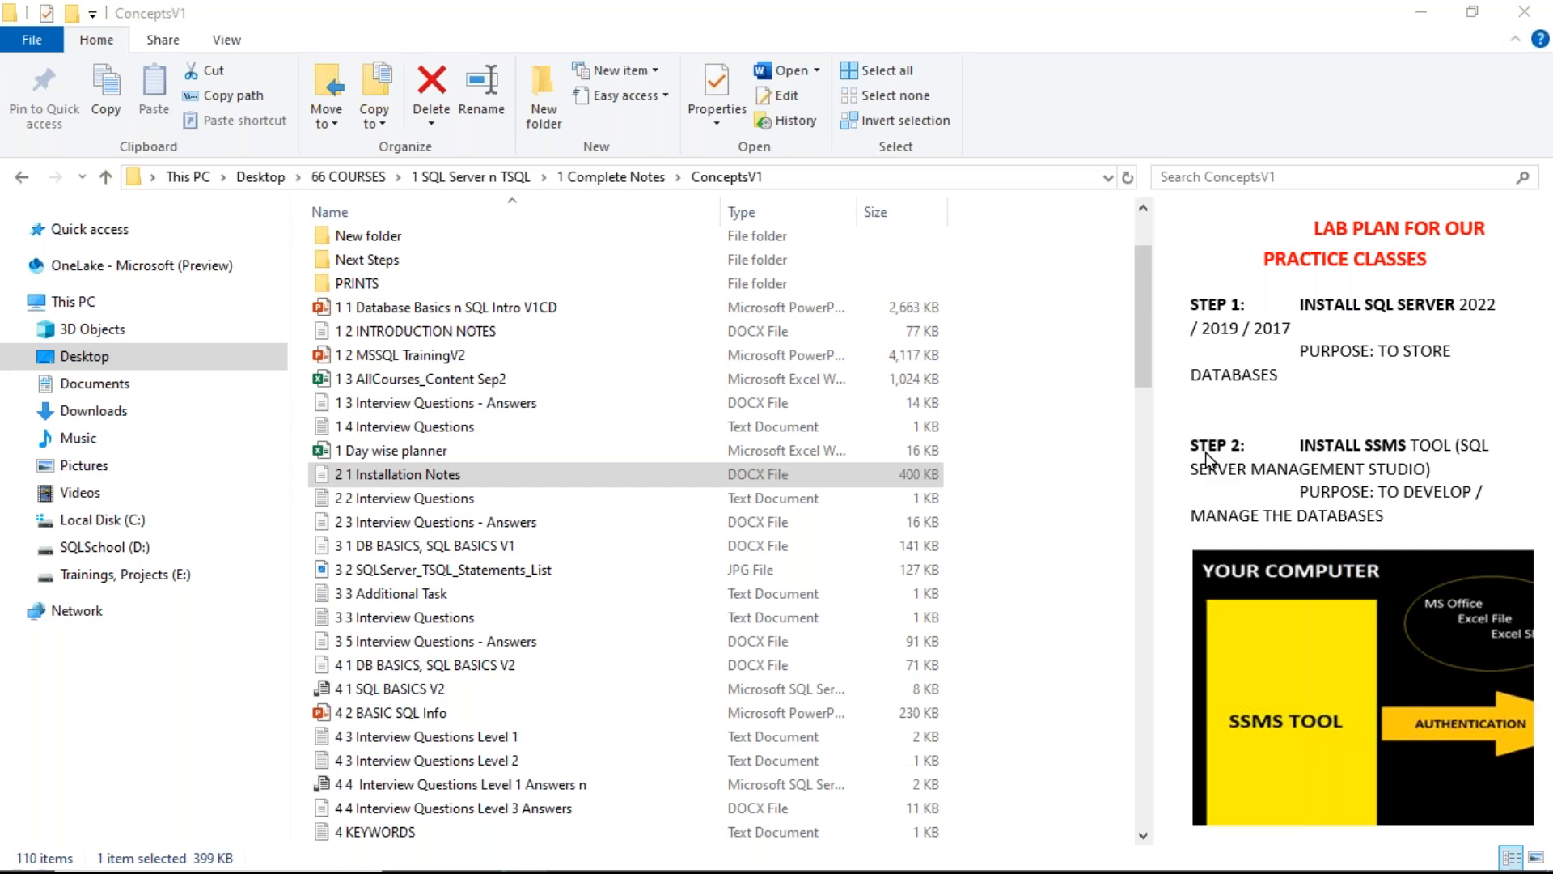